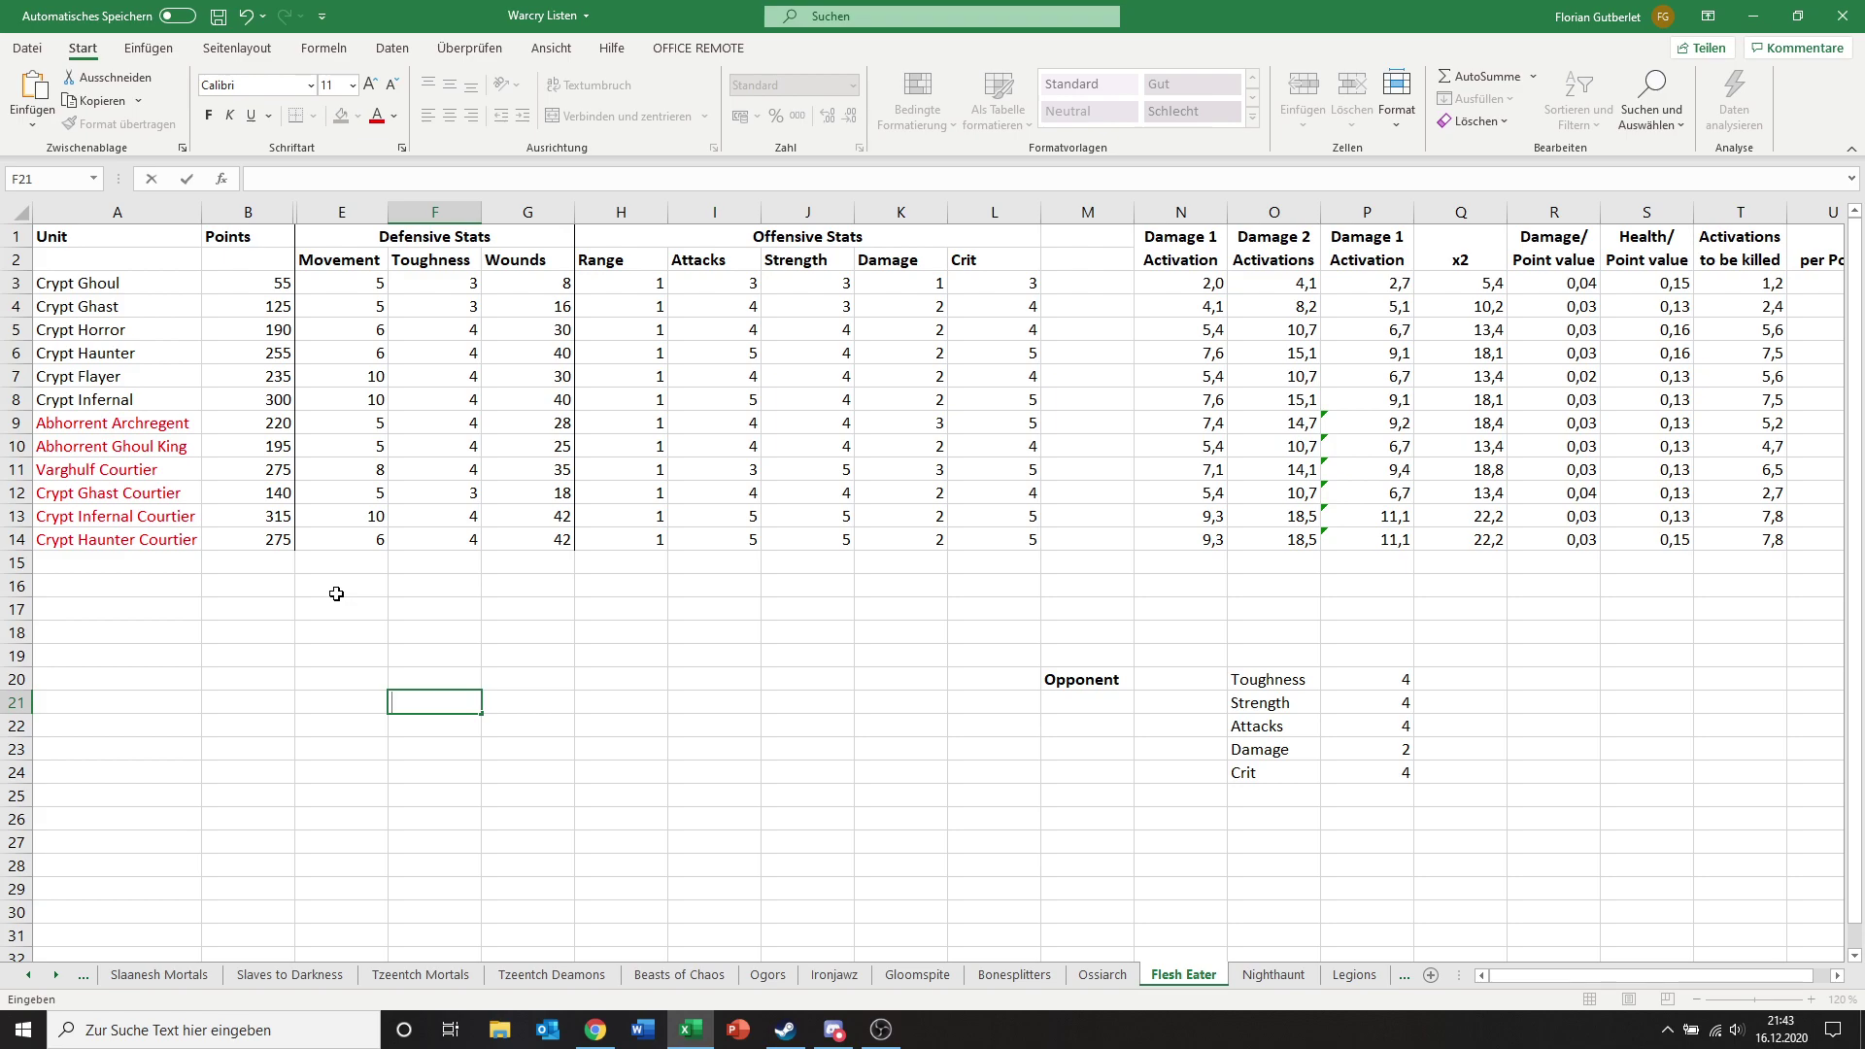
Step: Examine the Abhorrent Archregent's points cost and its movement, toughness and wounds on the Flesh Eater sheet
click(147, 423)
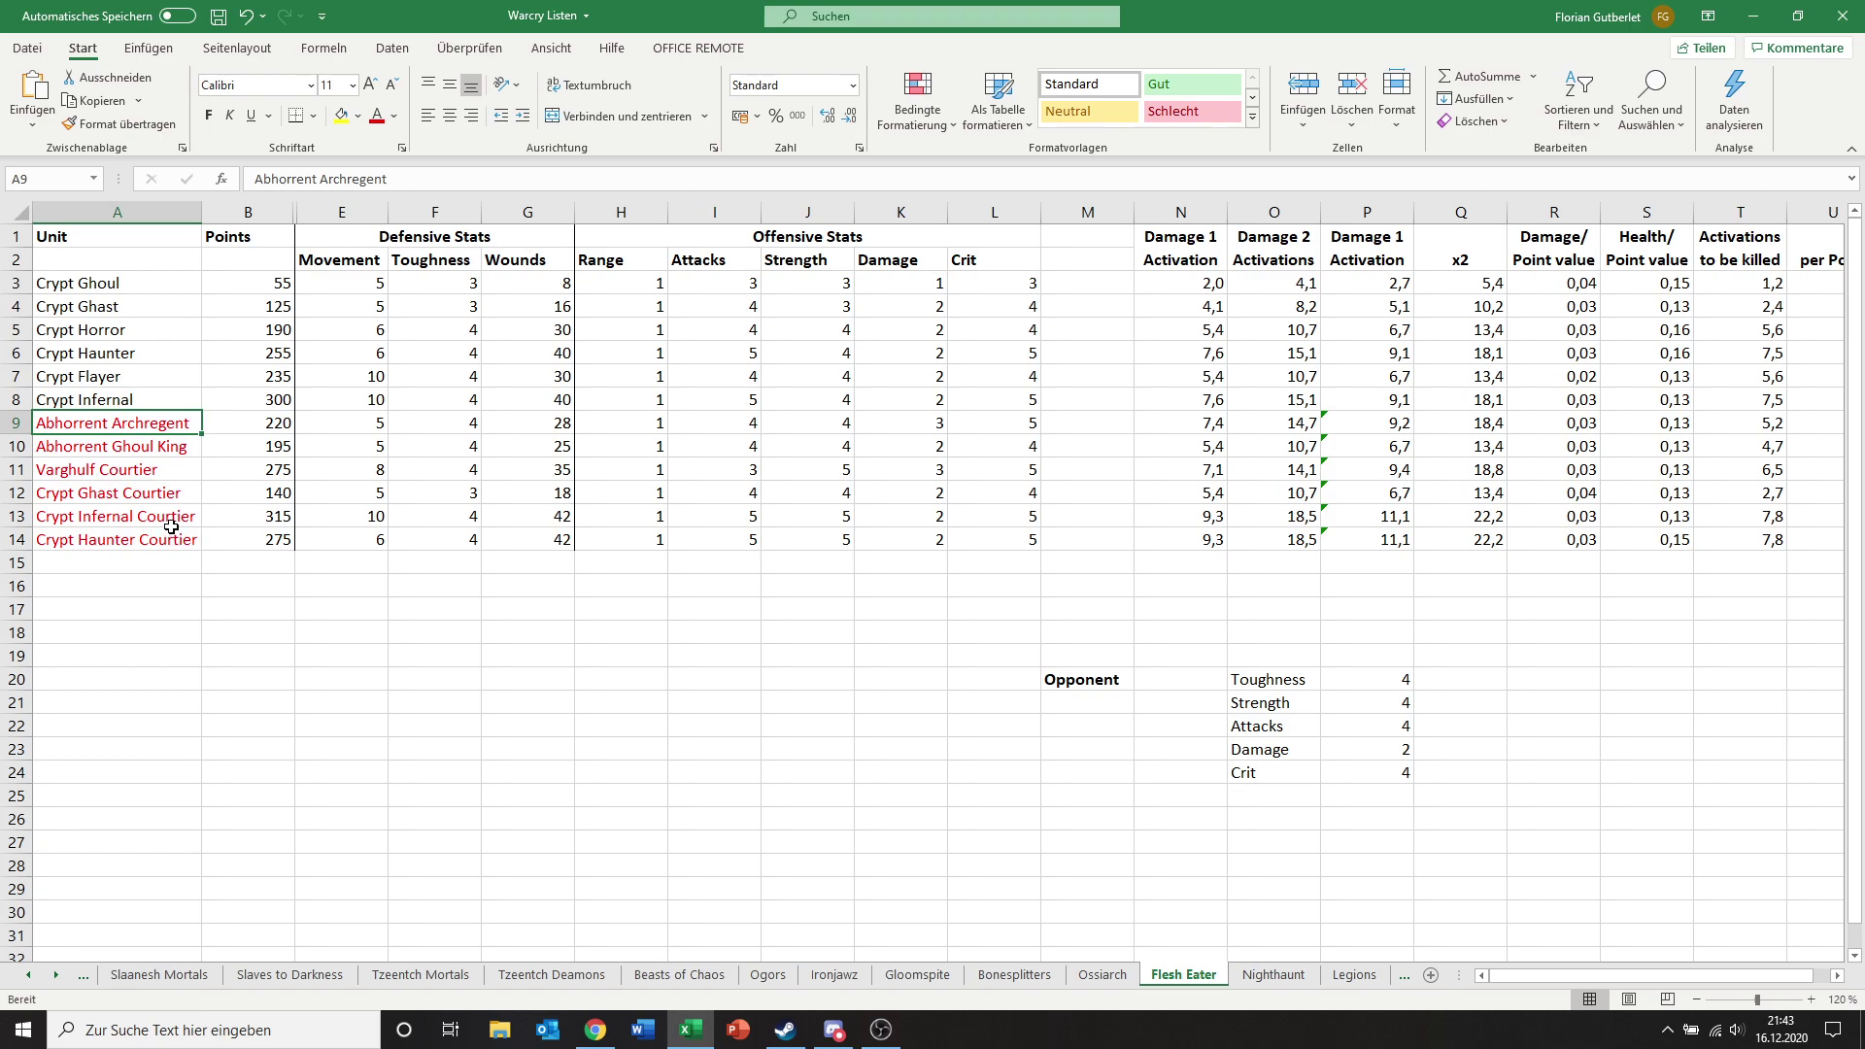
click(241, 434)
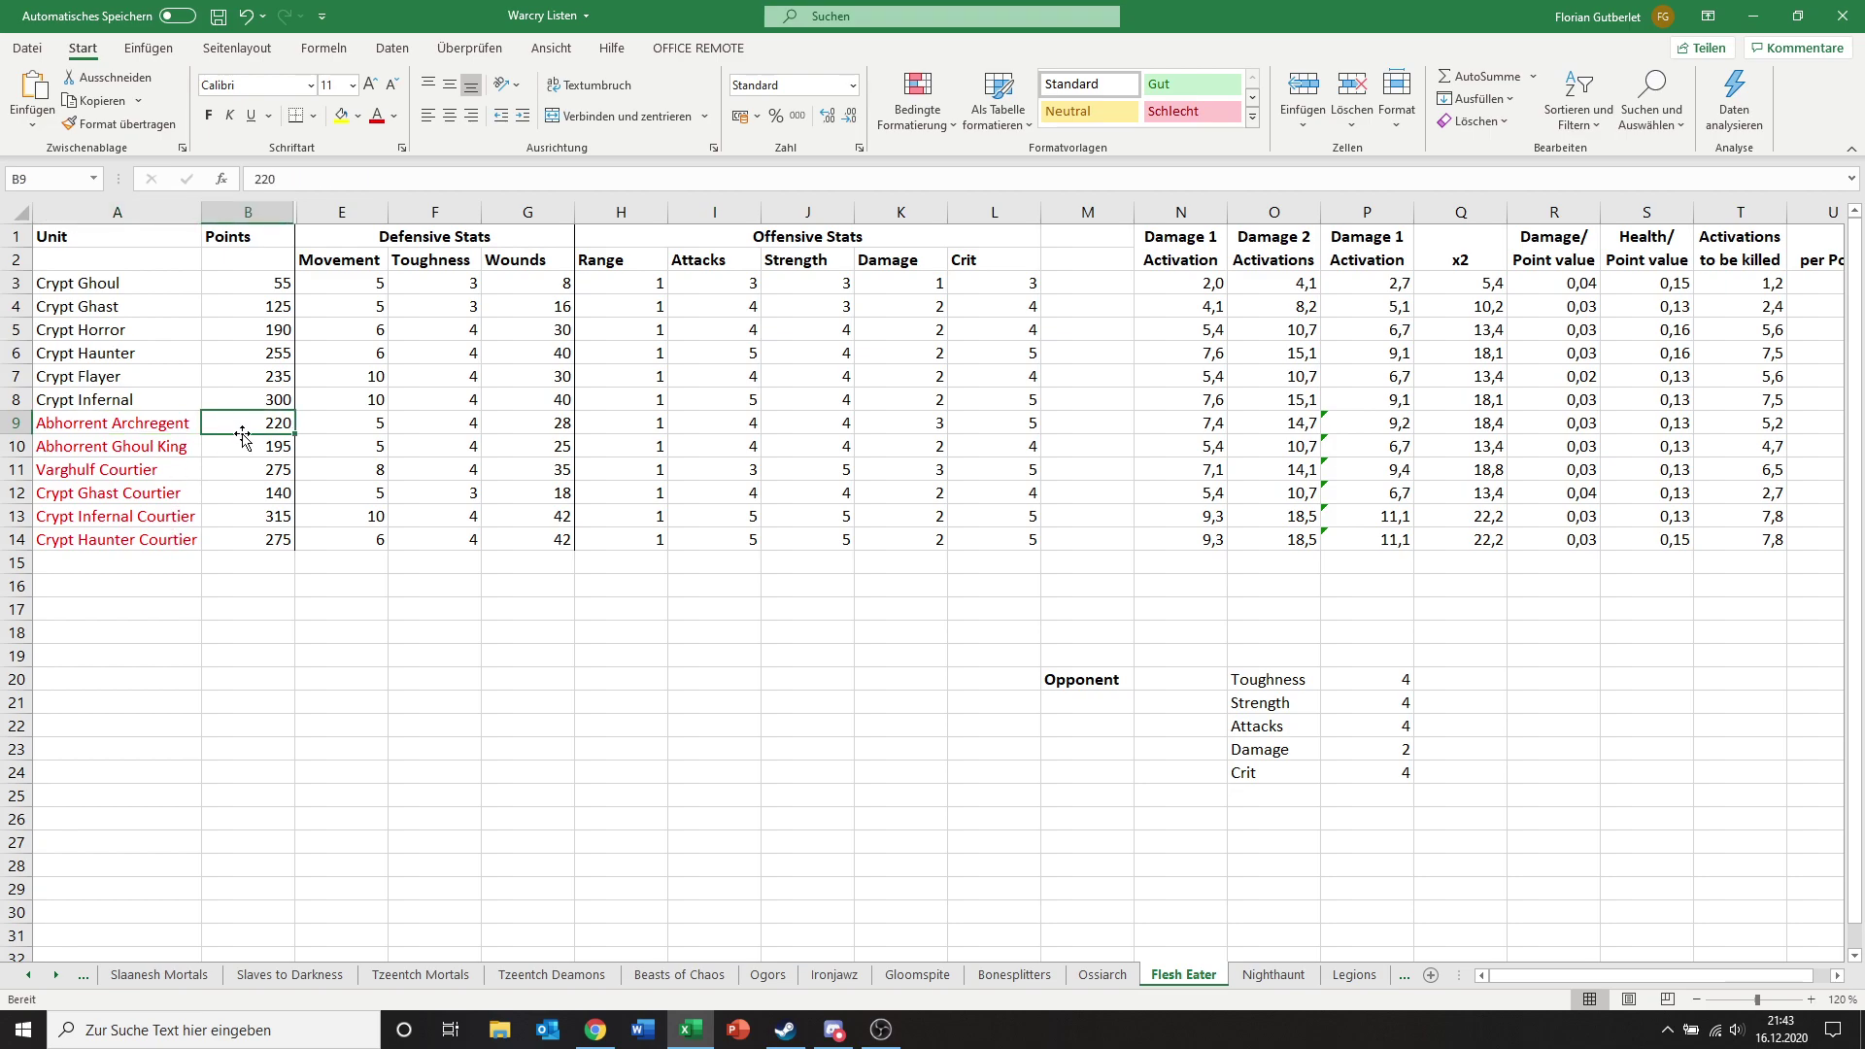
click(354, 422)
click(410, 421)
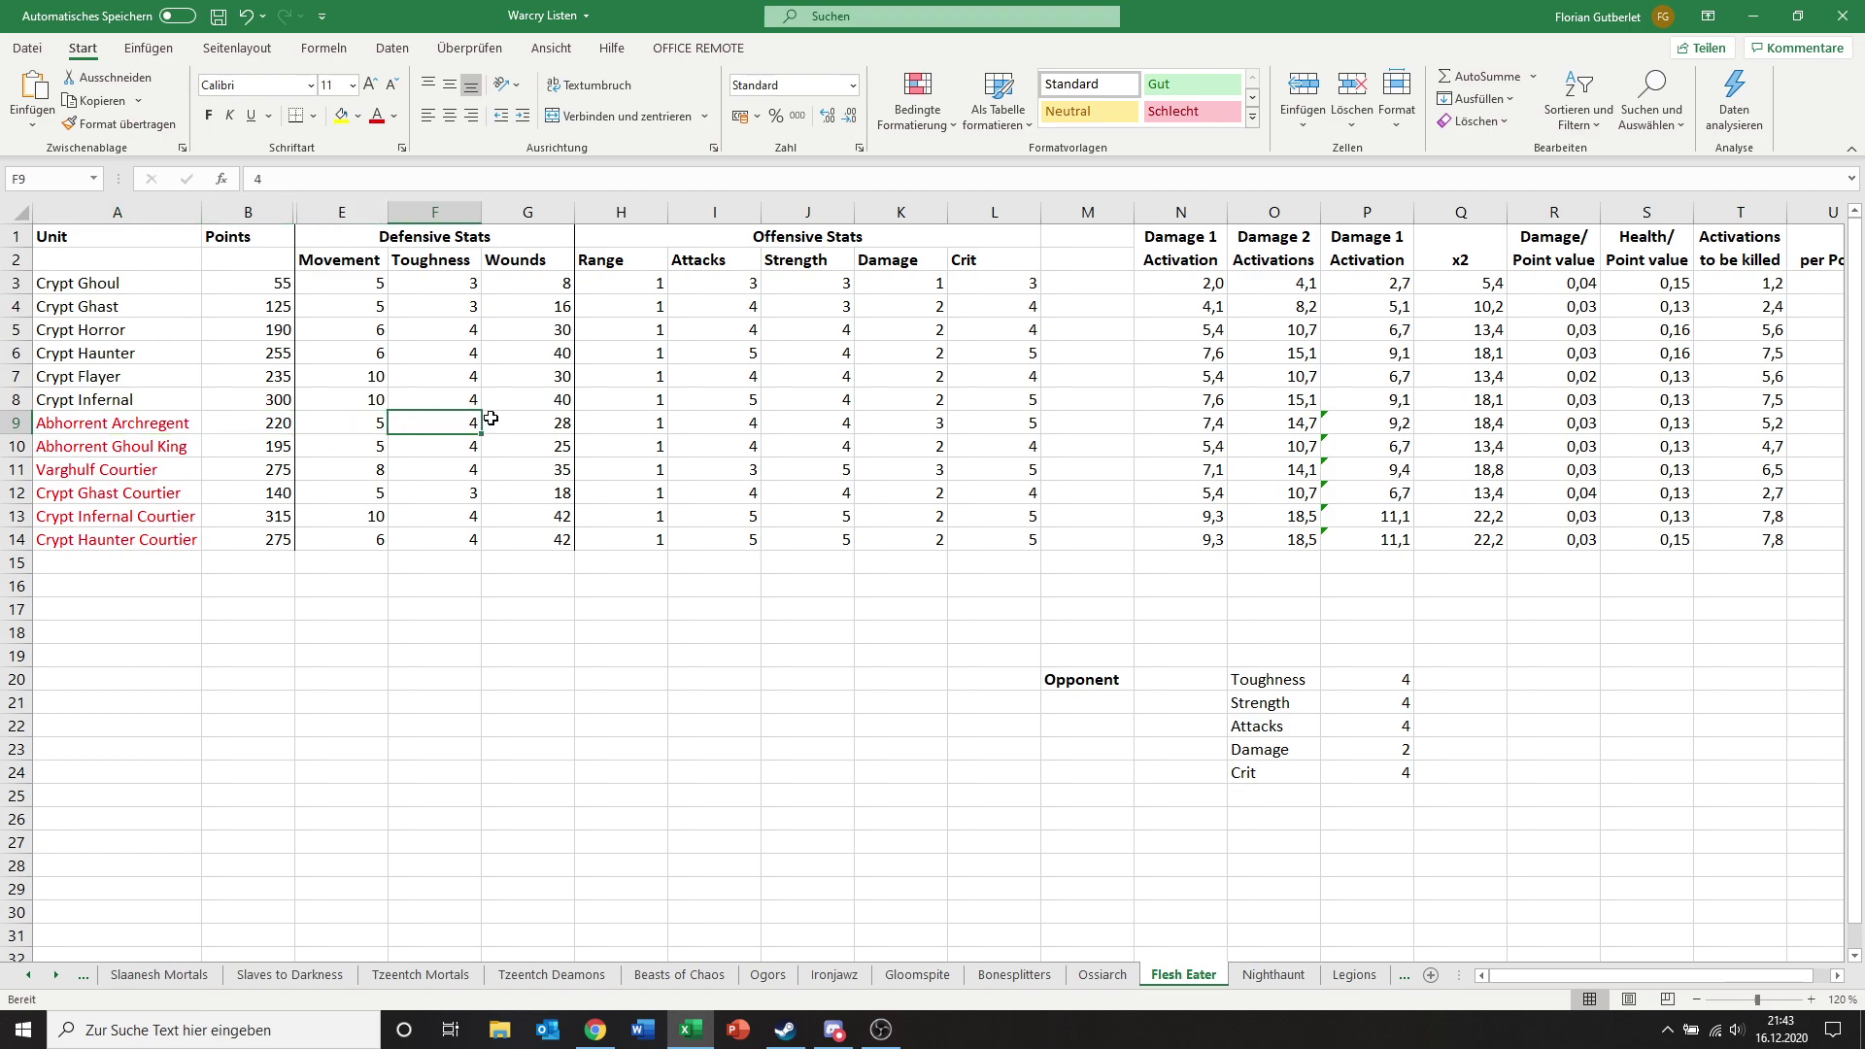
click(500, 421)
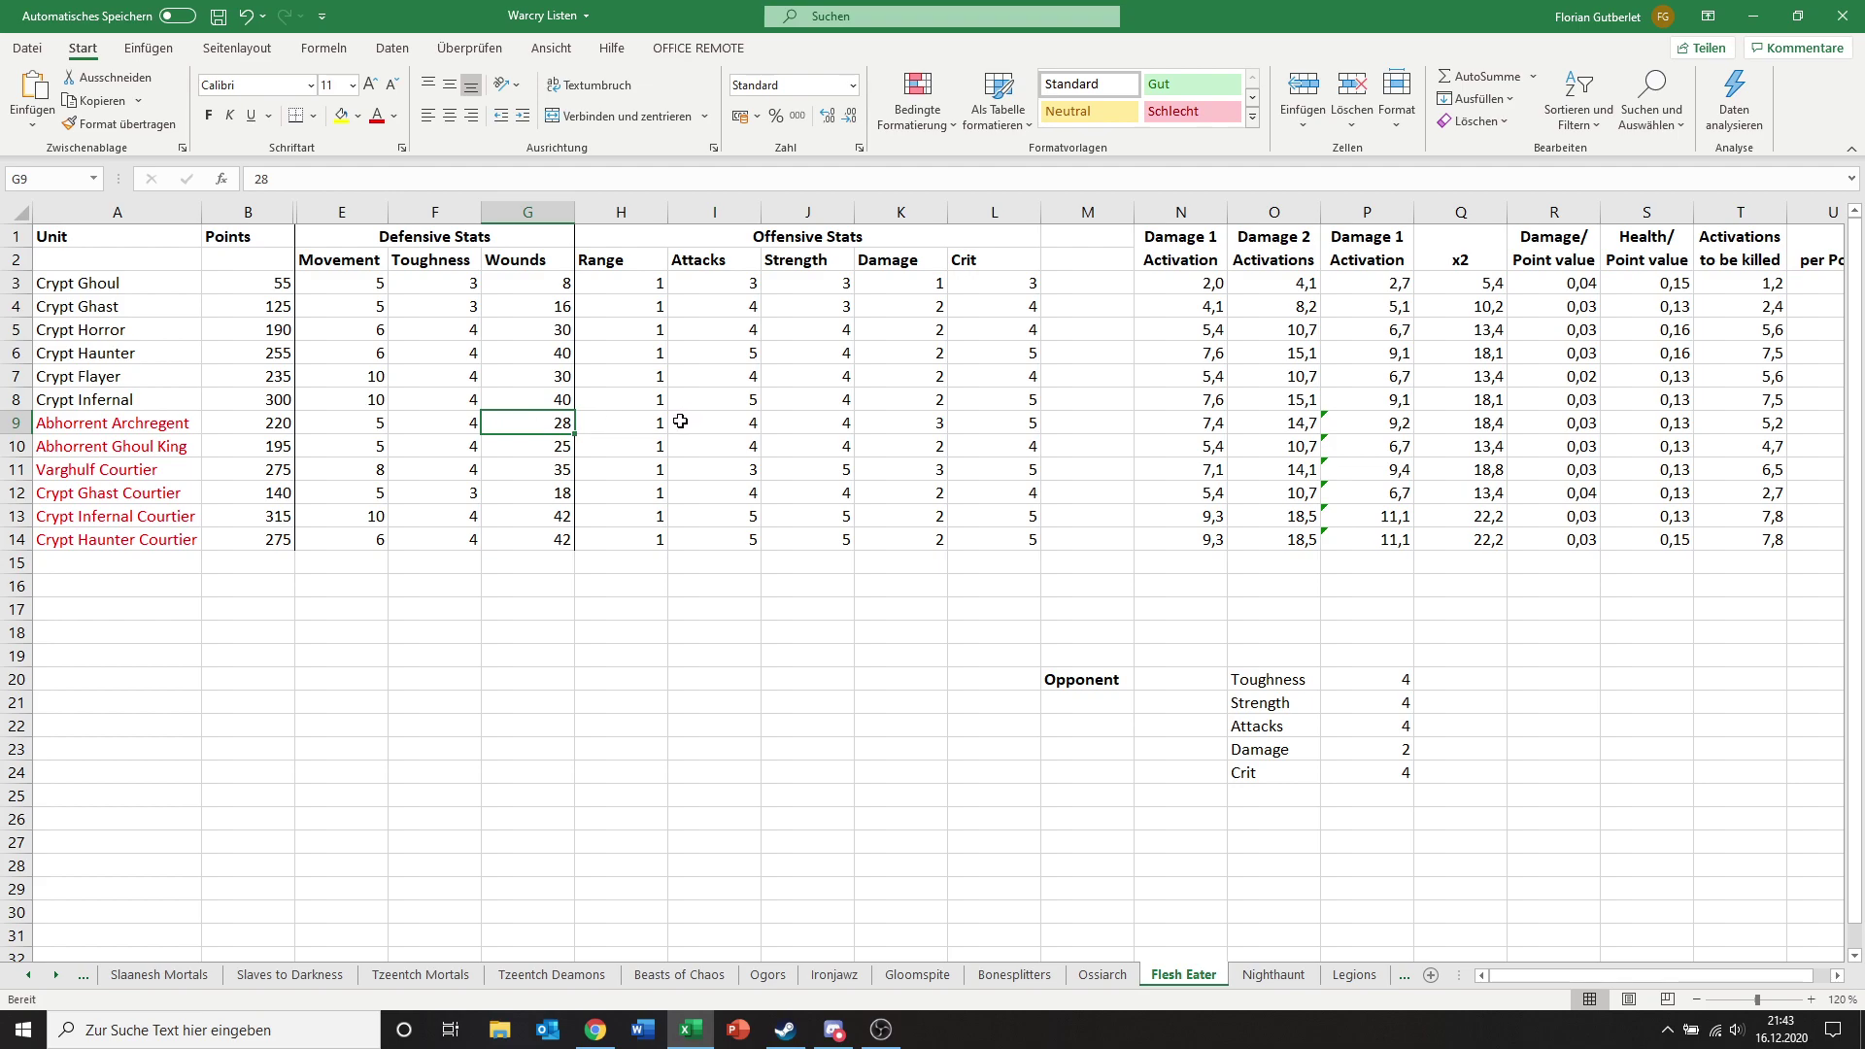
click(373, 427)
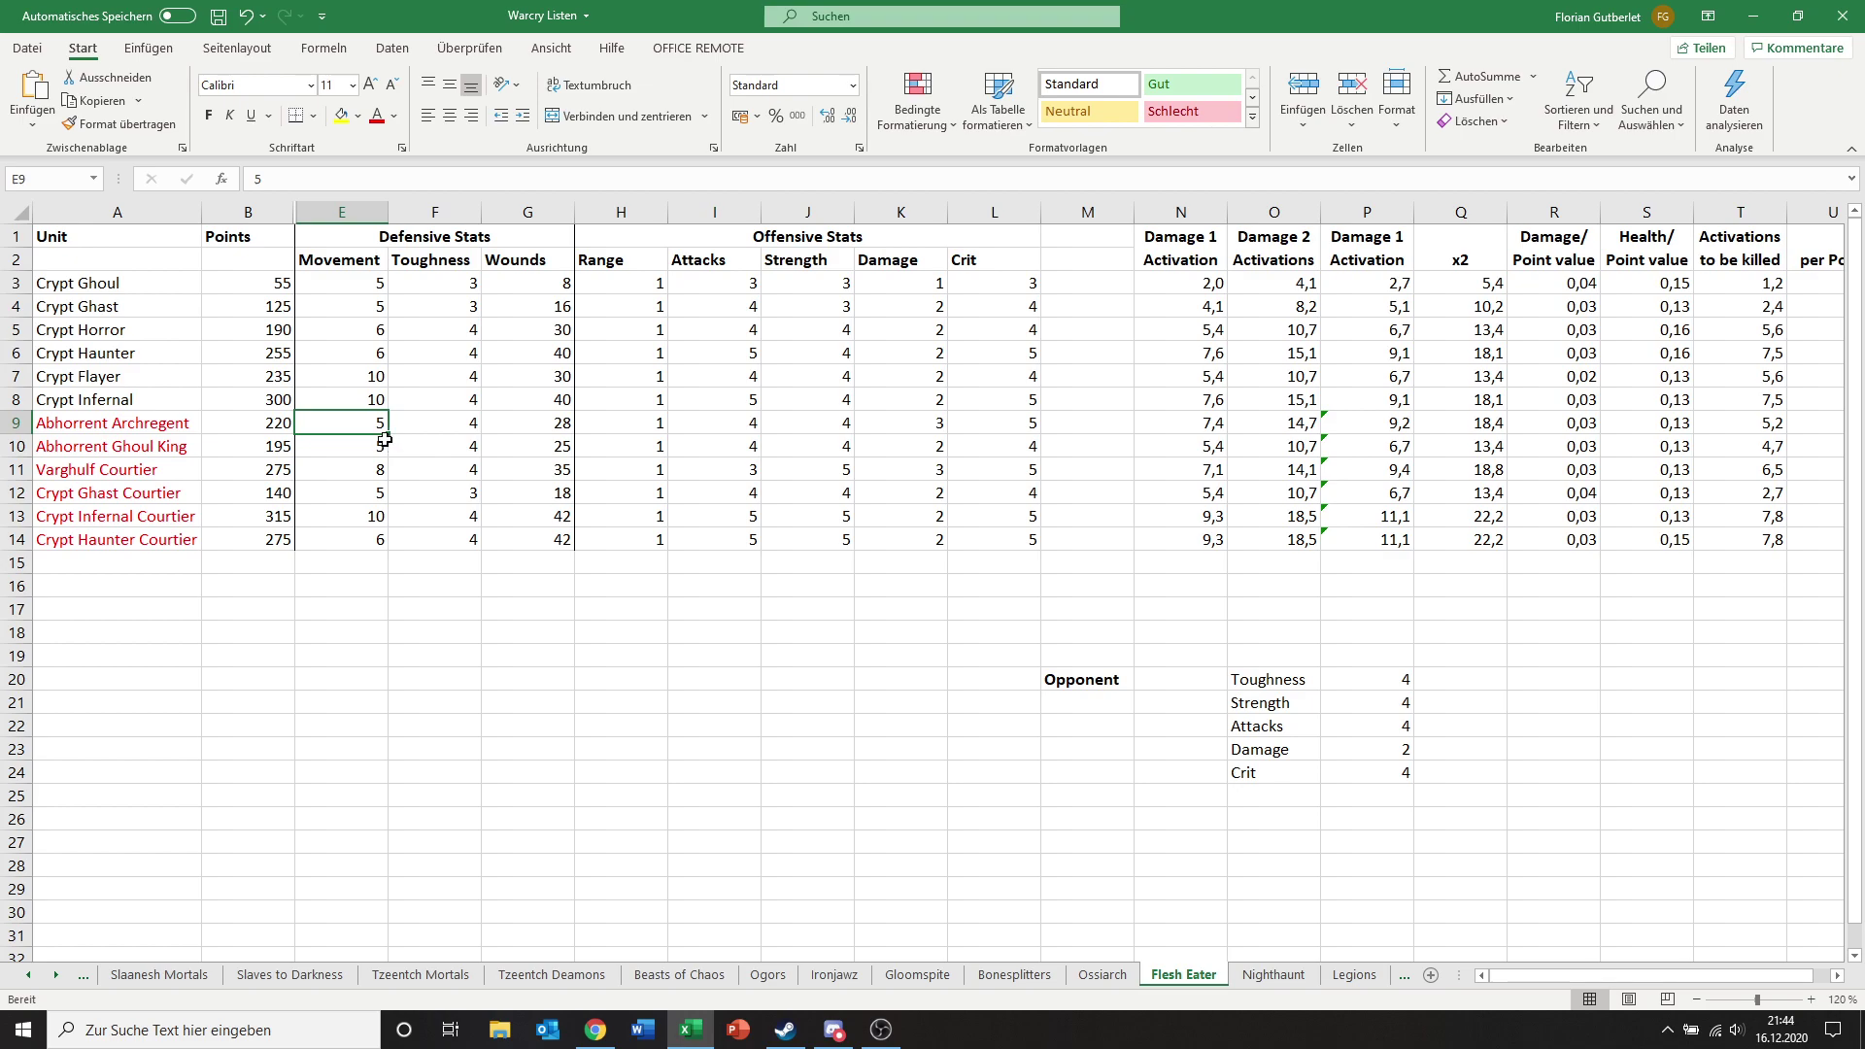
click(461, 429)
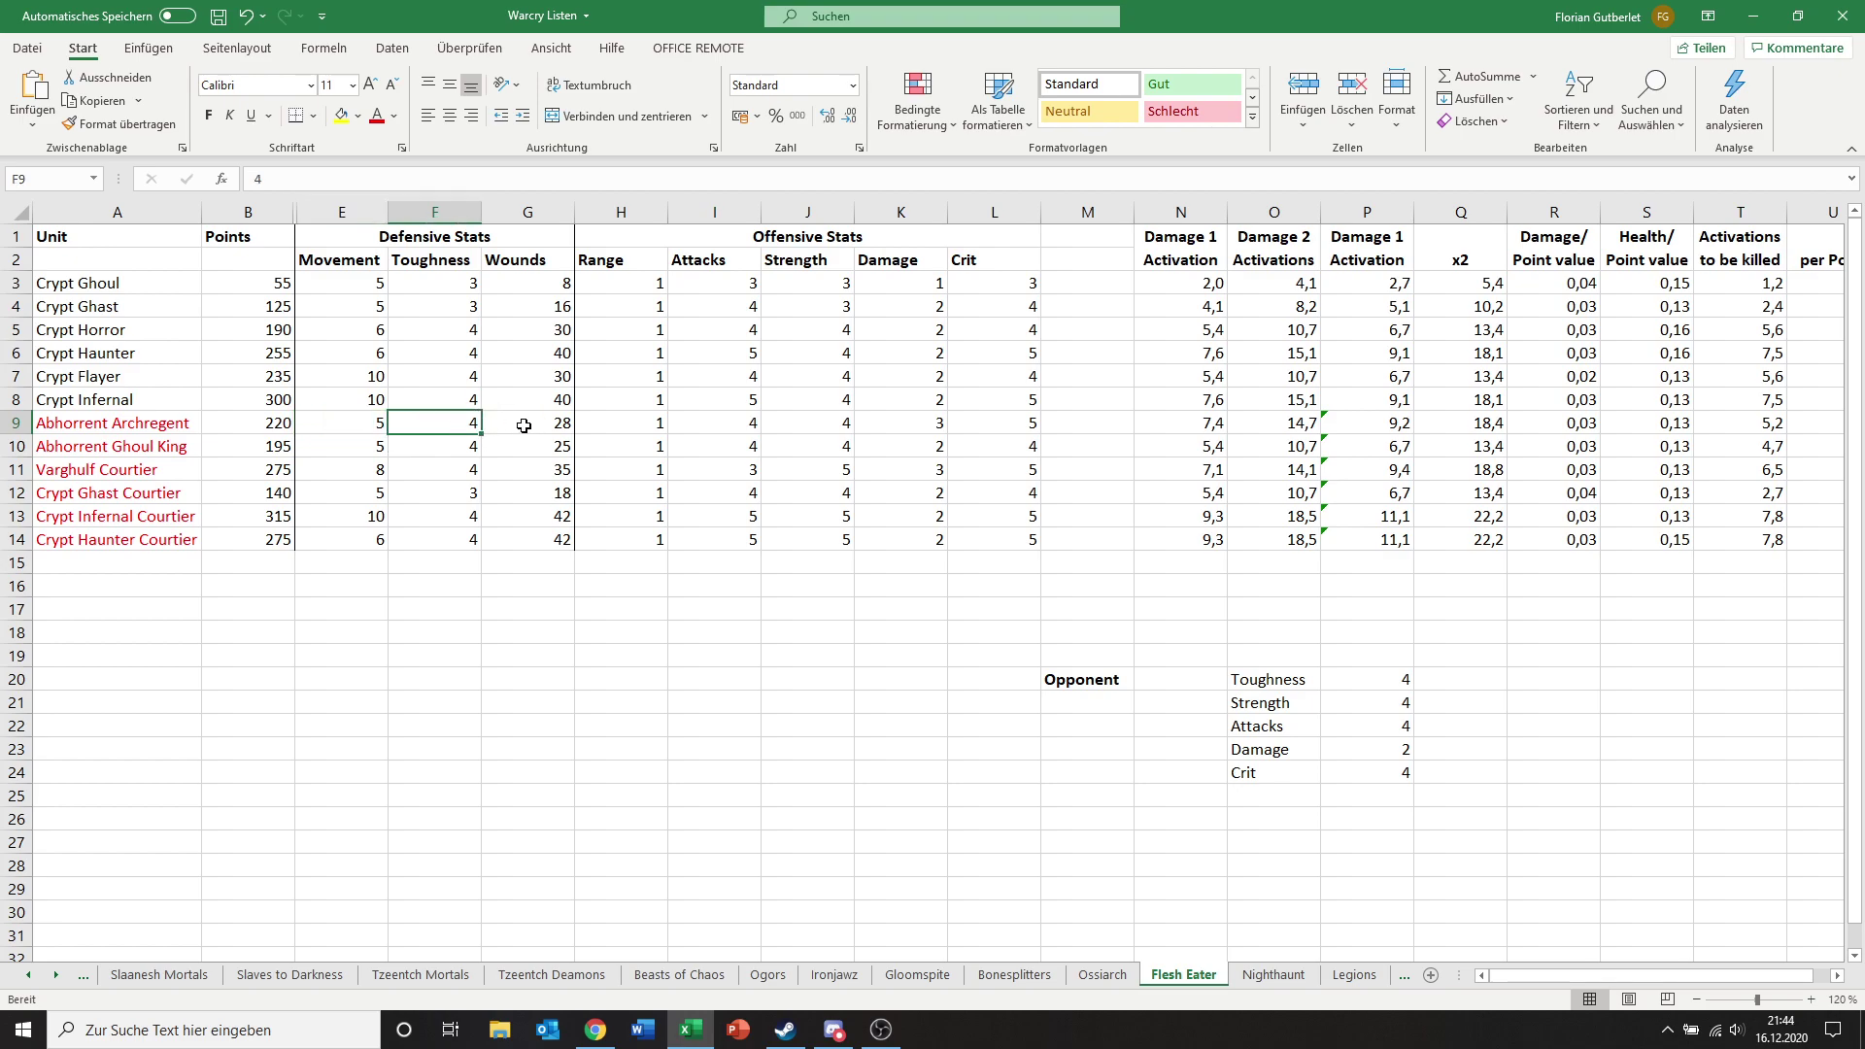
click(521, 425)
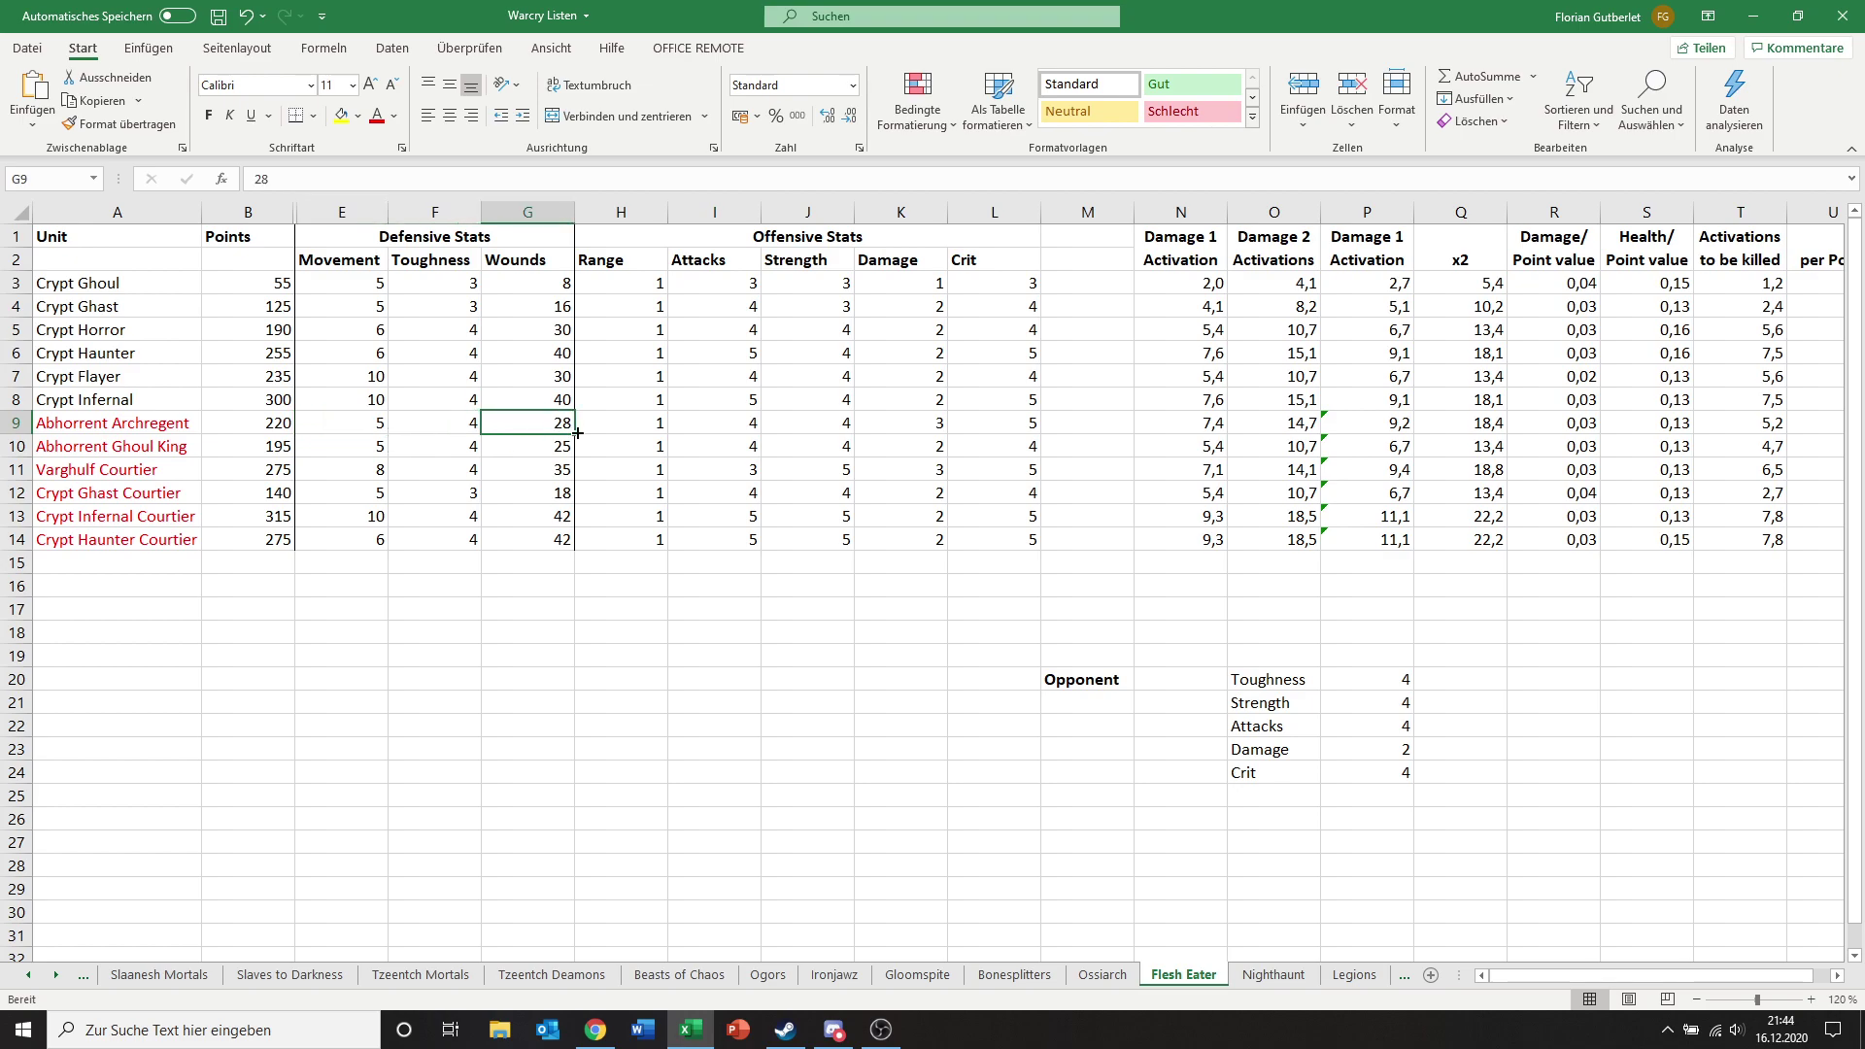
click(283, 423)
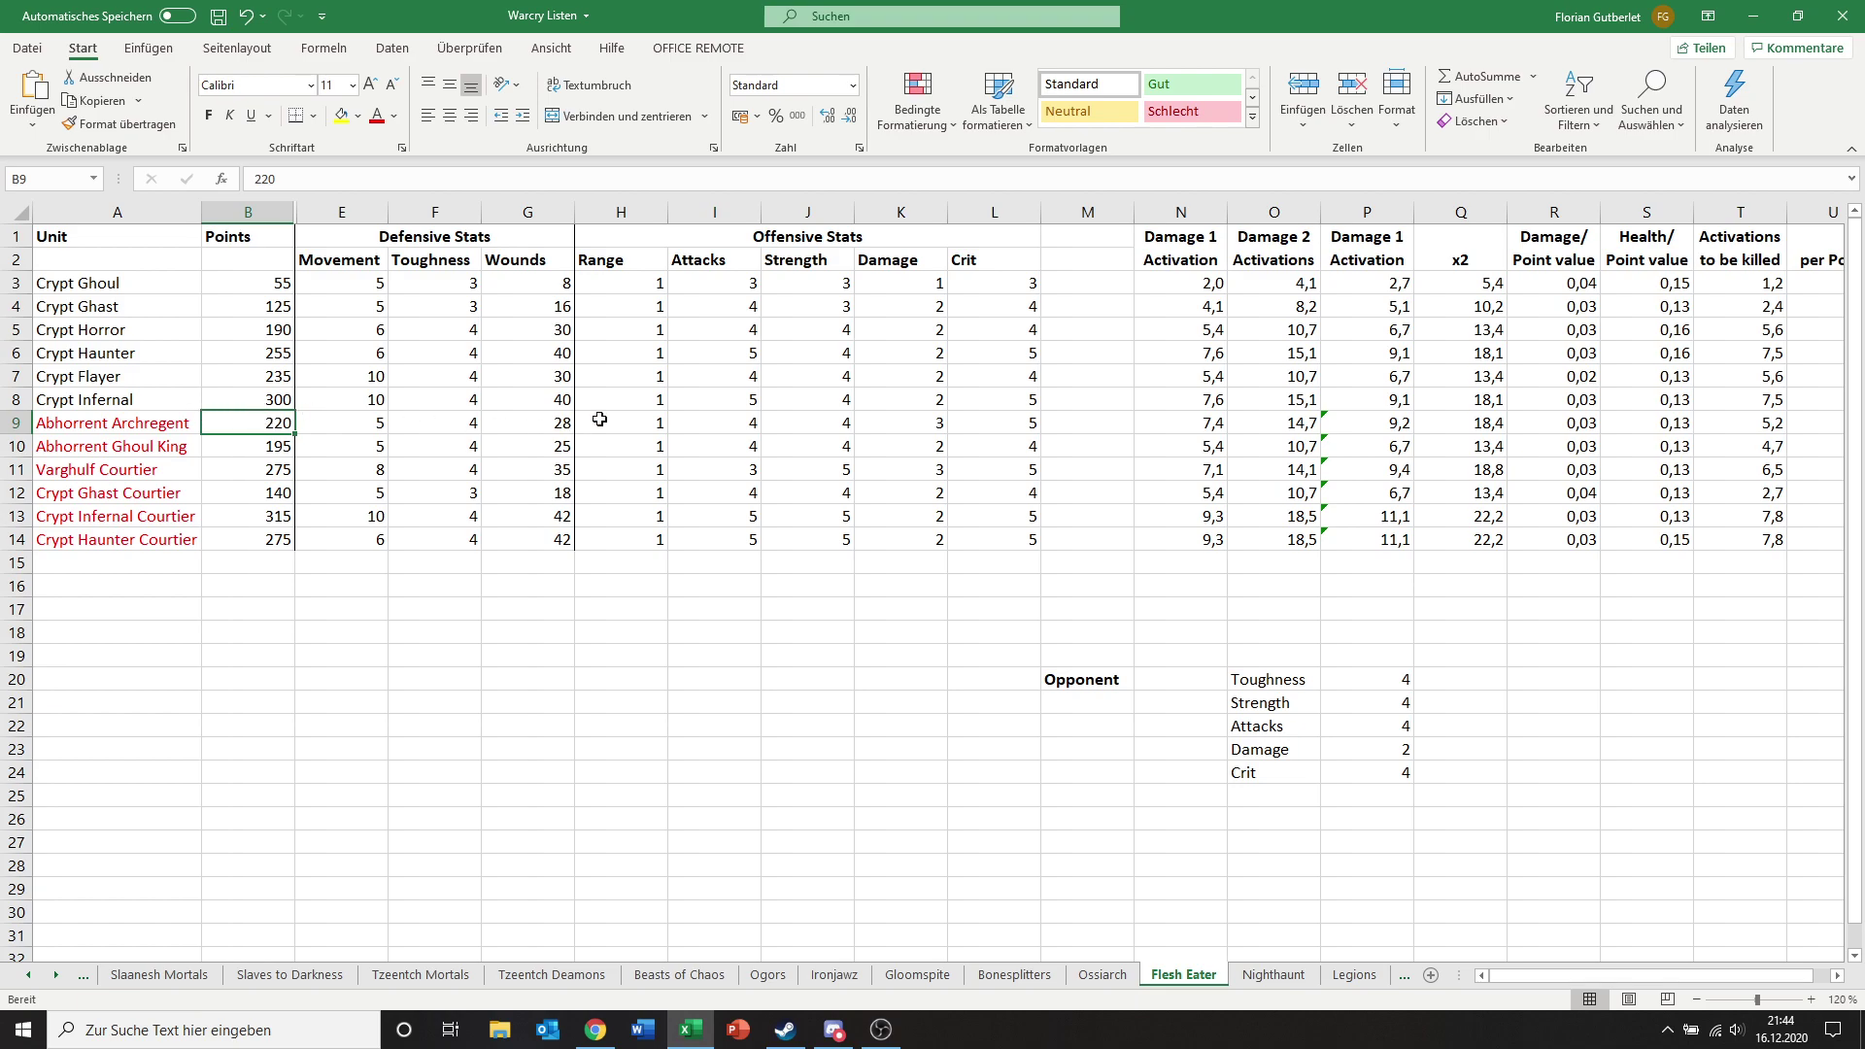
Step: Examine the Abhorrent Archregent's range, attacks, strength and damage, plus its calculated damage for one activation
click(664, 424)
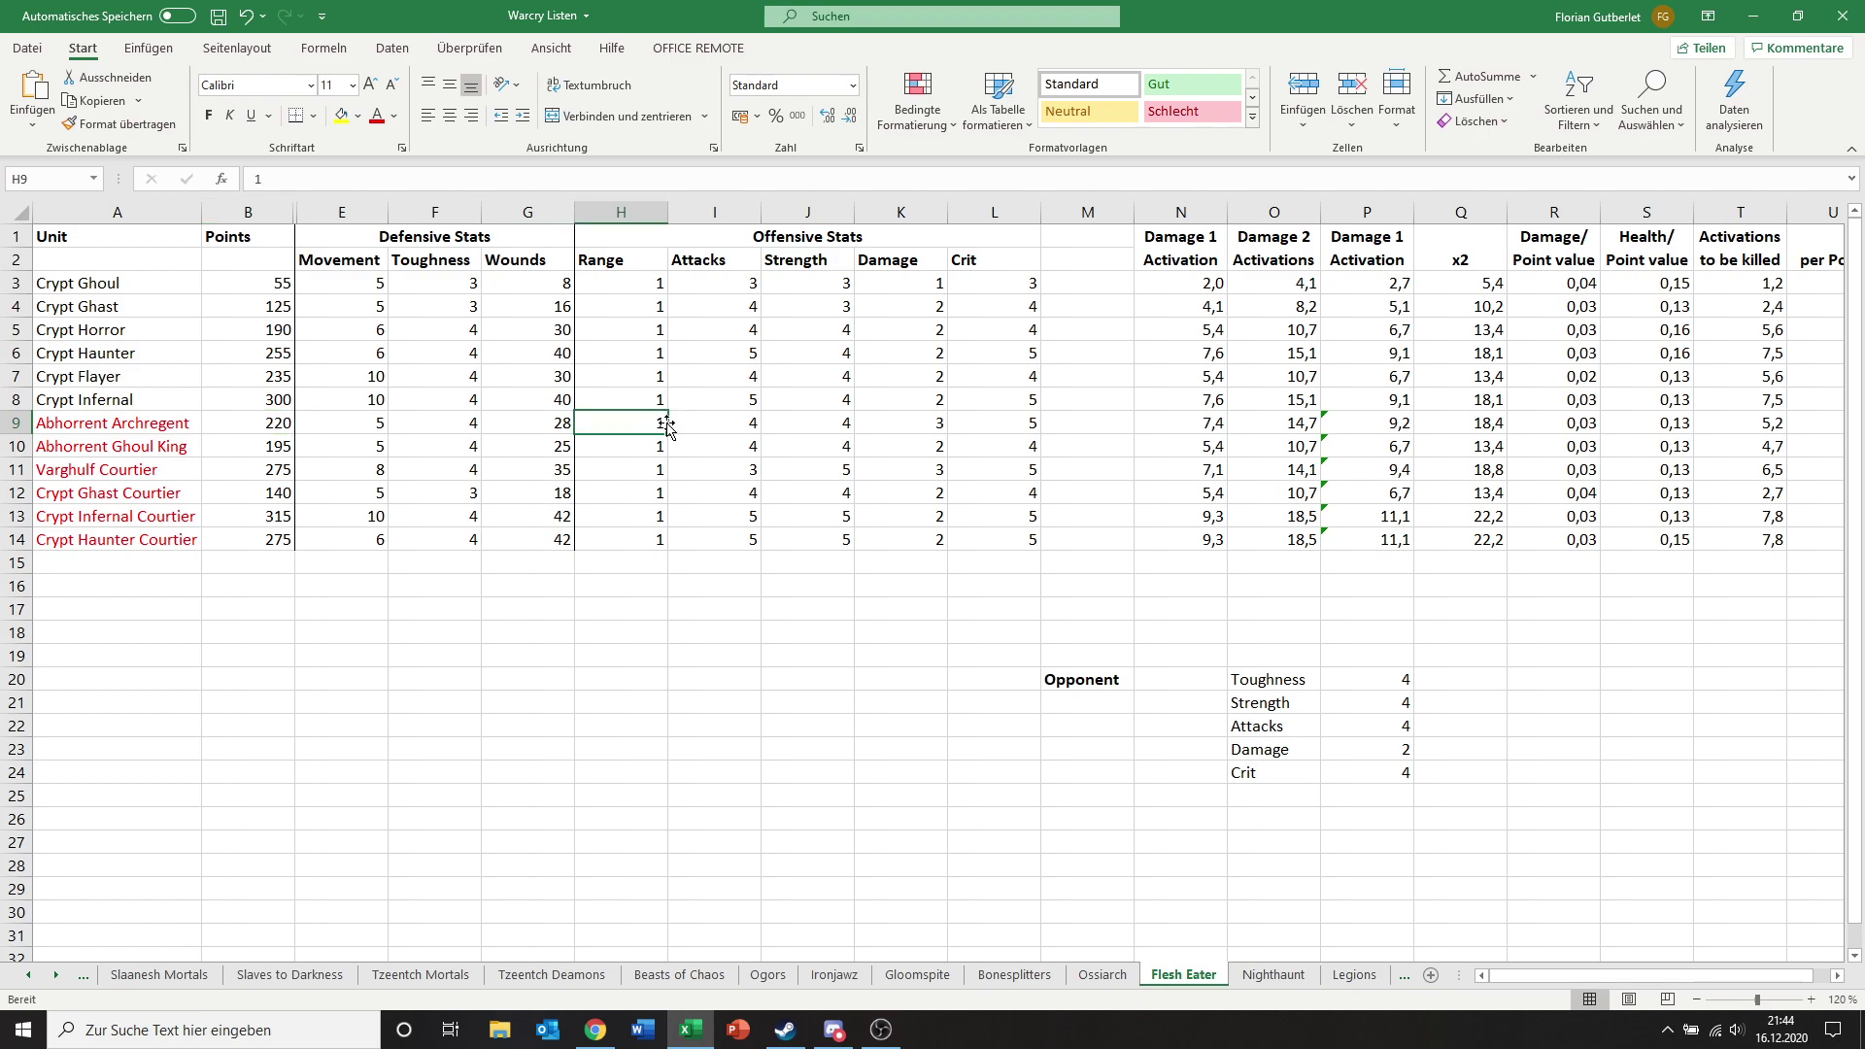
click(723, 424)
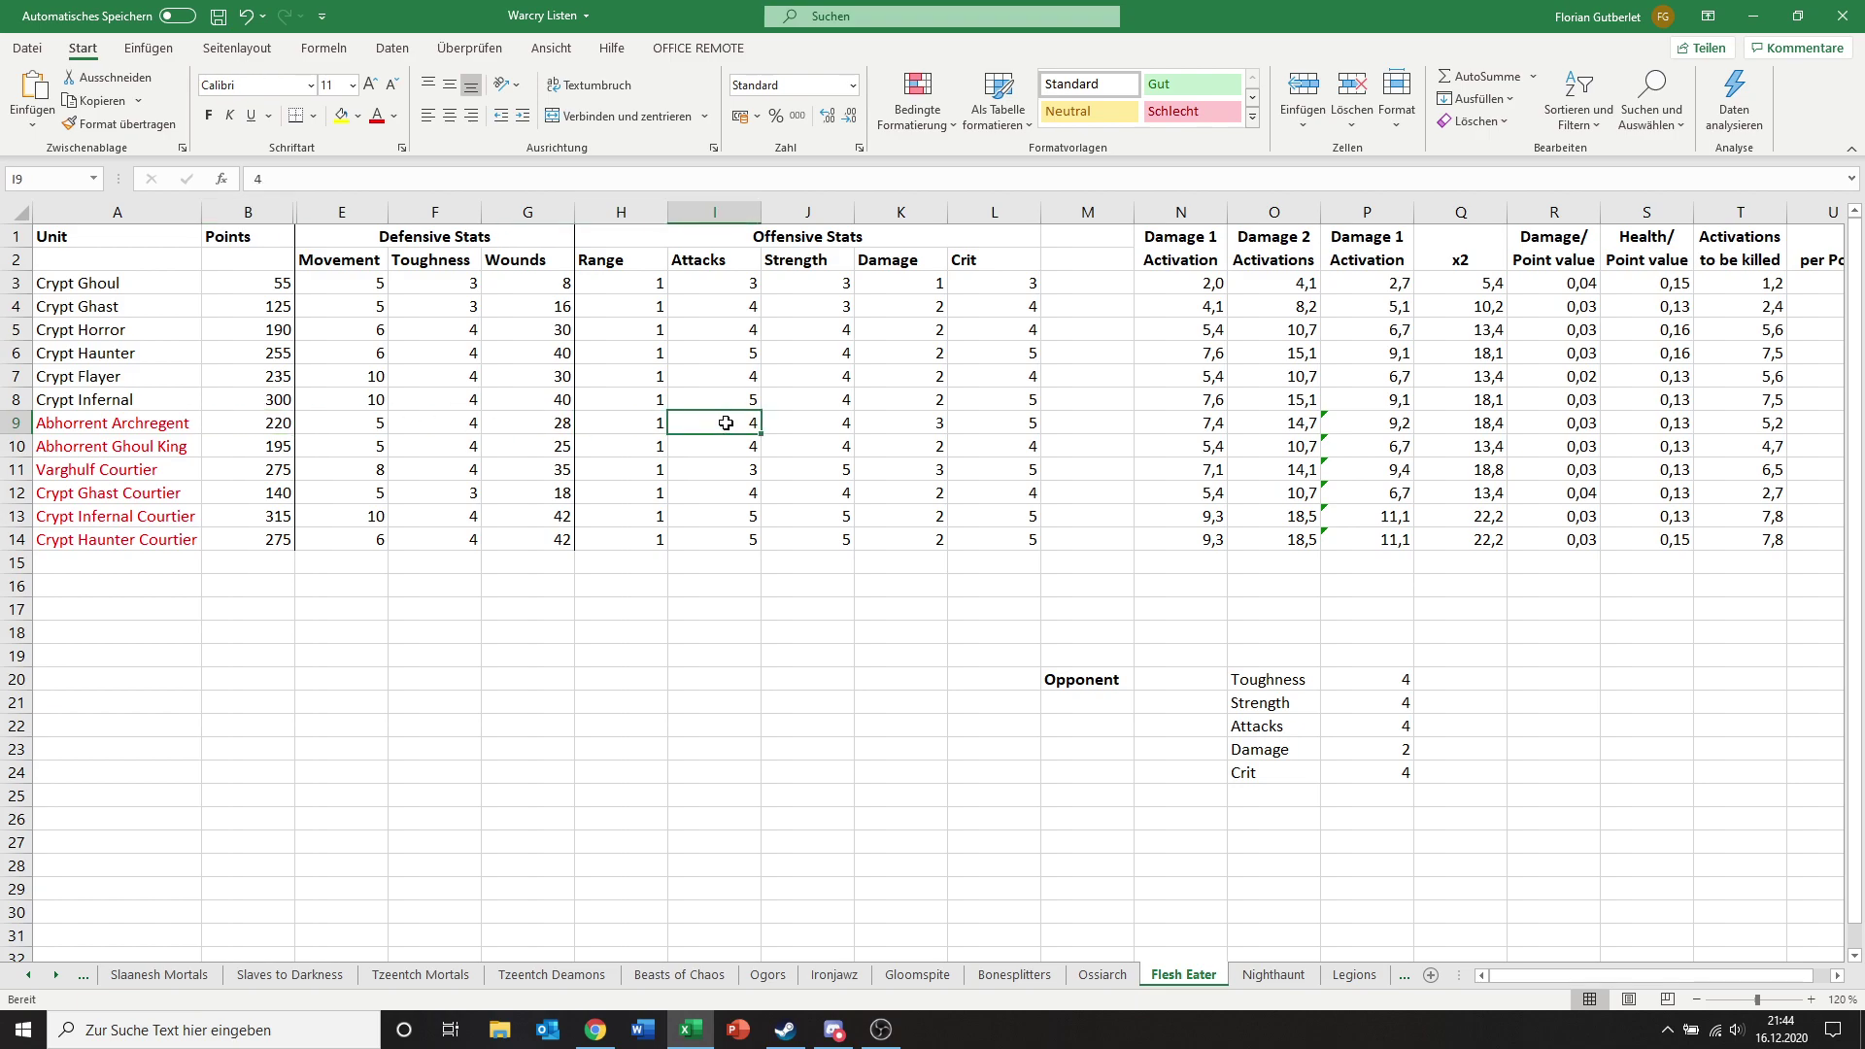
click(792, 428)
click(877, 428)
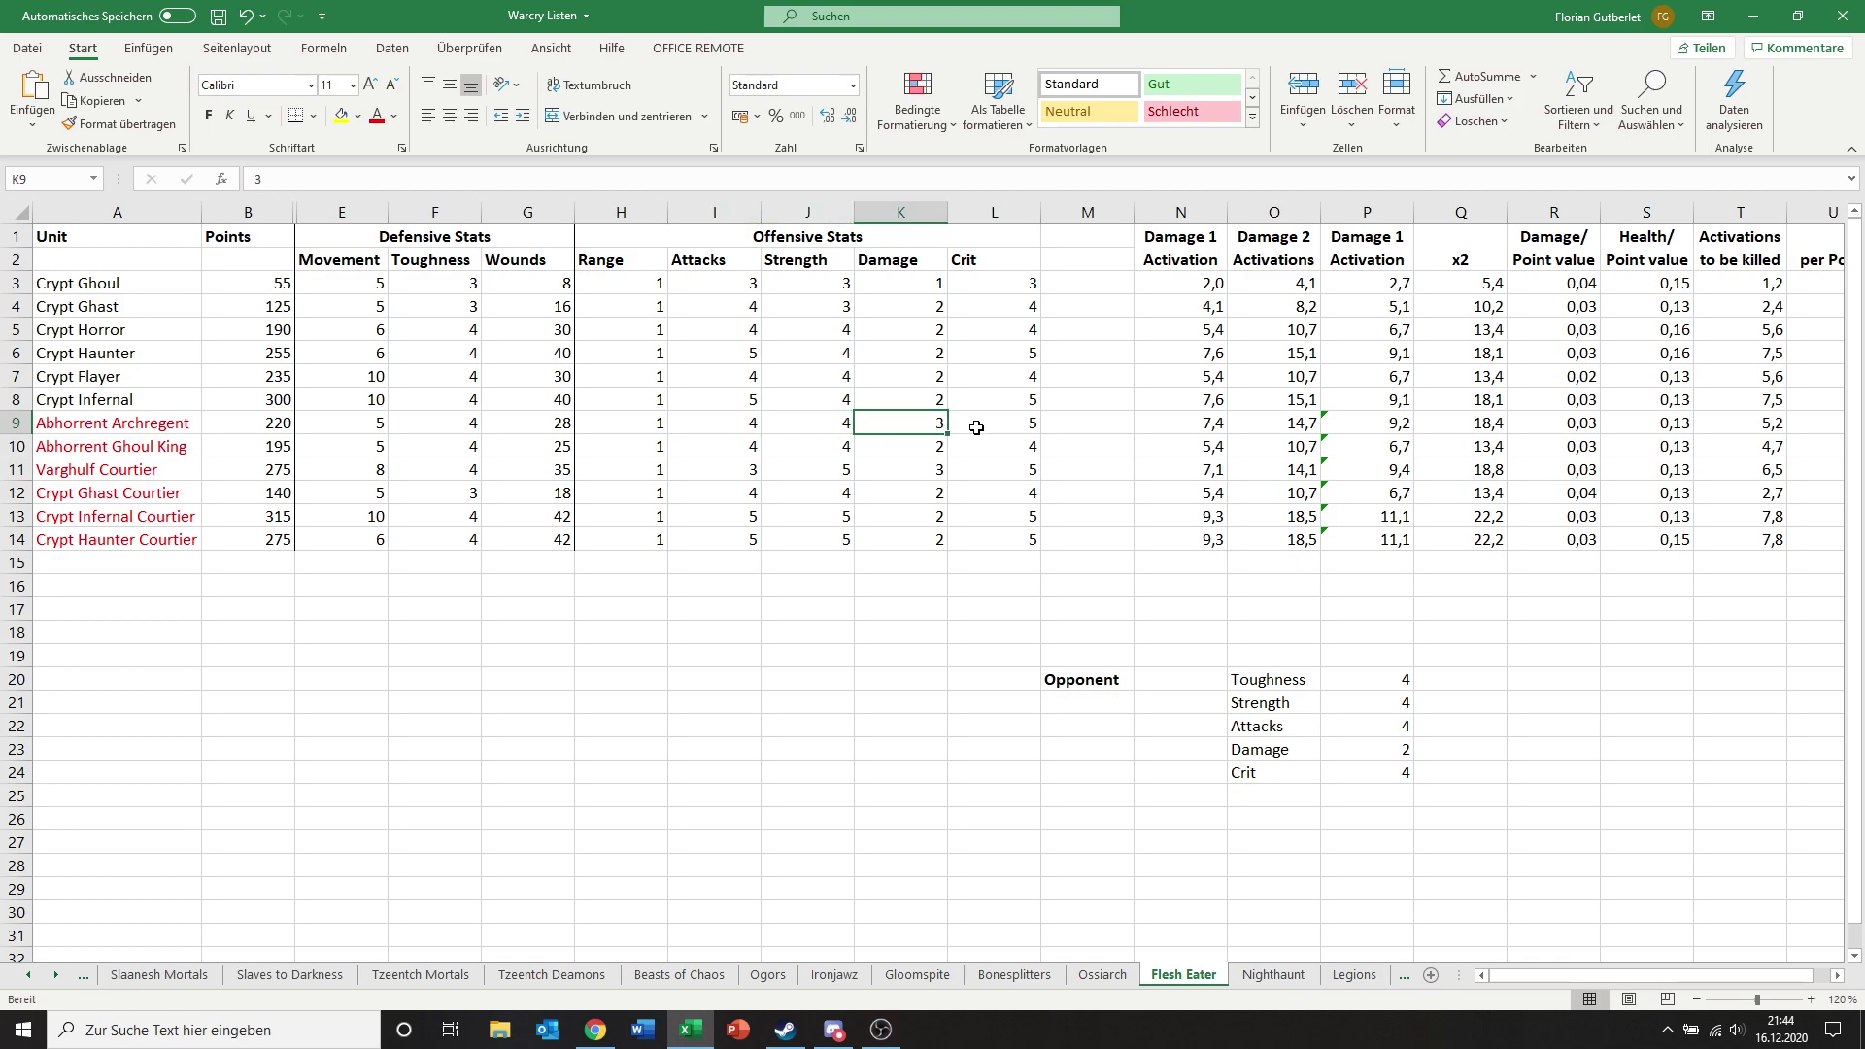
click(1170, 428)
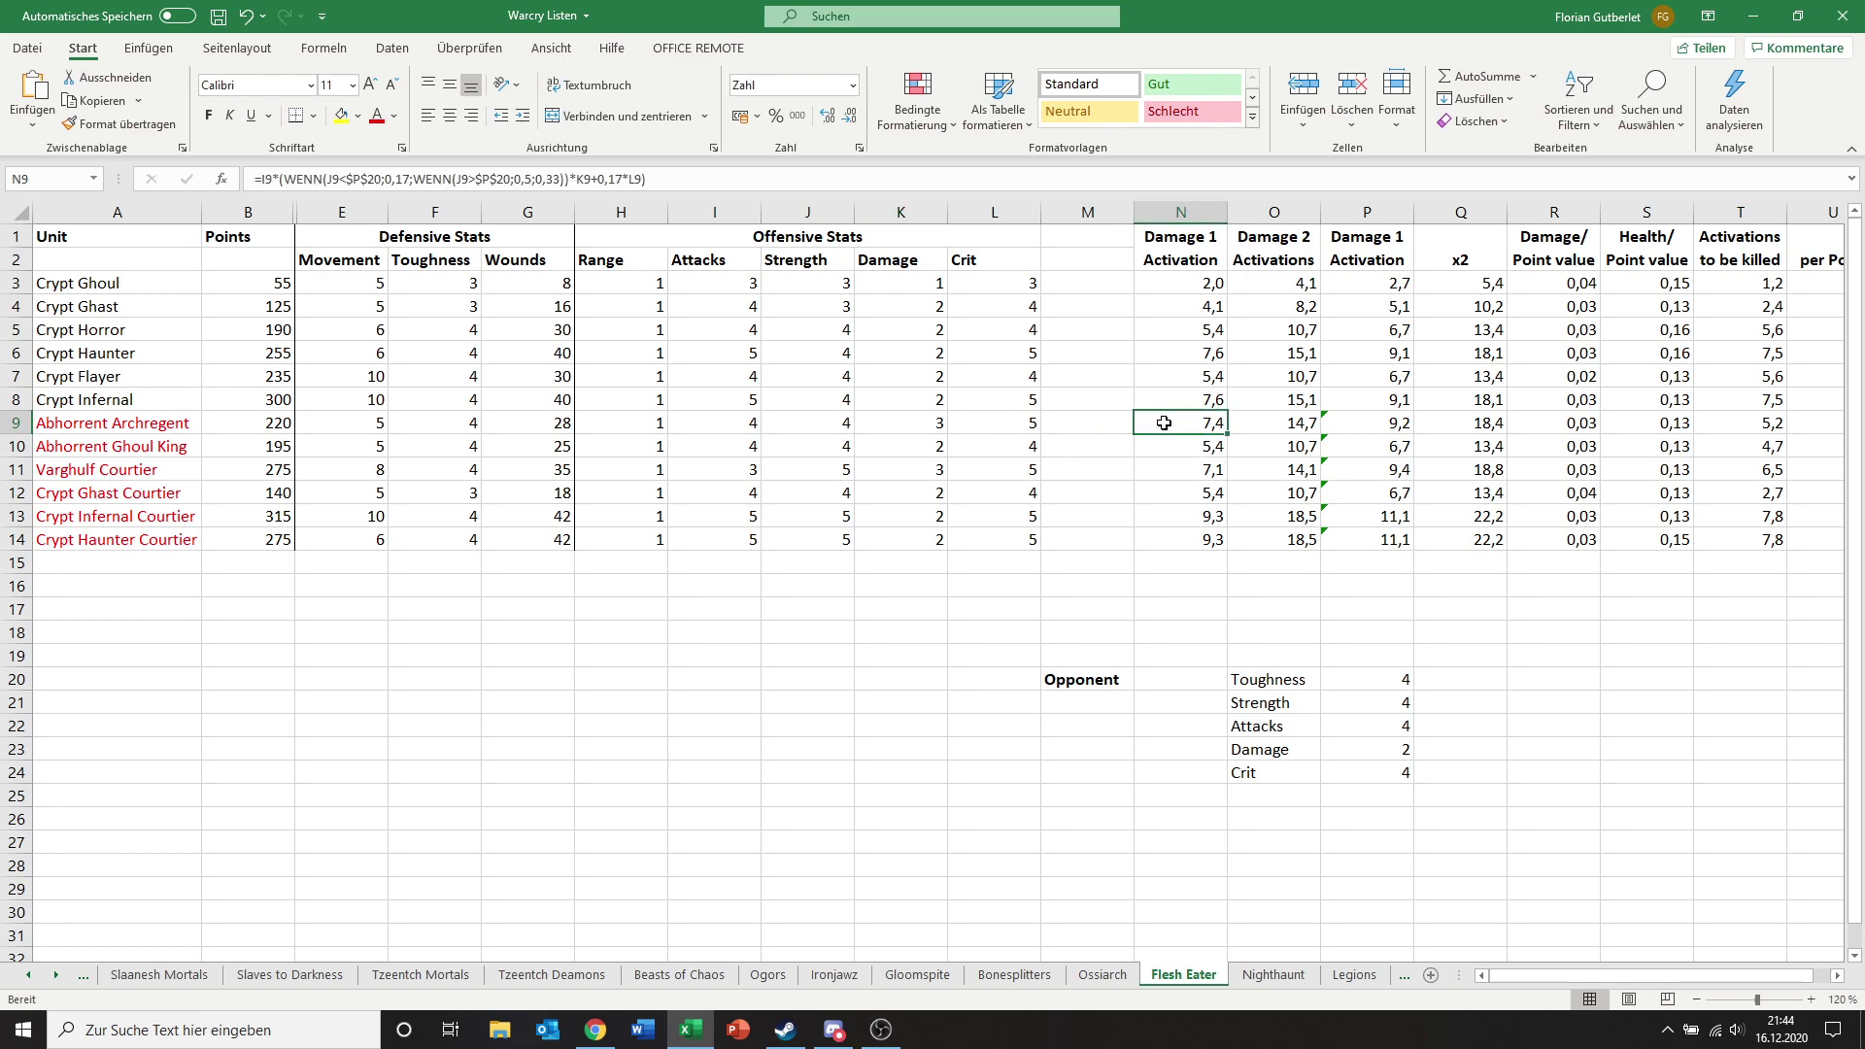
Step: Examine the Abhorrent Ghoul King's wounds, damage and one-activation damage, and compare its points cost with the Abhorrent Archregent's
click(161, 449)
click(185, 423)
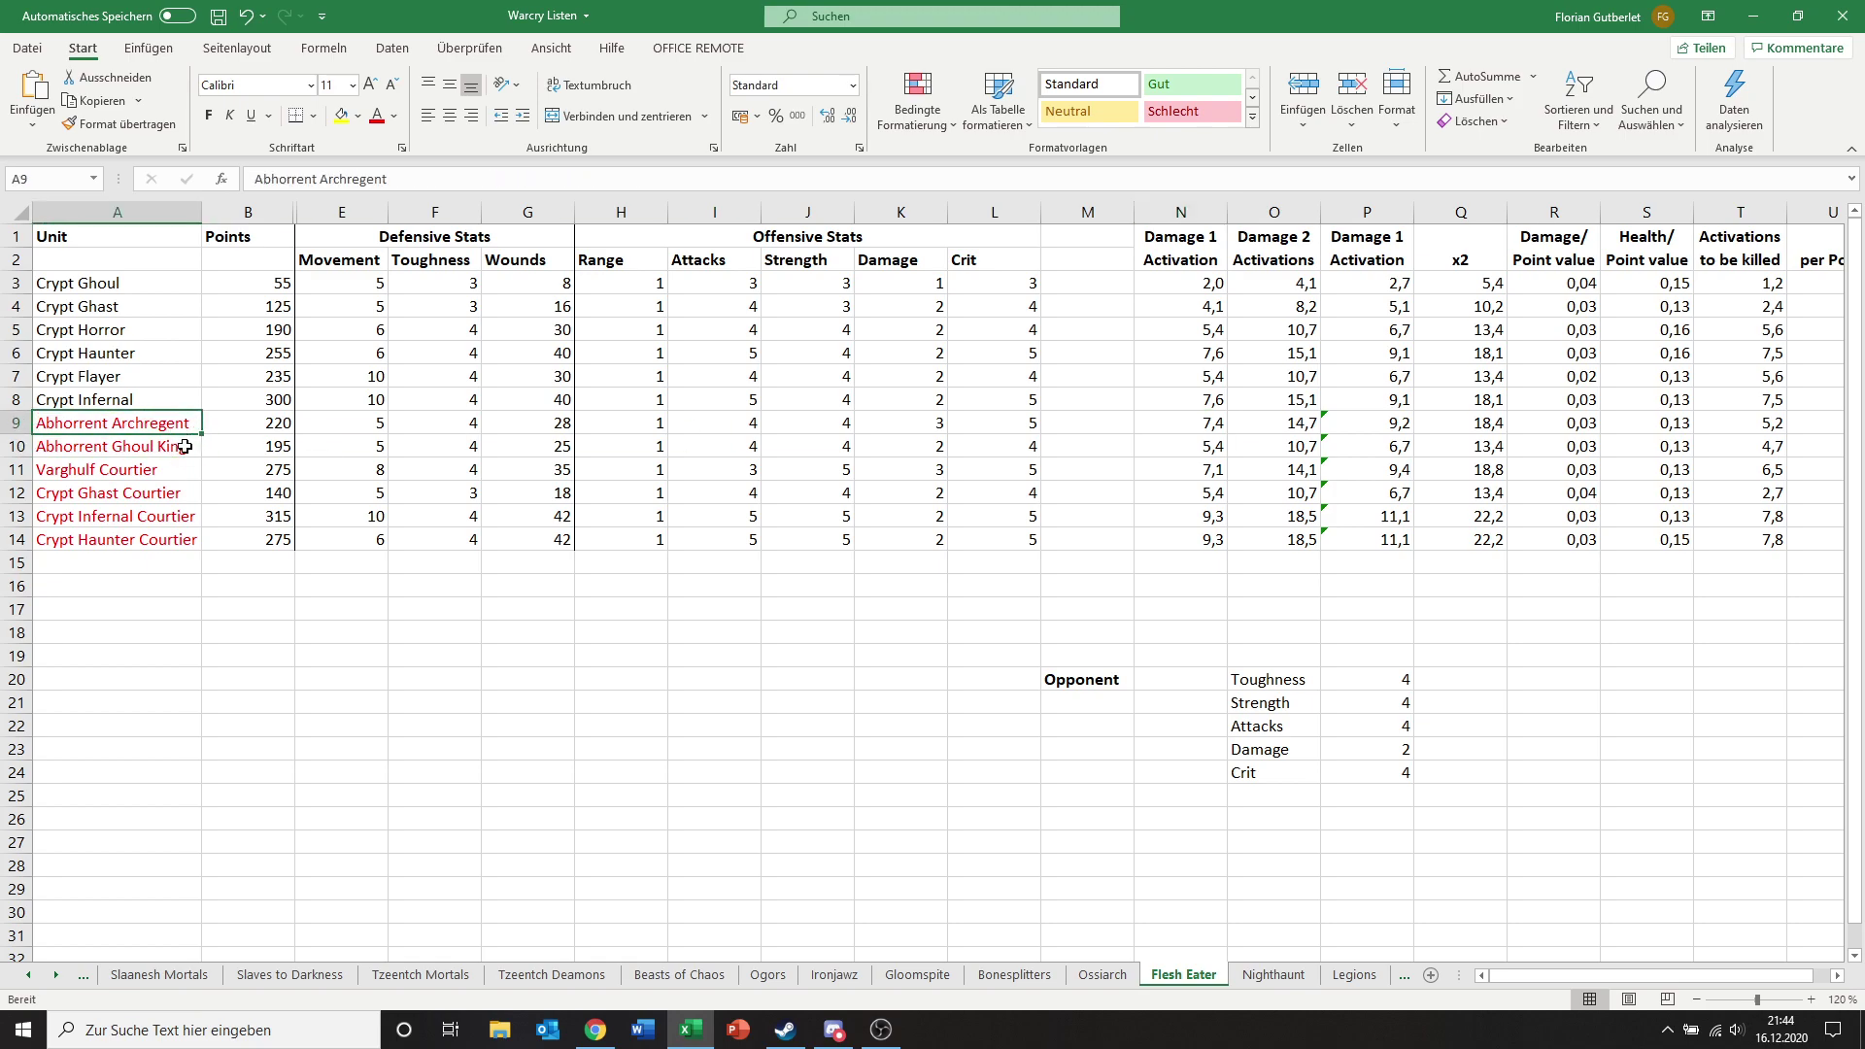
click(265, 448)
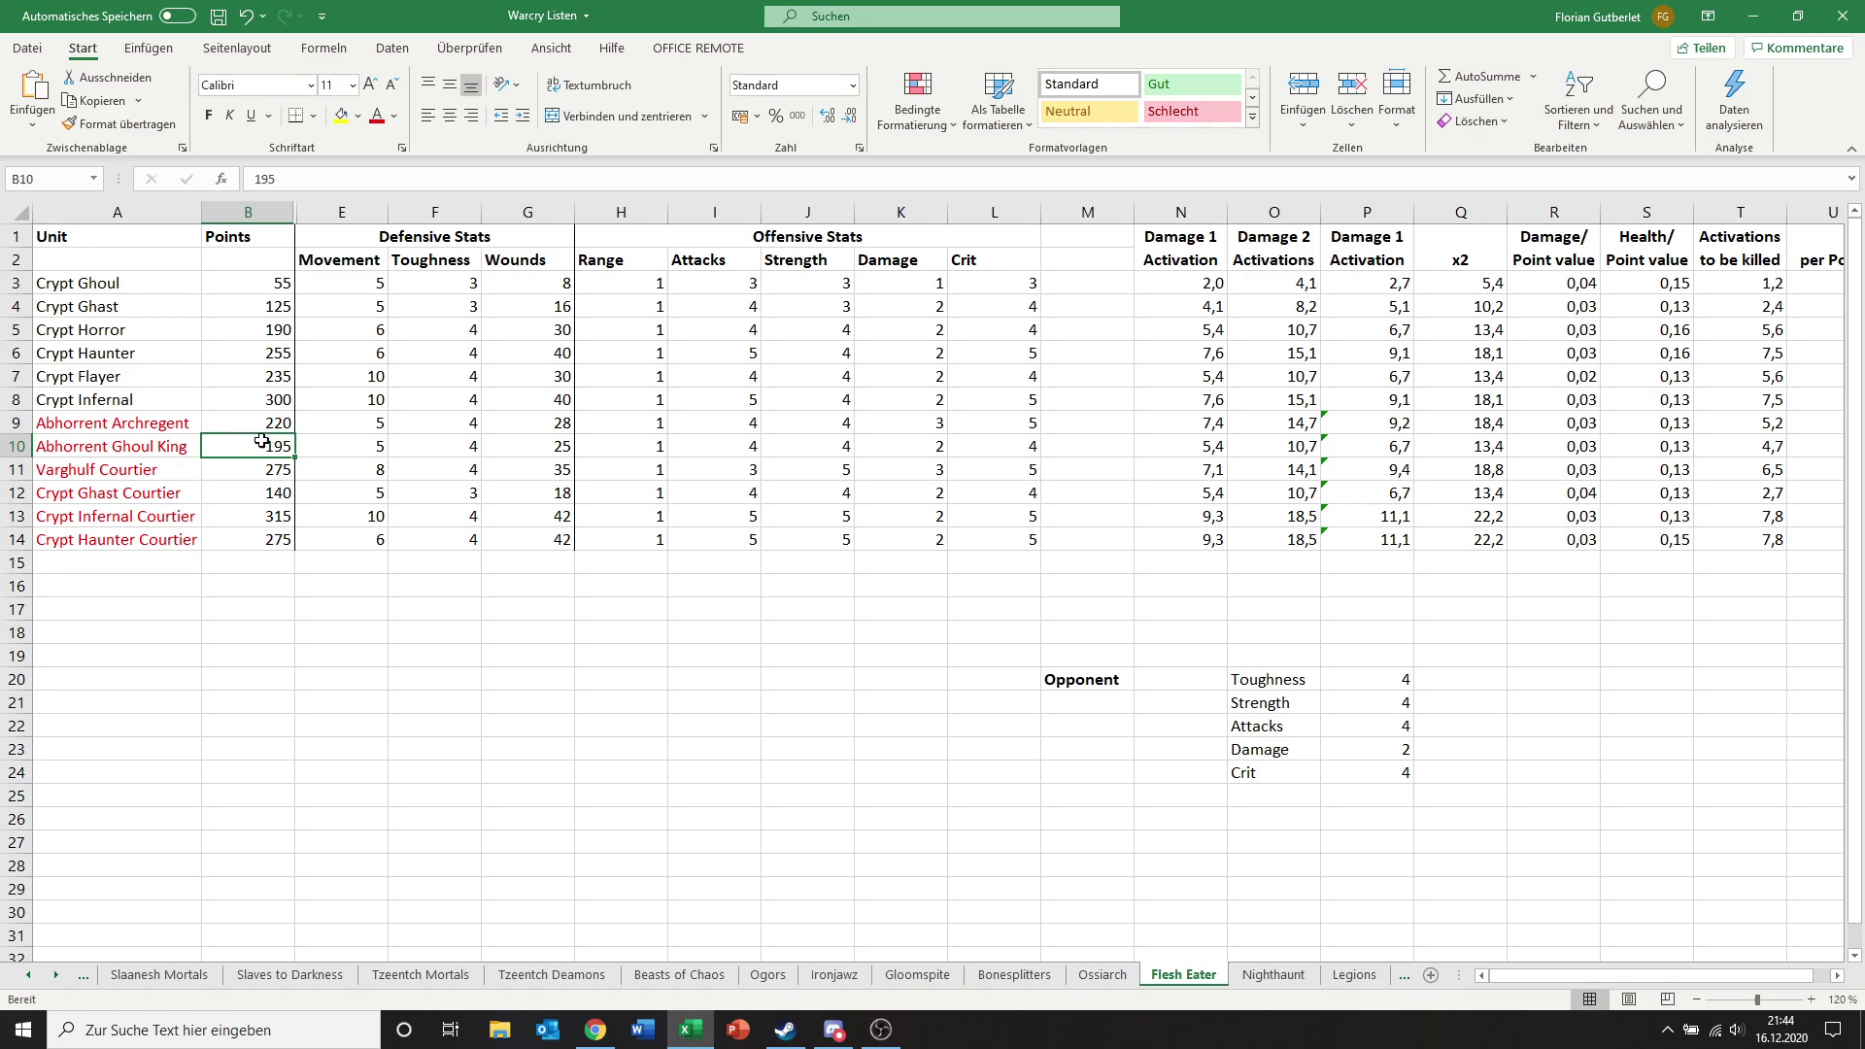
click(541, 445)
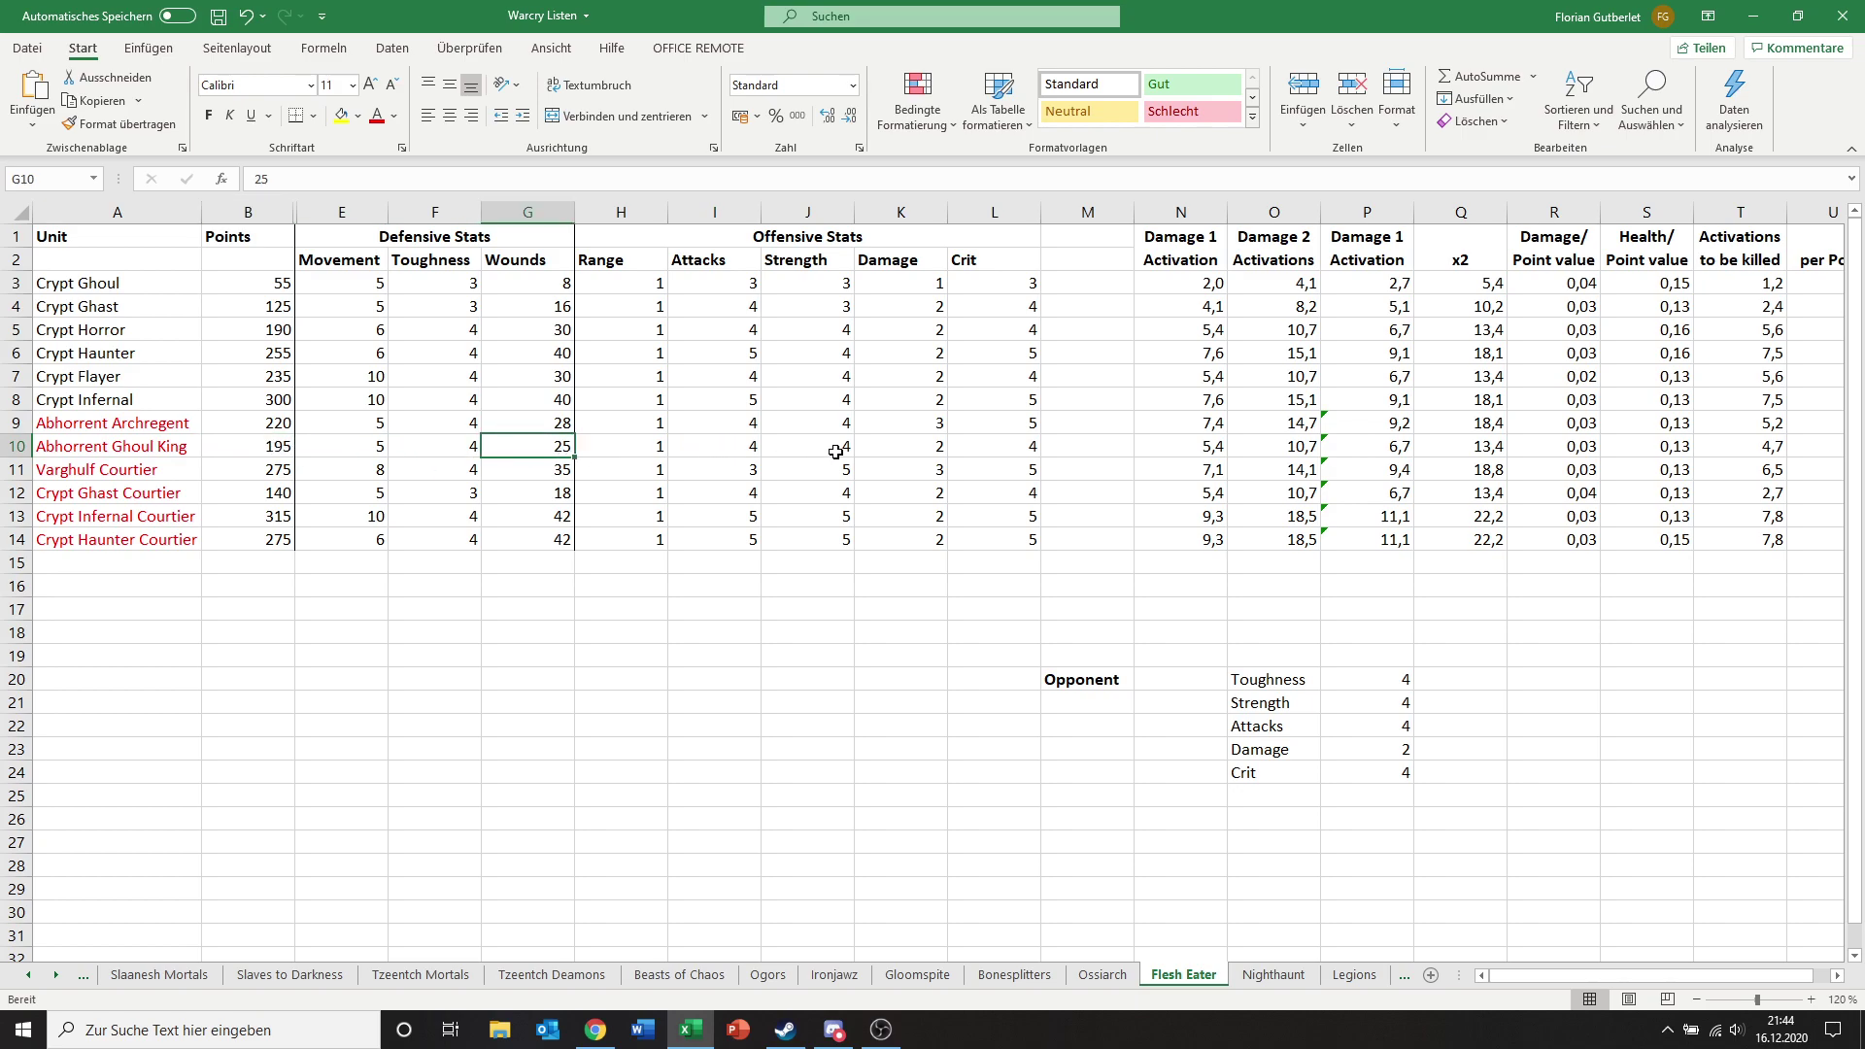
click(902, 446)
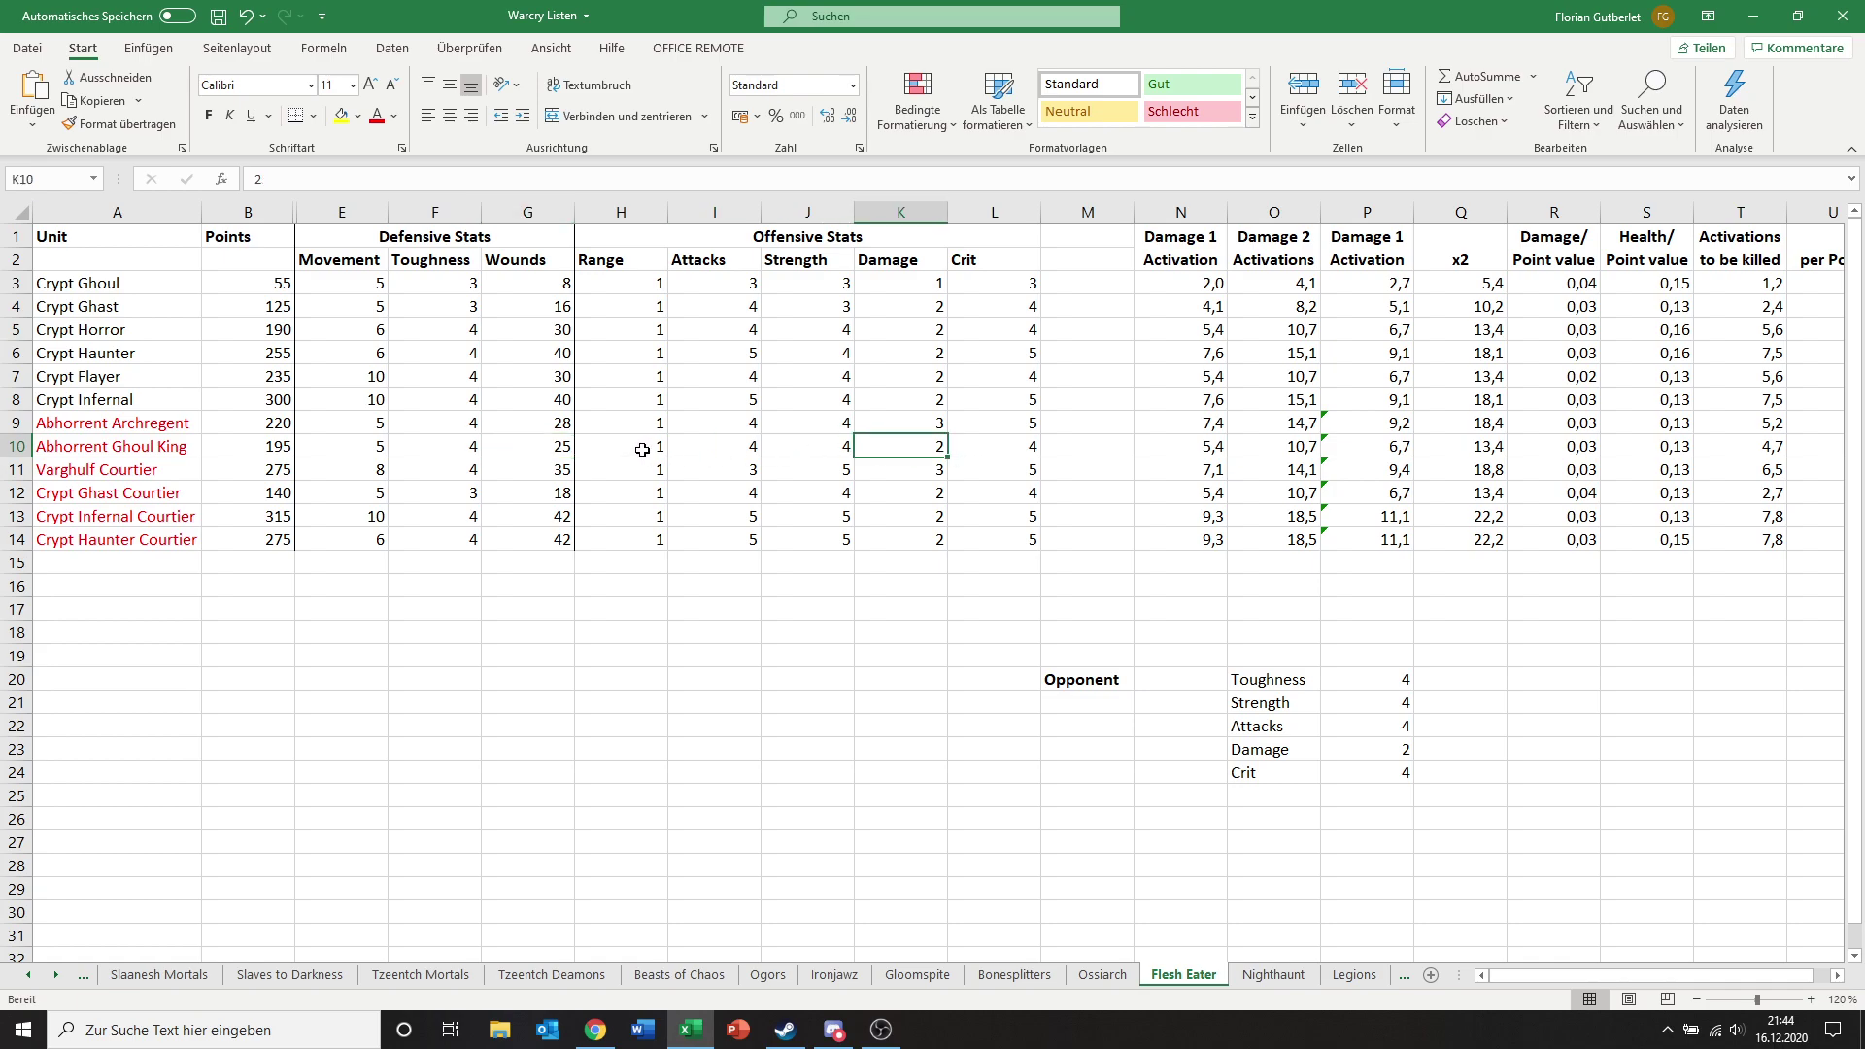
click(1188, 445)
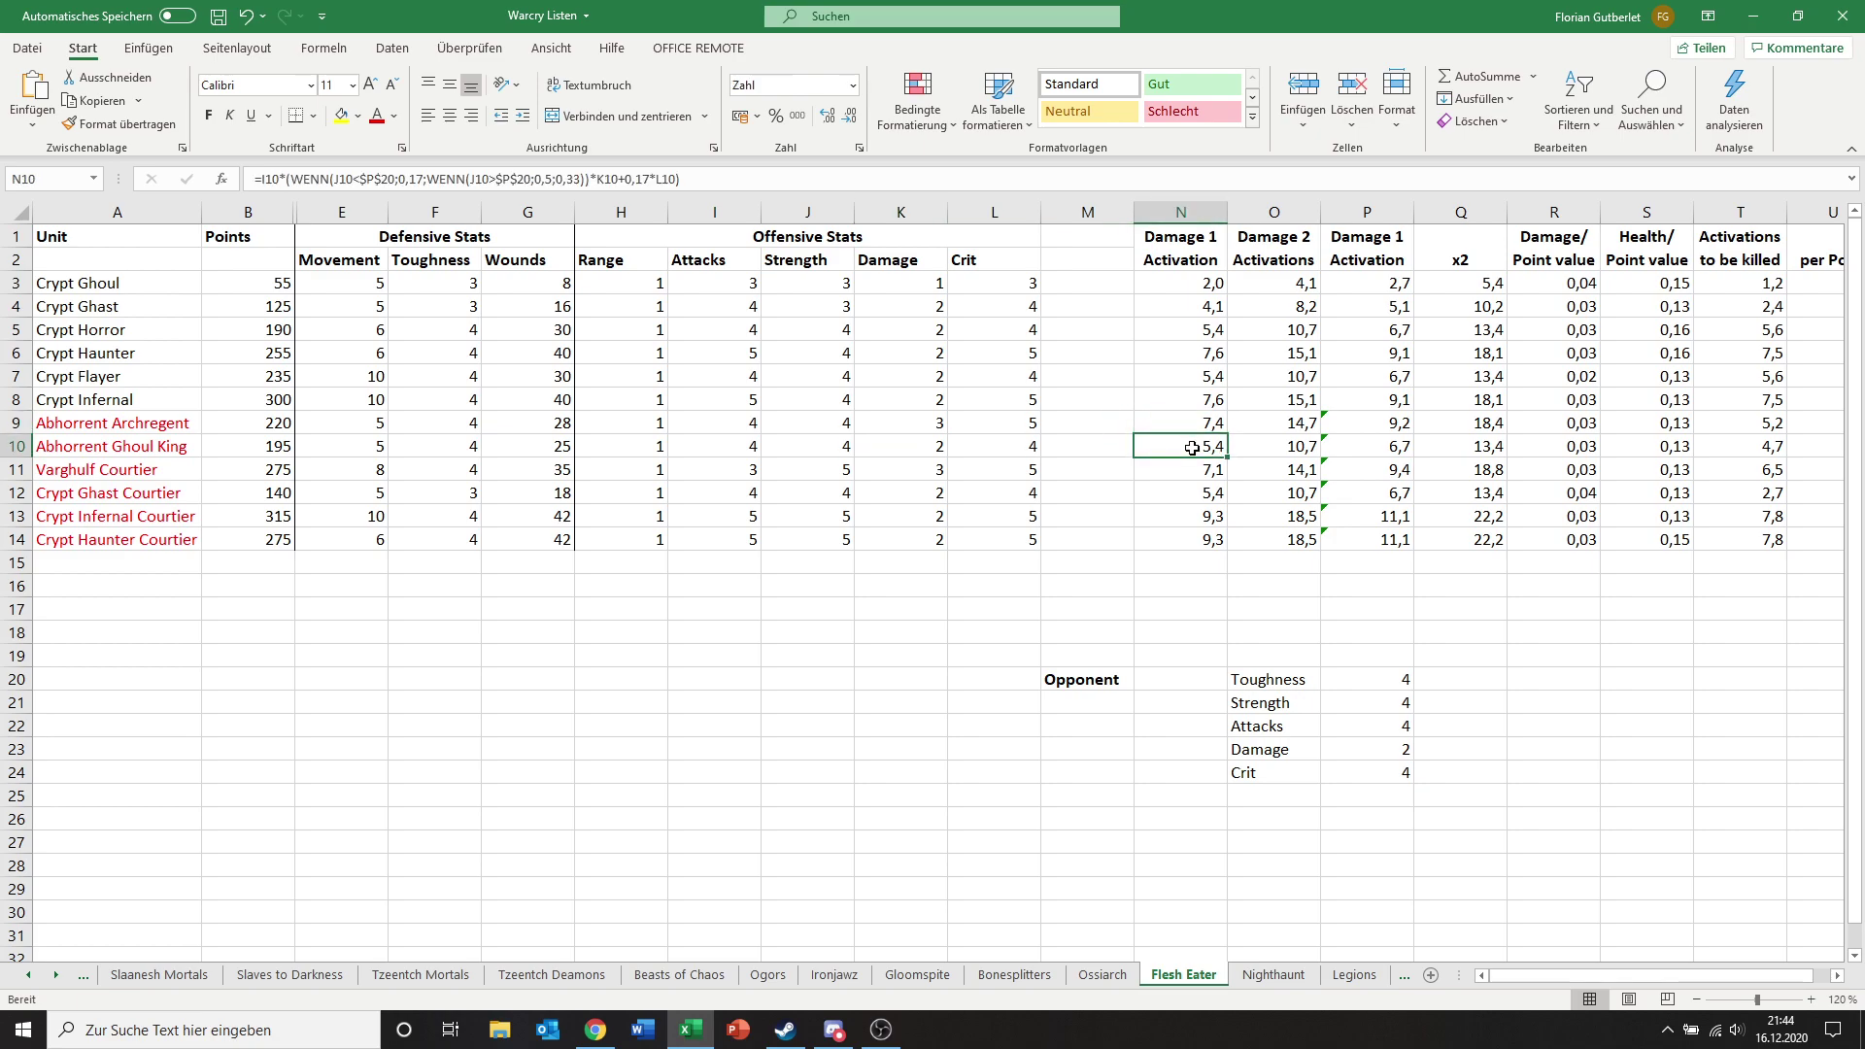
click(219, 446)
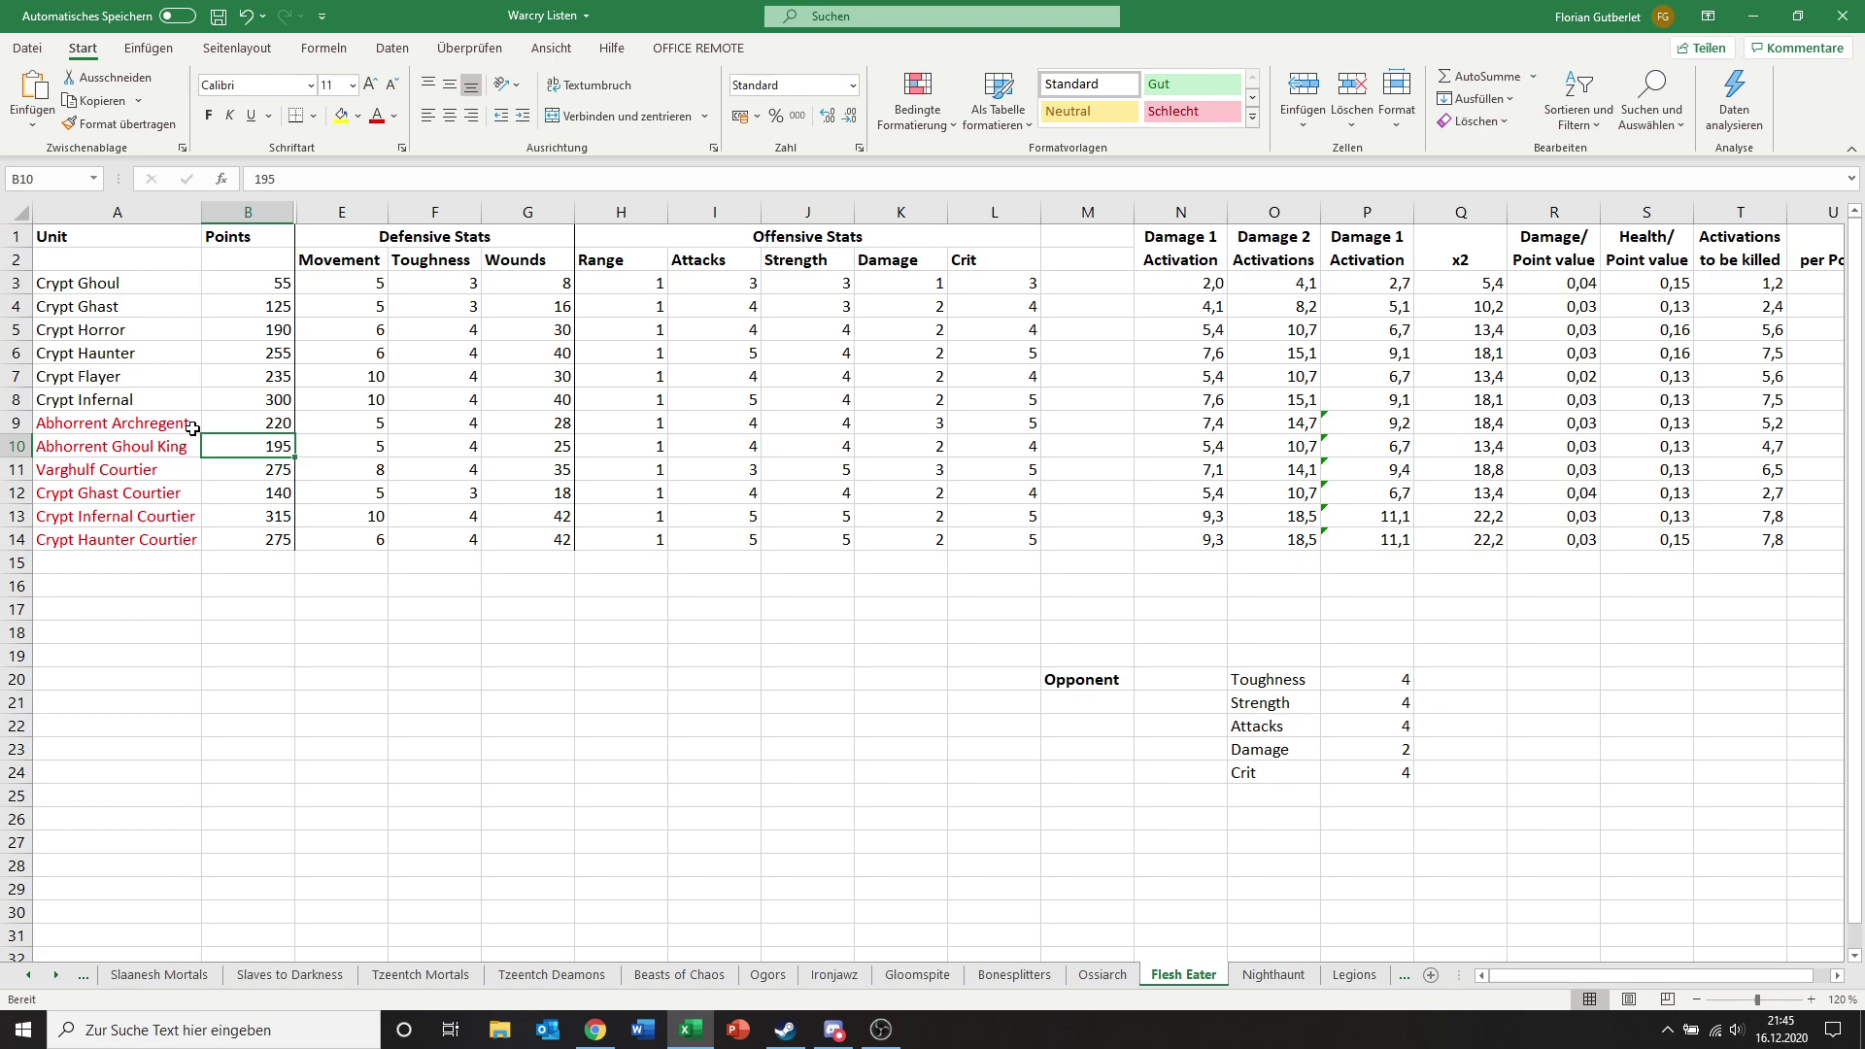
click(241, 422)
click(242, 448)
Step: Examine the Crypt Infernal's wounds, attacks and one-activation damage as a reference for the Varghulf Courtier
click(172, 474)
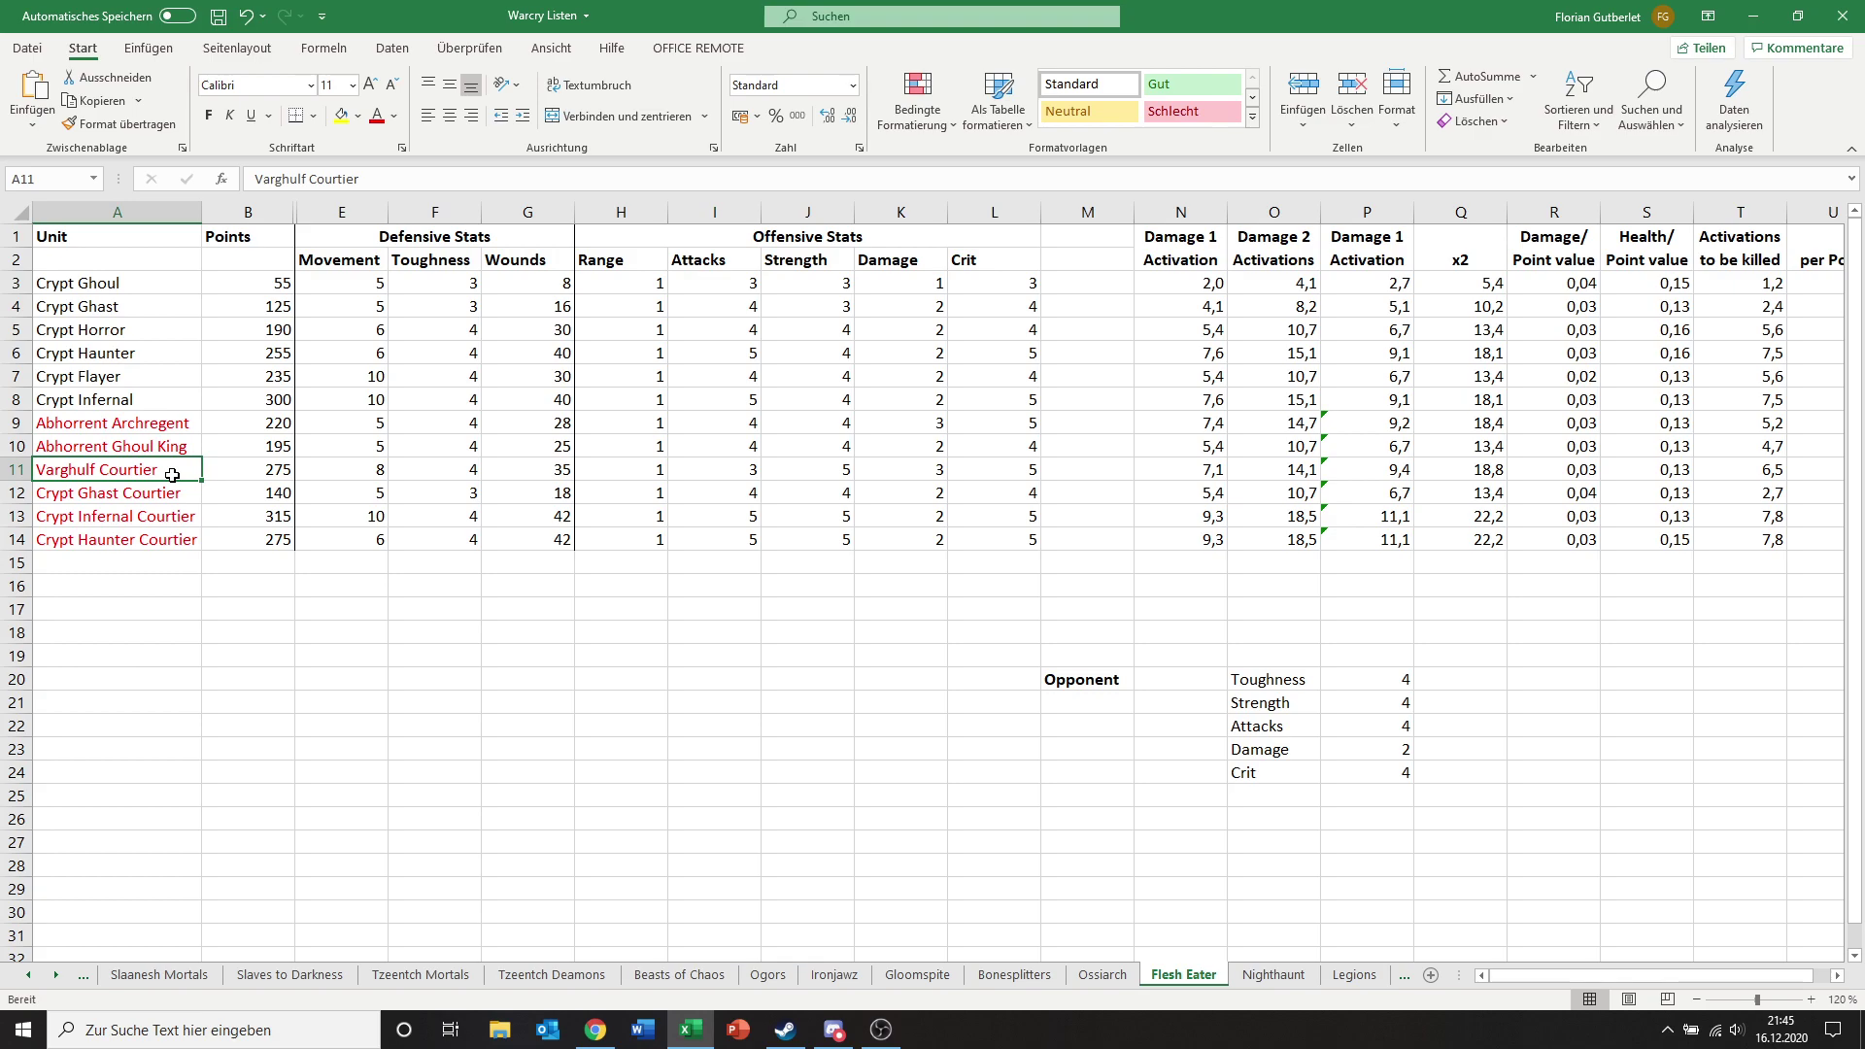
click(127, 402)
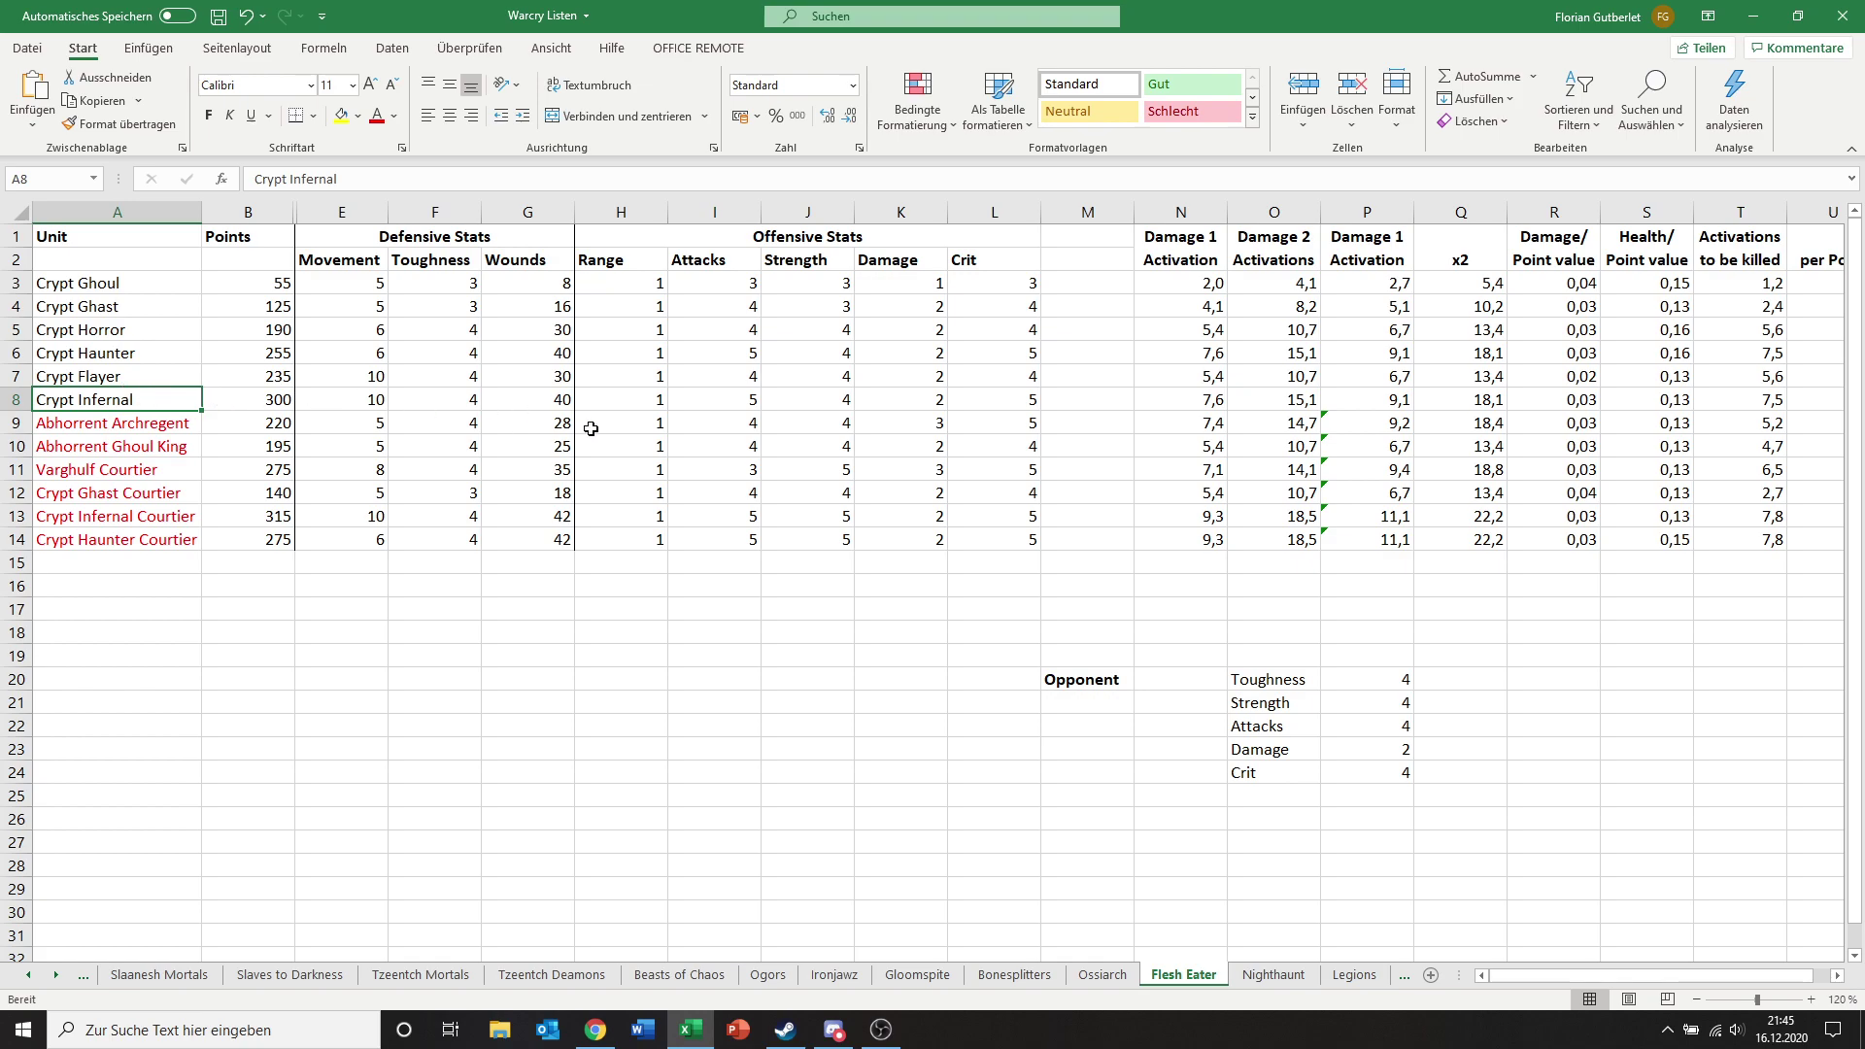
click(558, 398)
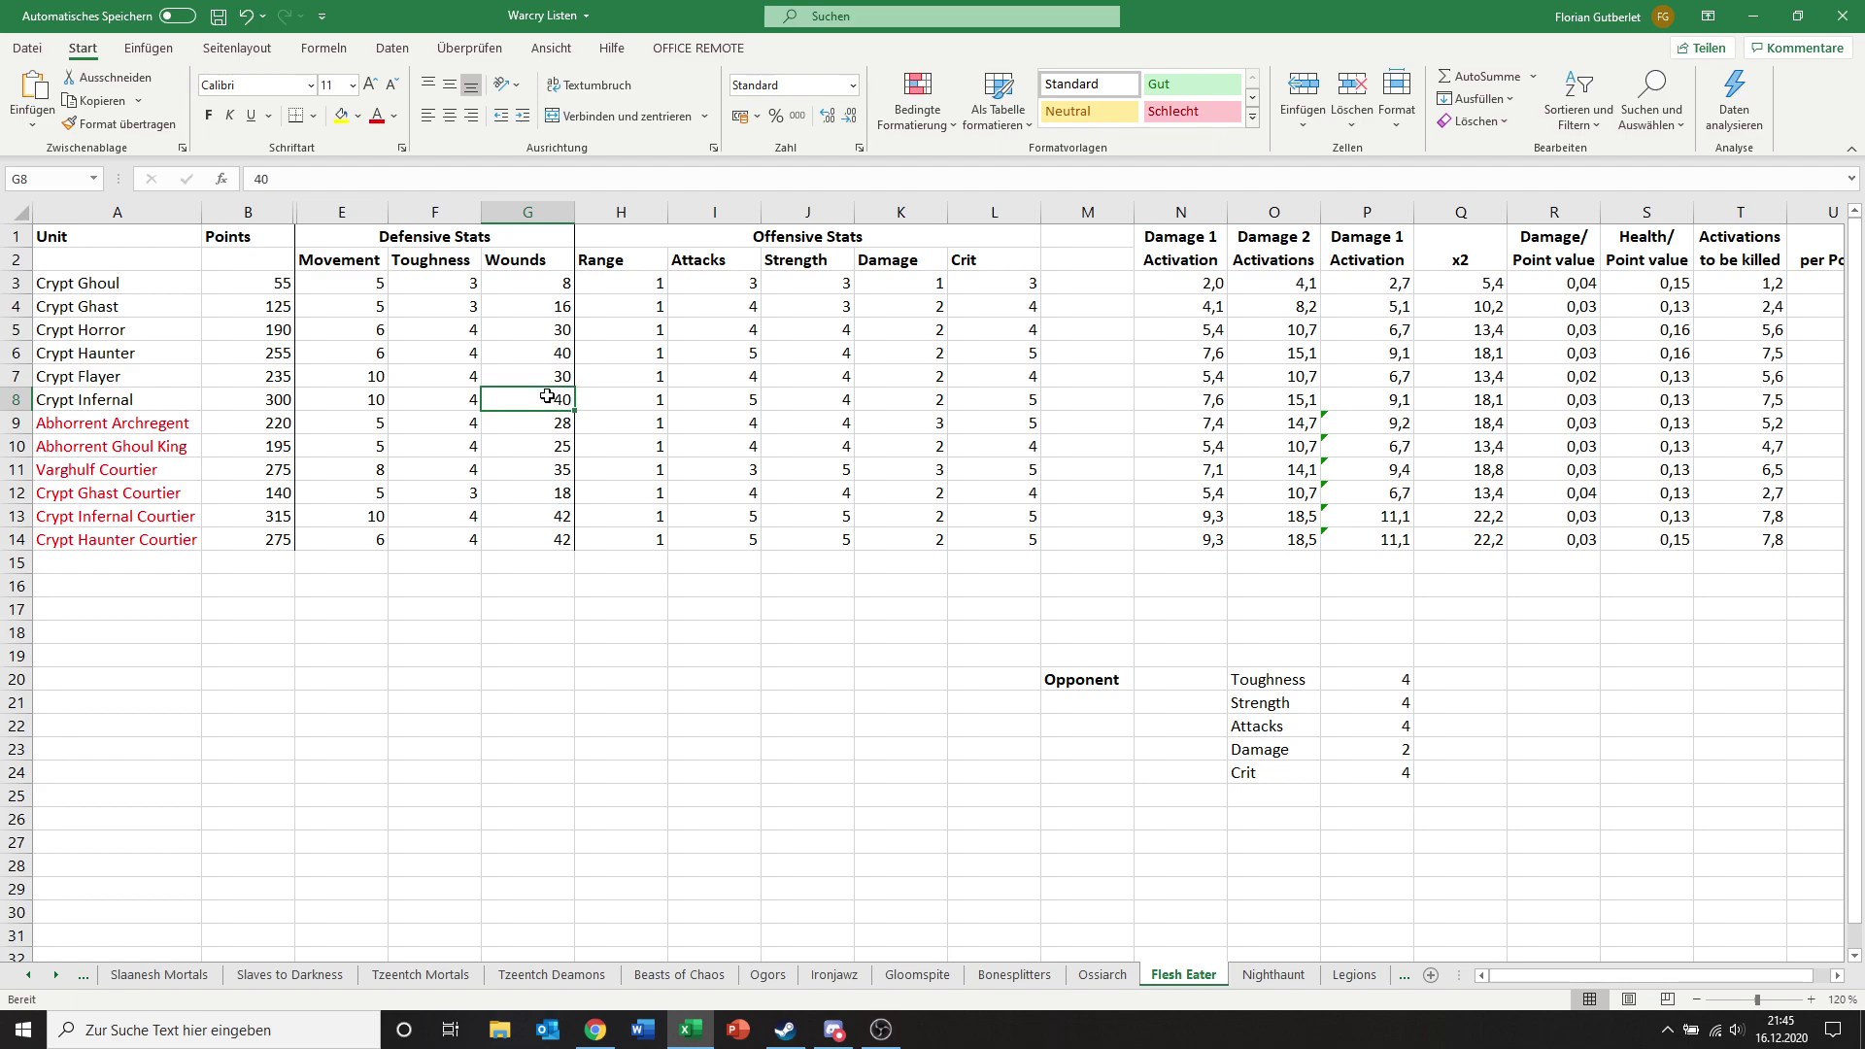
click(743, 399)
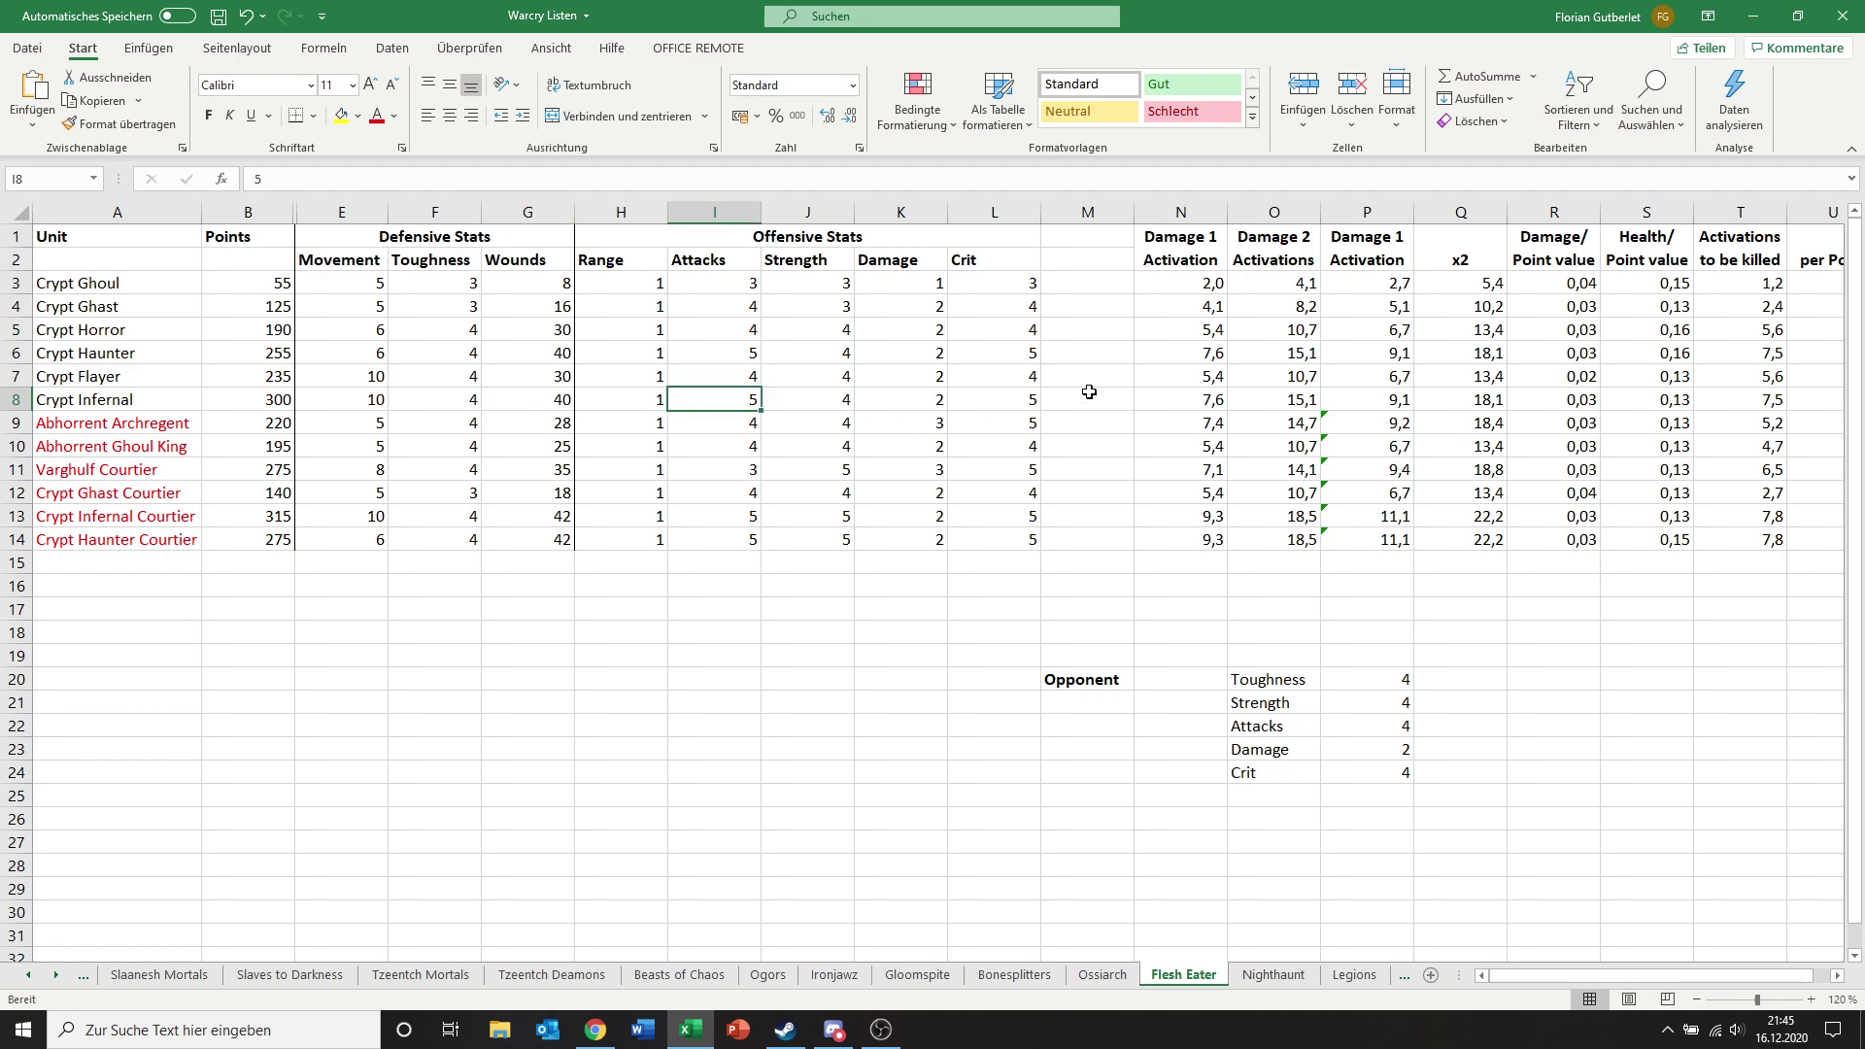
click(1207, 408)
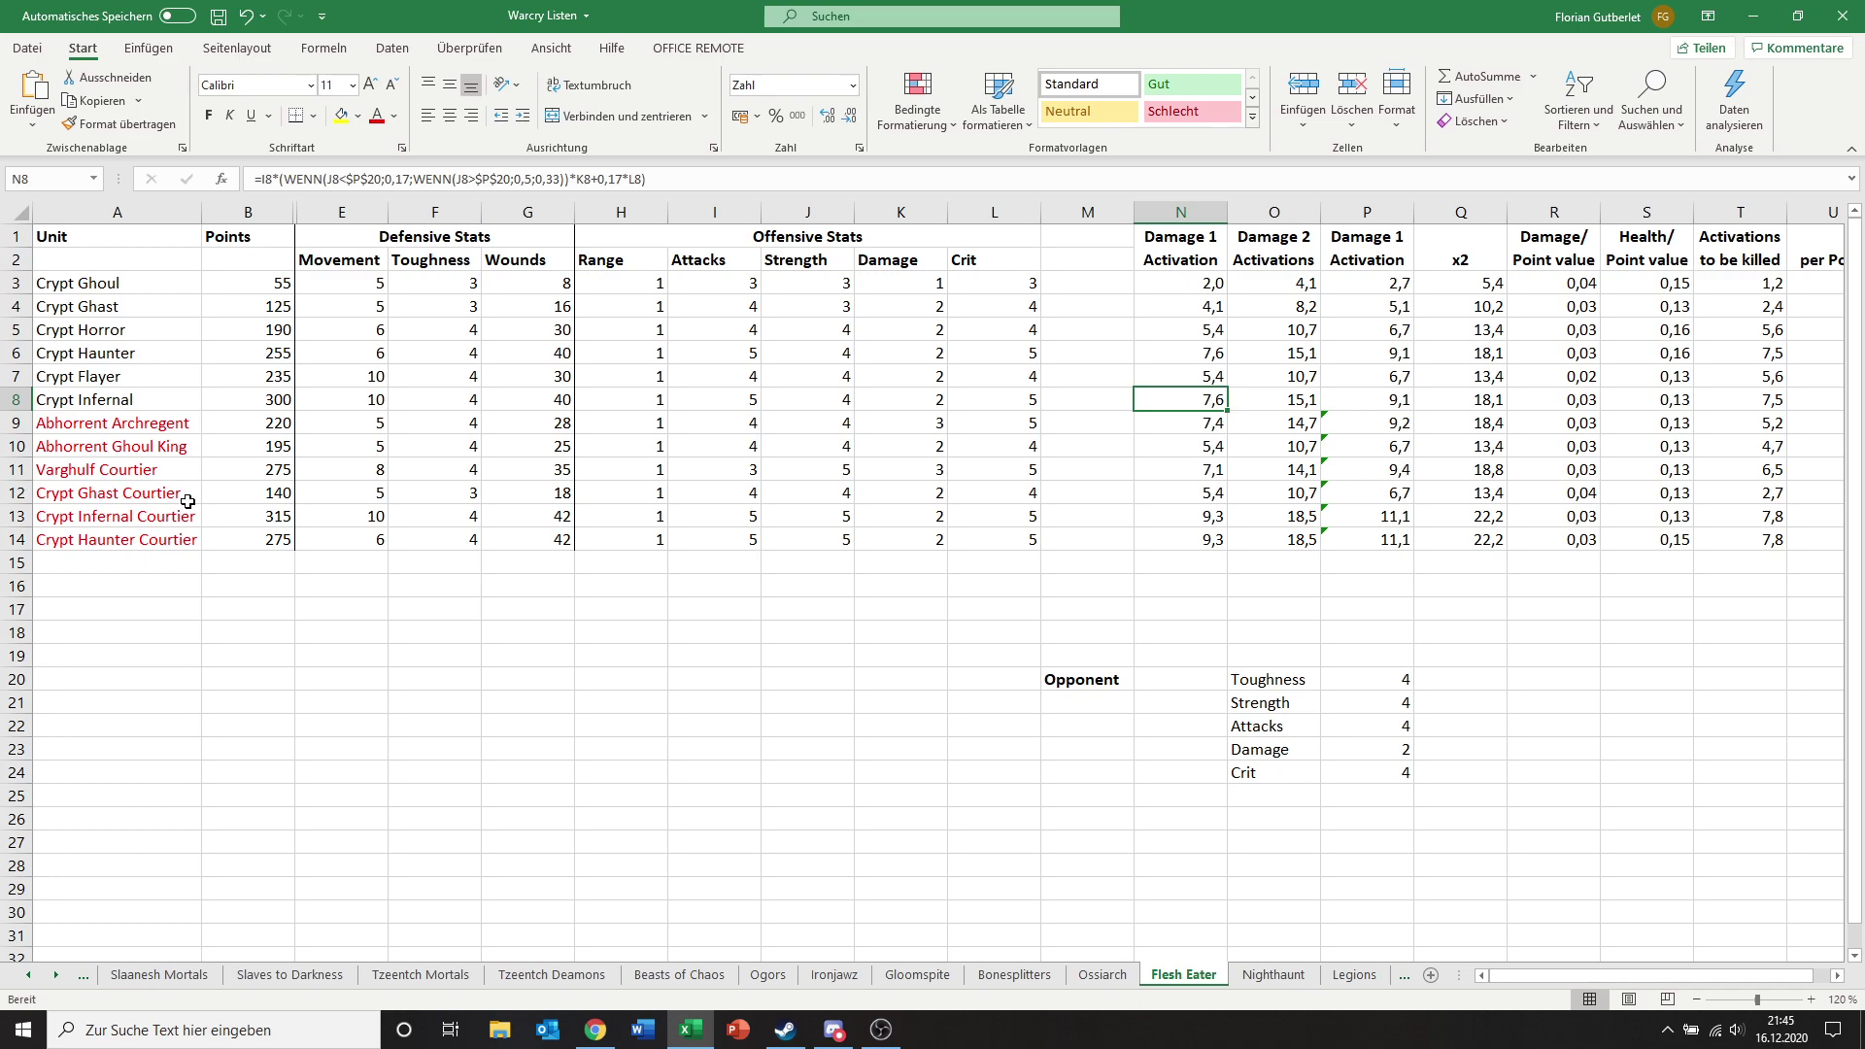
Step: Examine the Varghulf Courtier's points, movement and attacks, and compare its wounds with the Crypt Infernal's
click(249, 470)
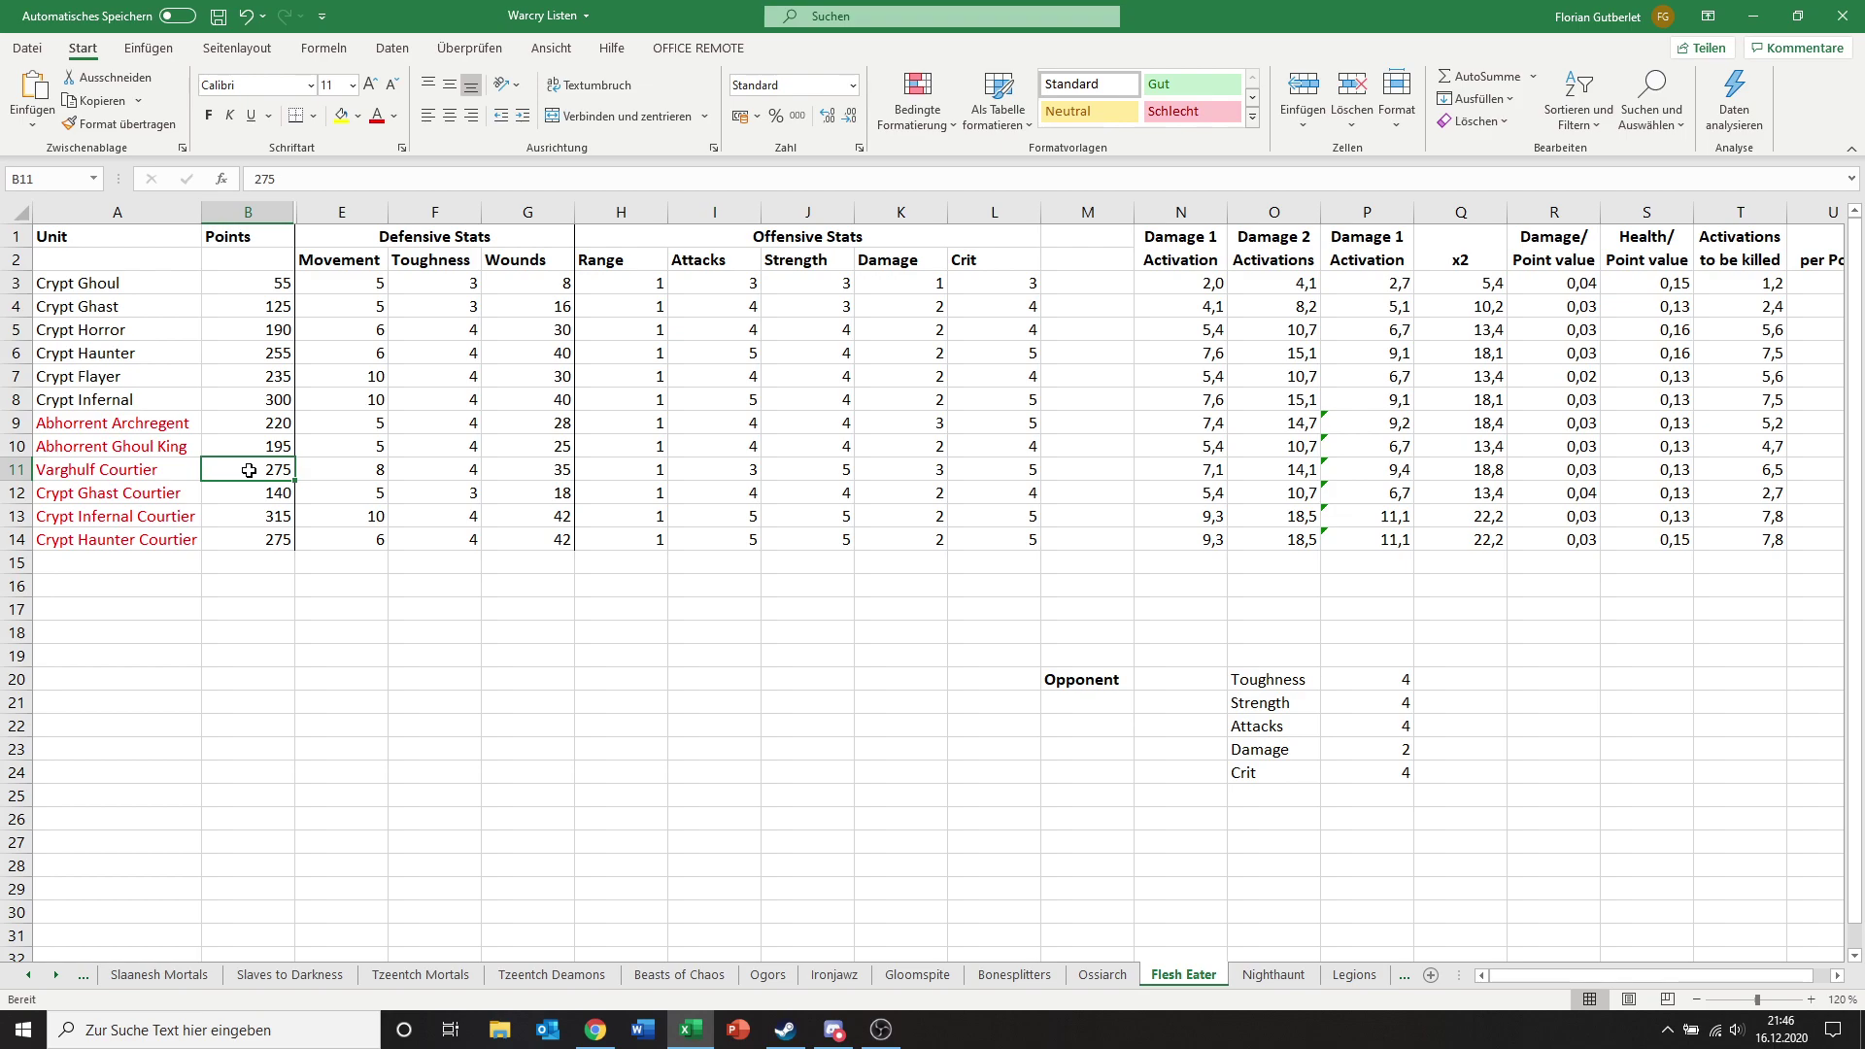
click(357, 473)
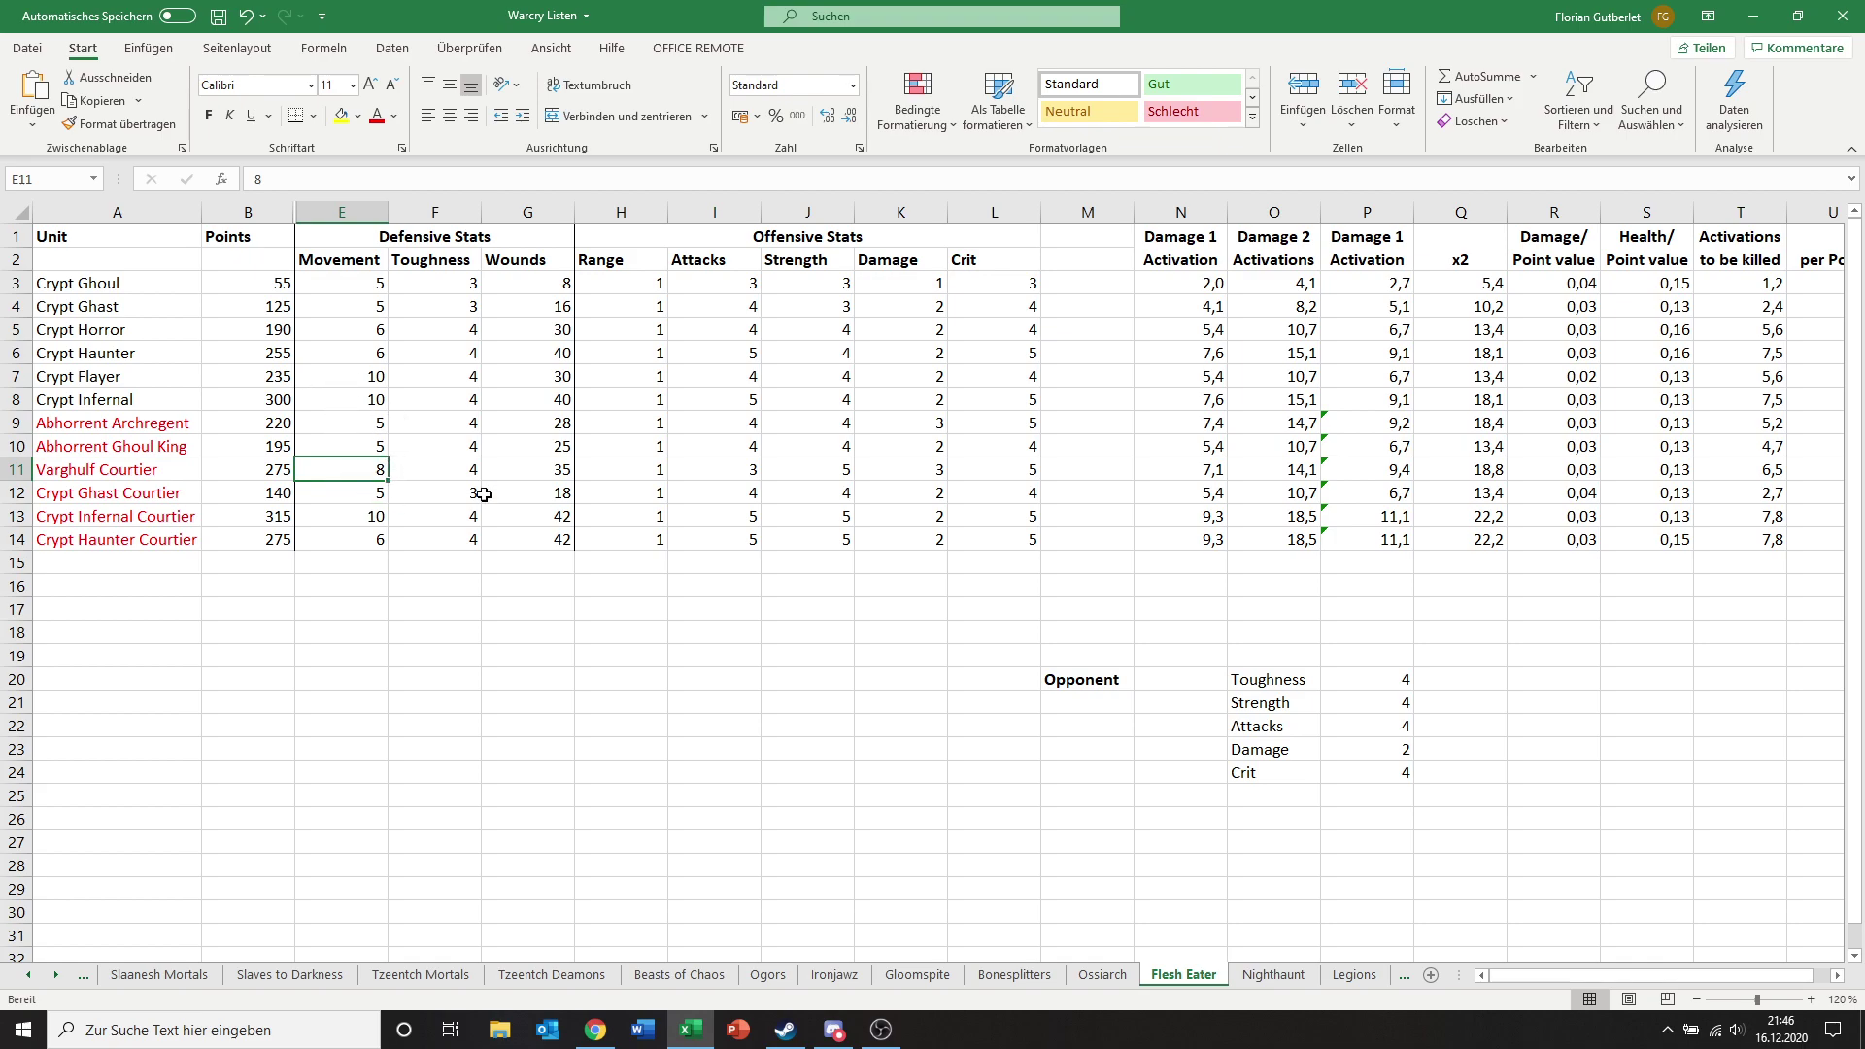
click(549, 476)
click(538, 406)
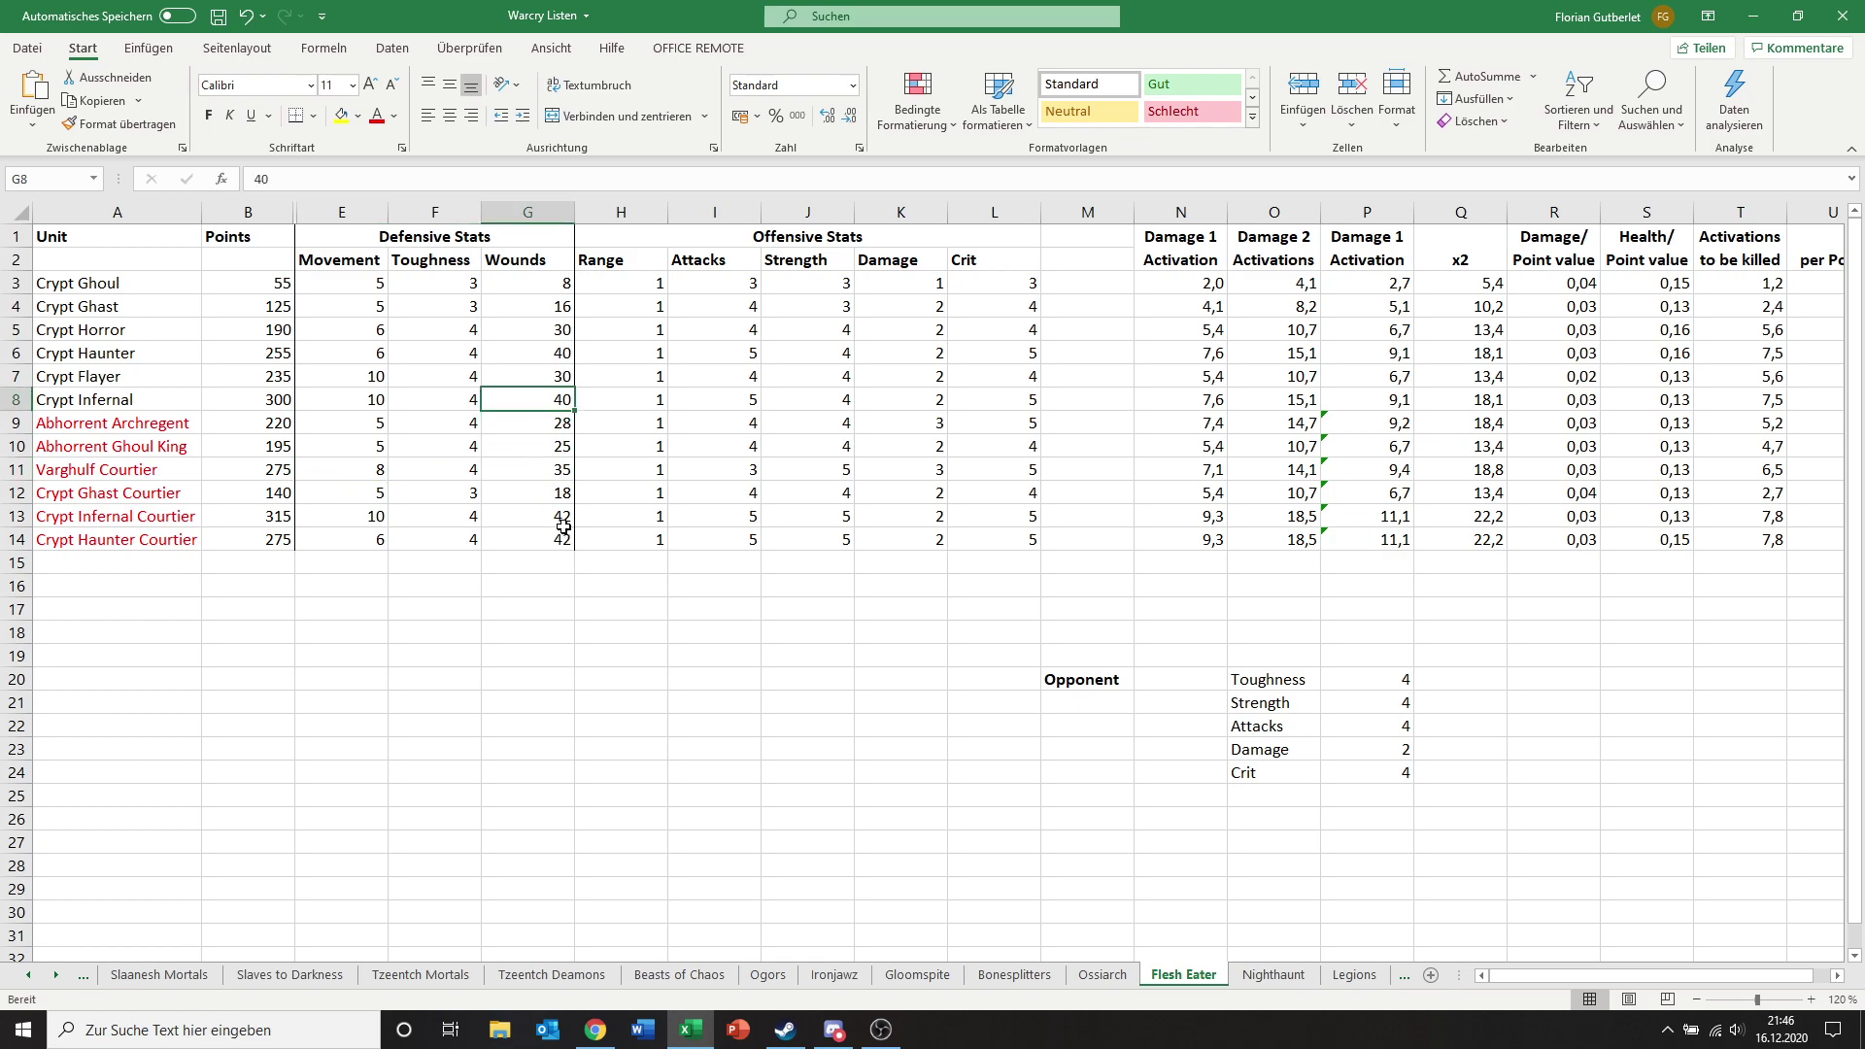
click(735, 473)
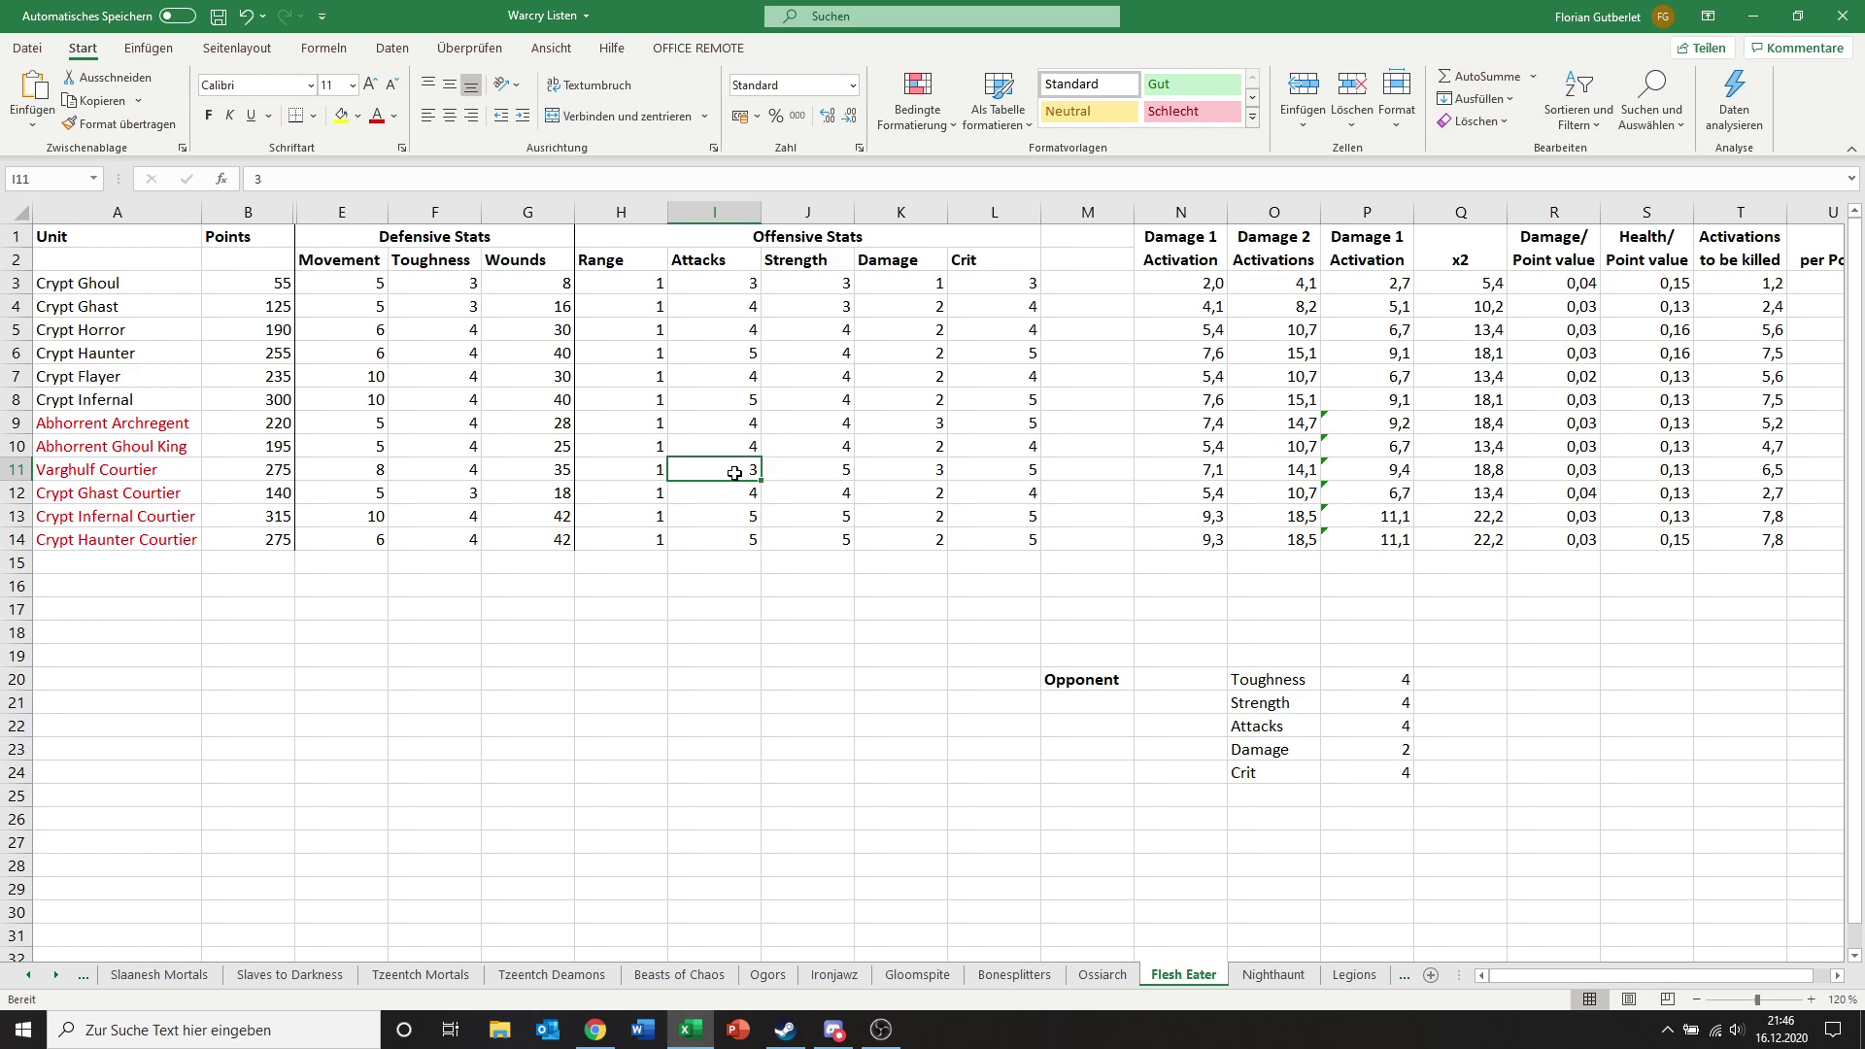
Step: Compare the Varghulf Courtier's one-activation damage with the Abhorrent Archregent's and Crypt Infernal's, and its points cost with the Crypt Infernal's
click(1174, 472)
click(1159, 422)
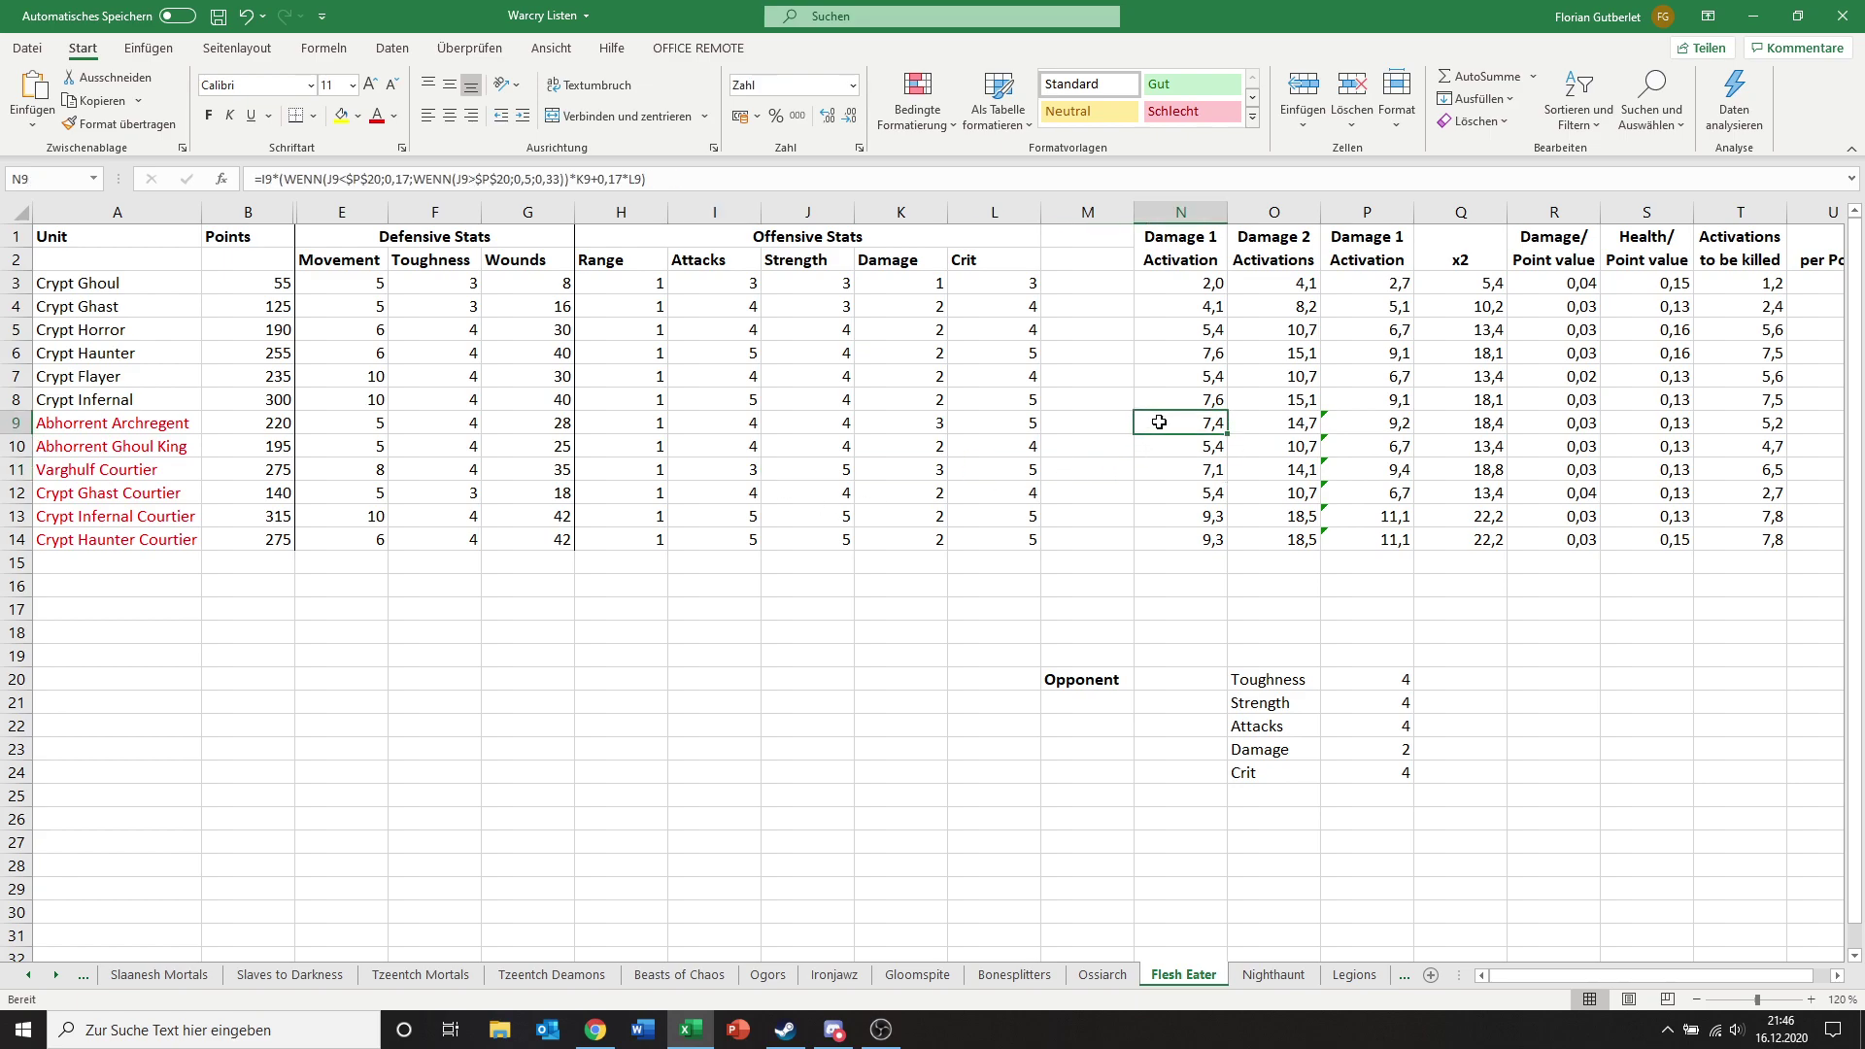
click(1162, 399)
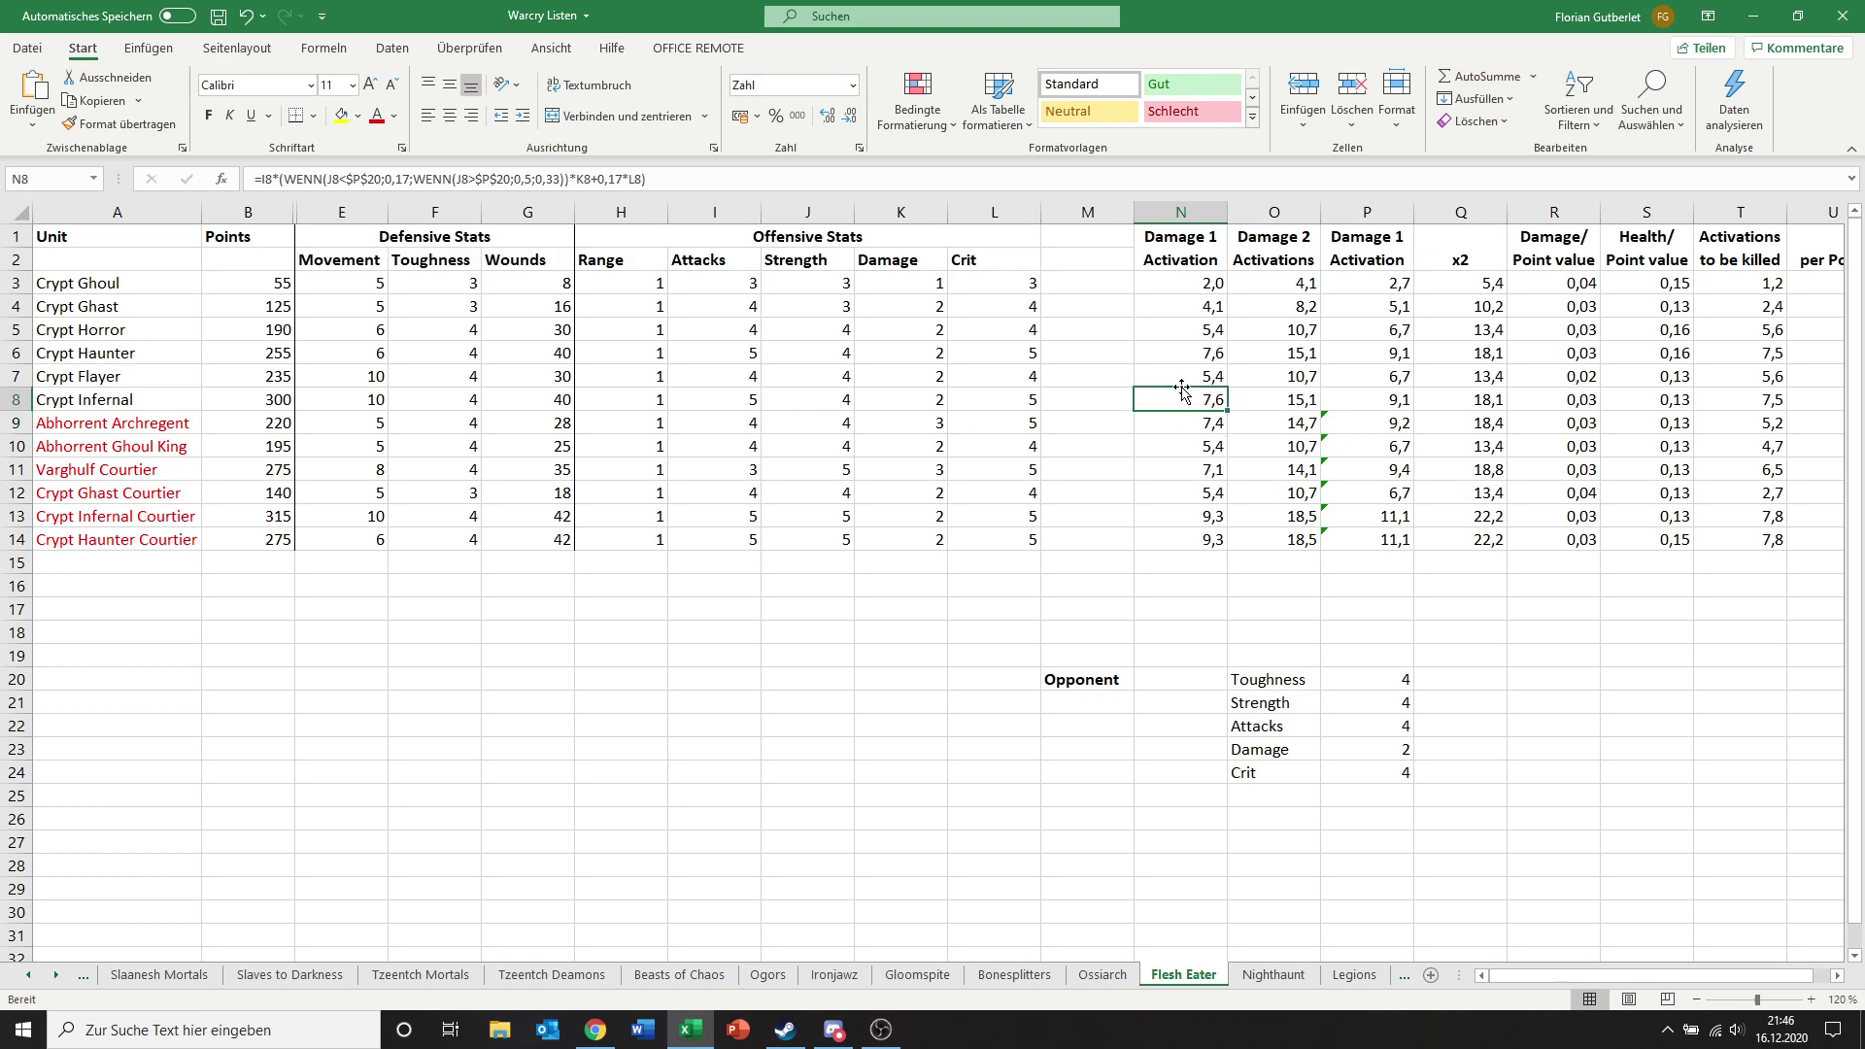
click(1183, 473)
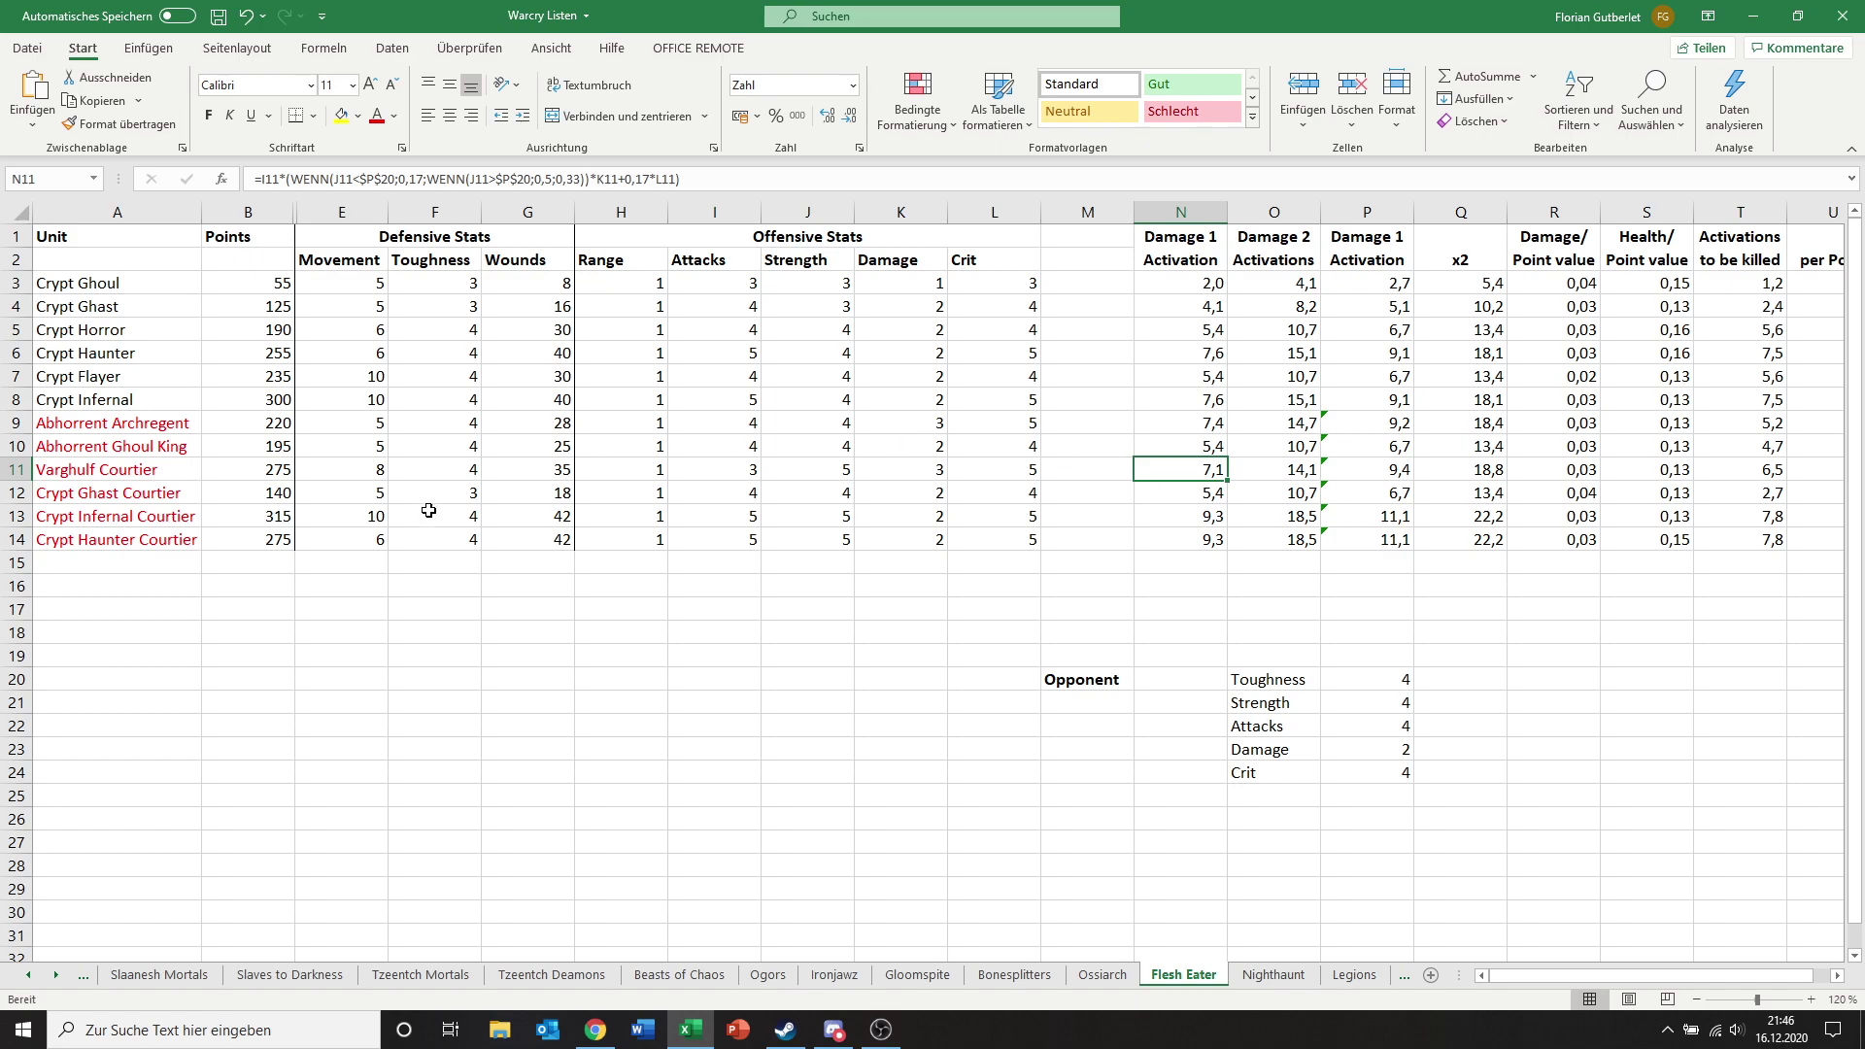
click(251, 473)
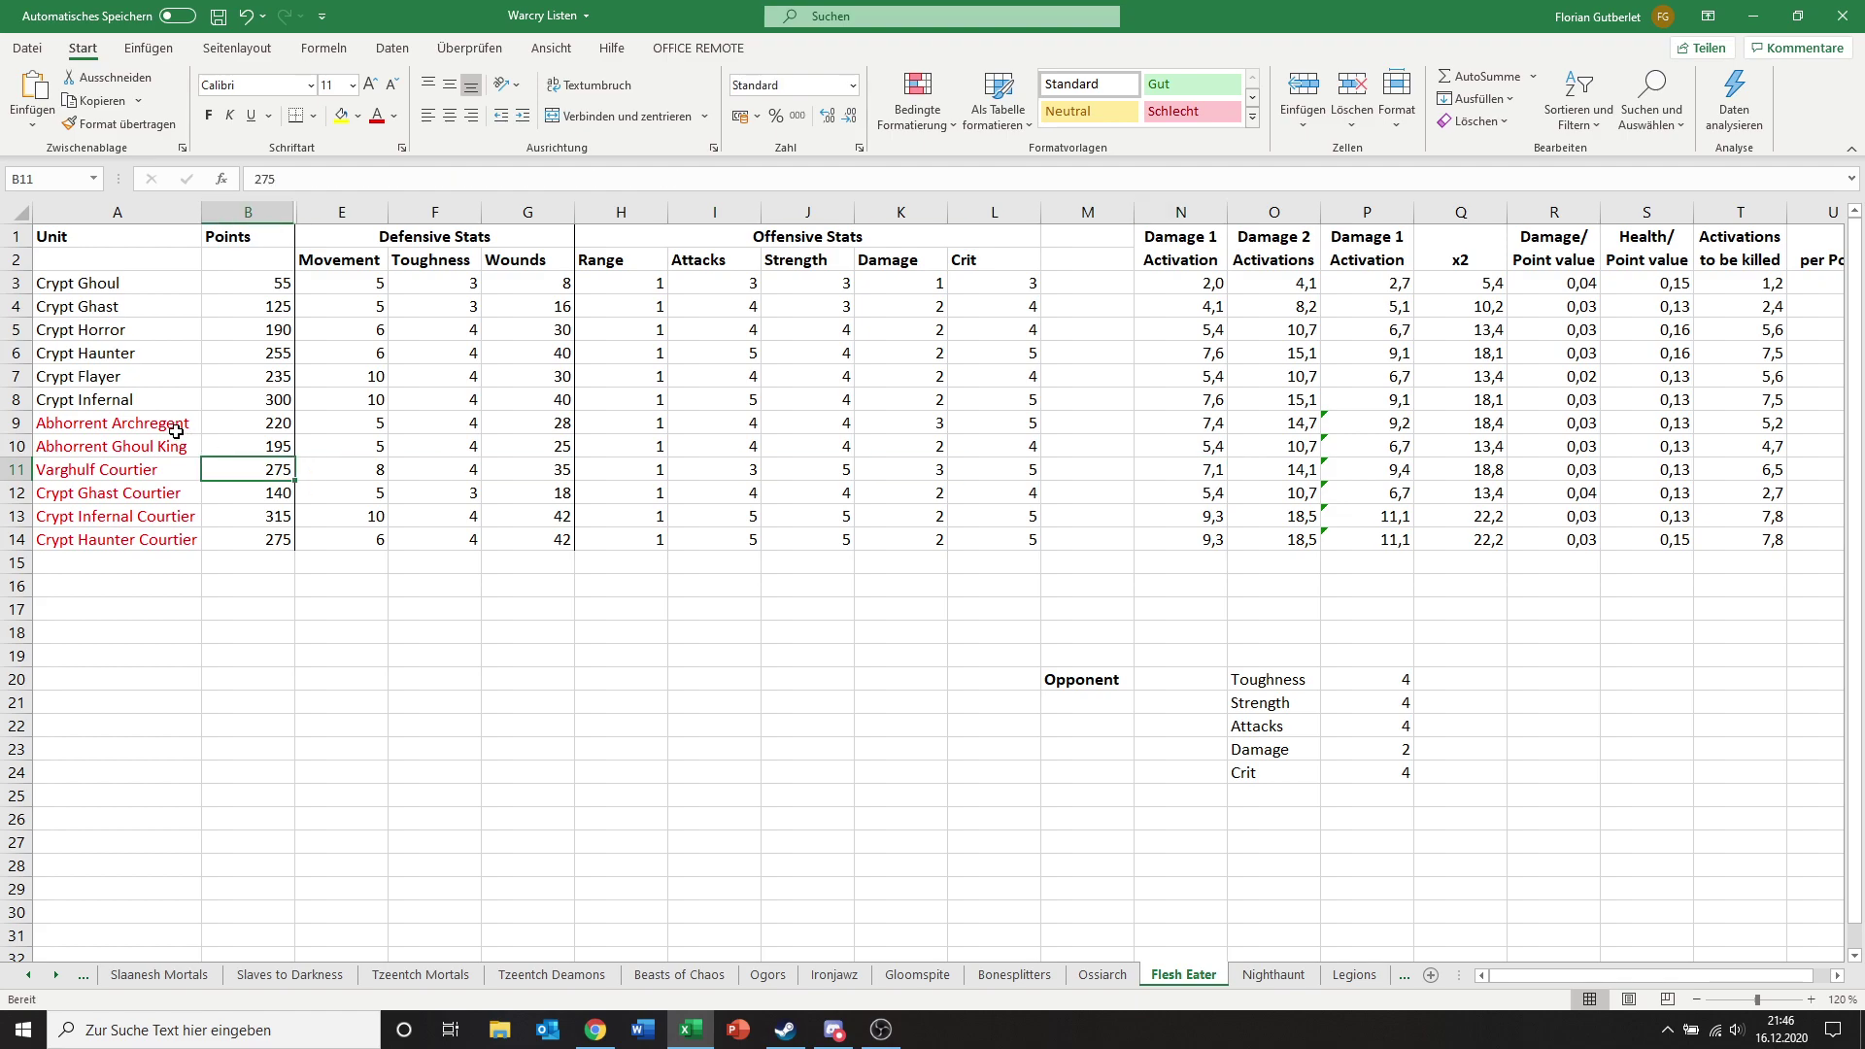
click(243, 402)
click(271, 465)
Step: Compare the Crypt Infernal Courtier's points cost with the Crypt Infernal's, and examine the Courtier's movement, toughness and wounds
click(145, 523)
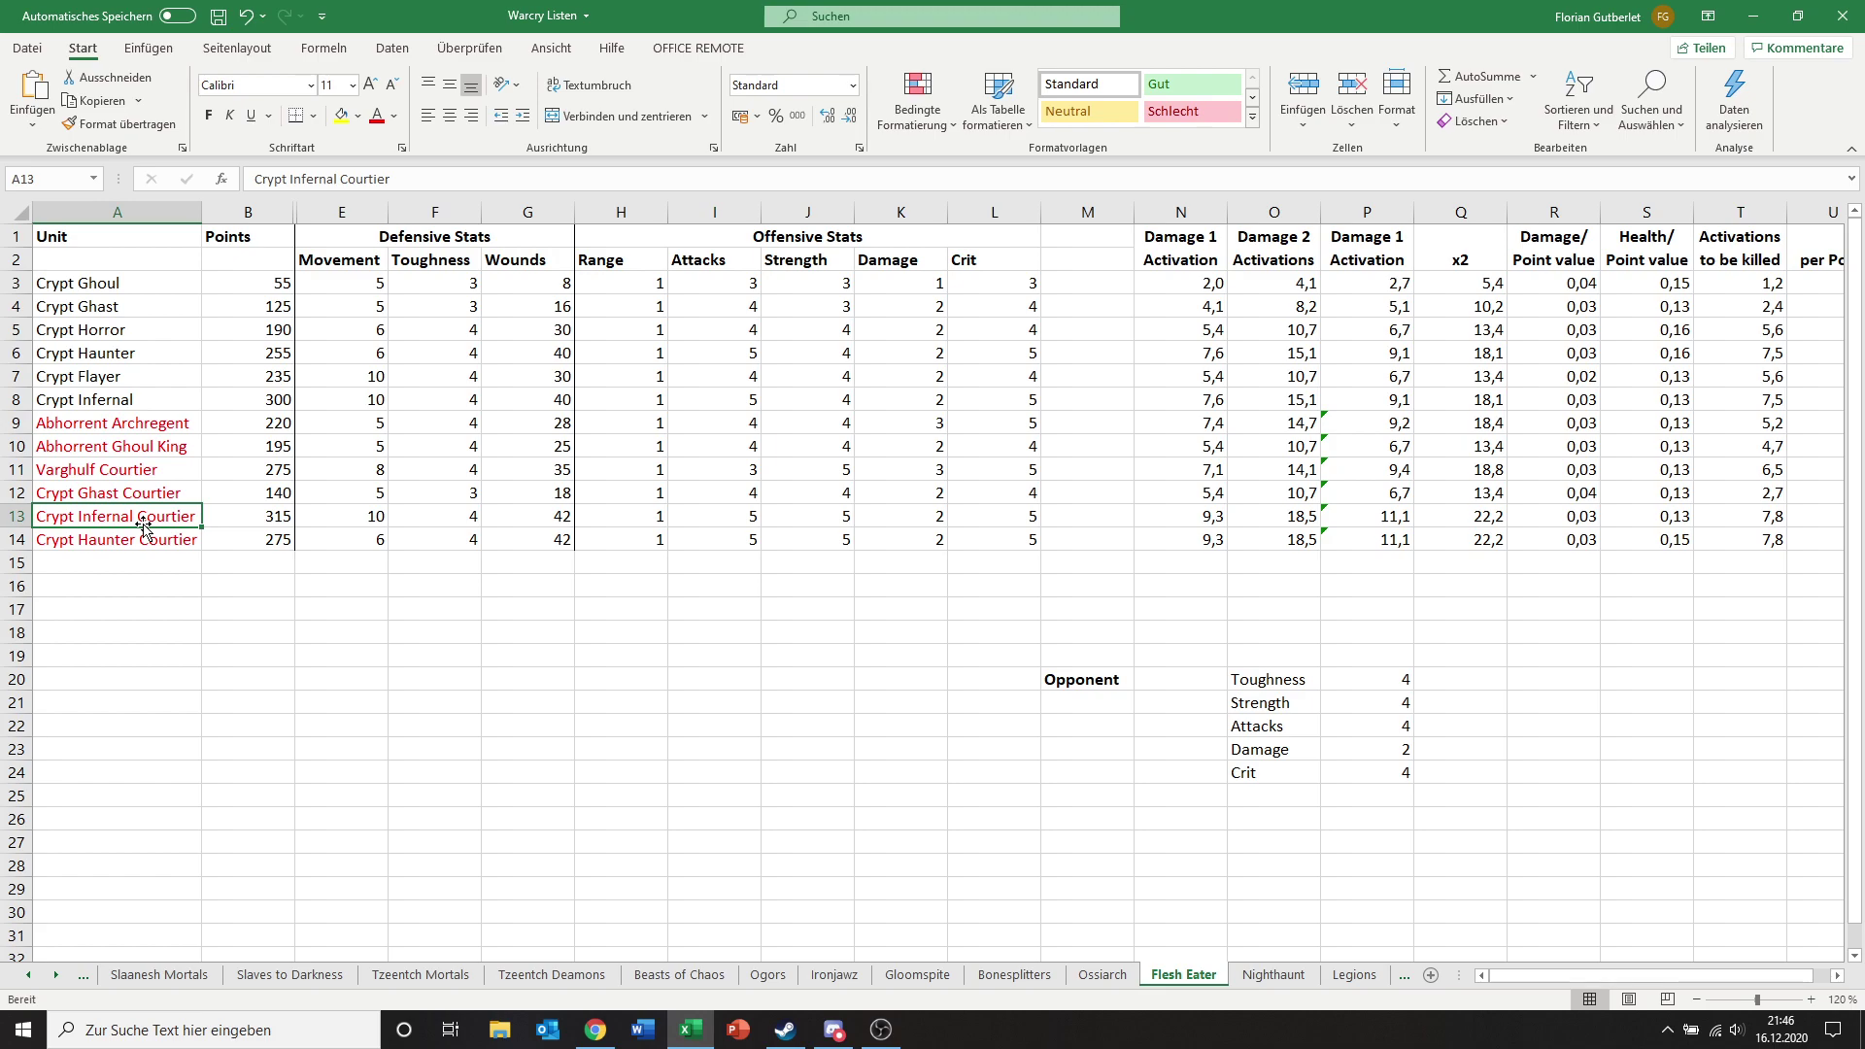
click(268, 516)
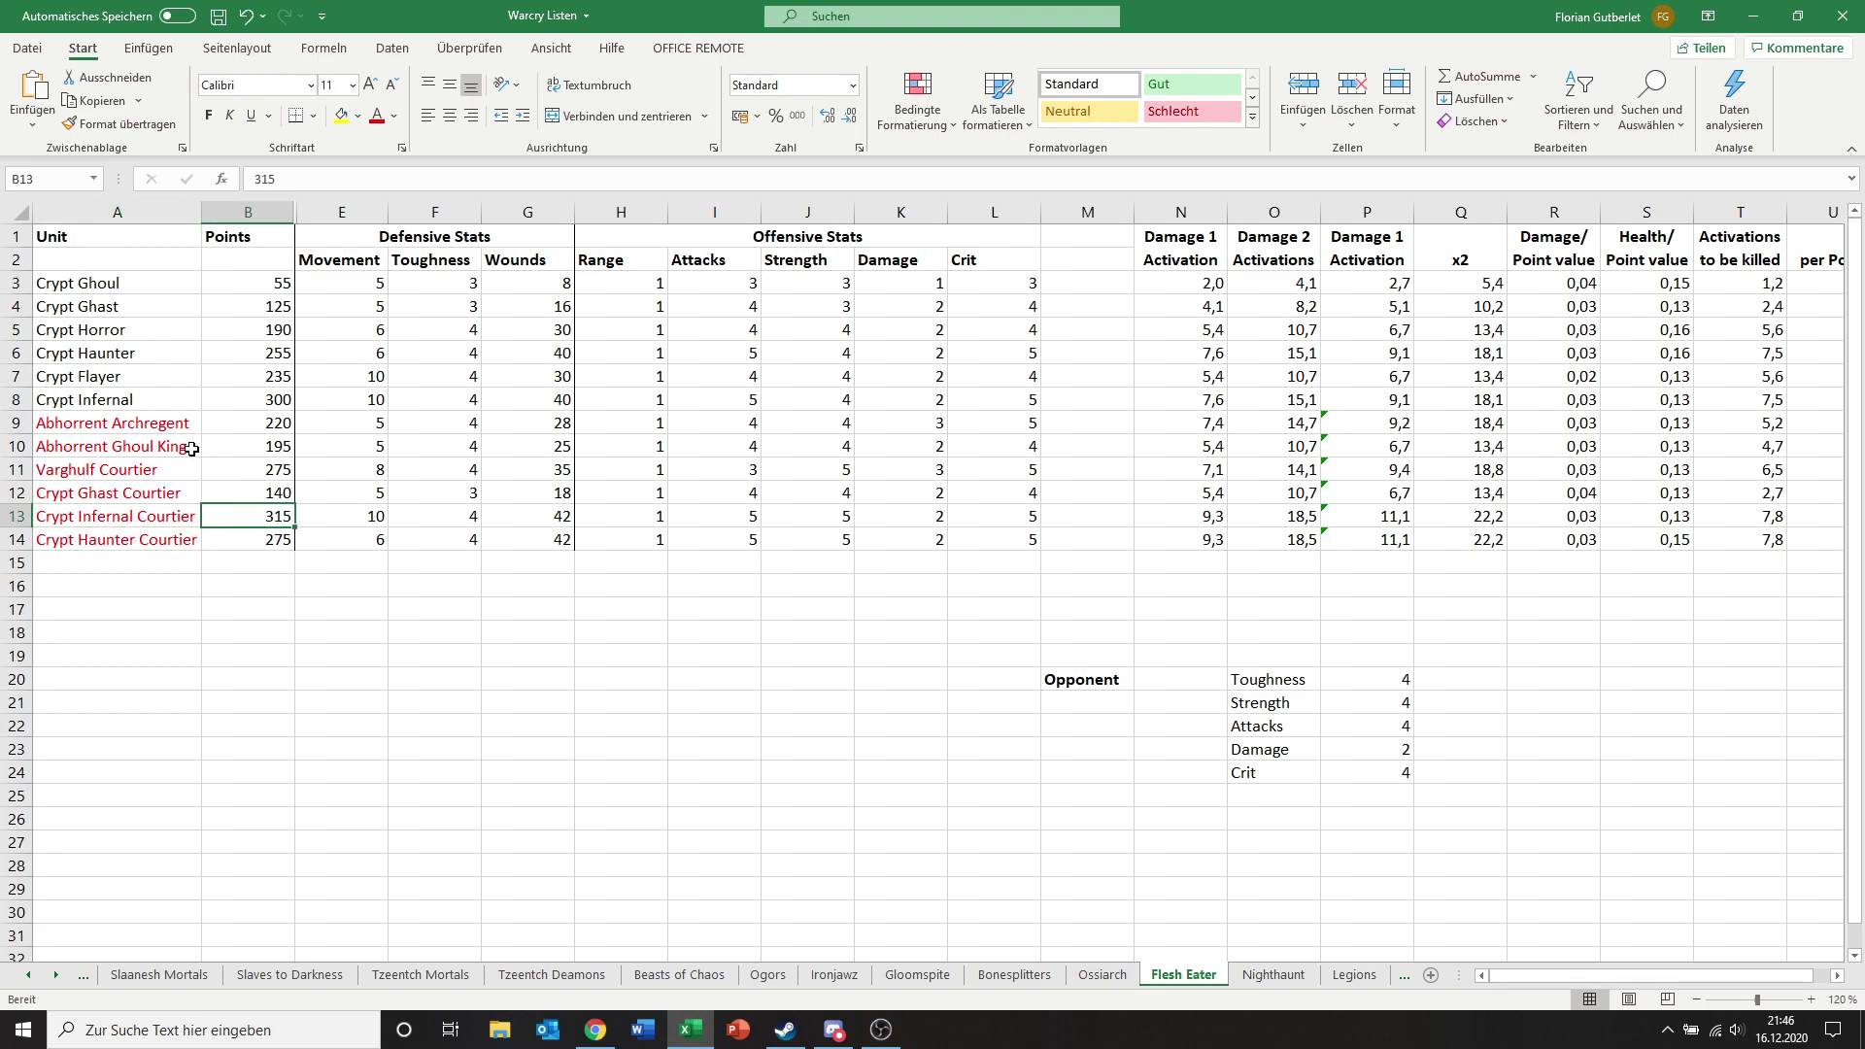
click(228, 398)
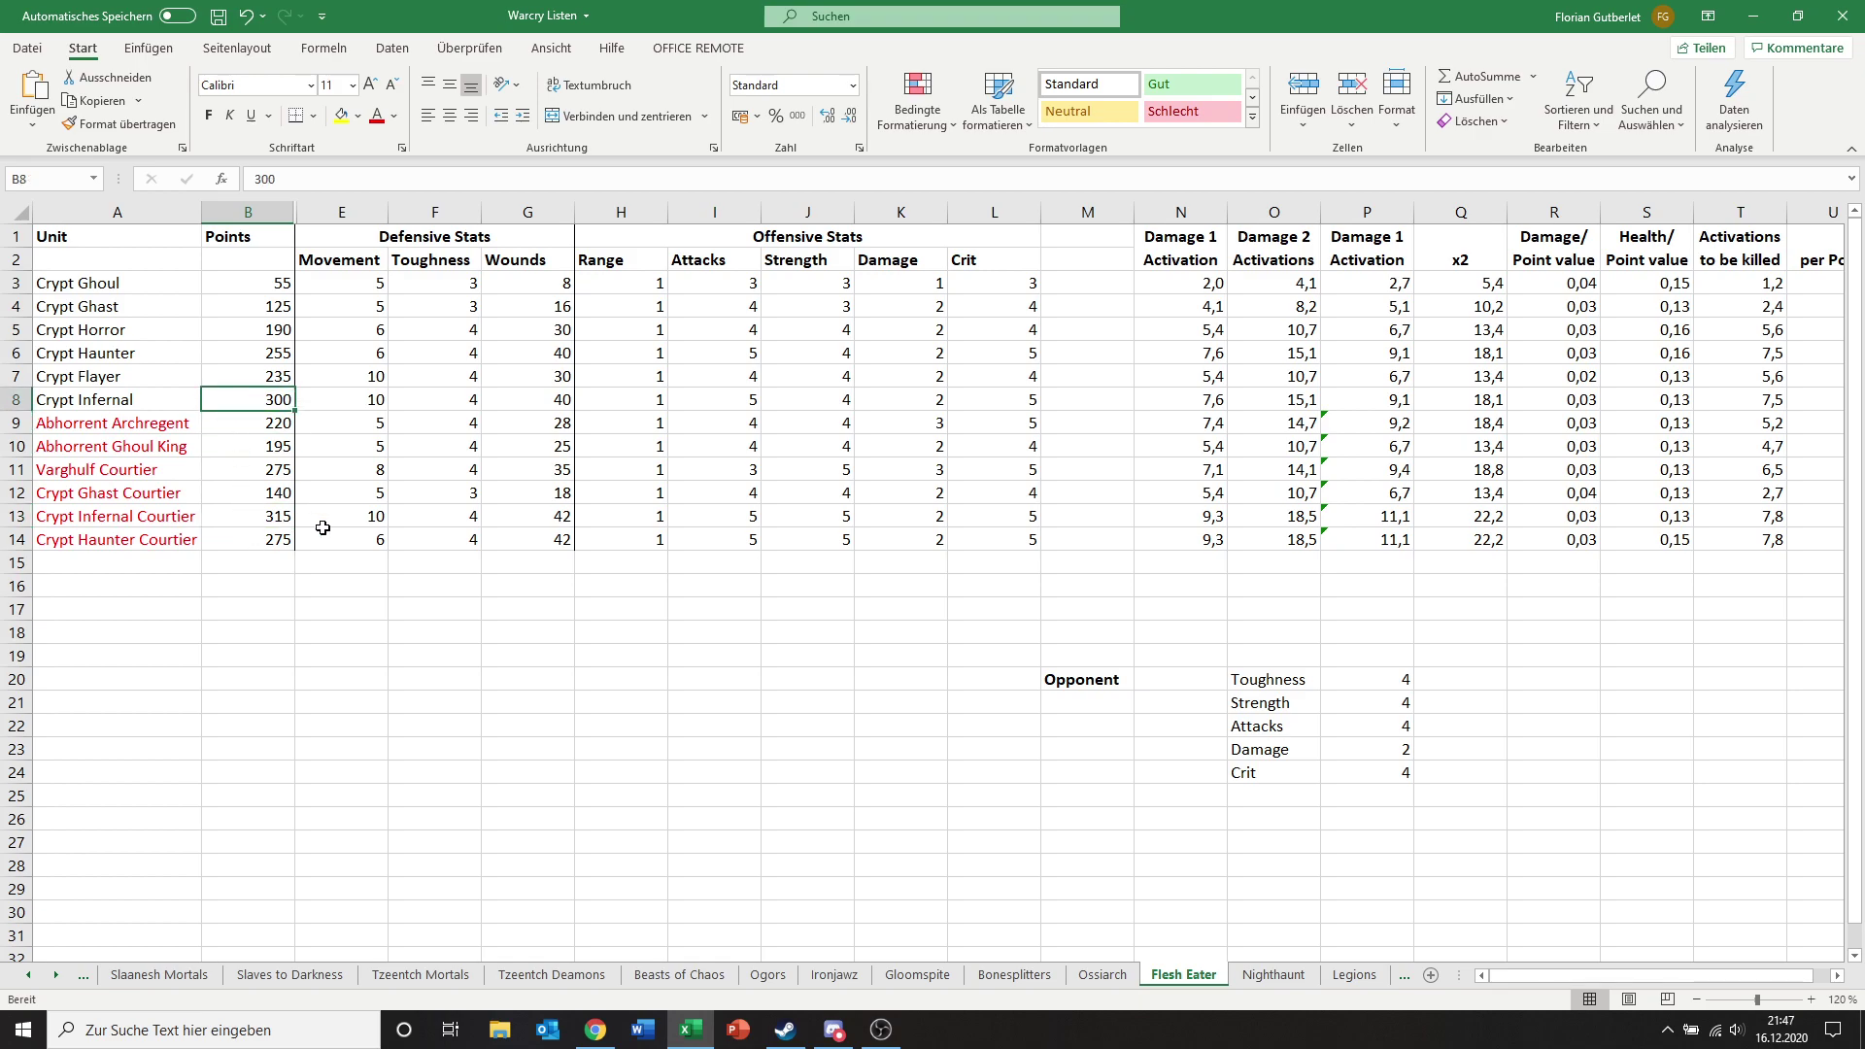
click(358, 516)
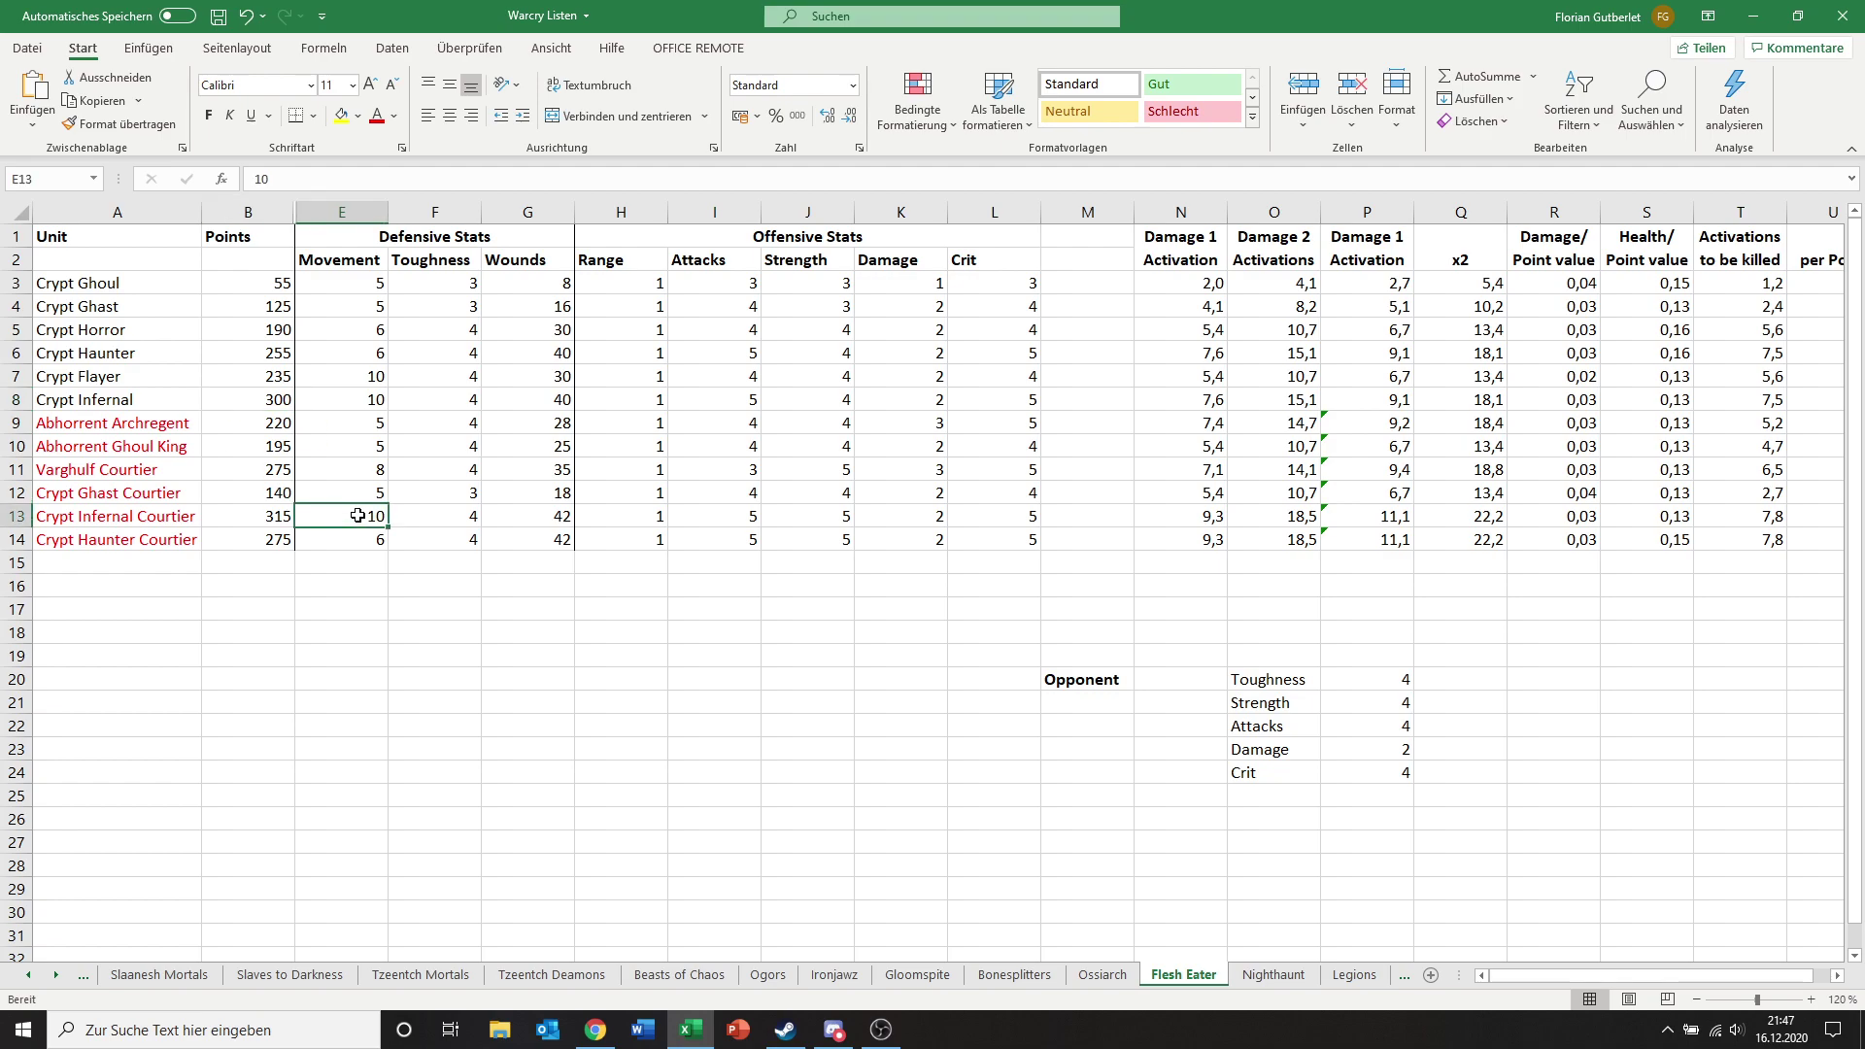
click(442, 521)
click(541, 519)
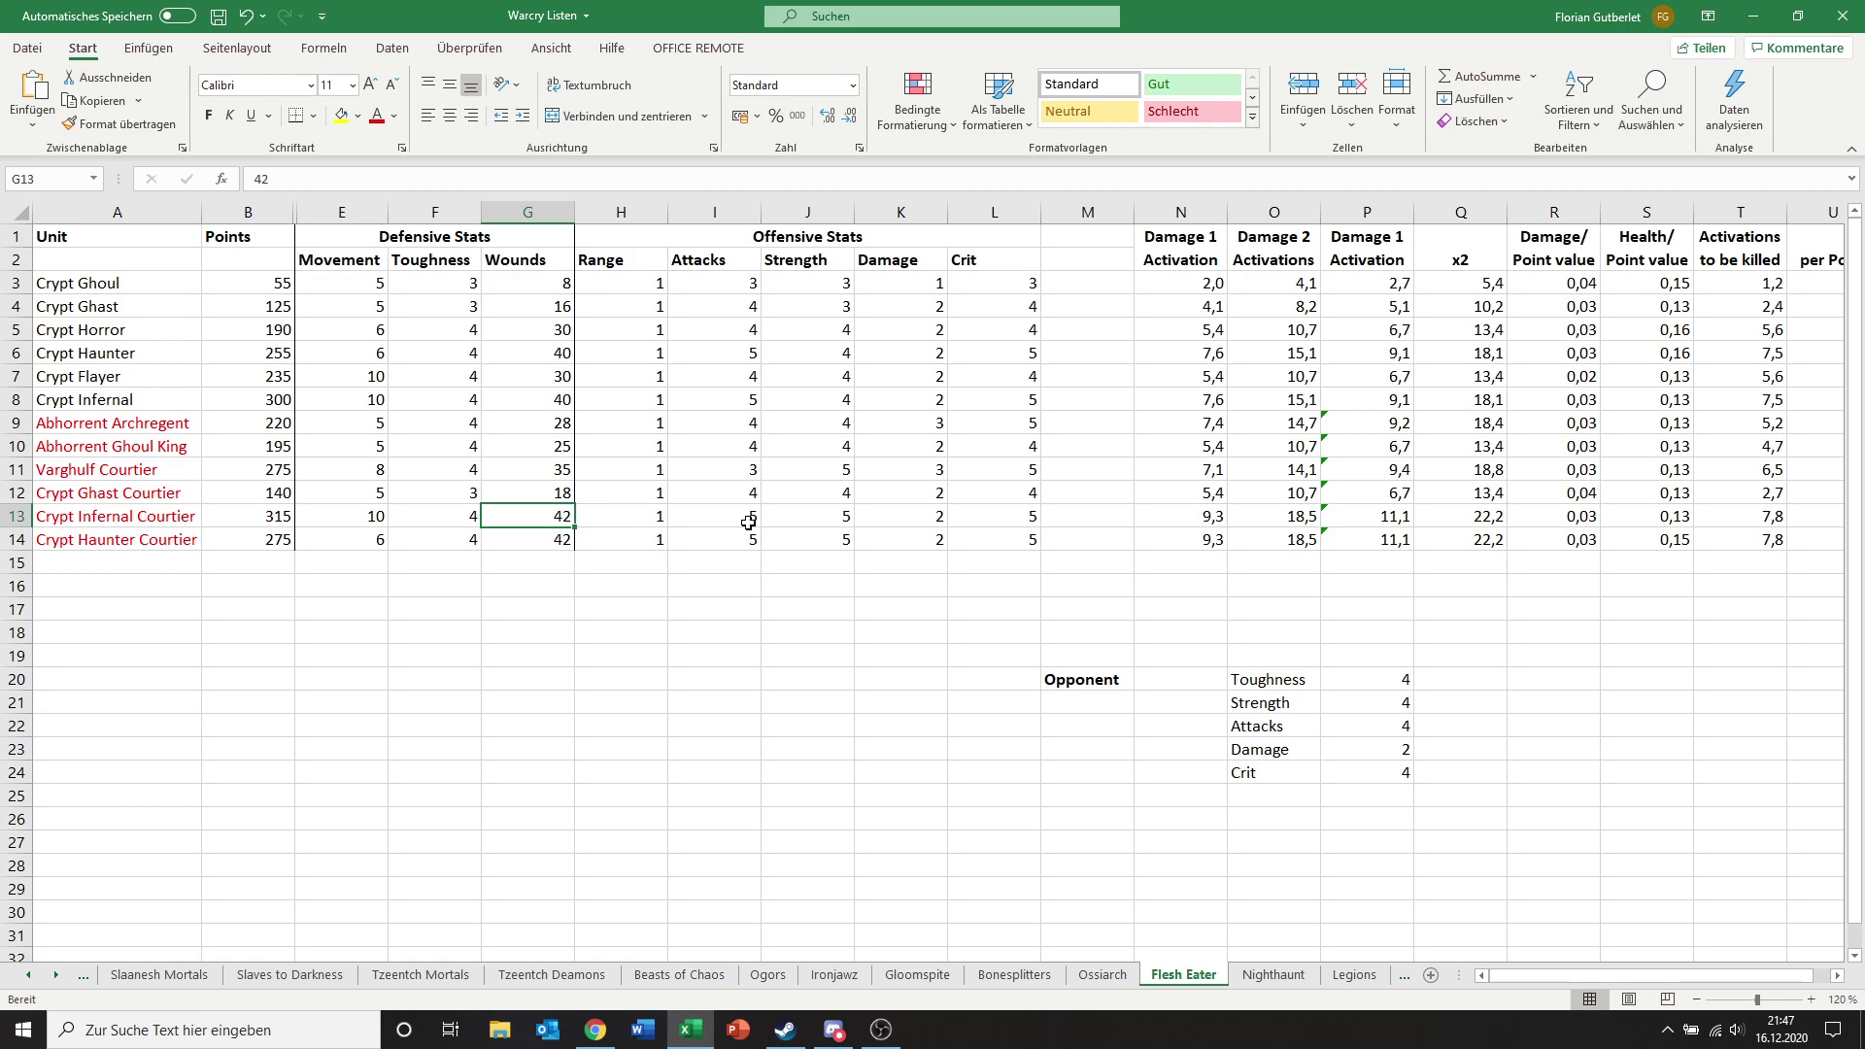
Step: Compare the Crypt Infernal Courtier's strength with the Crypt Infernal's and examine the Courtier's one-activation damage
click(834, 527)
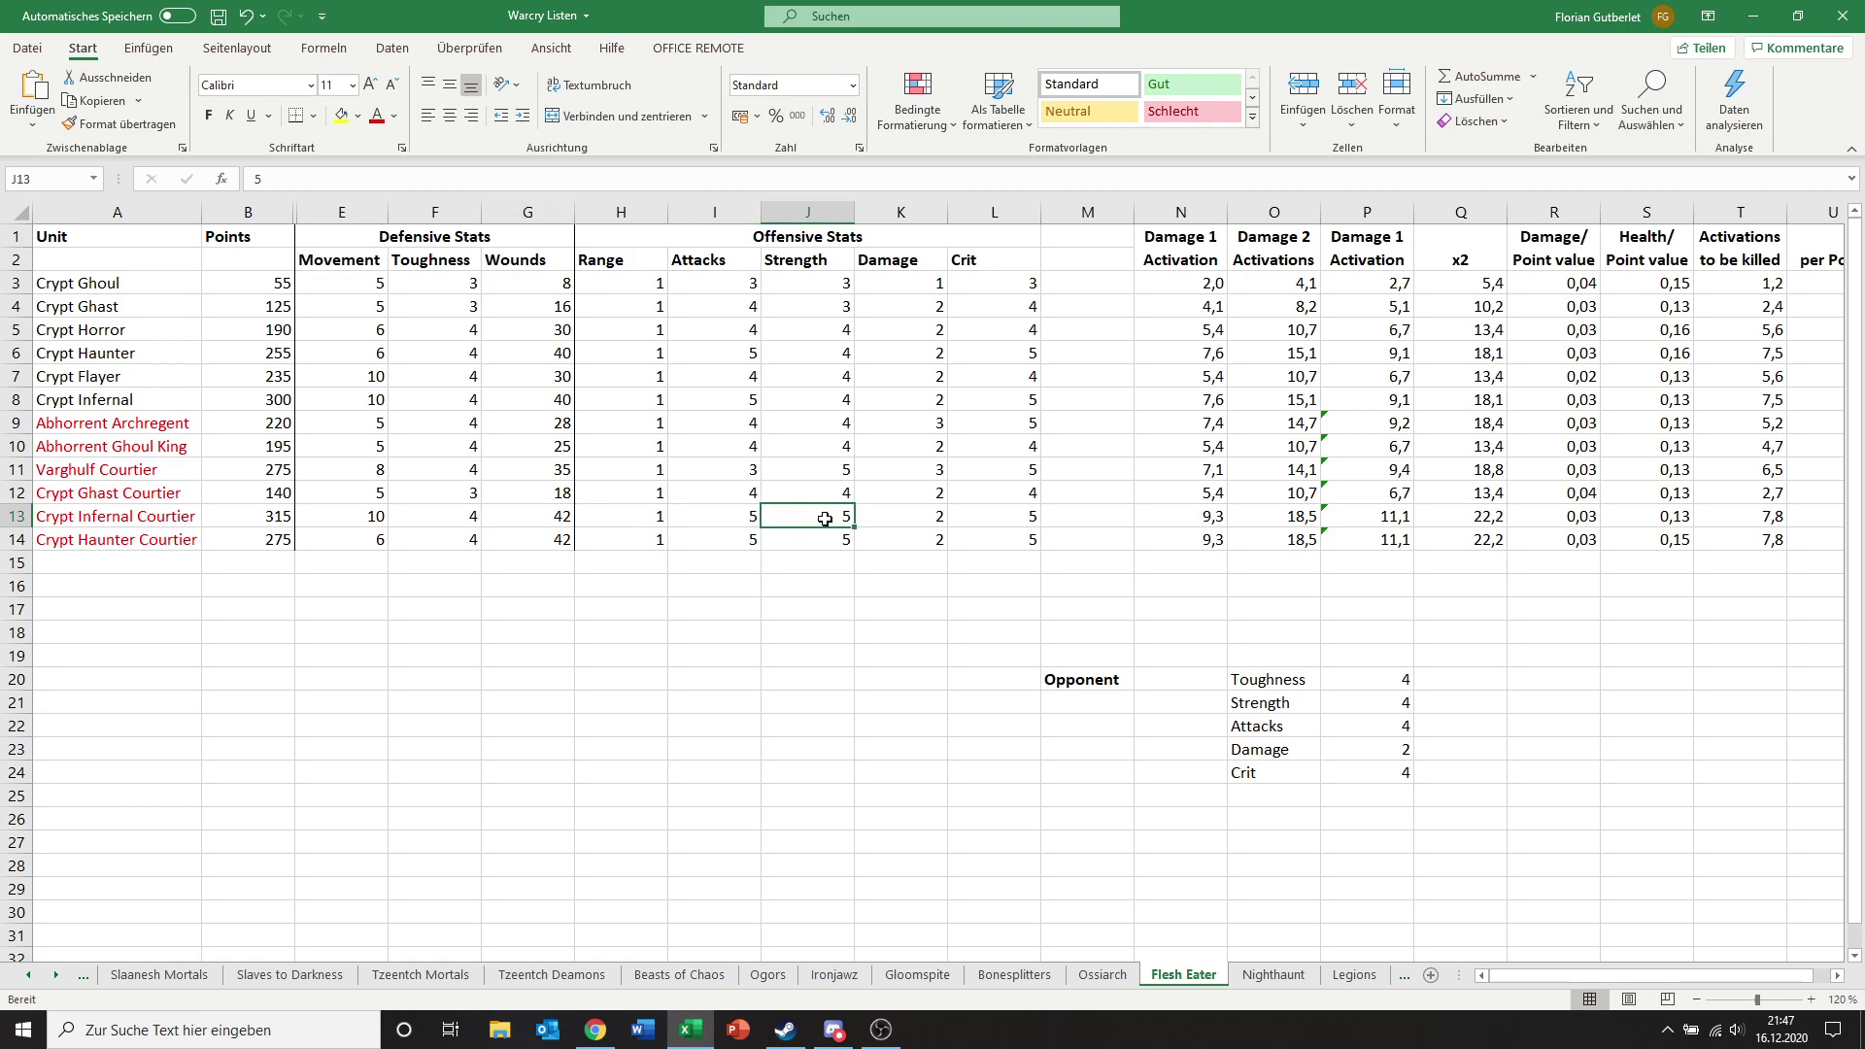
click(795, 395)
click(804, 515)
click(814, 420)
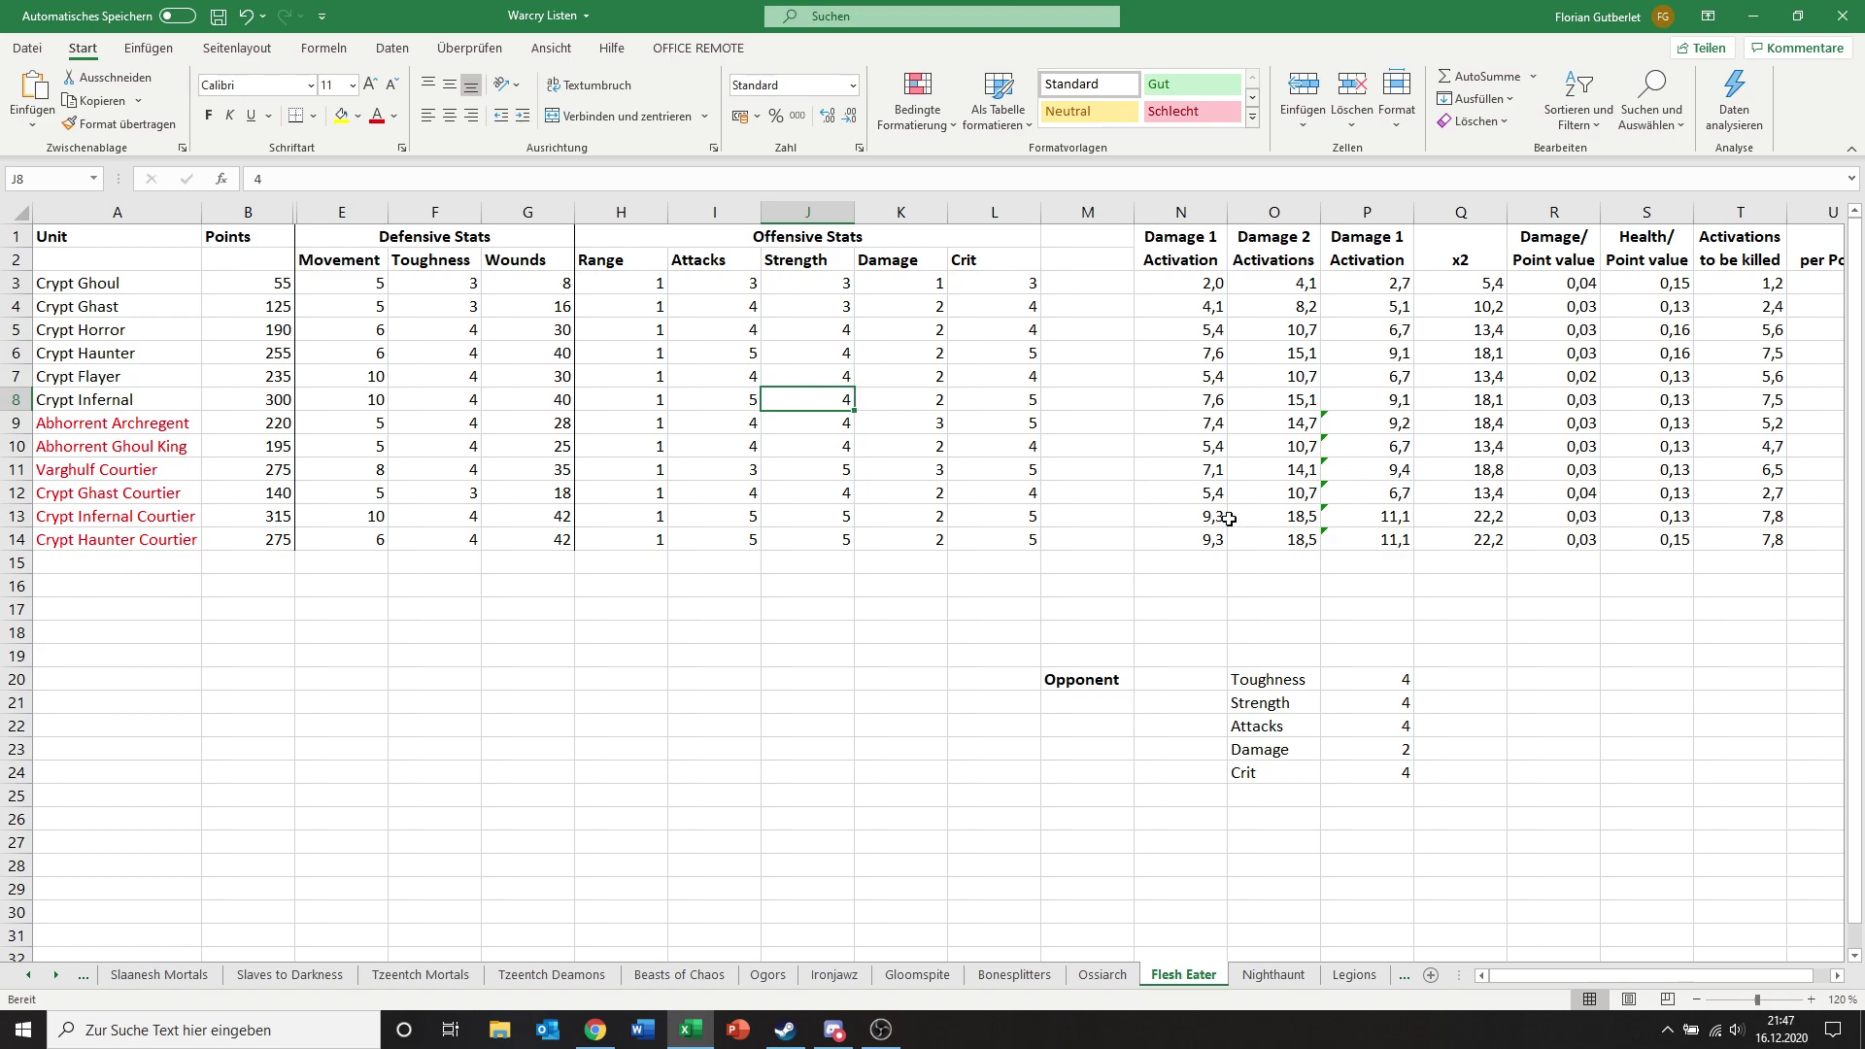
click(1191, 517)
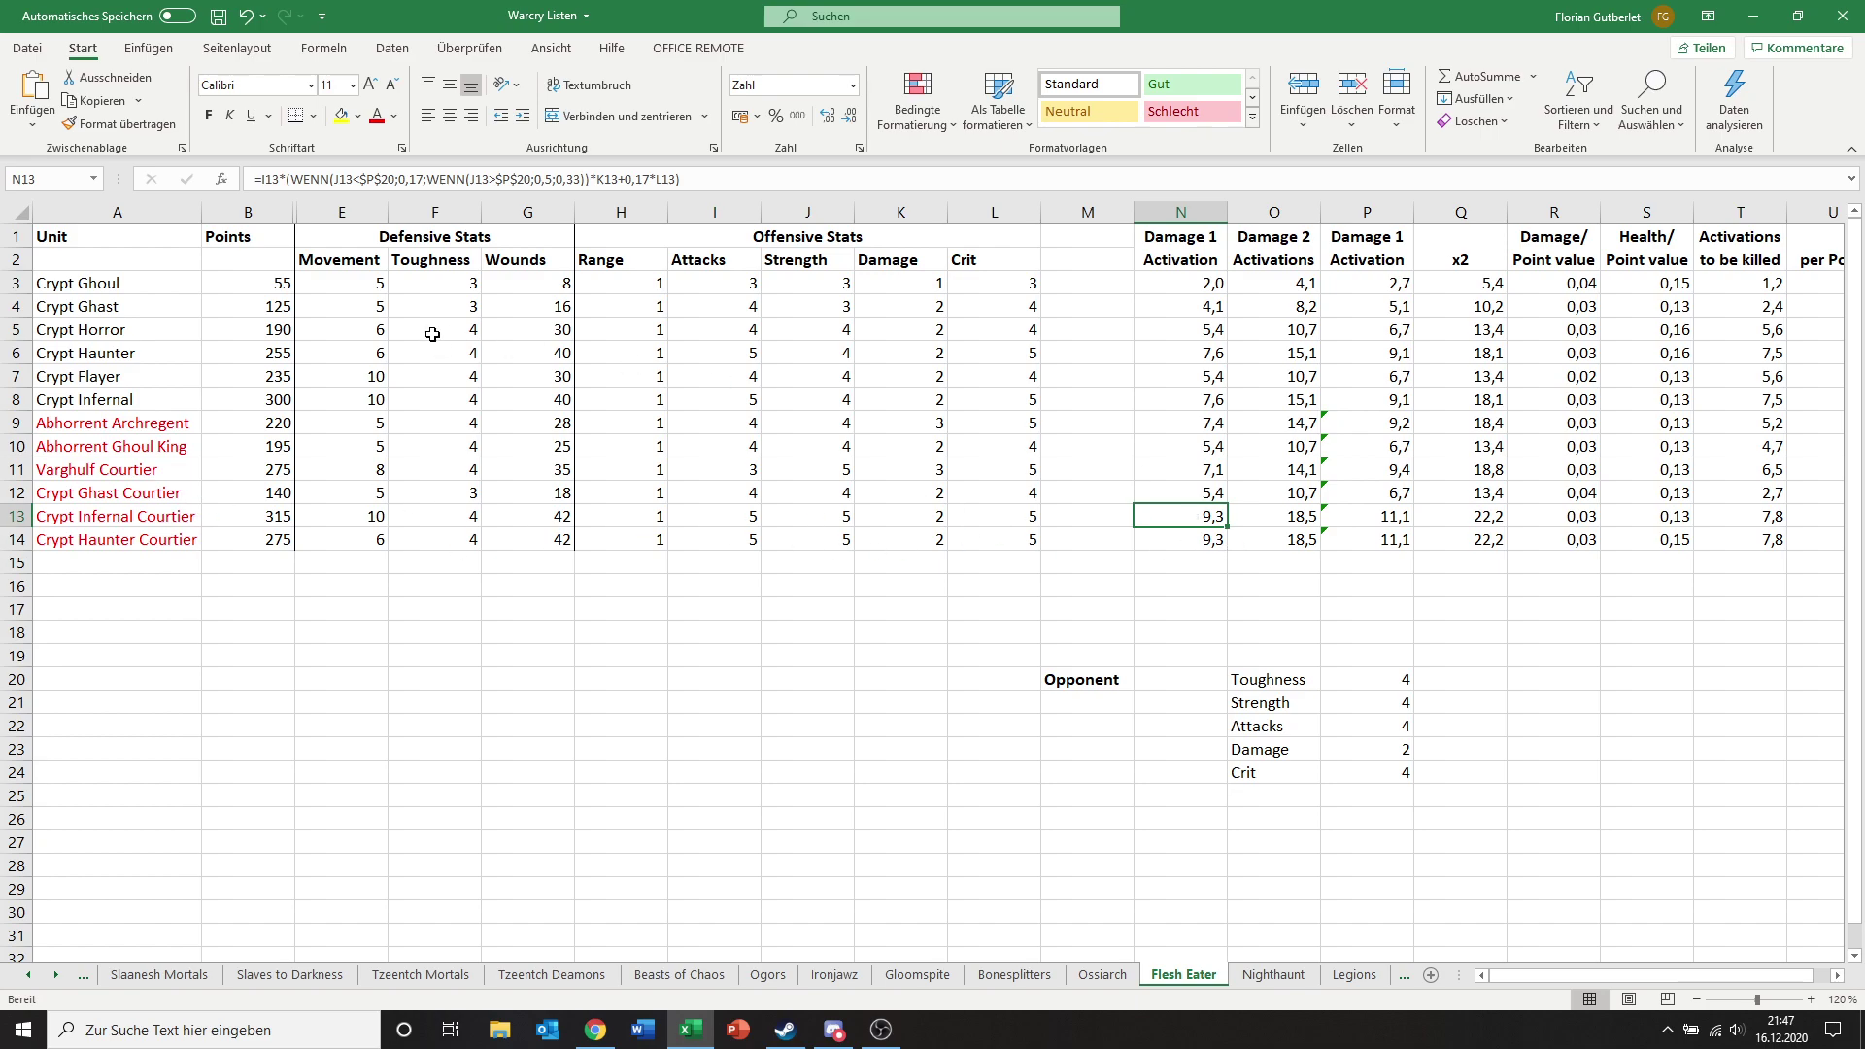
Step: Weigh the Crypt Infernal Courtier's points cost against its one-activation damage and the points costs of the Crypt Infernal and Abhorrent Archregent
click(169, 493)
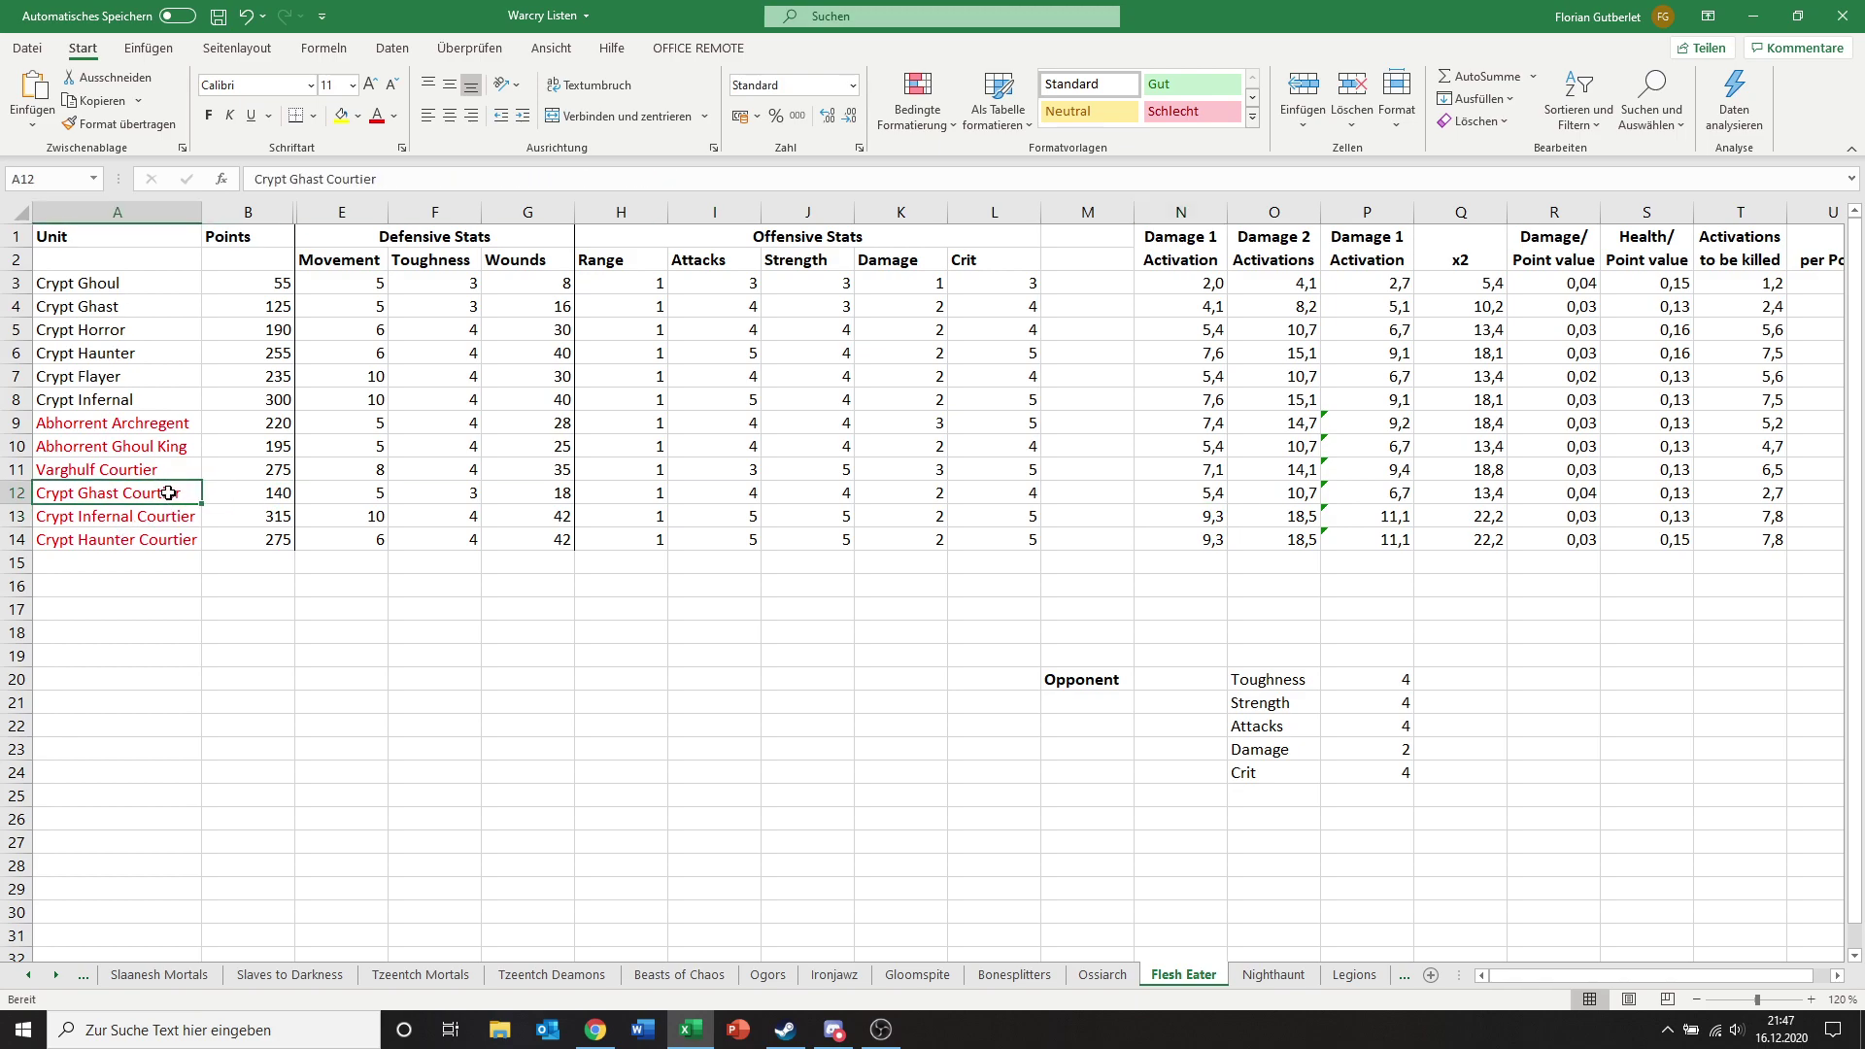
click(242, 518)
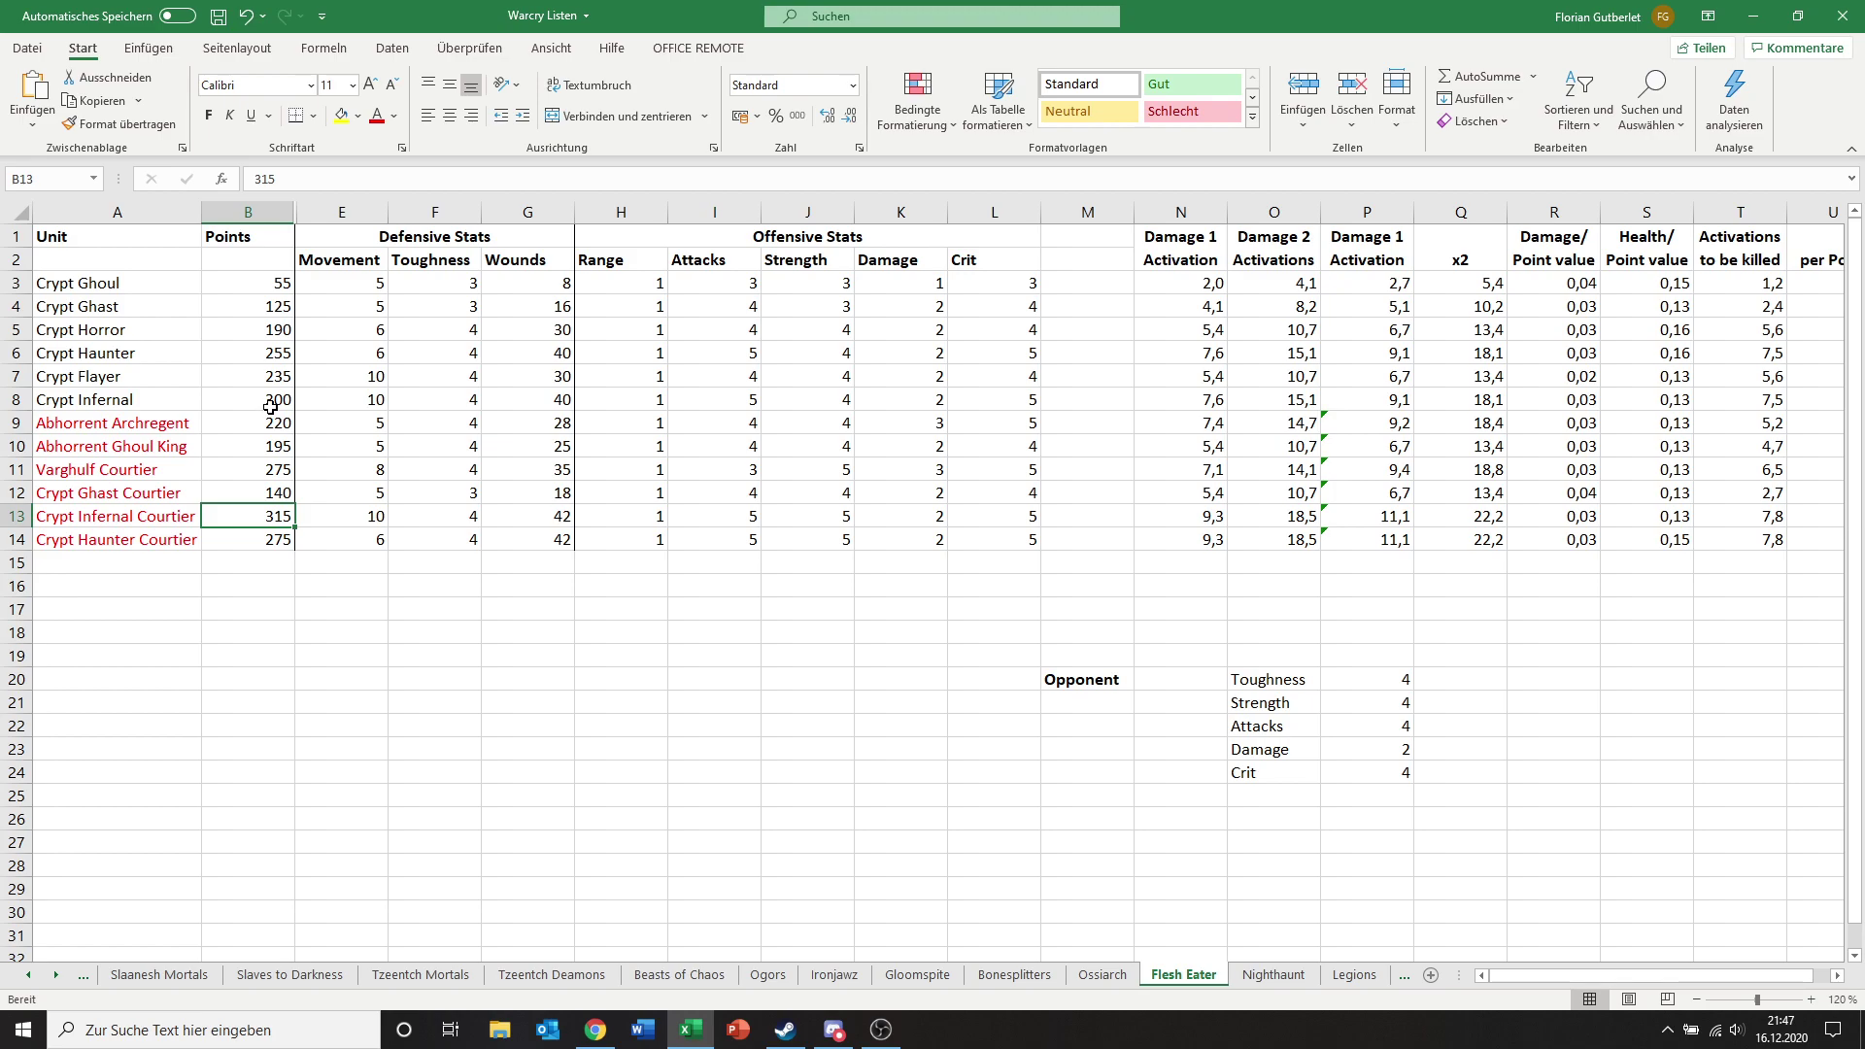
click(1177, 516)
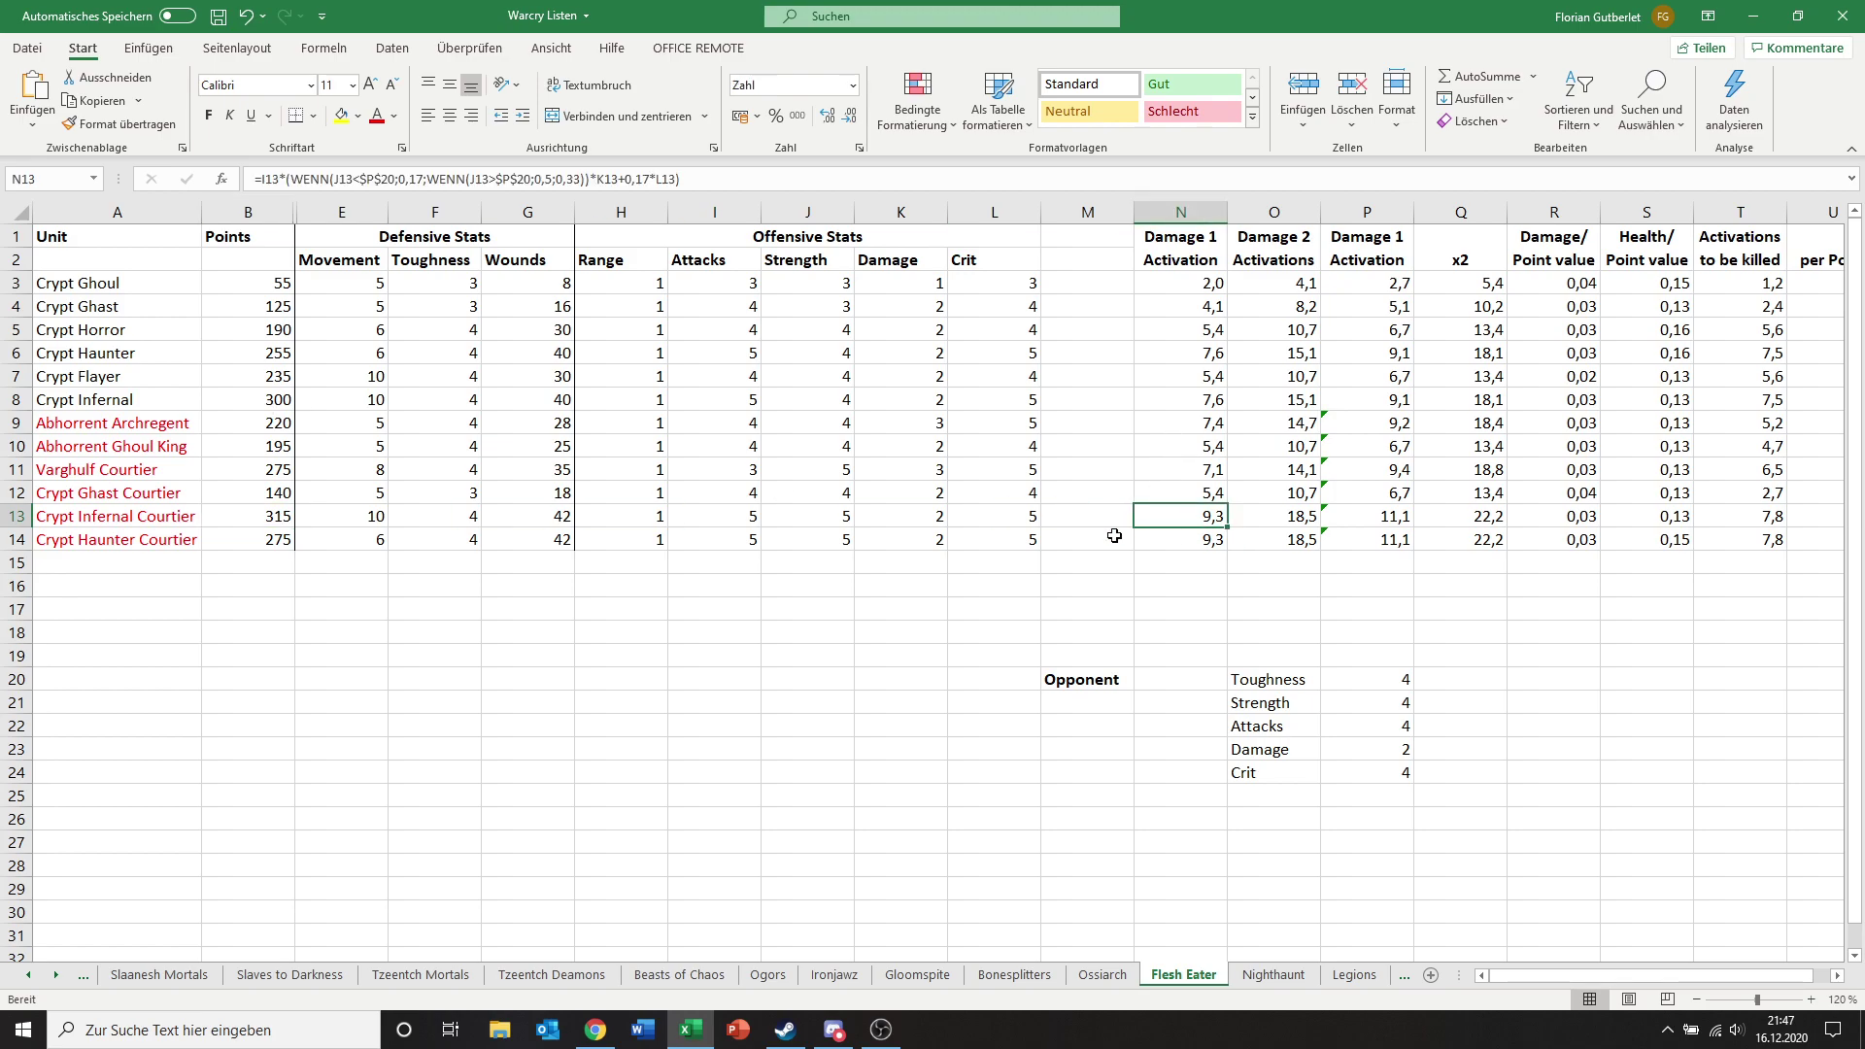
click(243, 399)
key(Down)
click(234, 524)
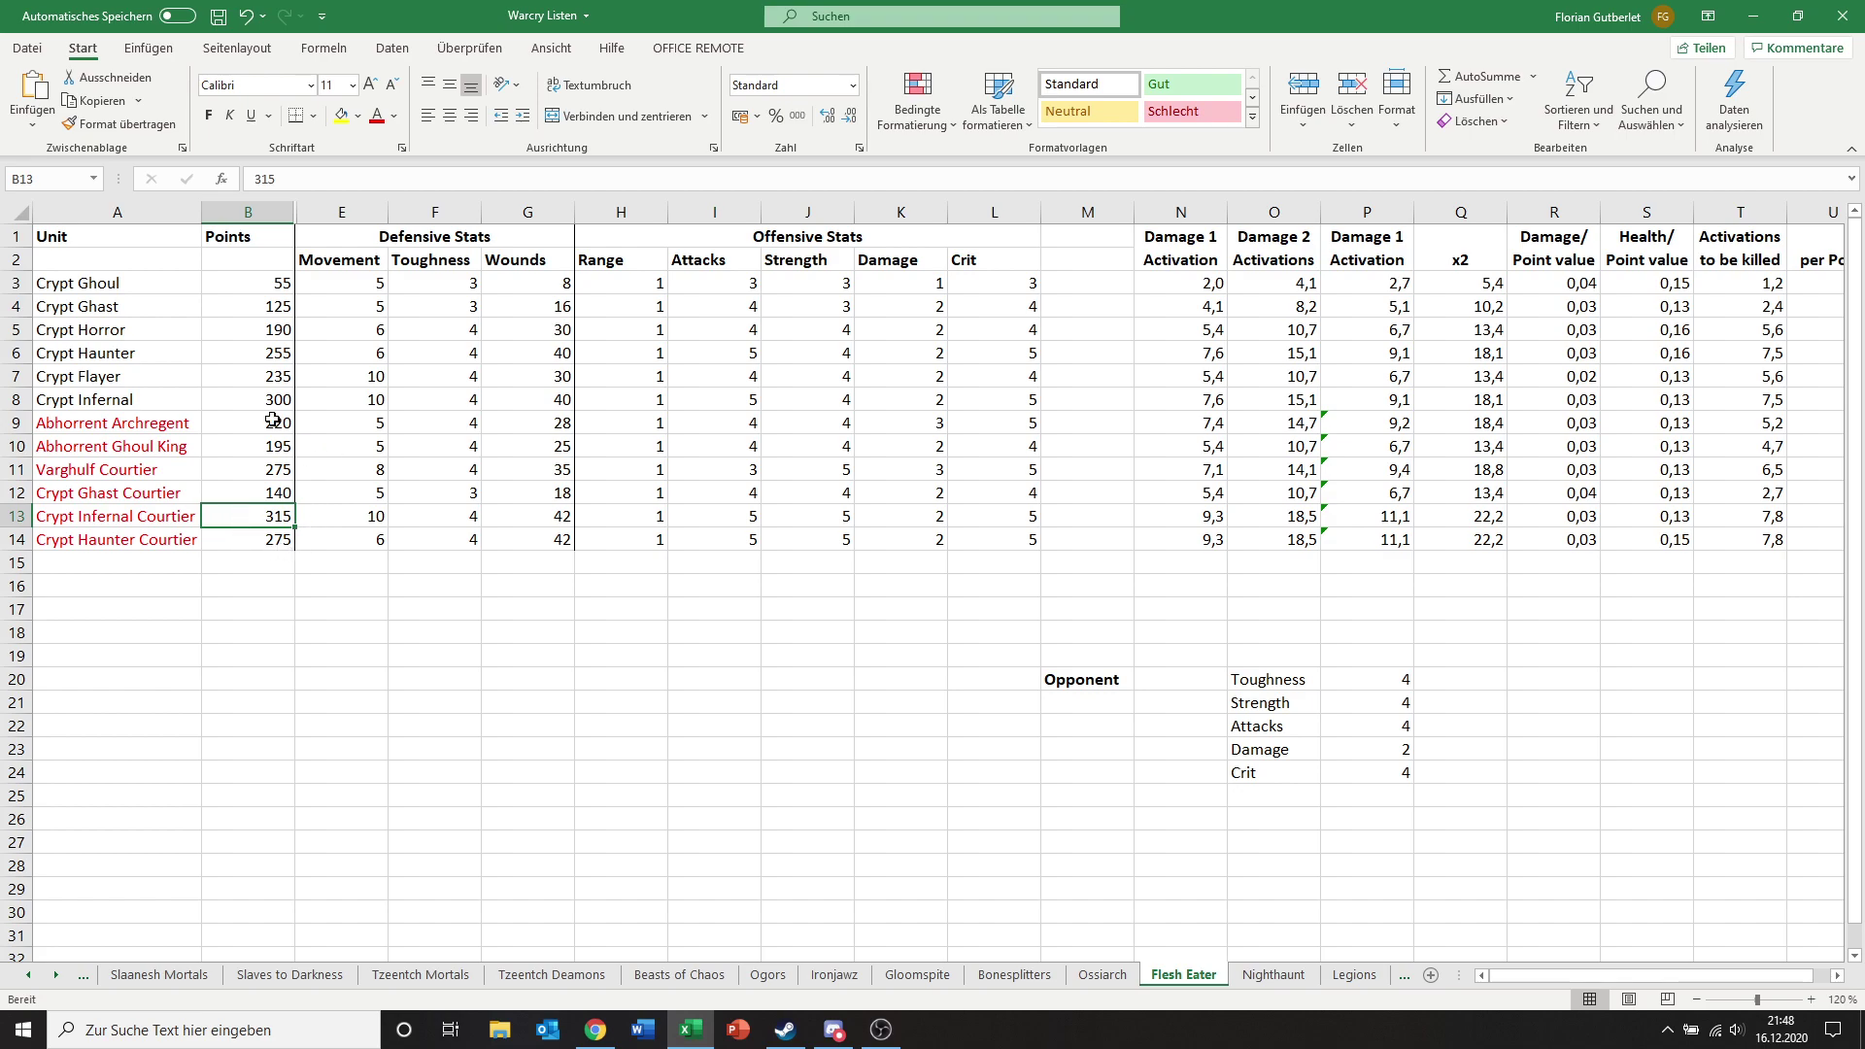
Step: Compare the Crypt Ghast Courtier's points cost and wounds with those of the Crypt Ghast
click(231, 490)
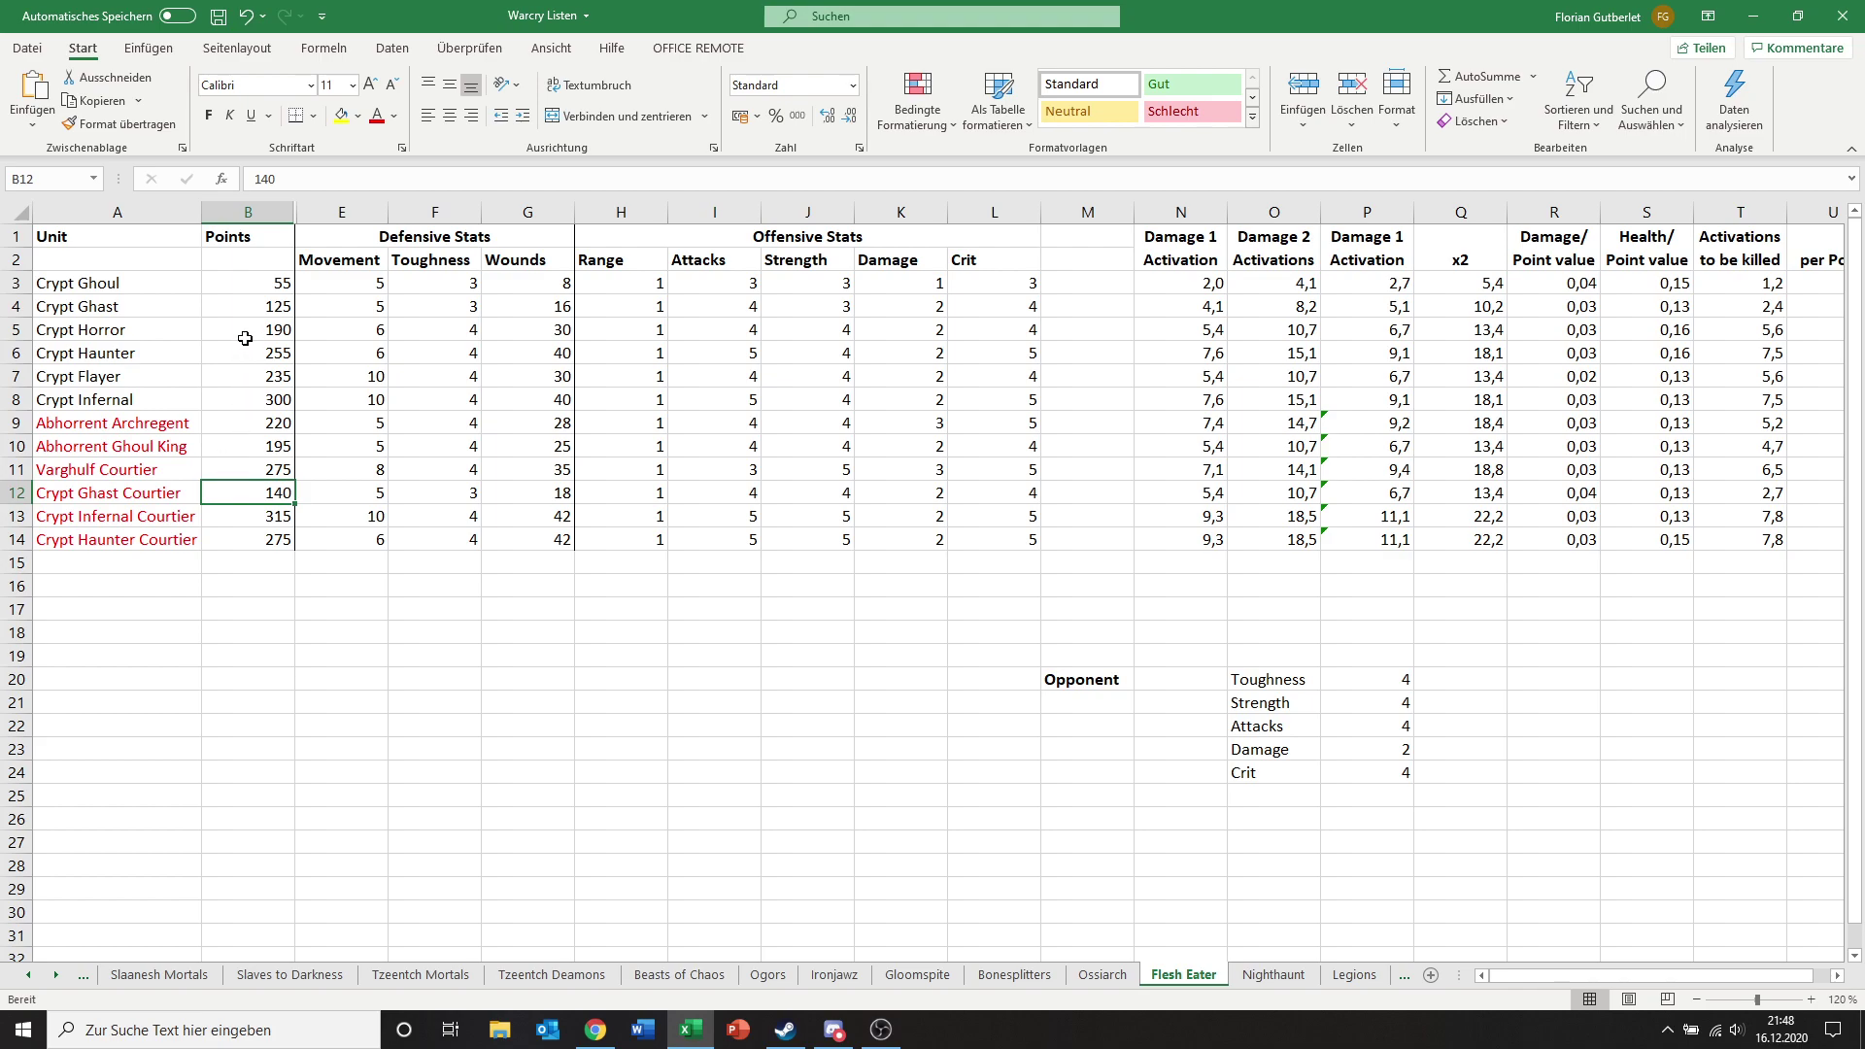
click(233, 311)
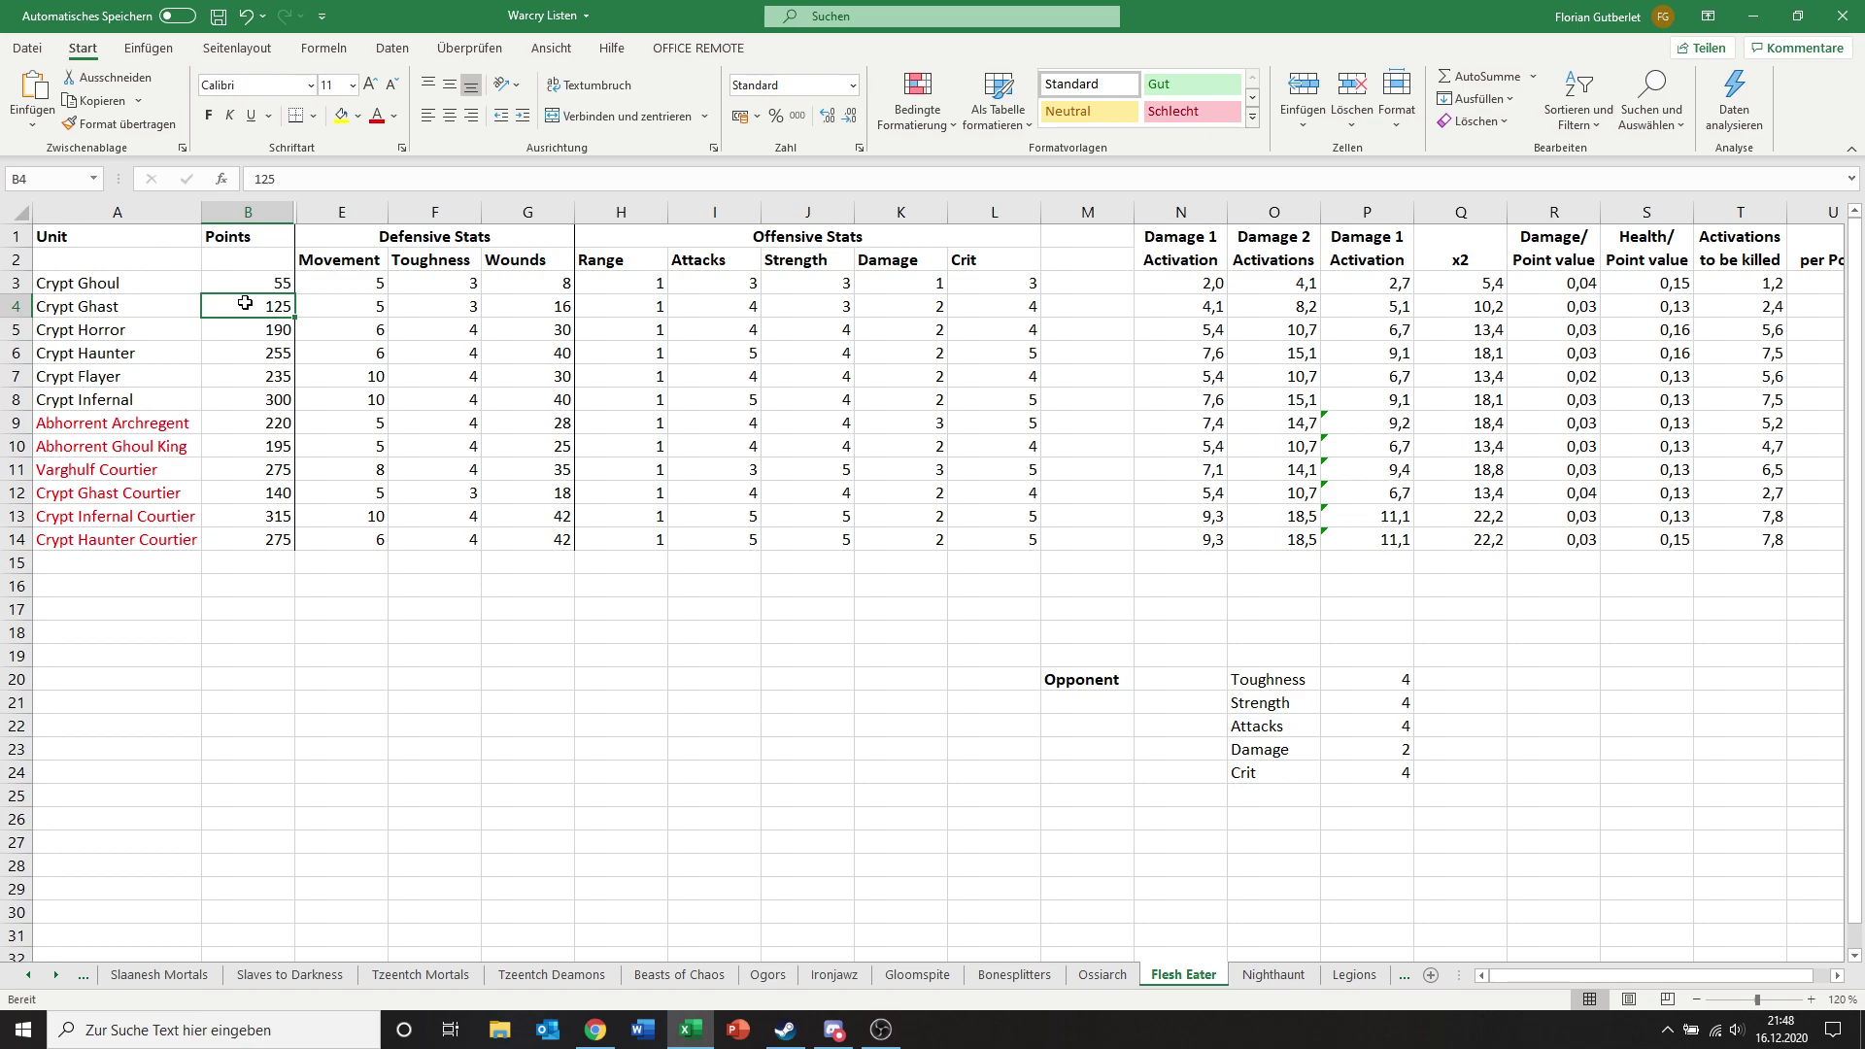
click(241, 493)
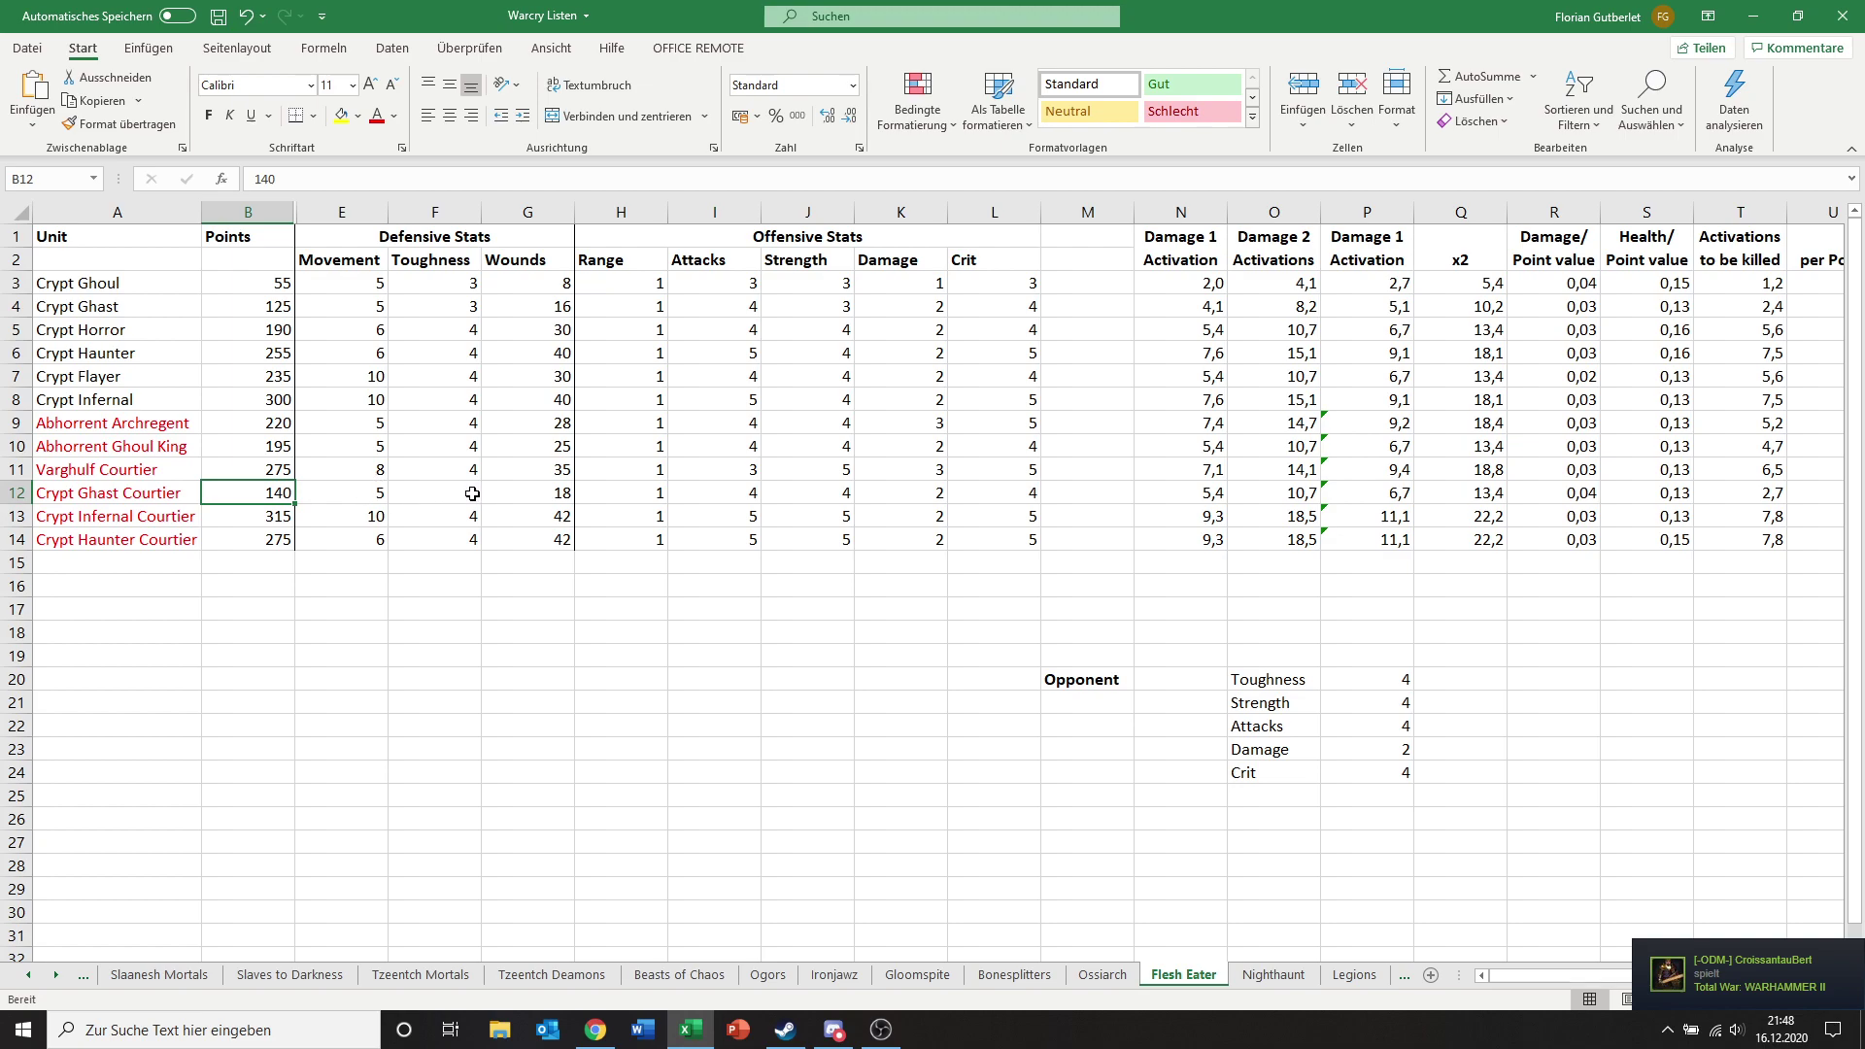
click(560, 498)
click(528, 306)
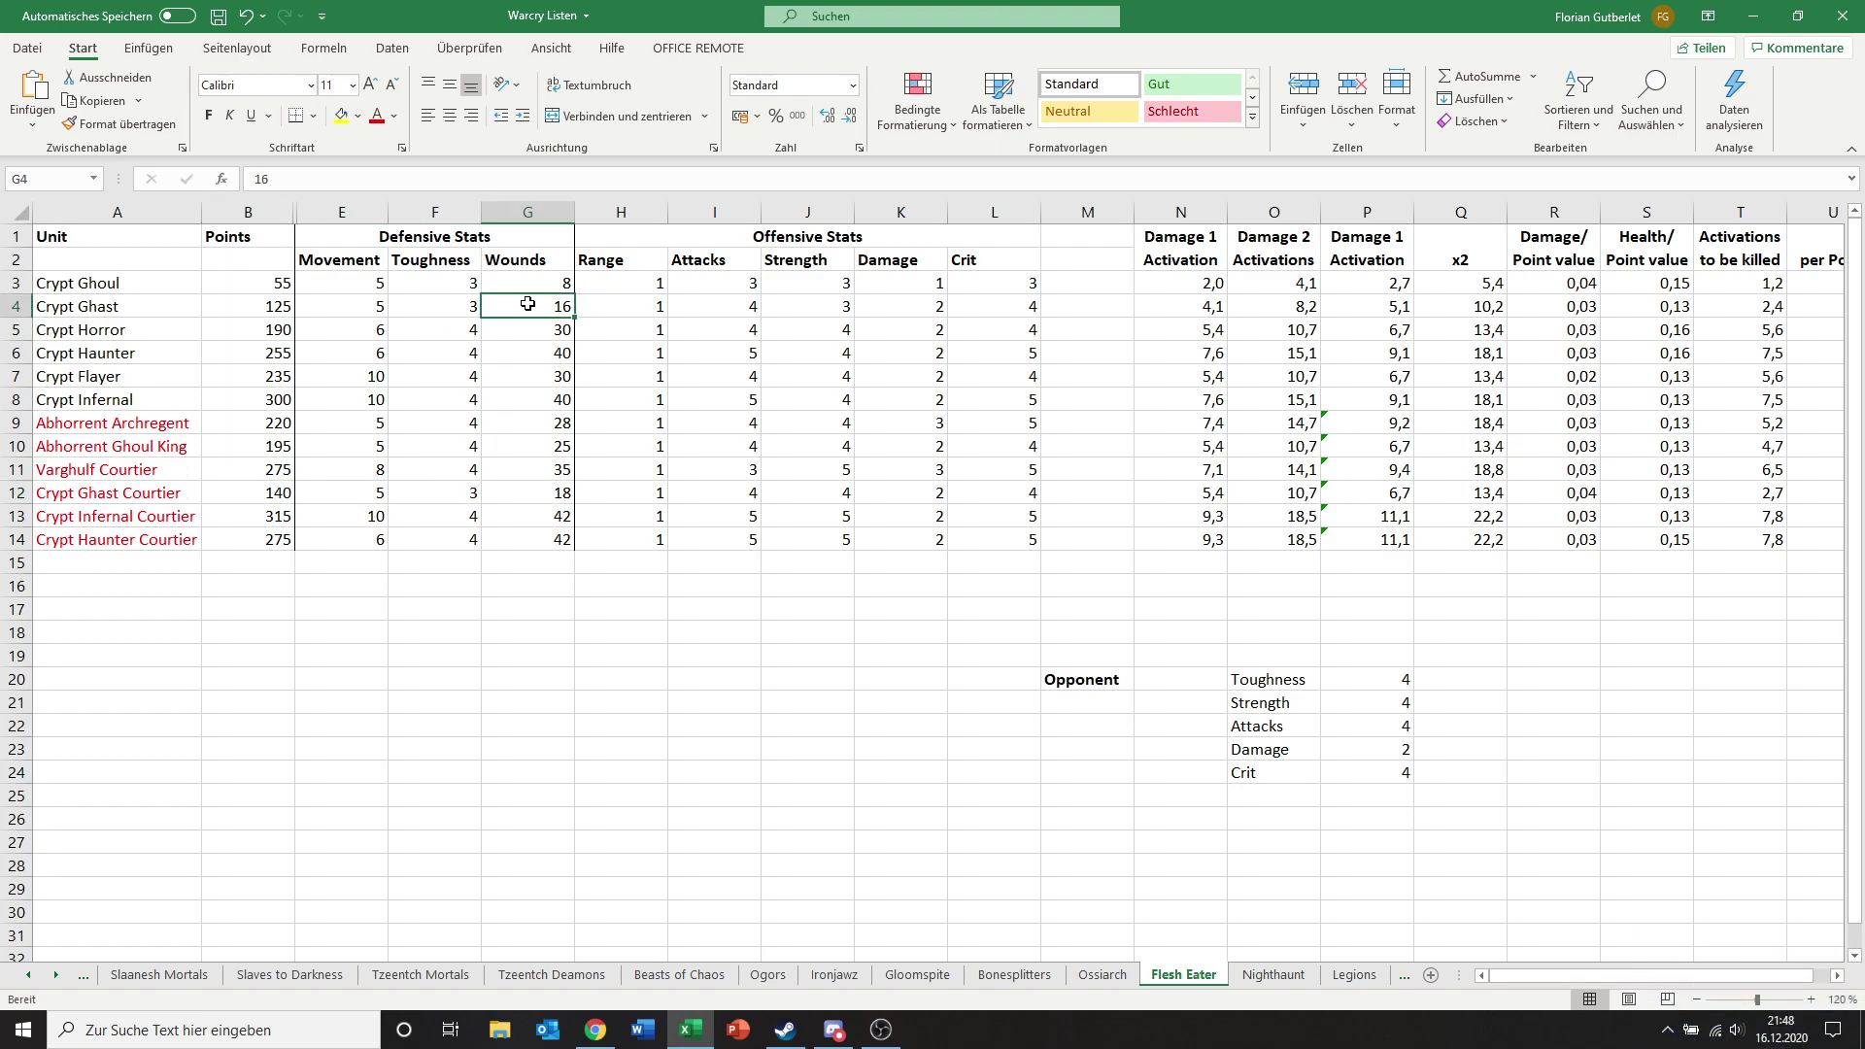
click(550, 499)
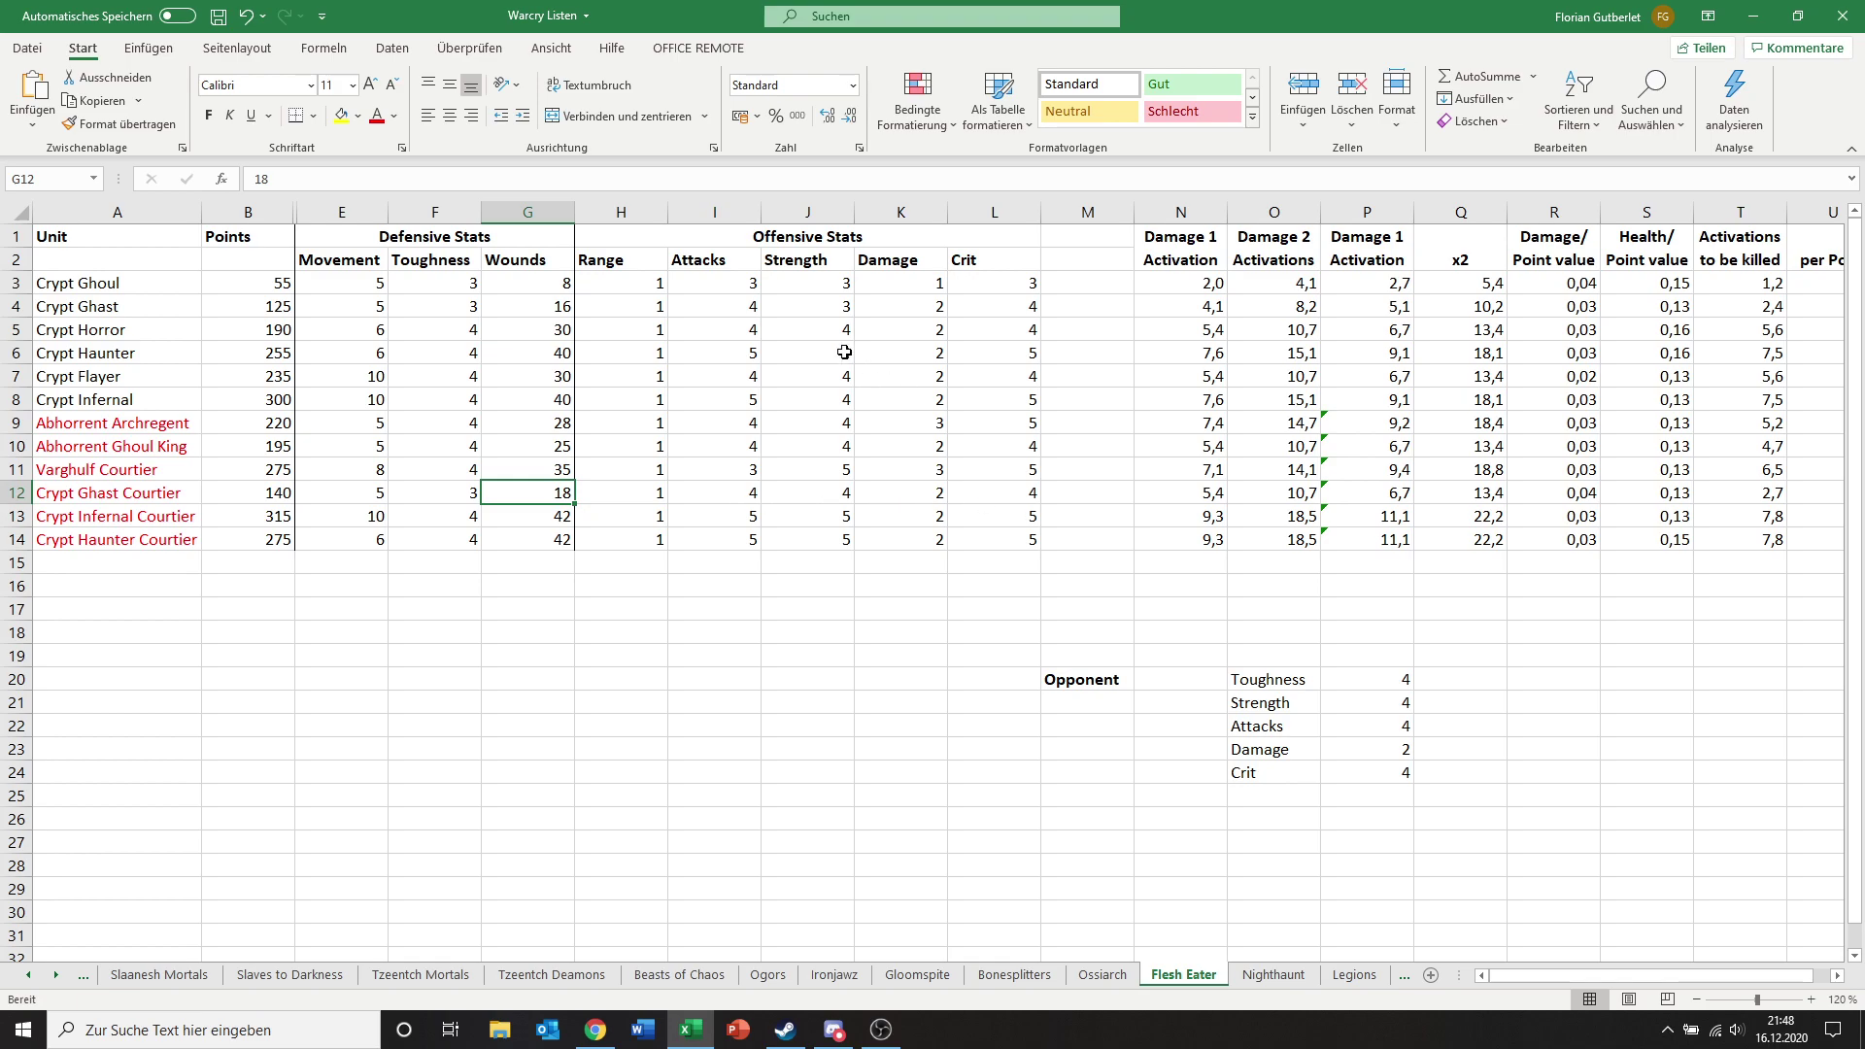
Step: Check the Crypt Ghast's strength and compare its one-activation damage with the Crypt Ghast Courtier's
click(800, 308)
click(1205, 309)
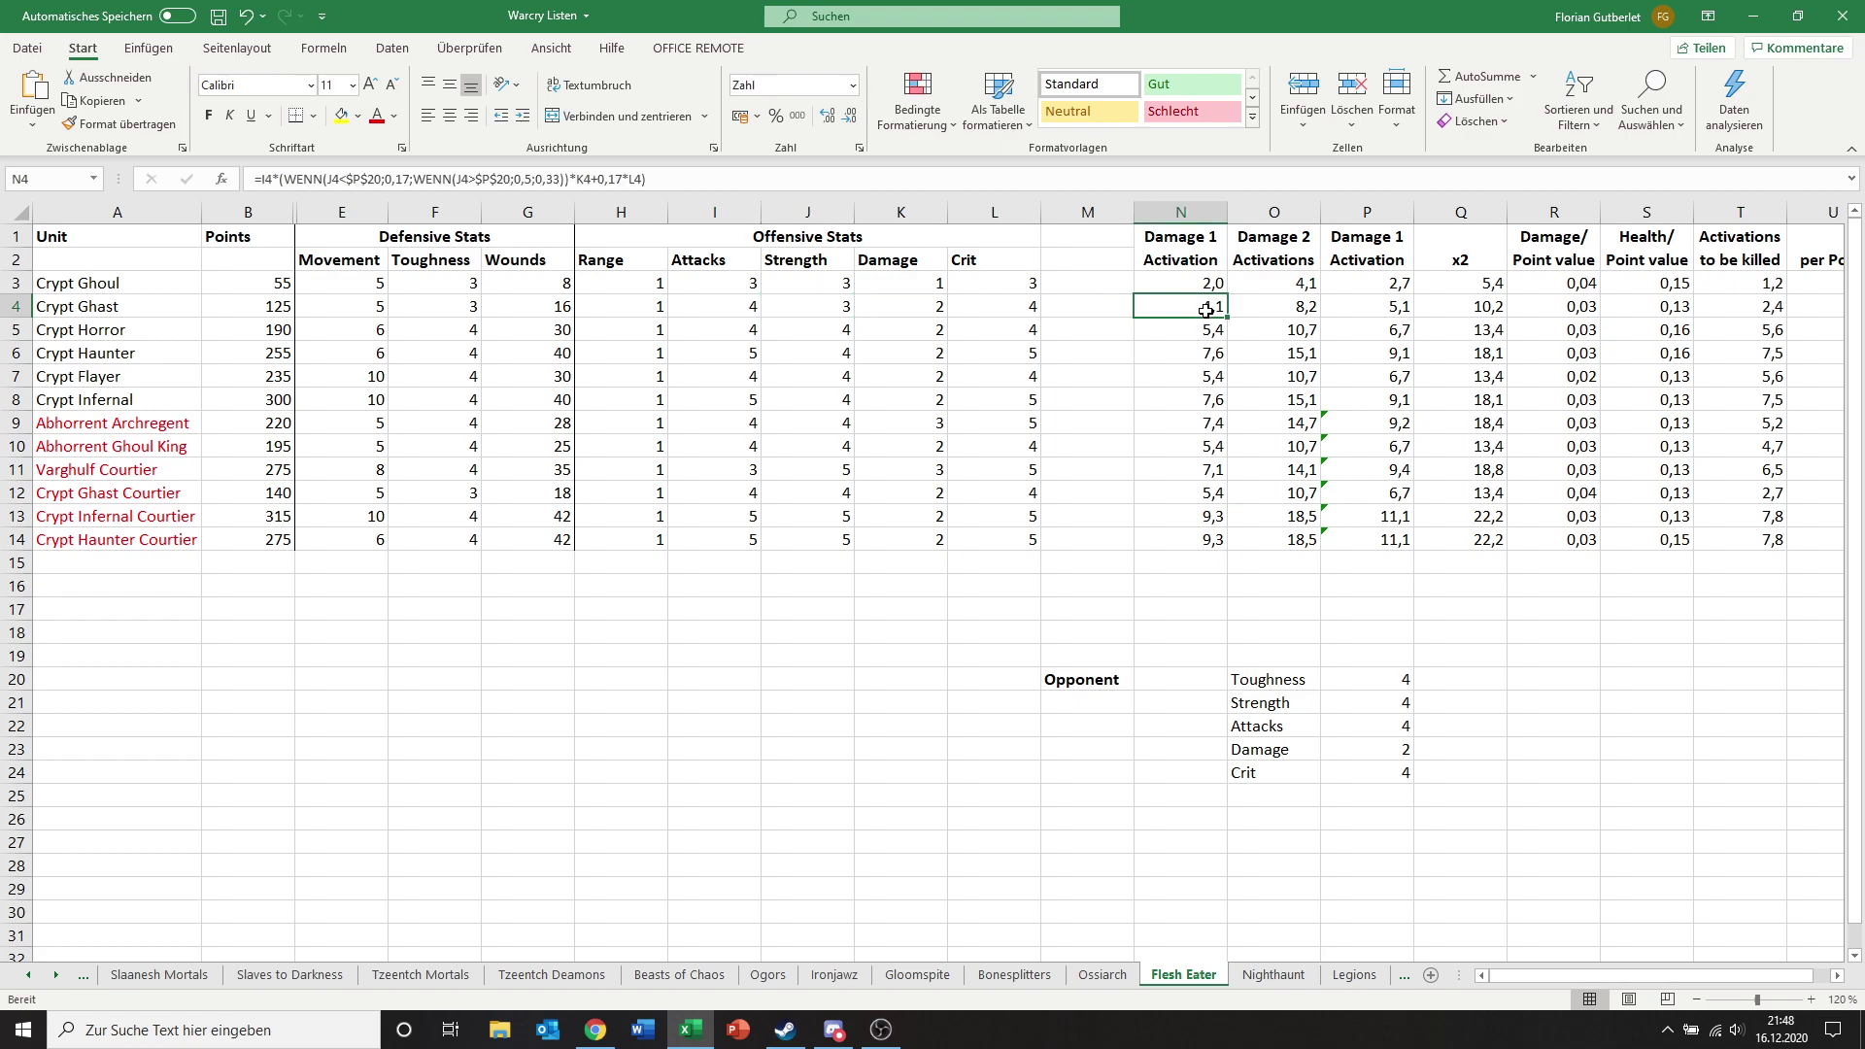
click(1195, 493)
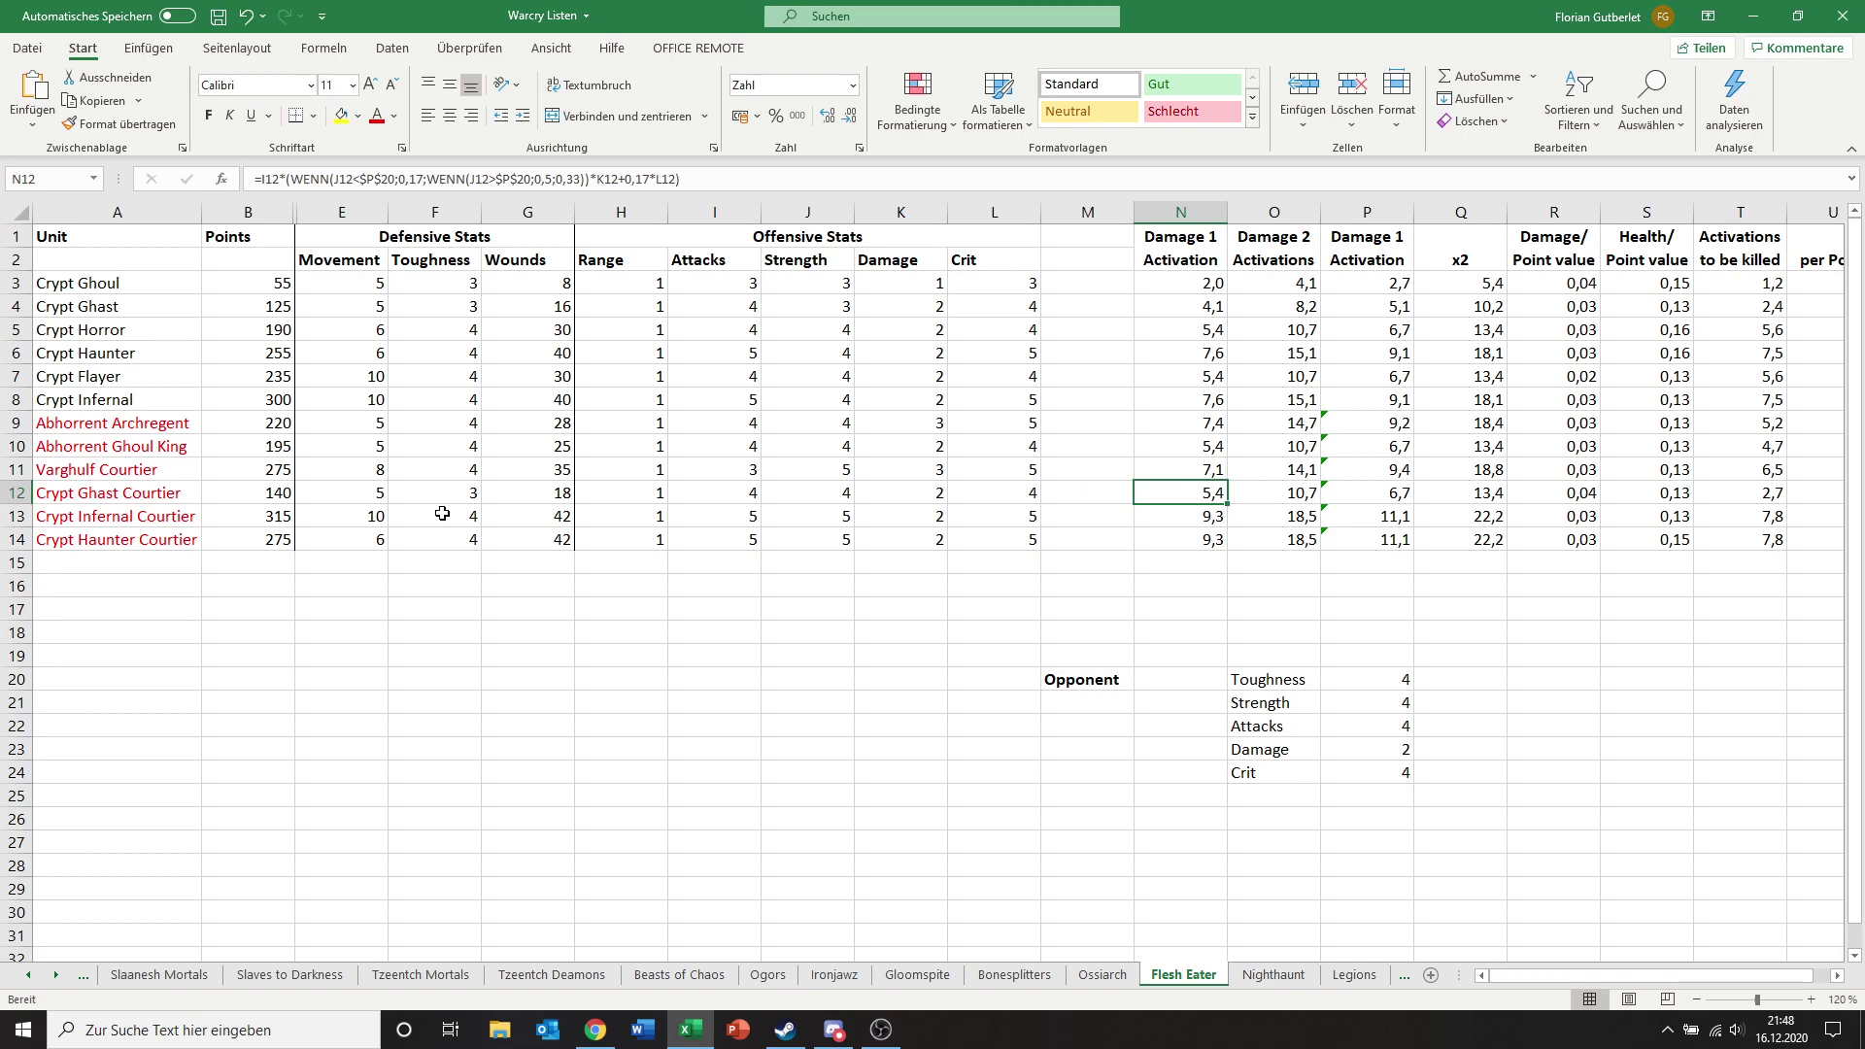
Step: Review the Crypt Ghast Courtier's points cost against its offensive stats from range through one-activation damage
click(218, 493)
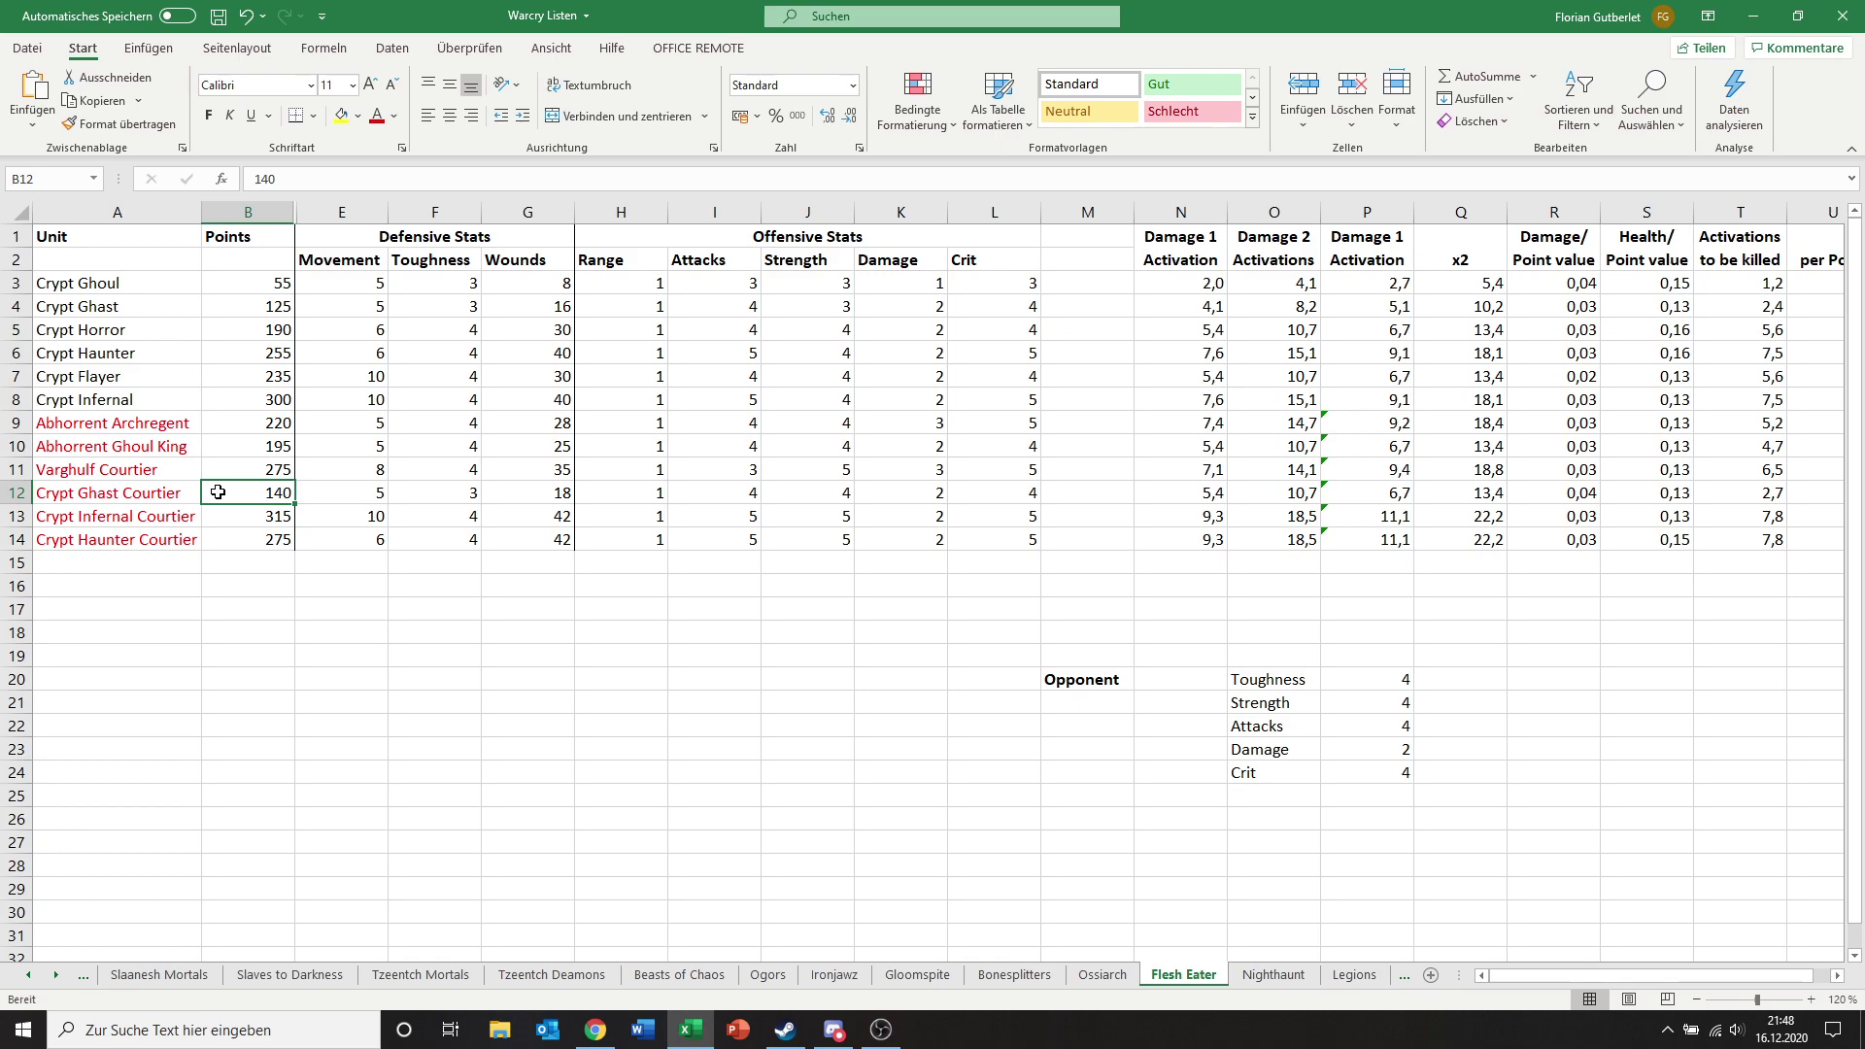
drag(613, 493, 1175, 495)
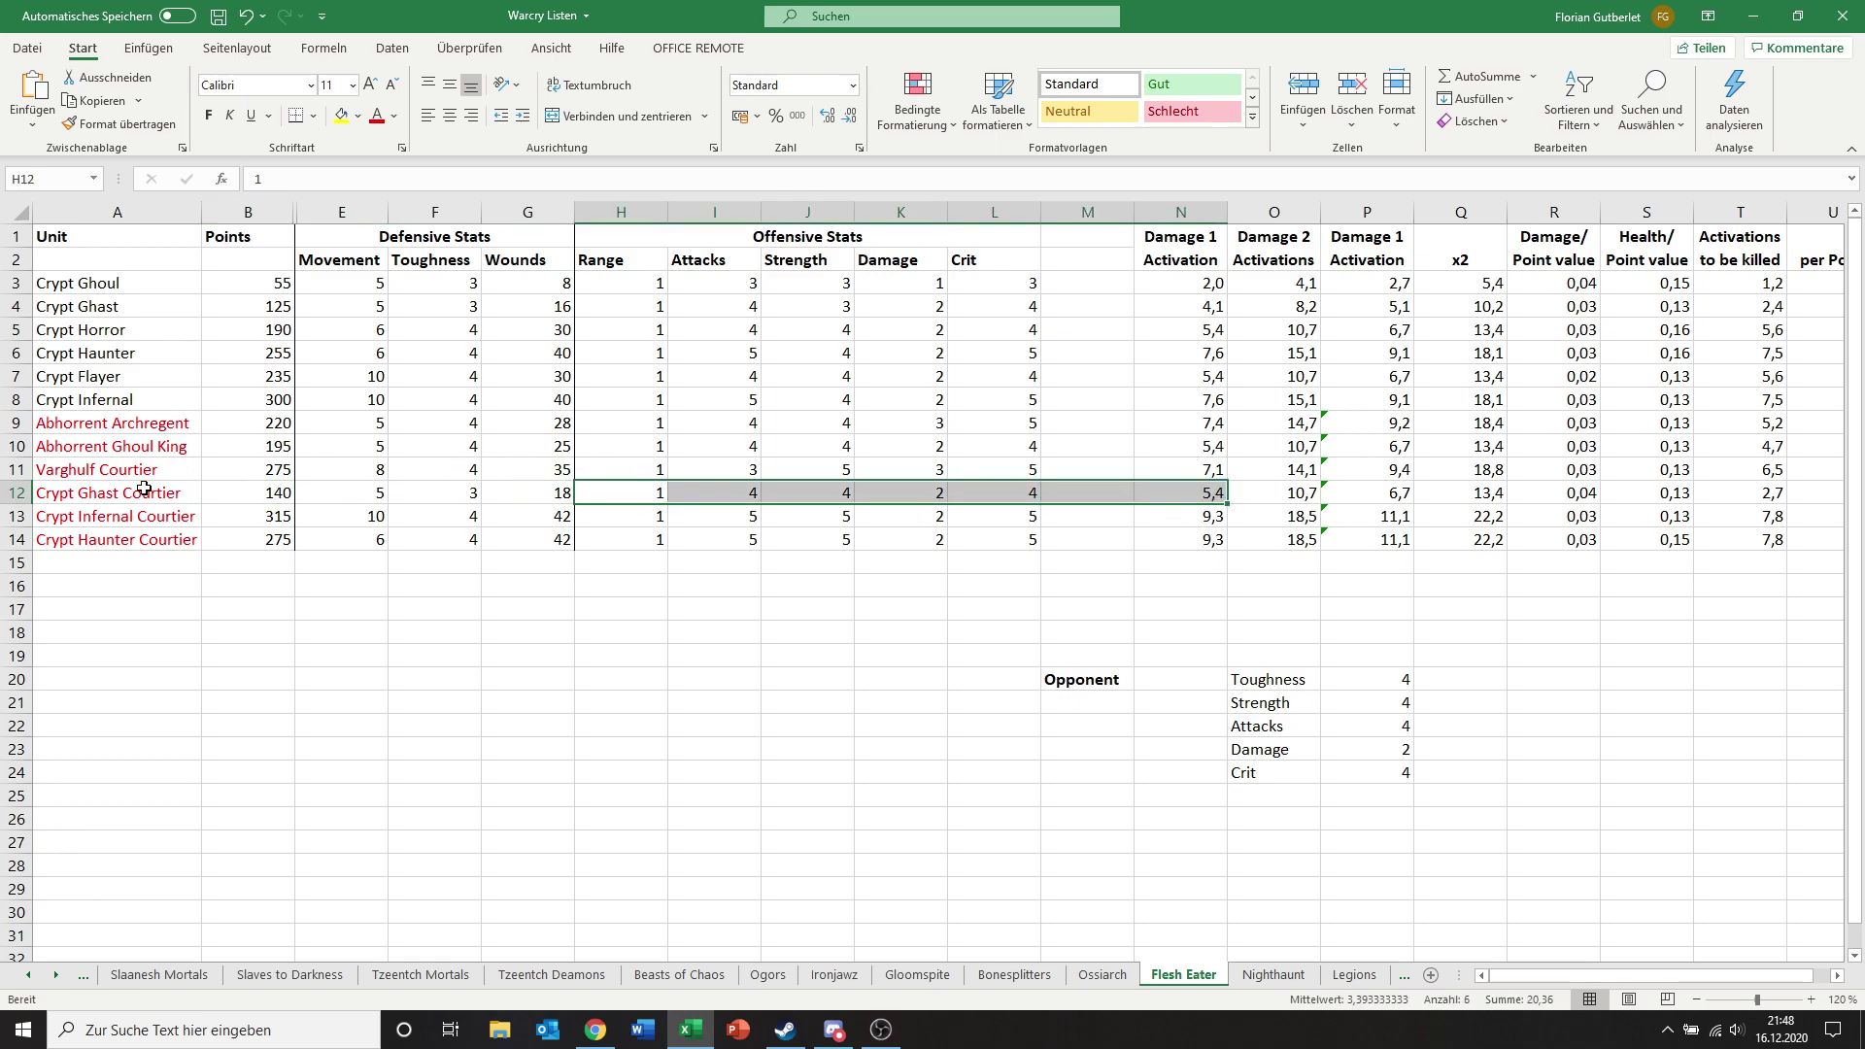
click(251, 501)
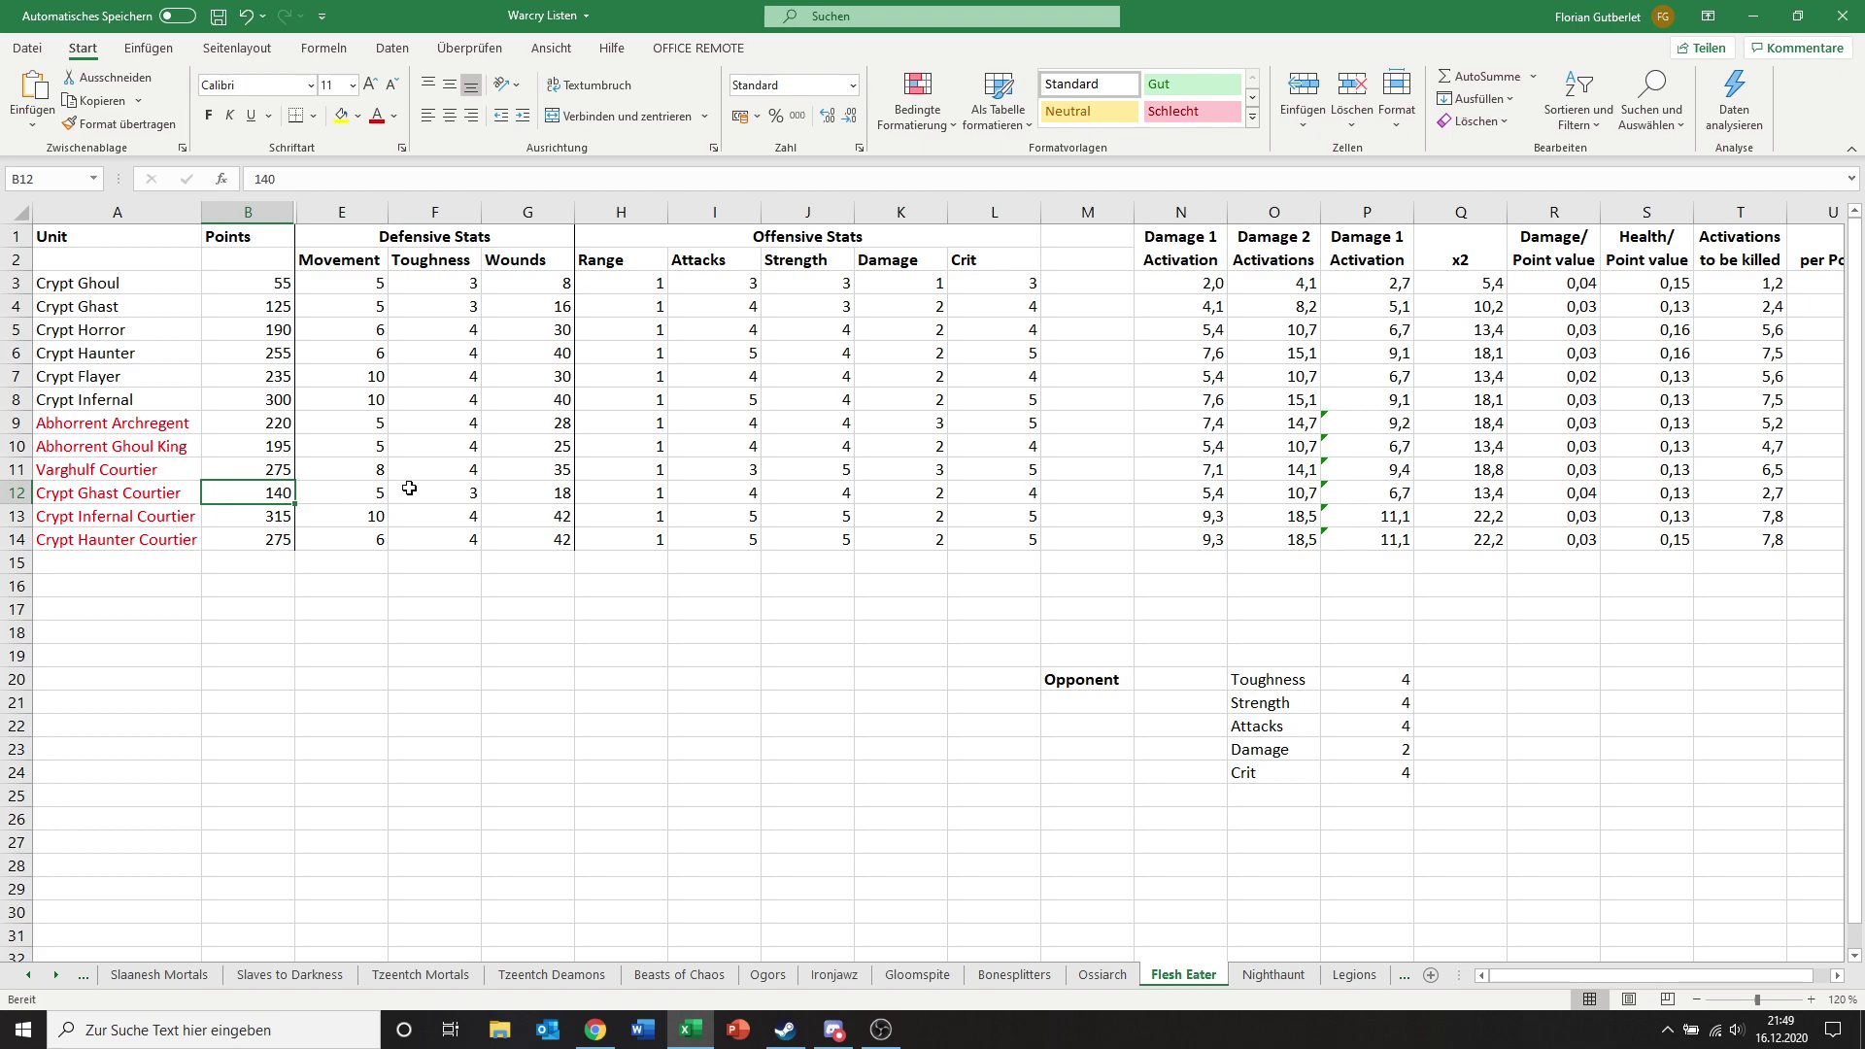
click(70, 497)
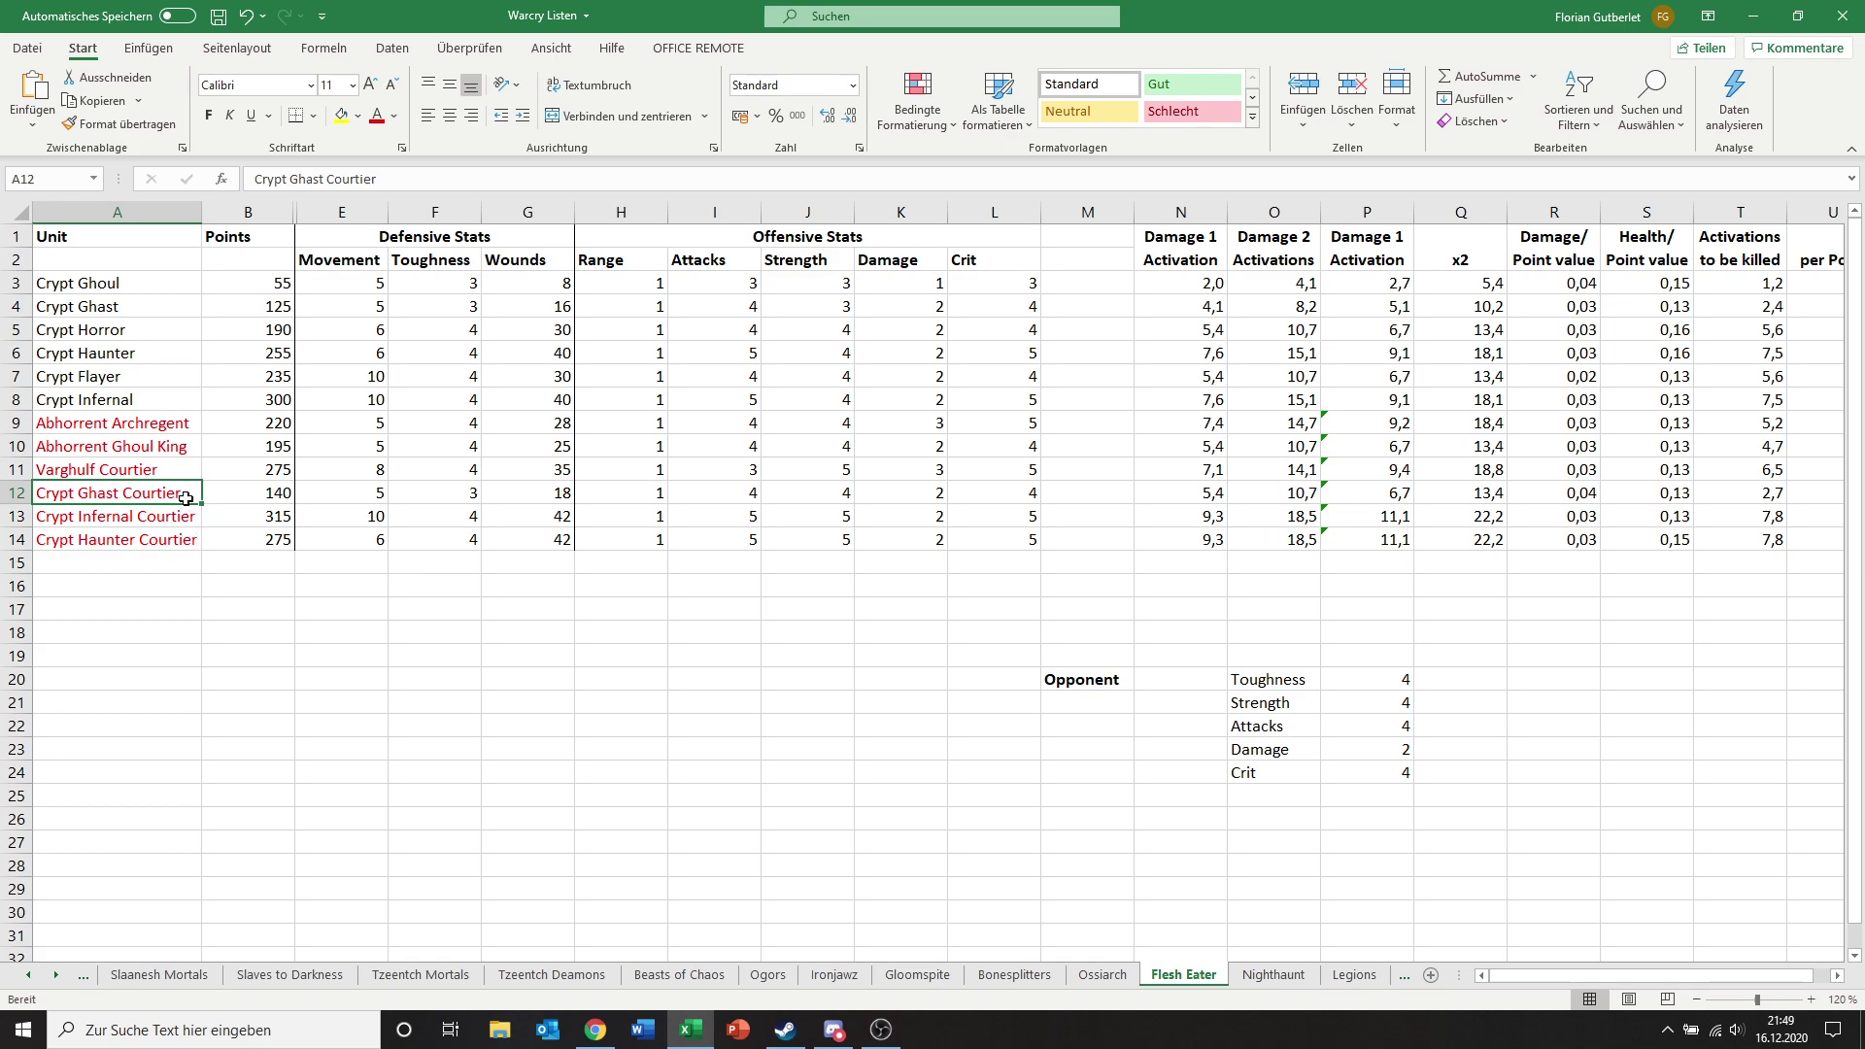
click(260, 500)
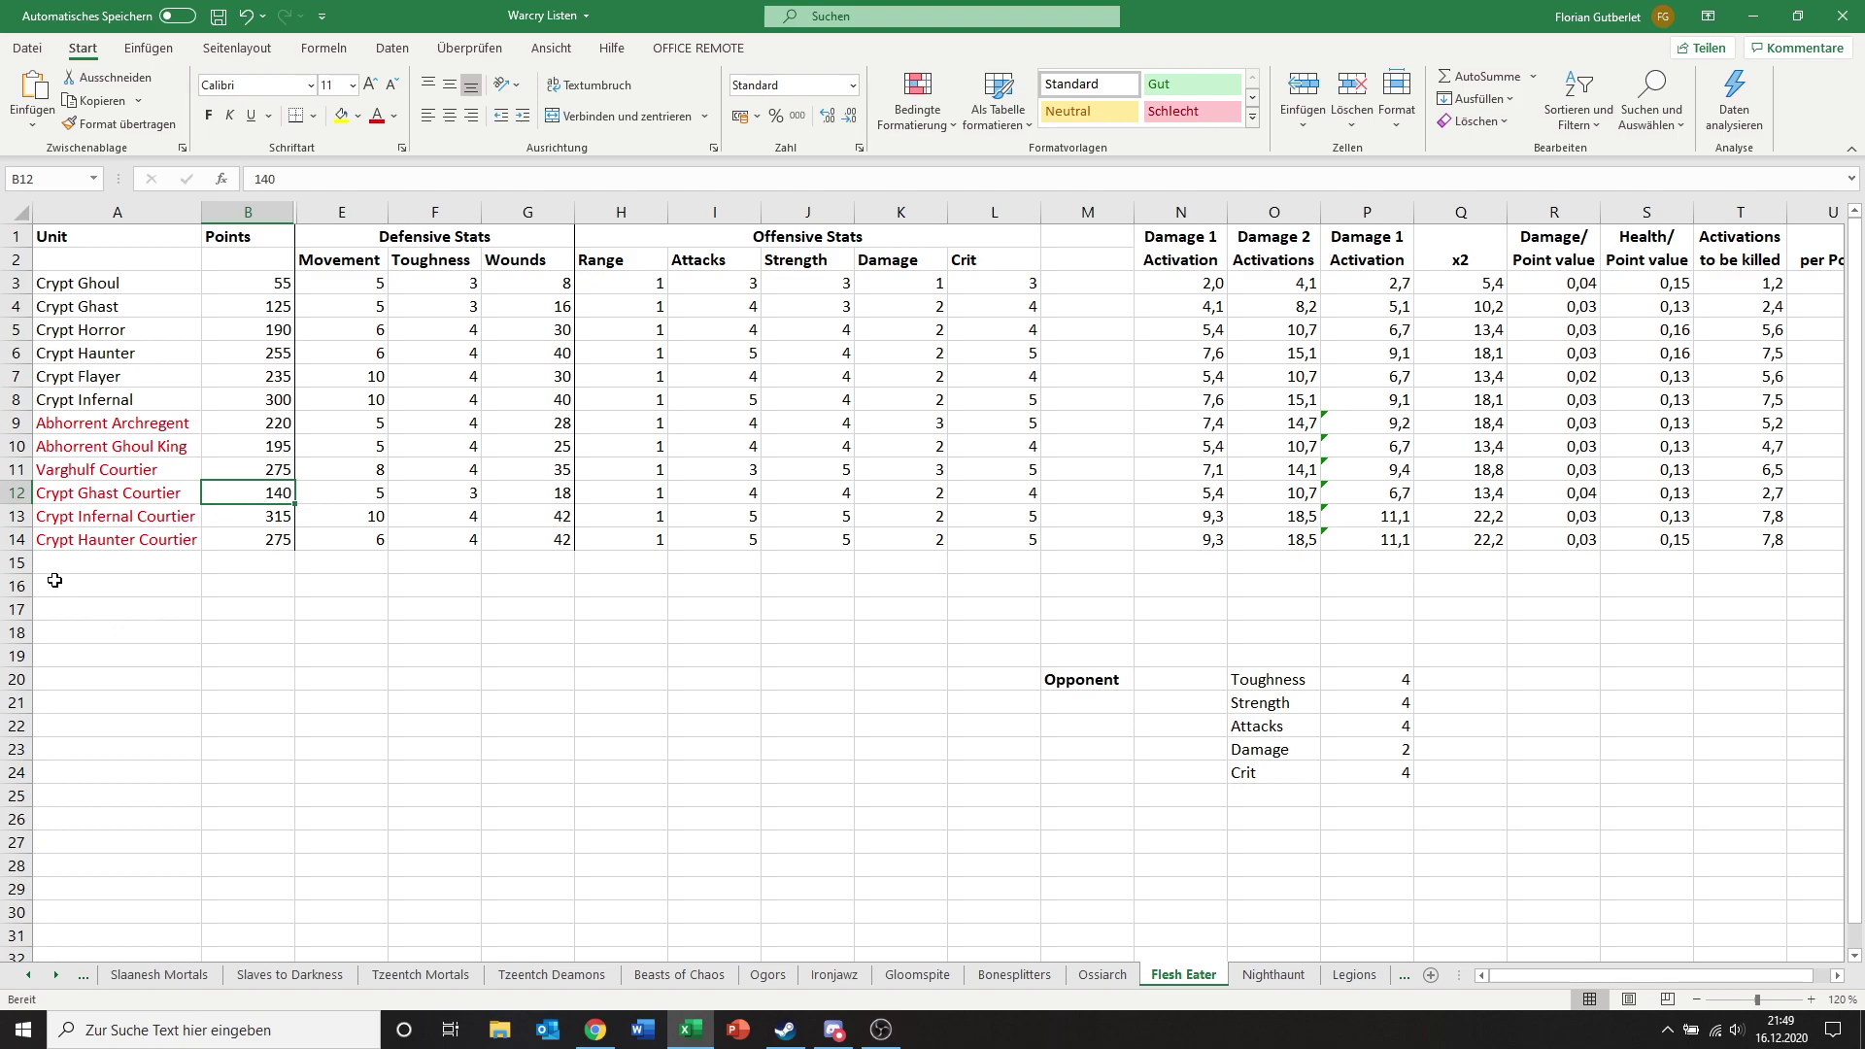
Step: Examine the Crypt Haunter Courtier's wounds and strength, and compare its one-activation damage with the Crypt Haunter's
click(111, 540)
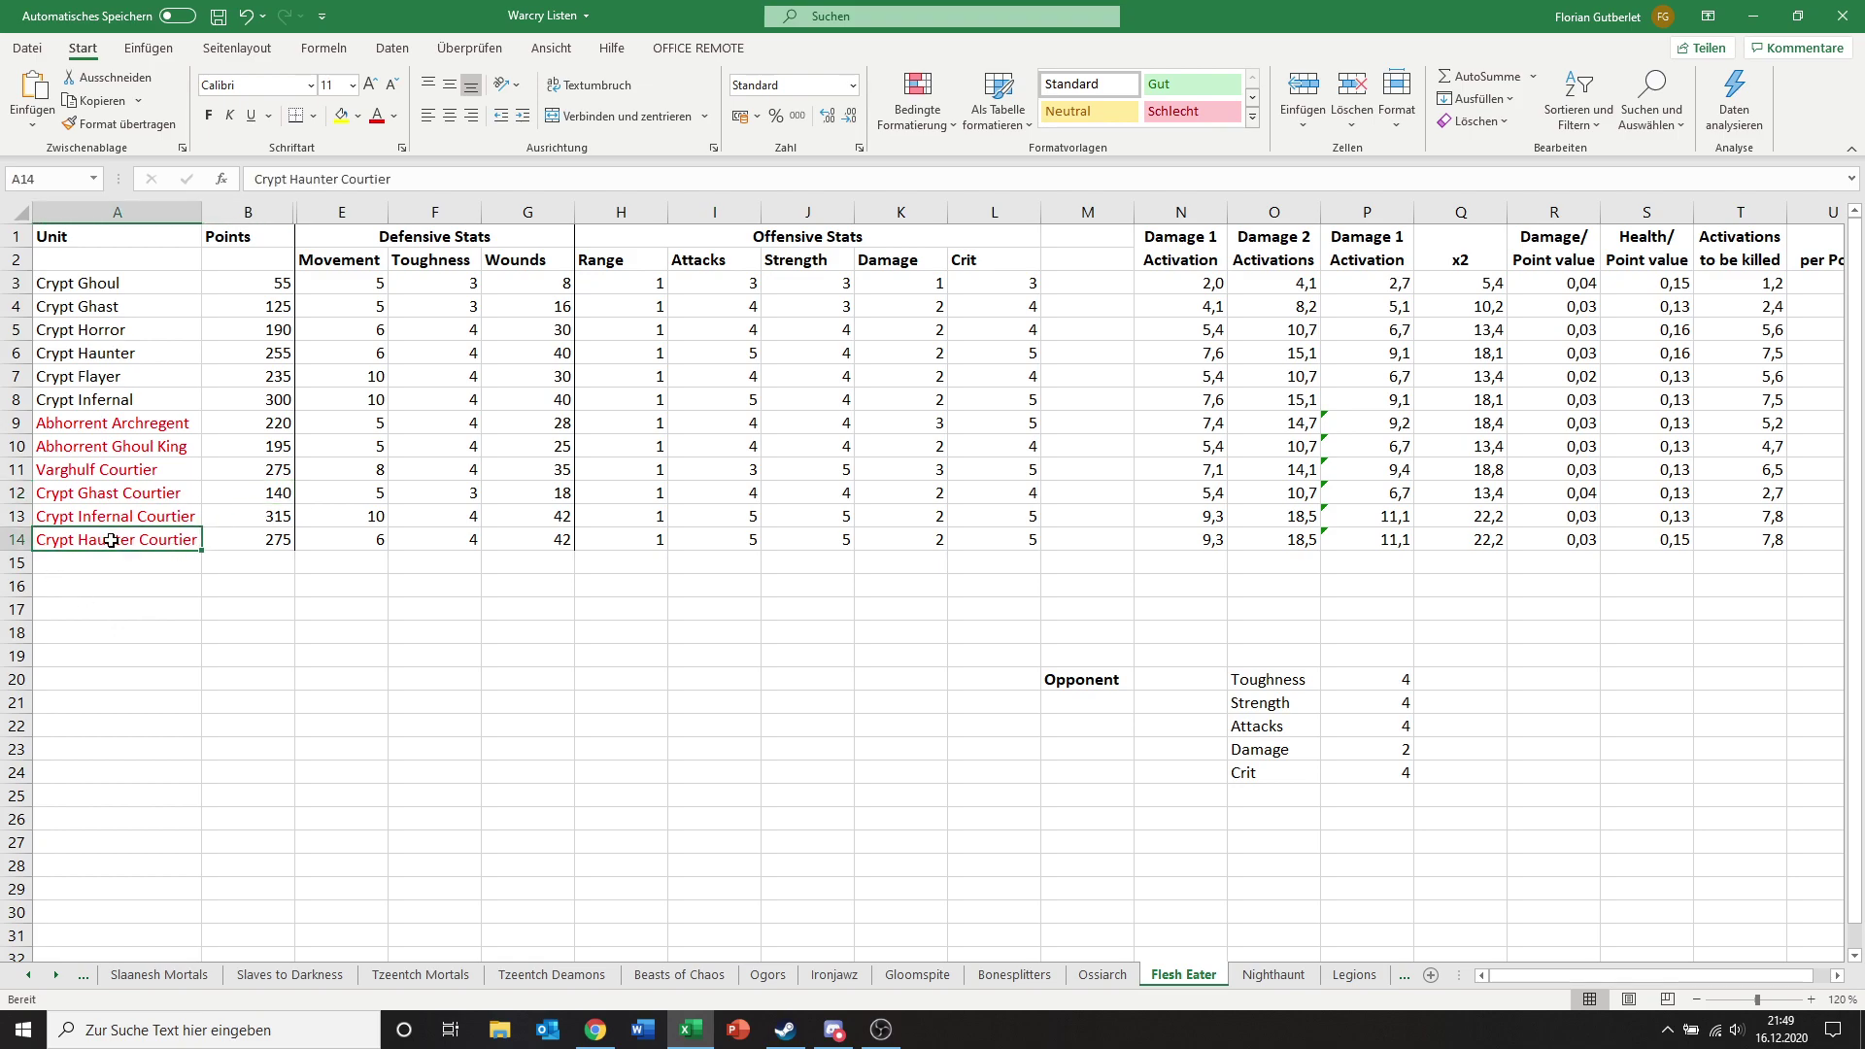
click(114, 352)
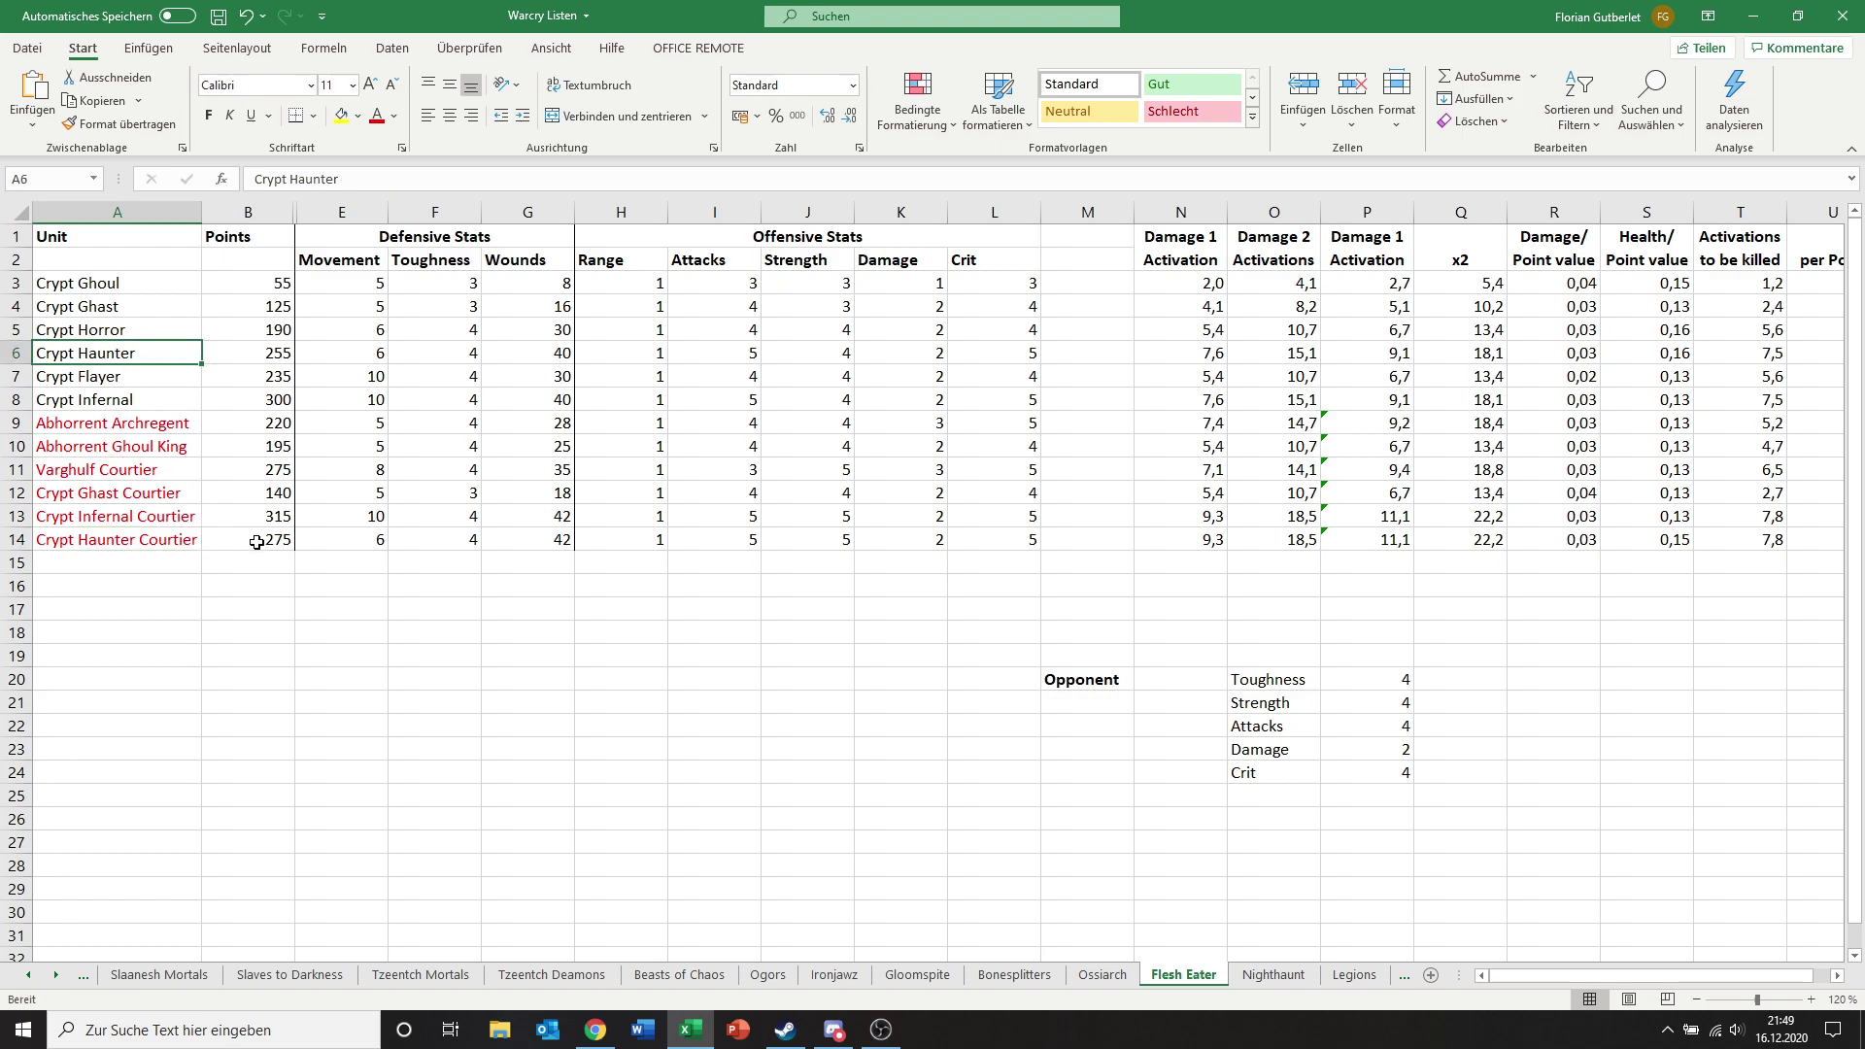
click(544, 547)
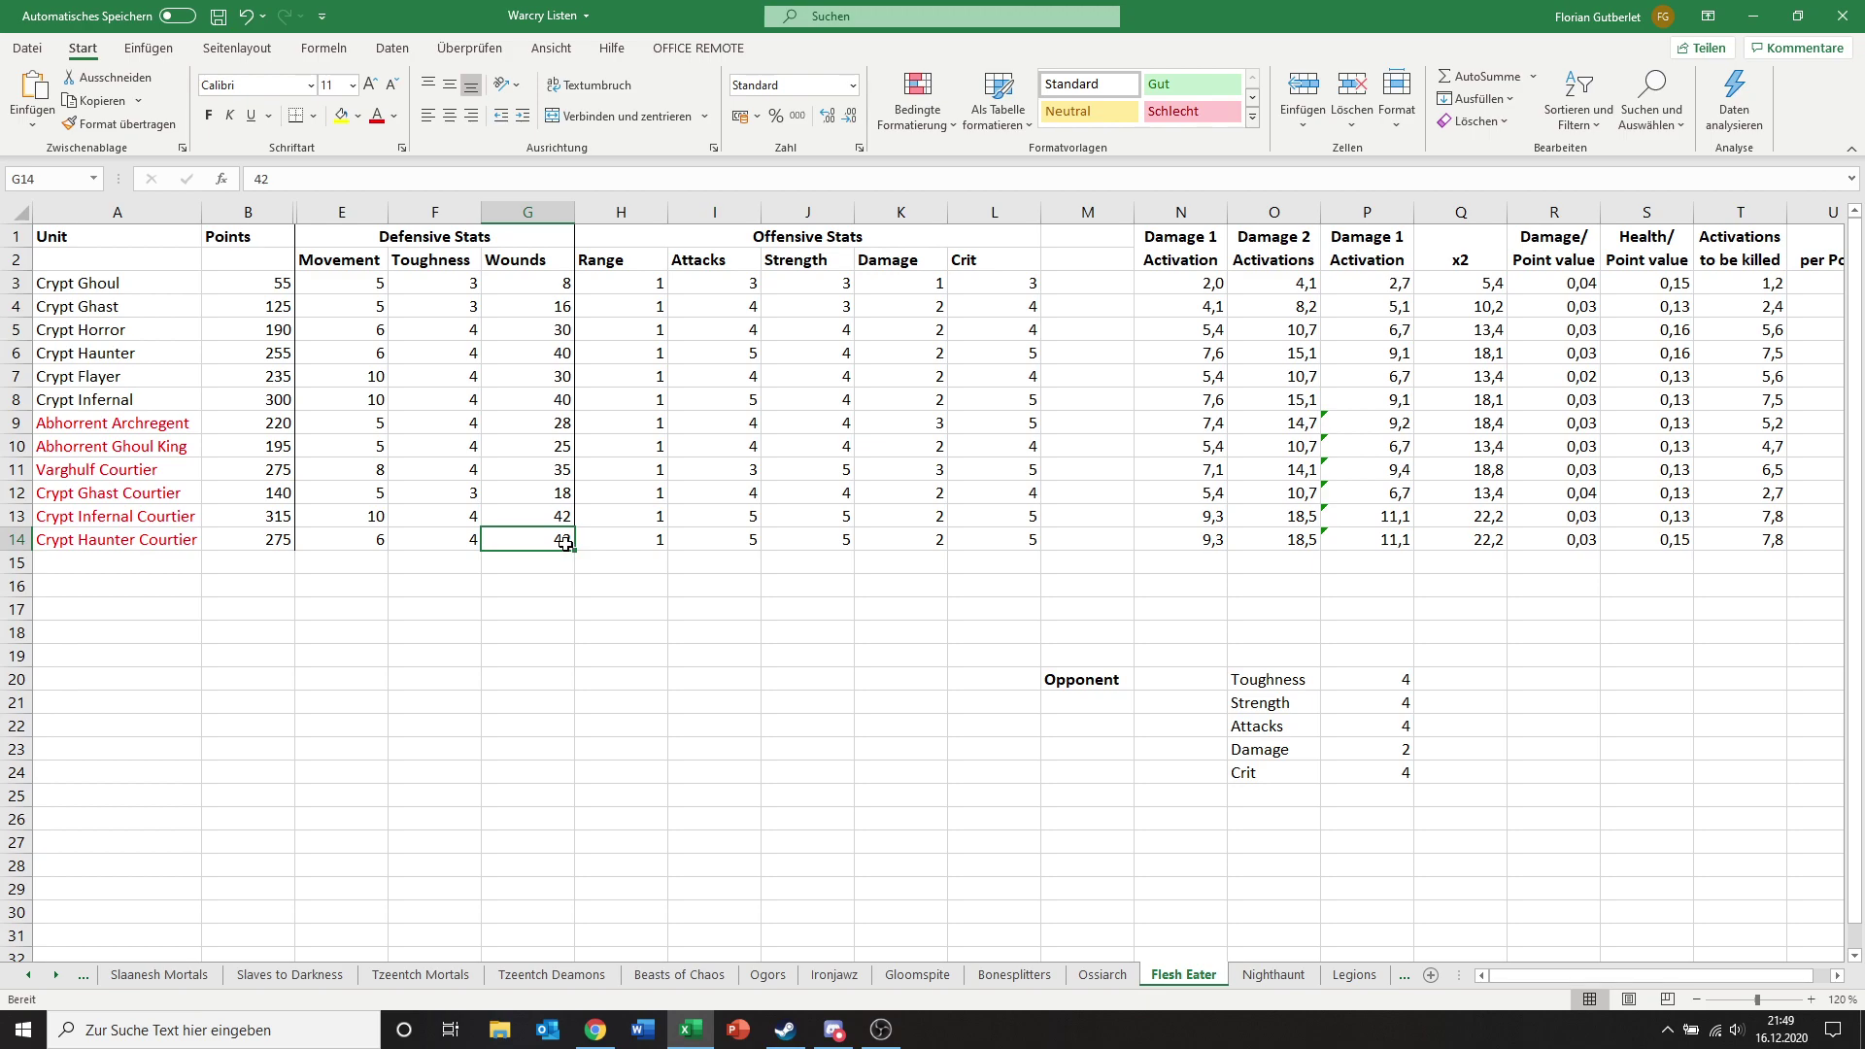
click(830, 544)
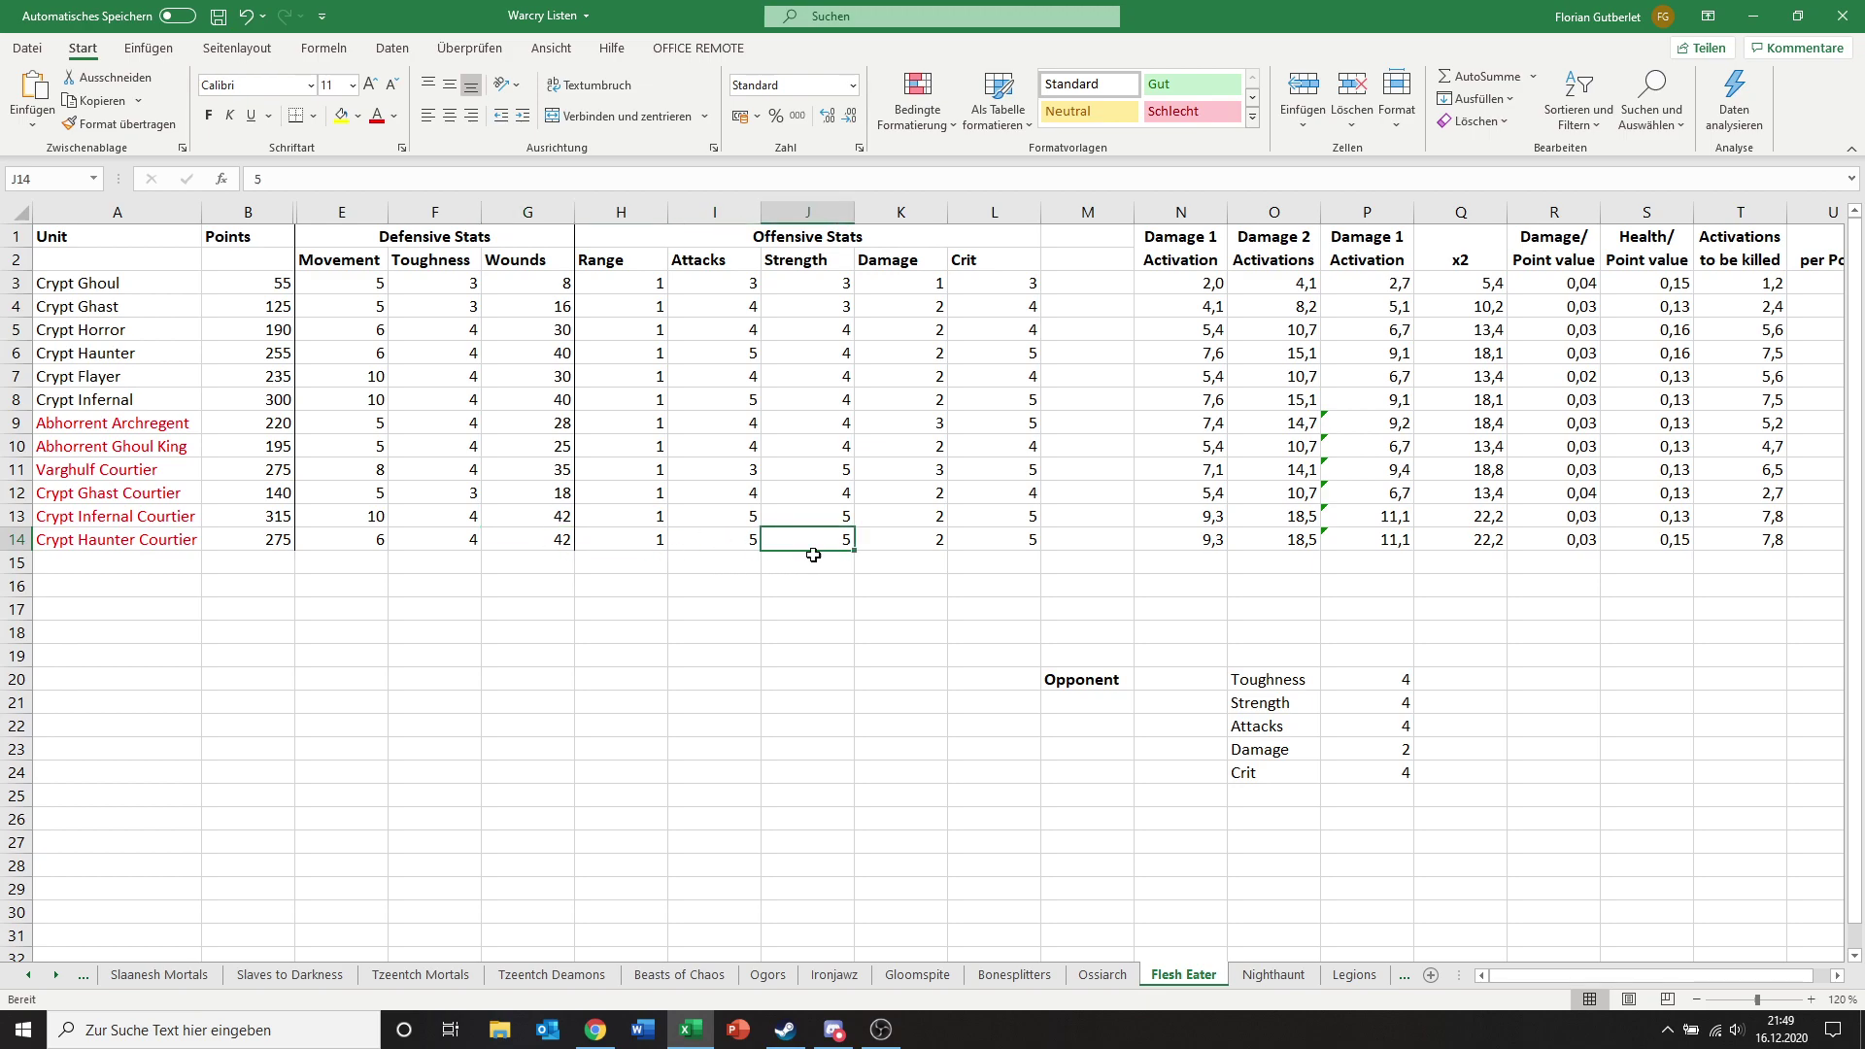
click(1173, 538)
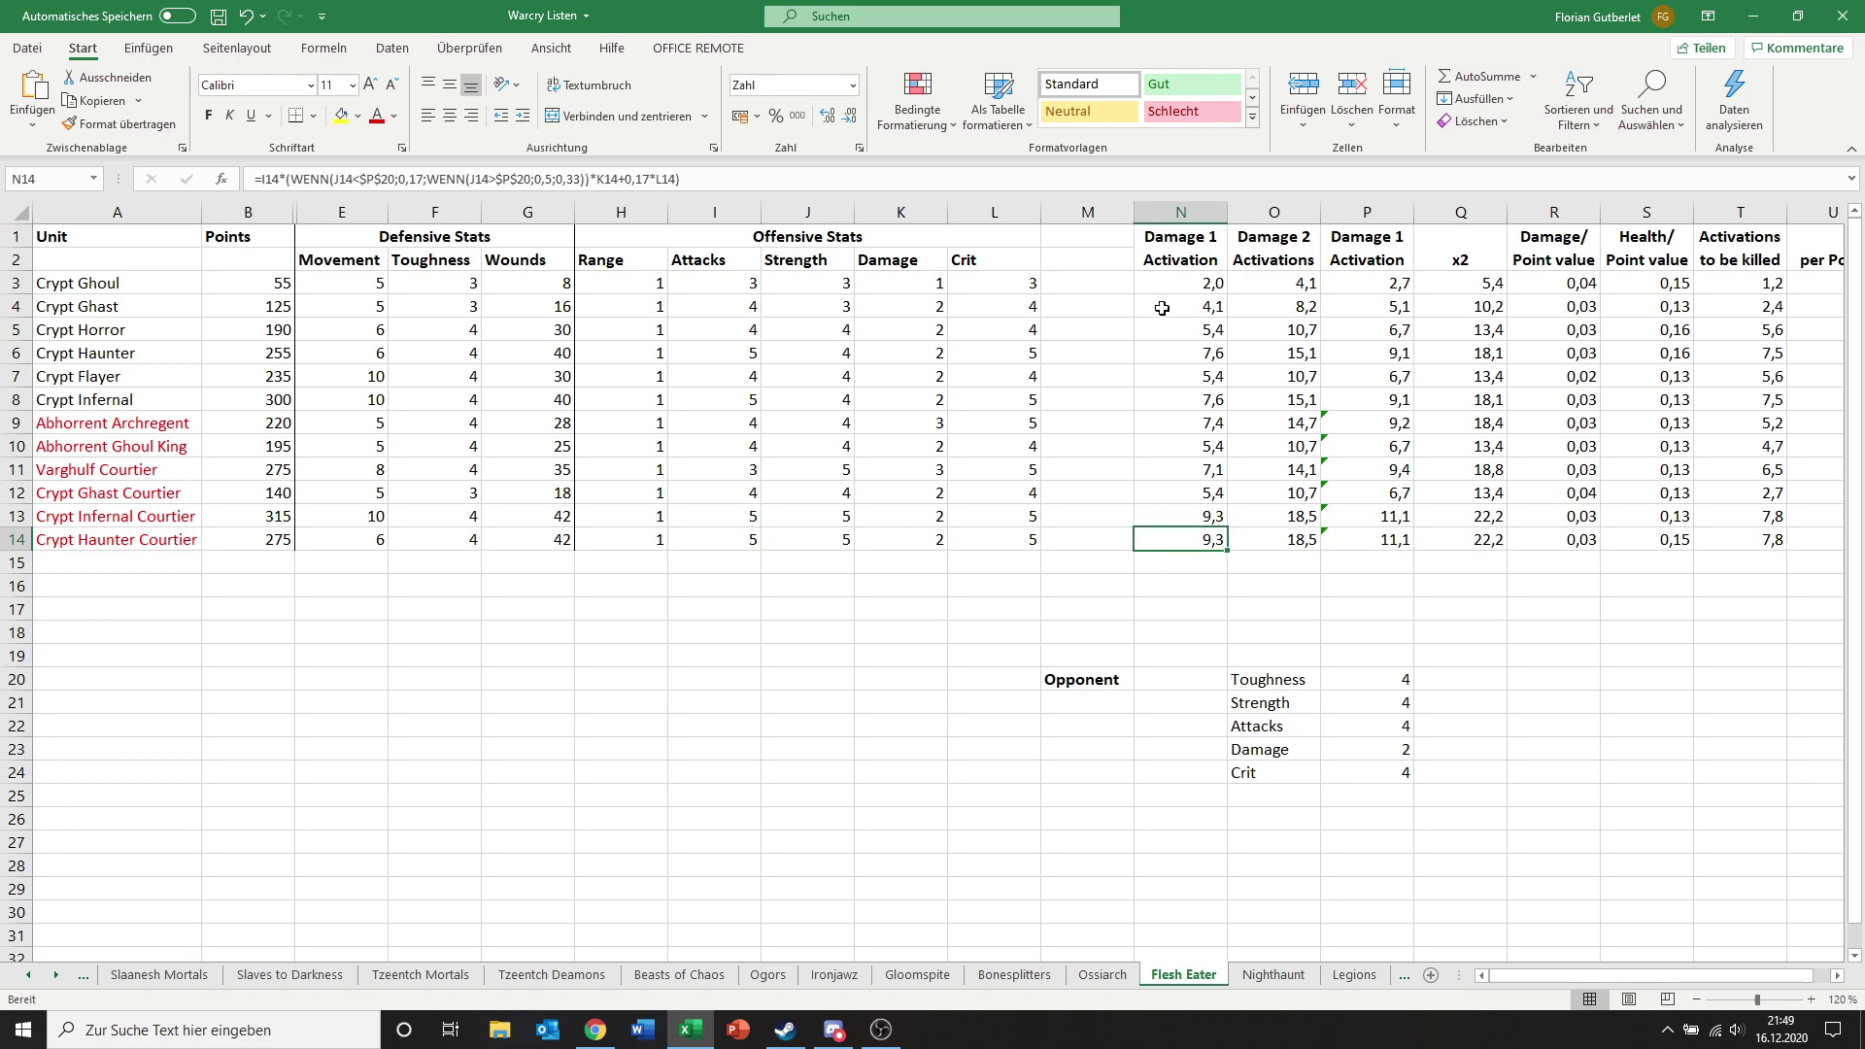
click(1159, 369)
click(1159, 355)
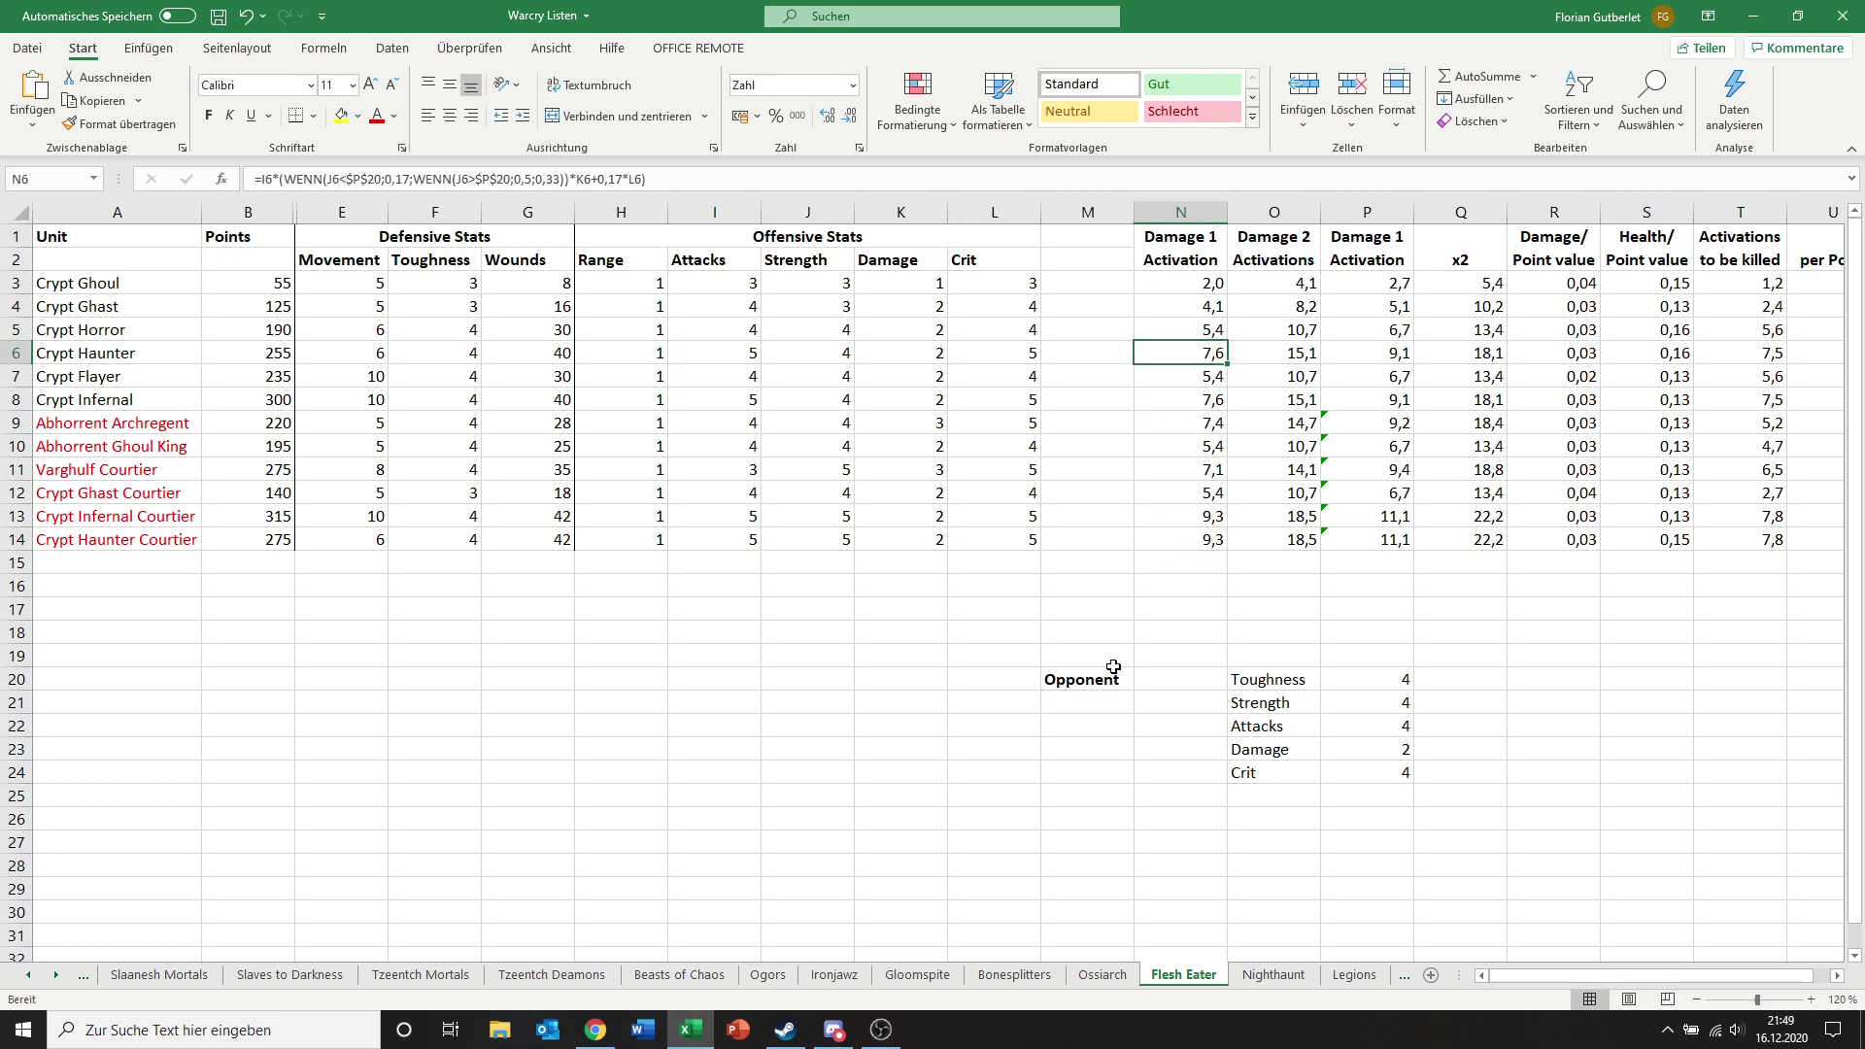
Step: Review the leader list, singling out the four Courtier units as one group and the Abhorrent Archregent and Ghoul King as another
click(146, 521)
click(181, 563)
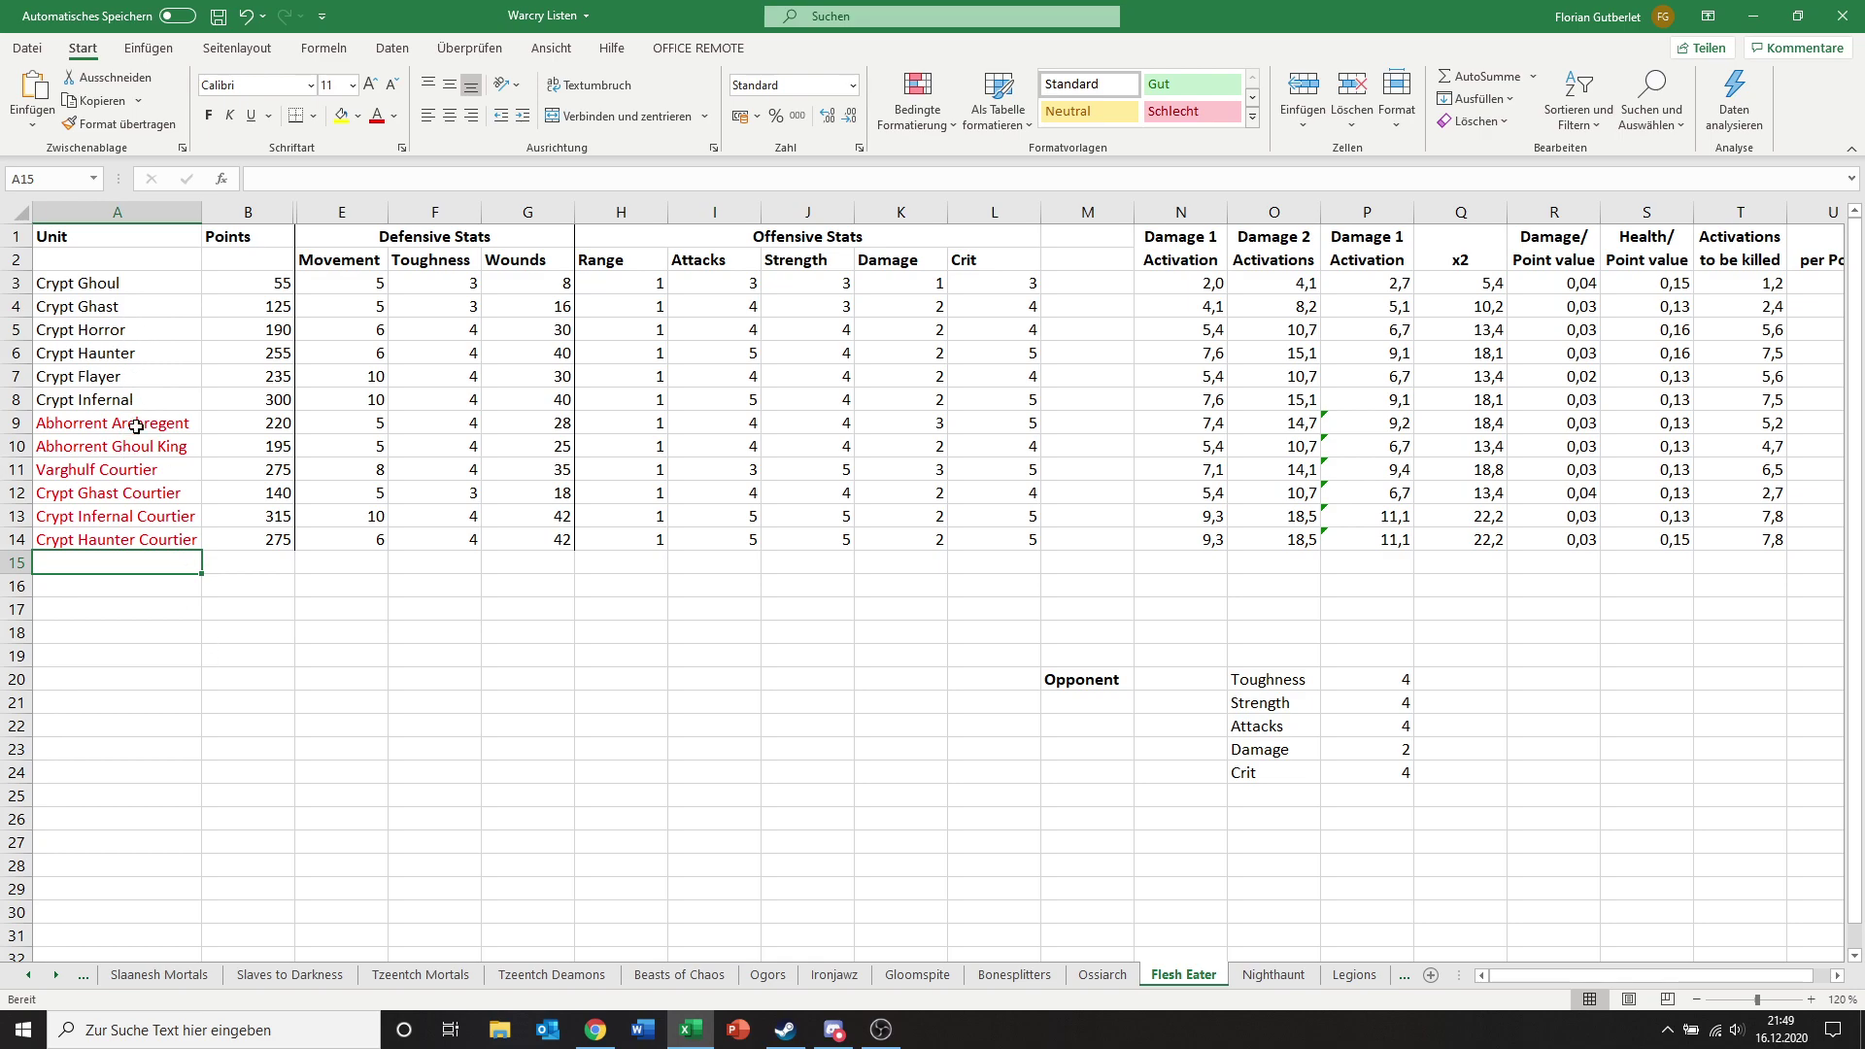
drag(143, 468, 171, 543)
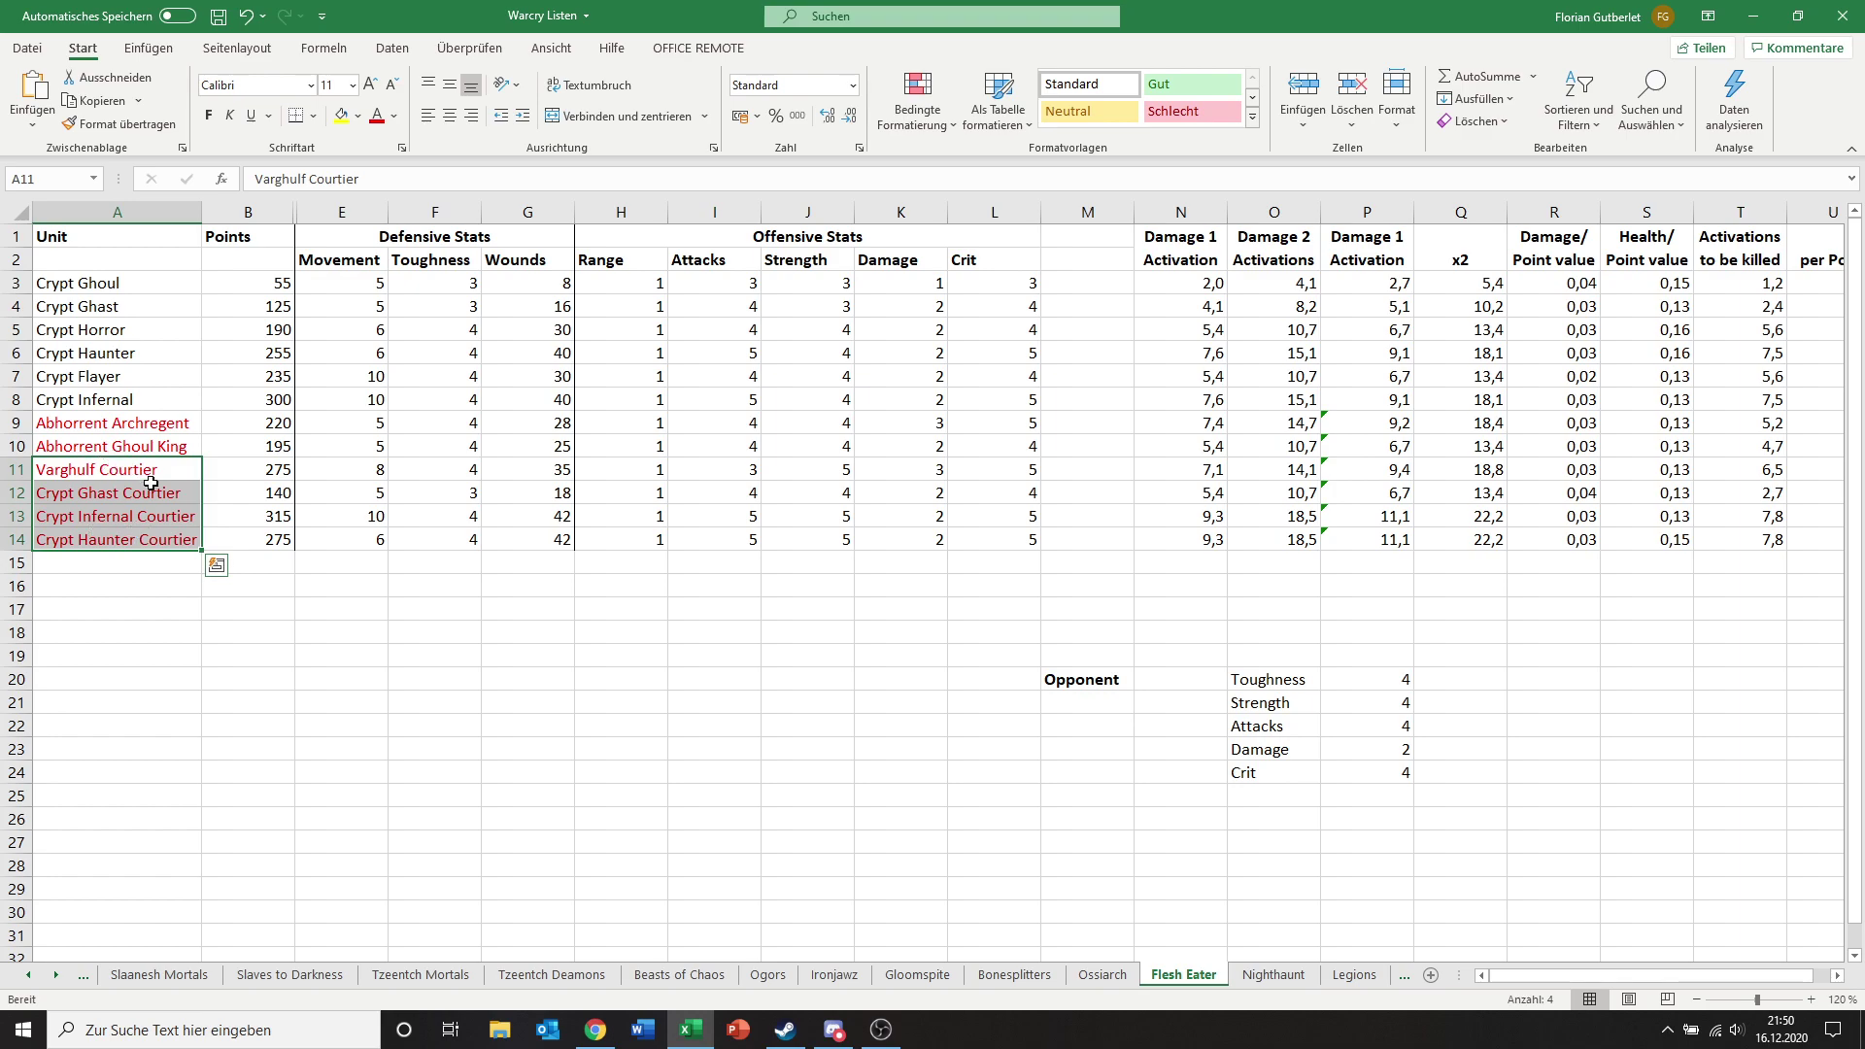
click(114, 592)
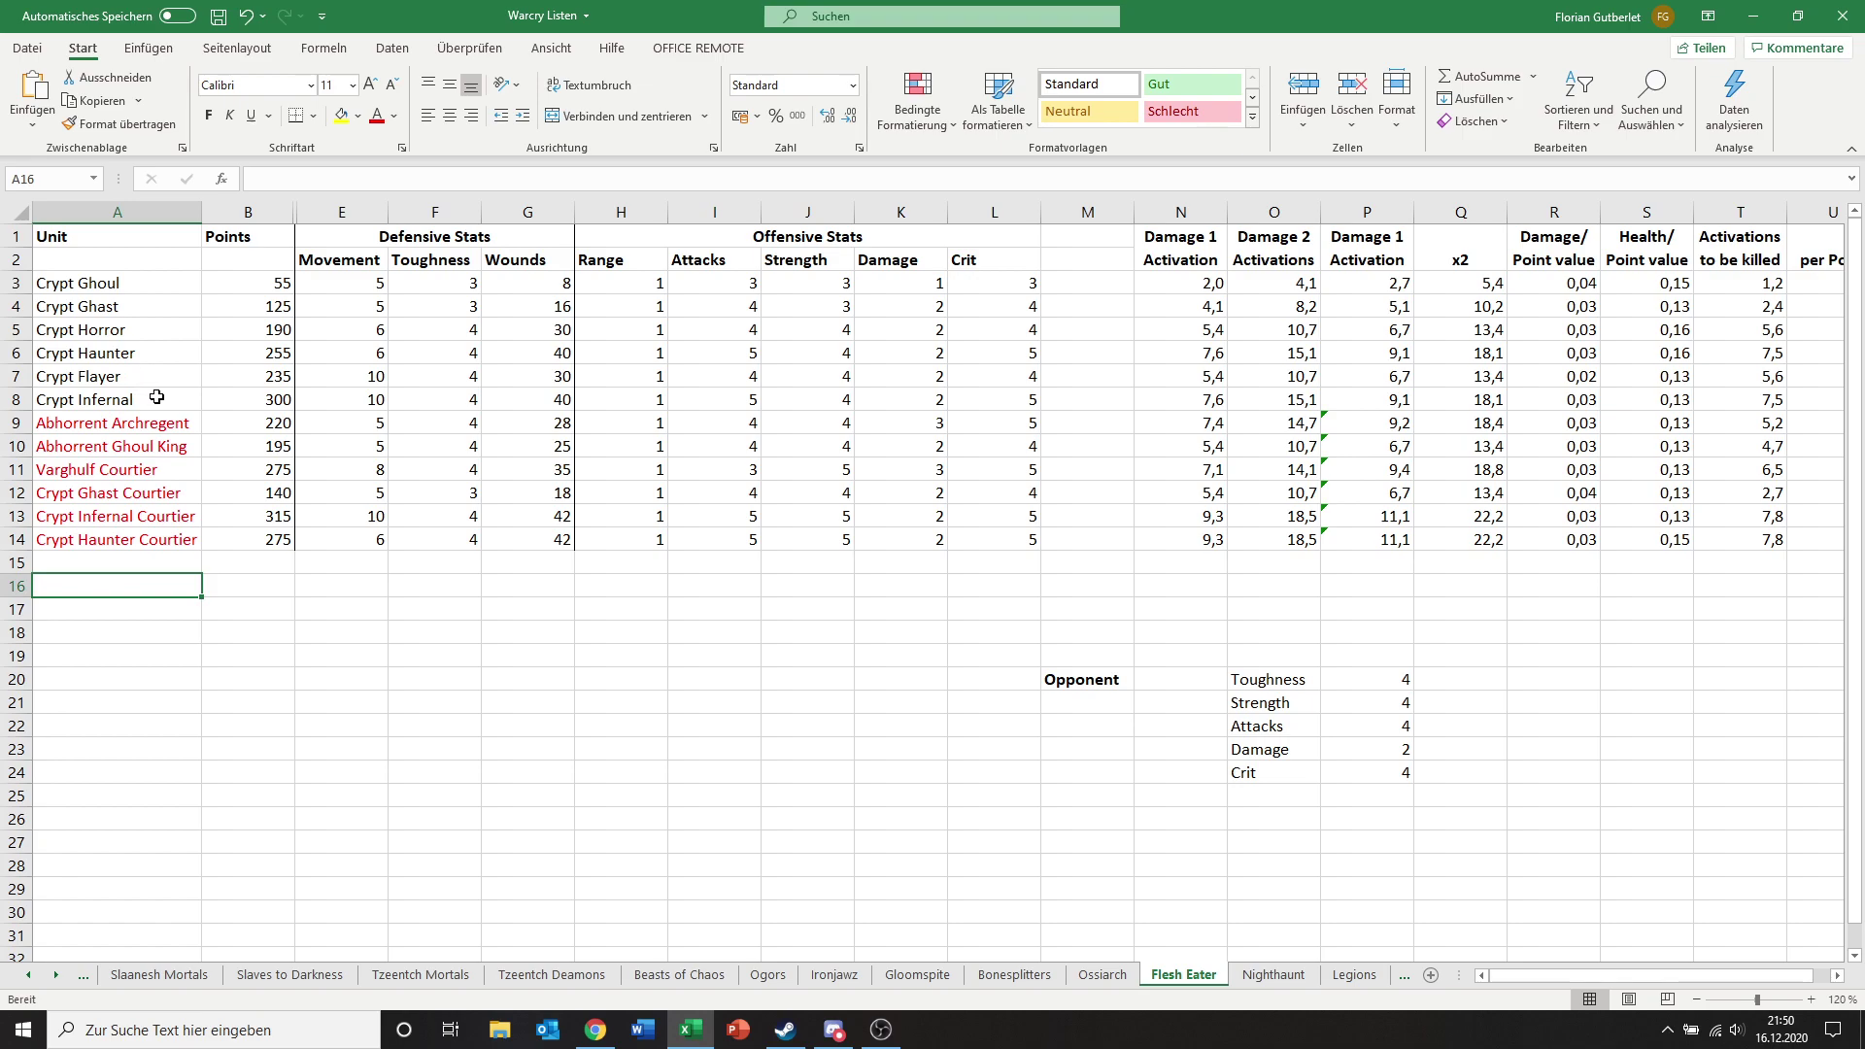
click(173, 426)
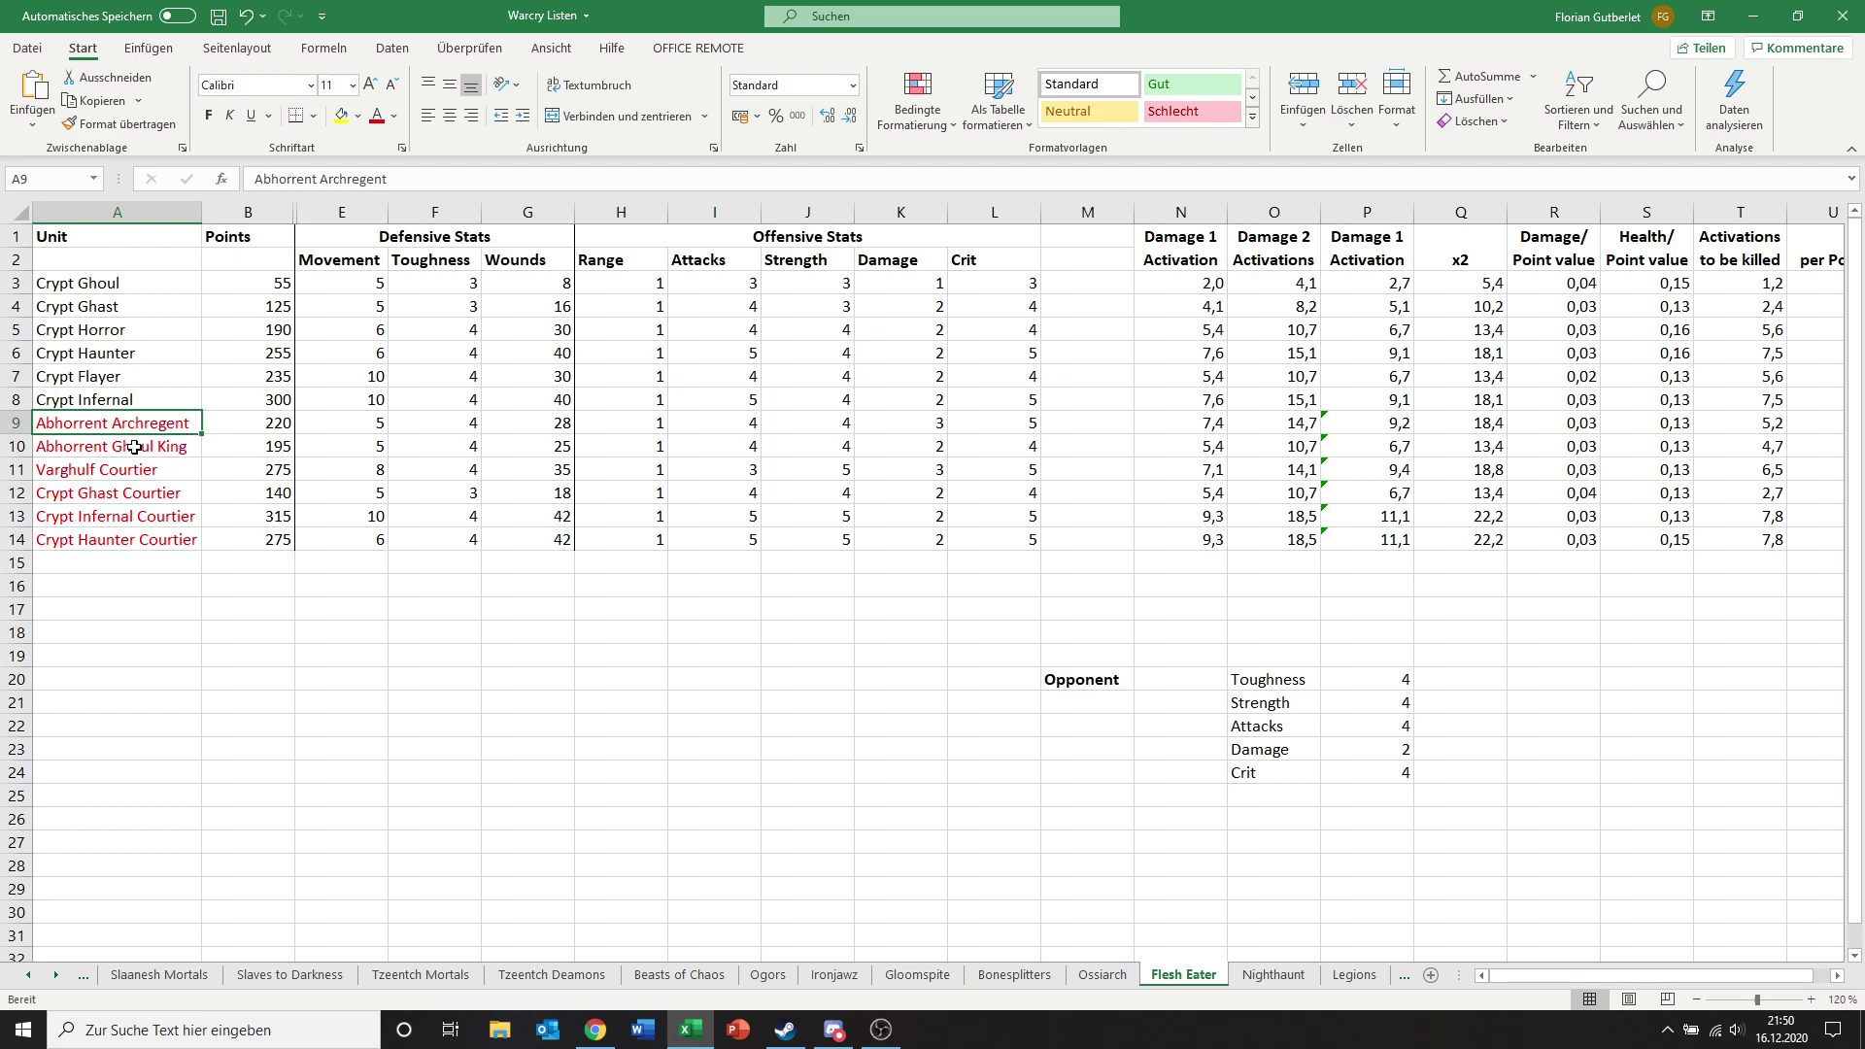
drag(73, 448, 71, 430)
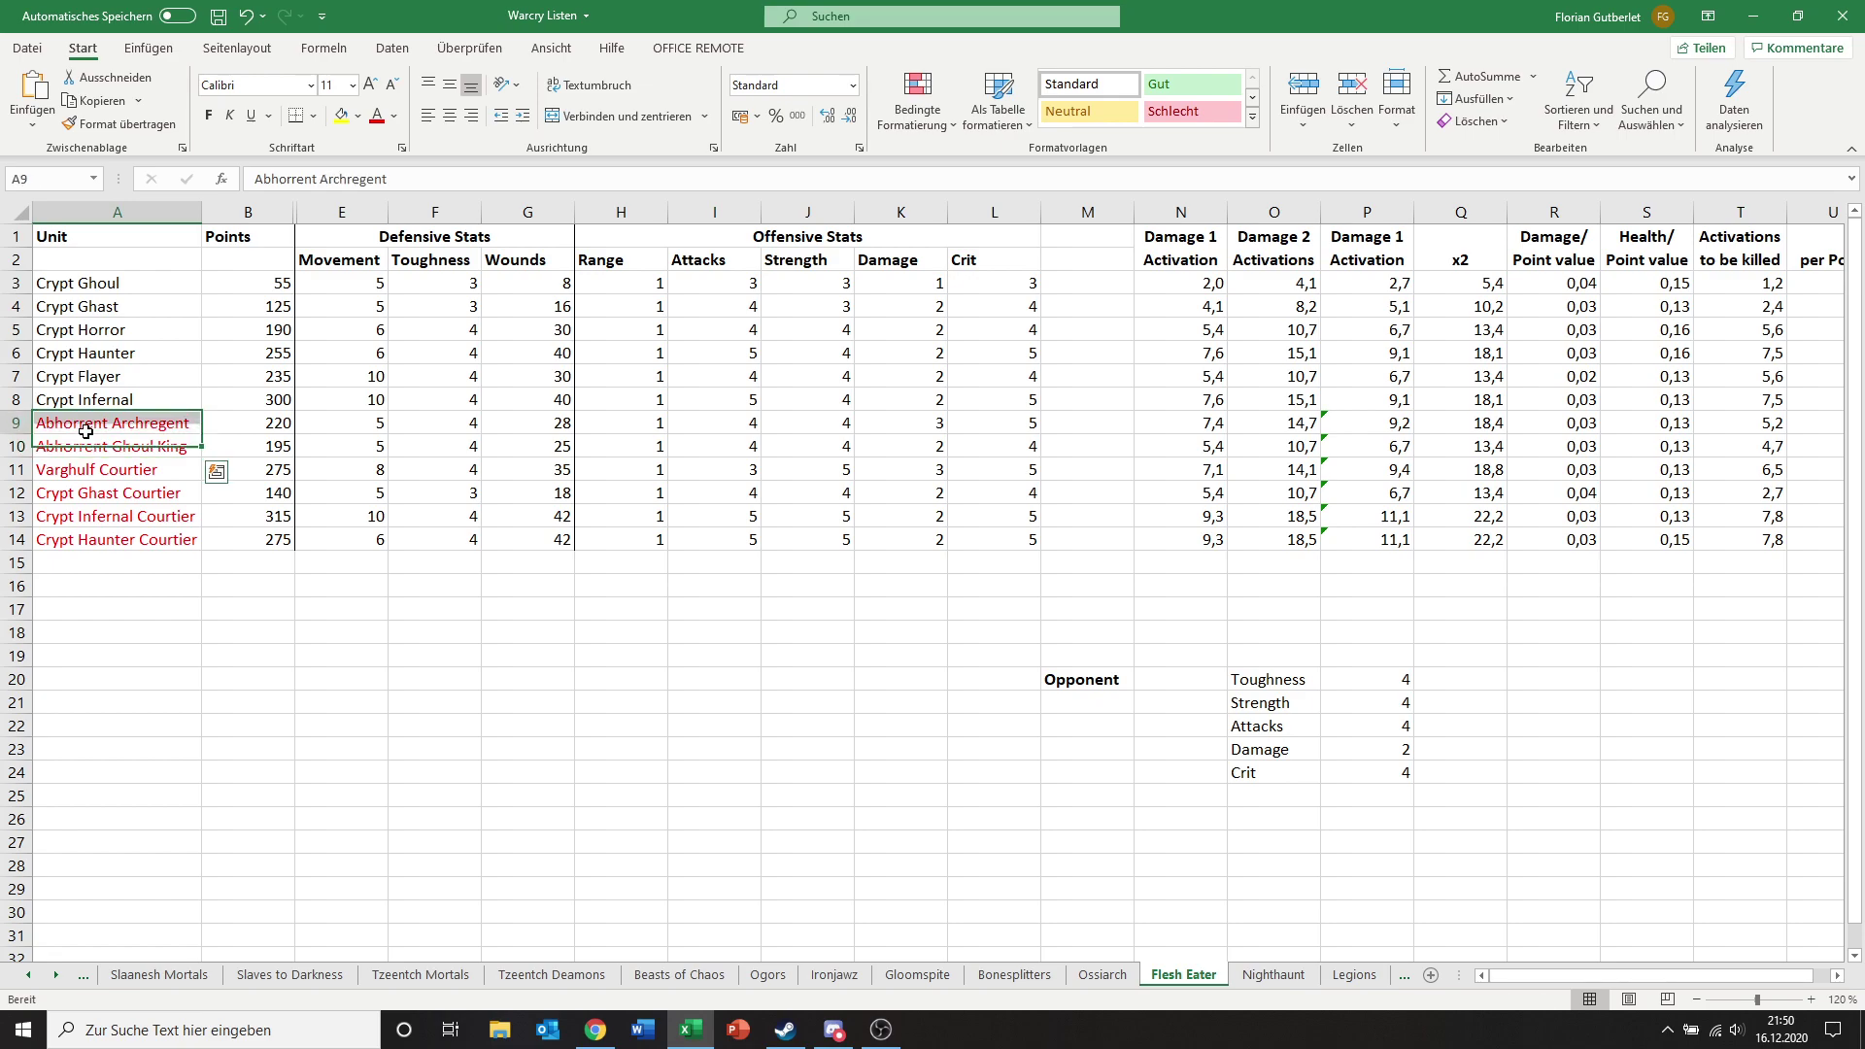
Step: Single out the Abhorrent Archregent and the group of four Courtiers in the unit list
click(87, 432)
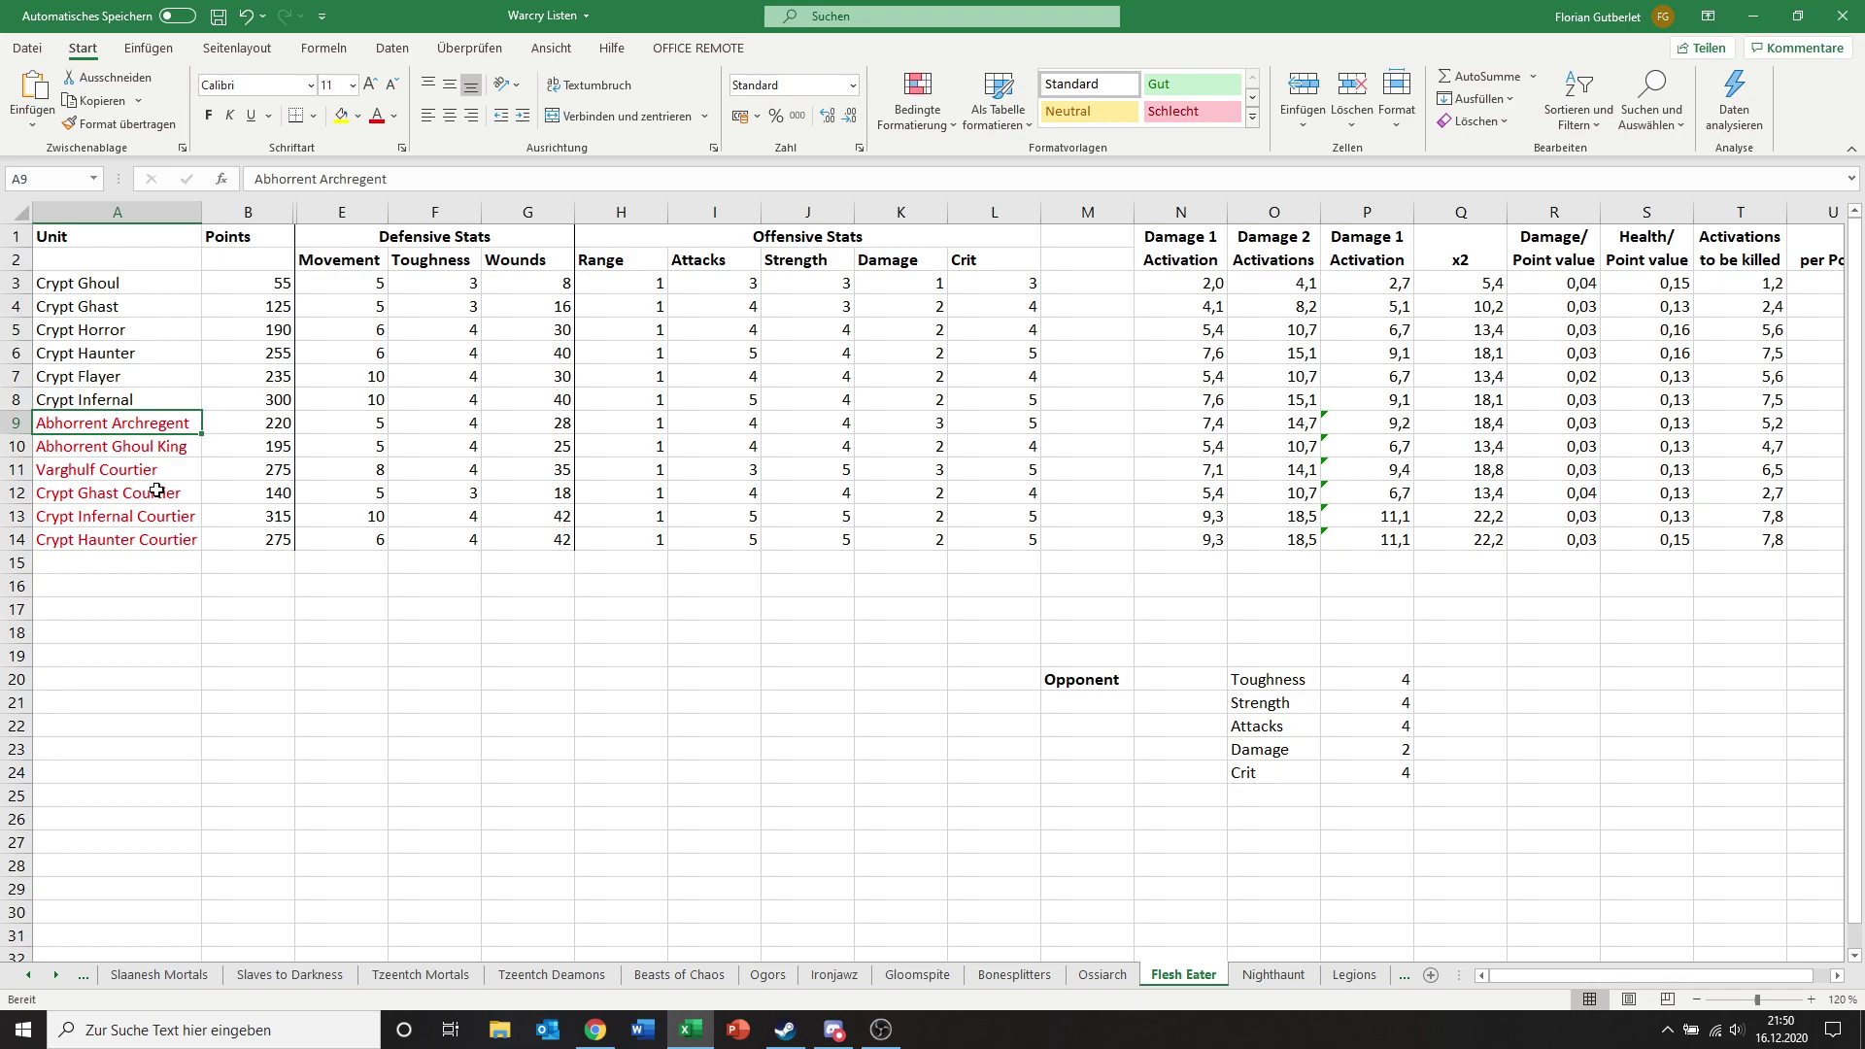
drag(148, 466, 183, 559)
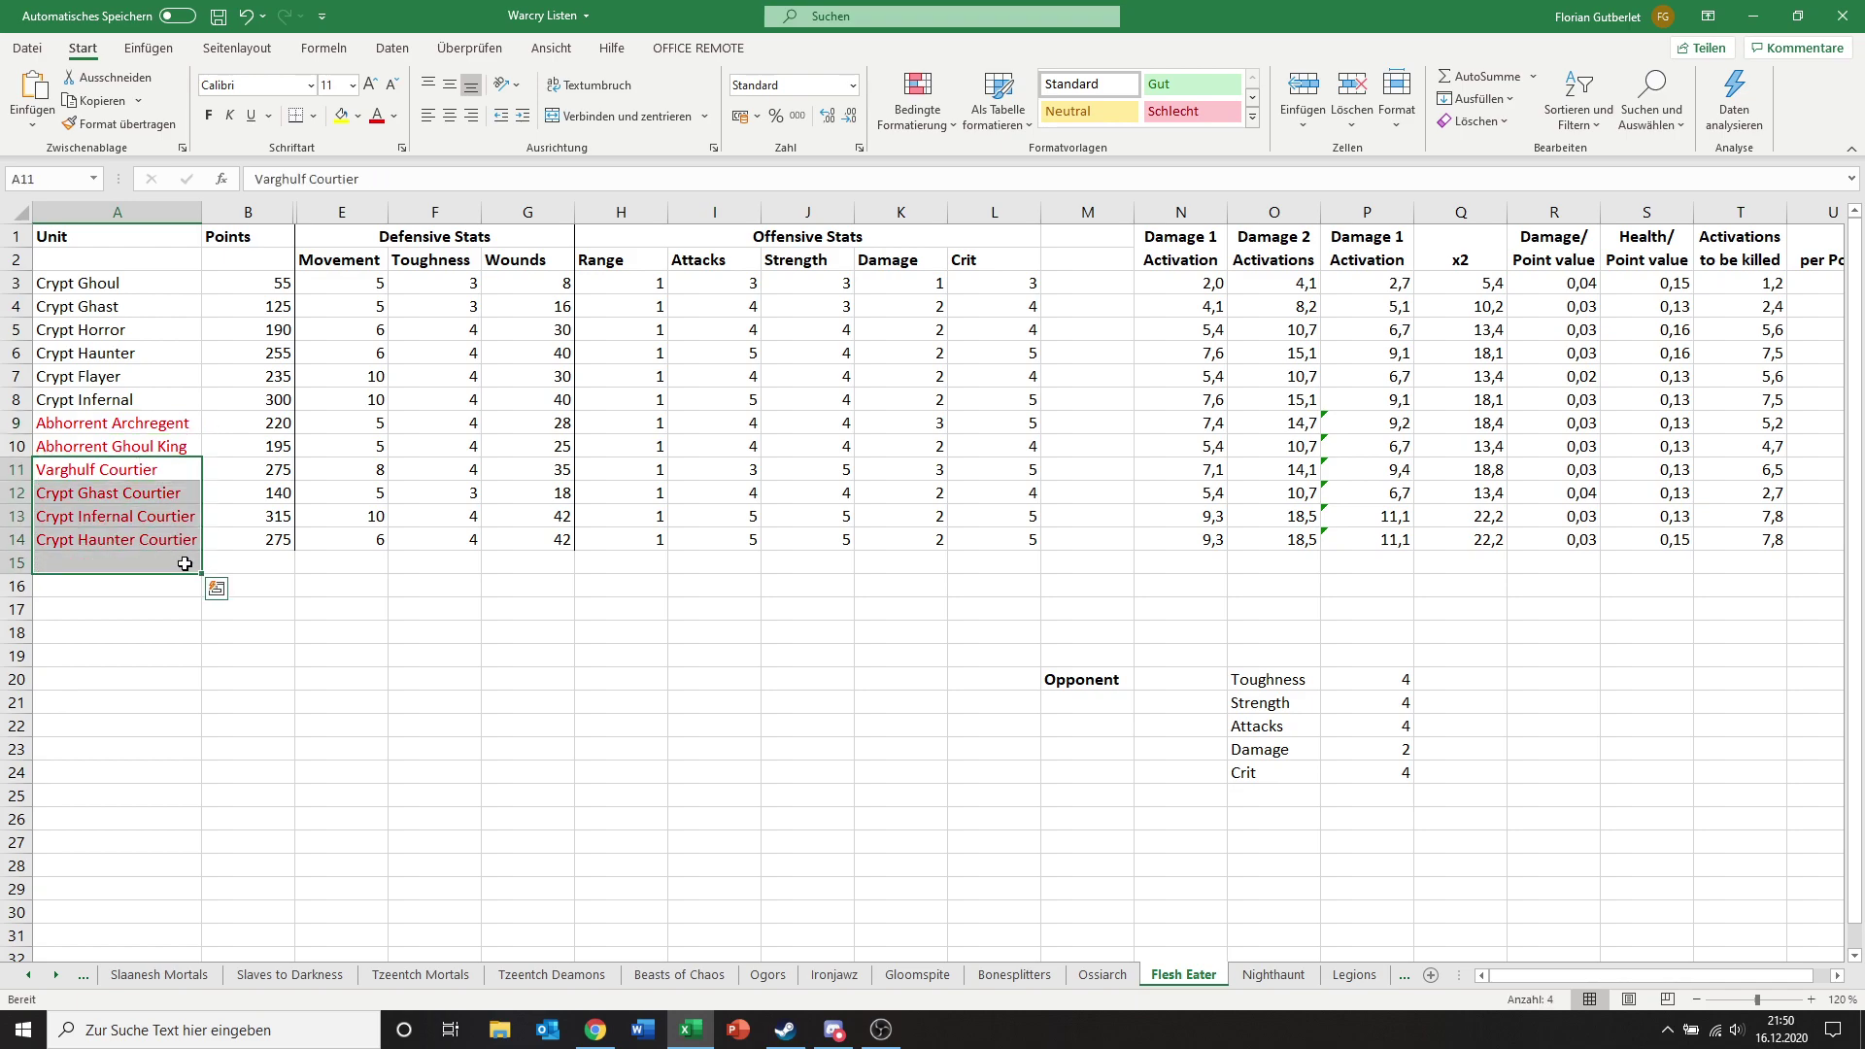
click(179, 589)
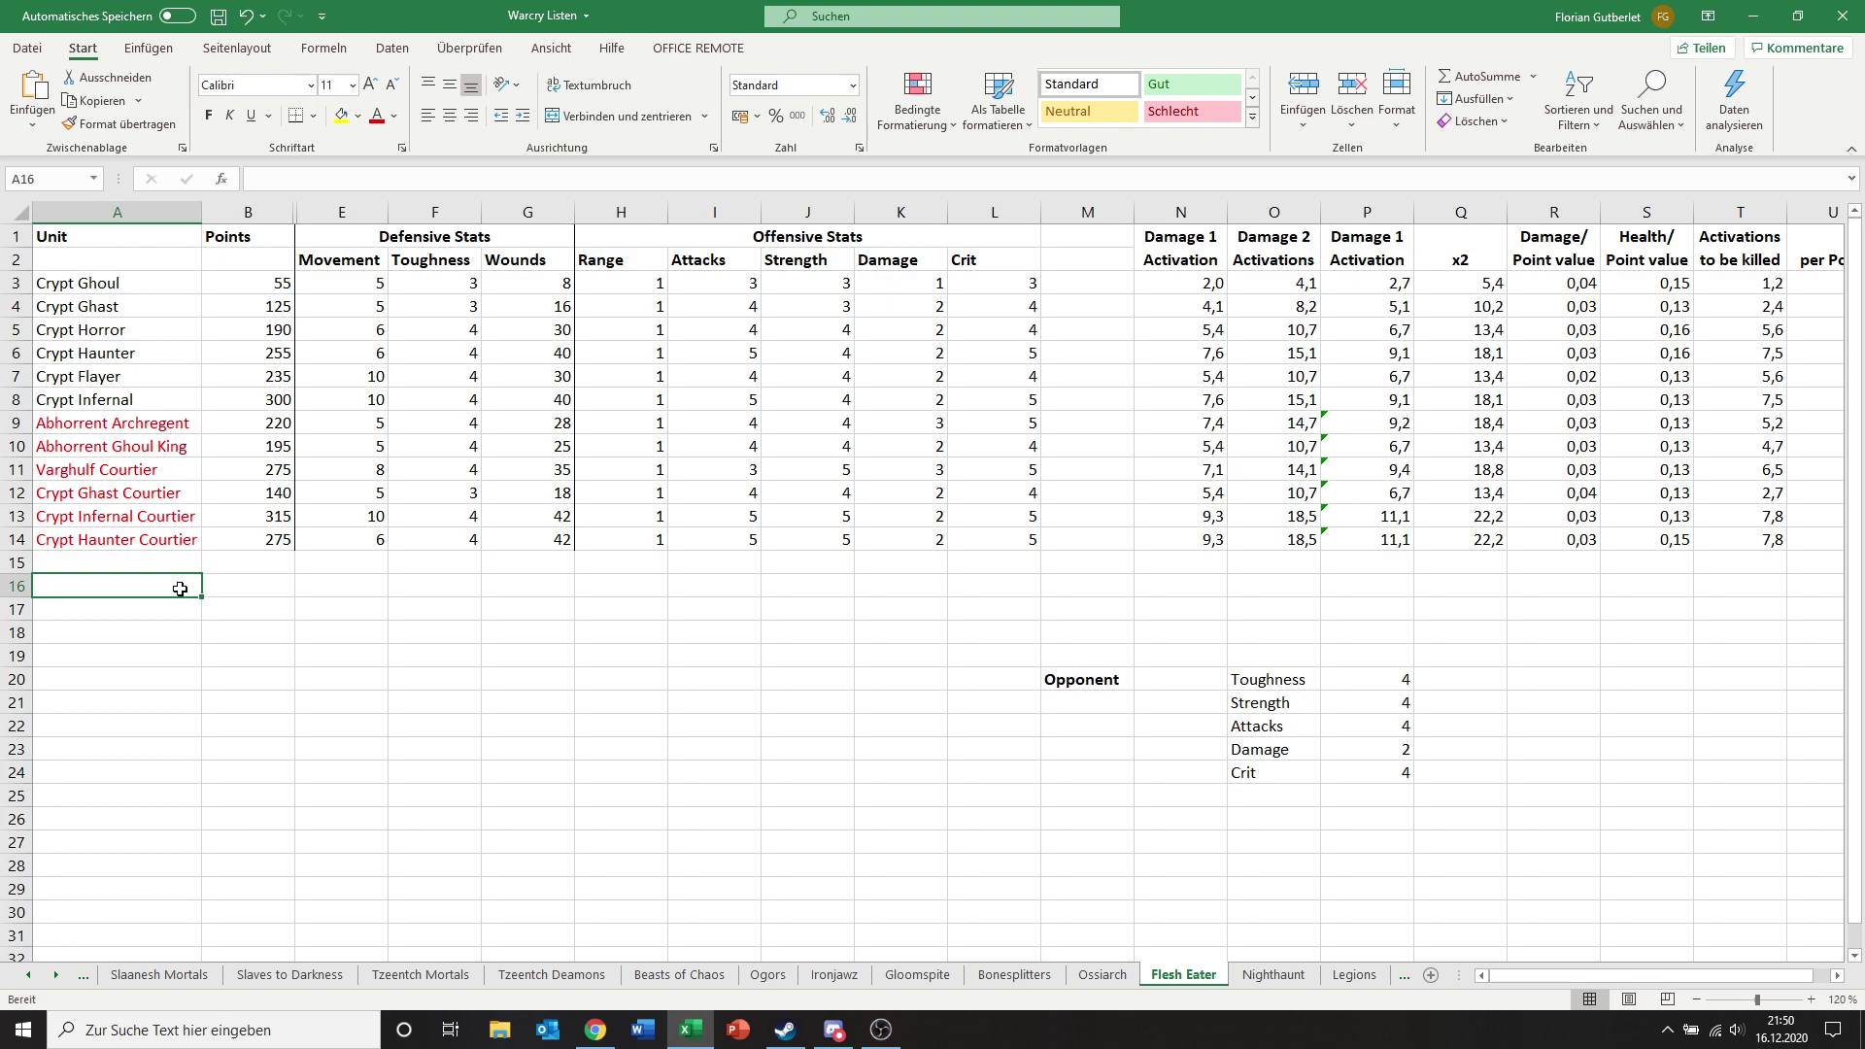
Step: Switch to the Warcry Fighters Stats Death sheet in Google Sheets and compare the leaders' damage per point value
key(alt+Tab)
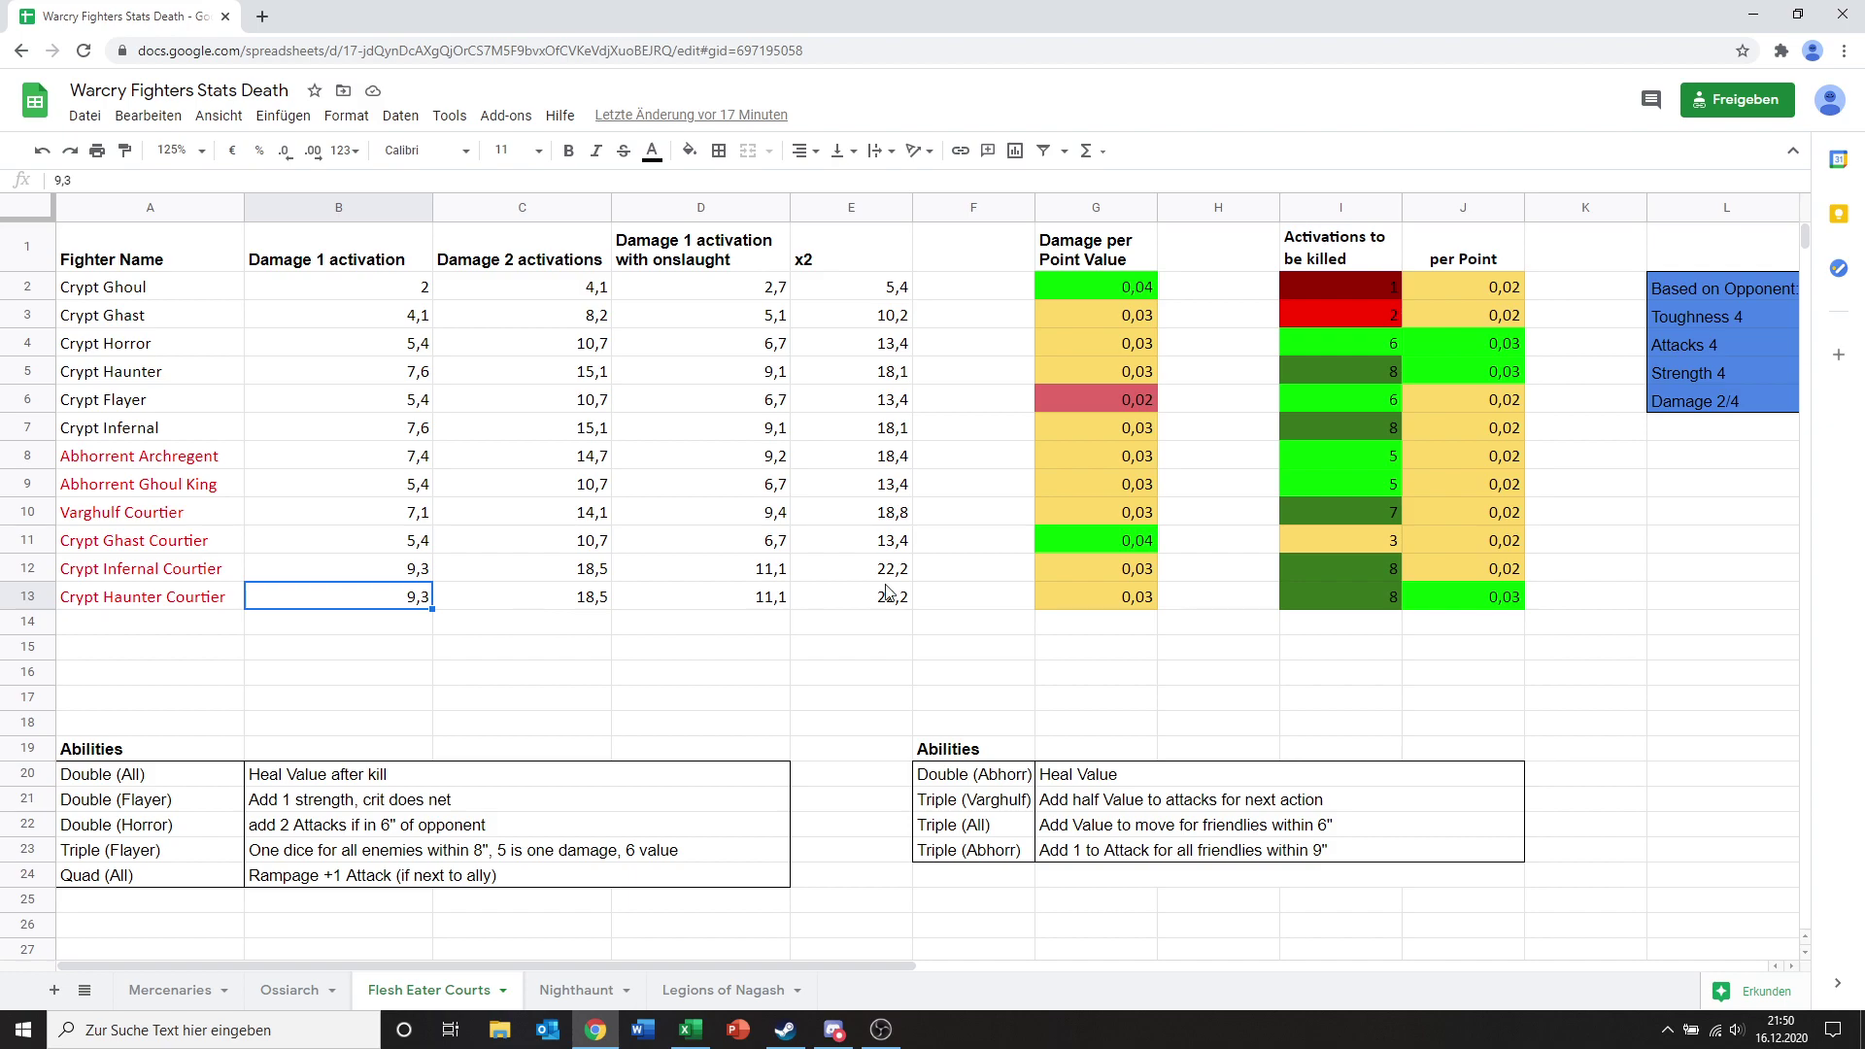
click(1088, 464)
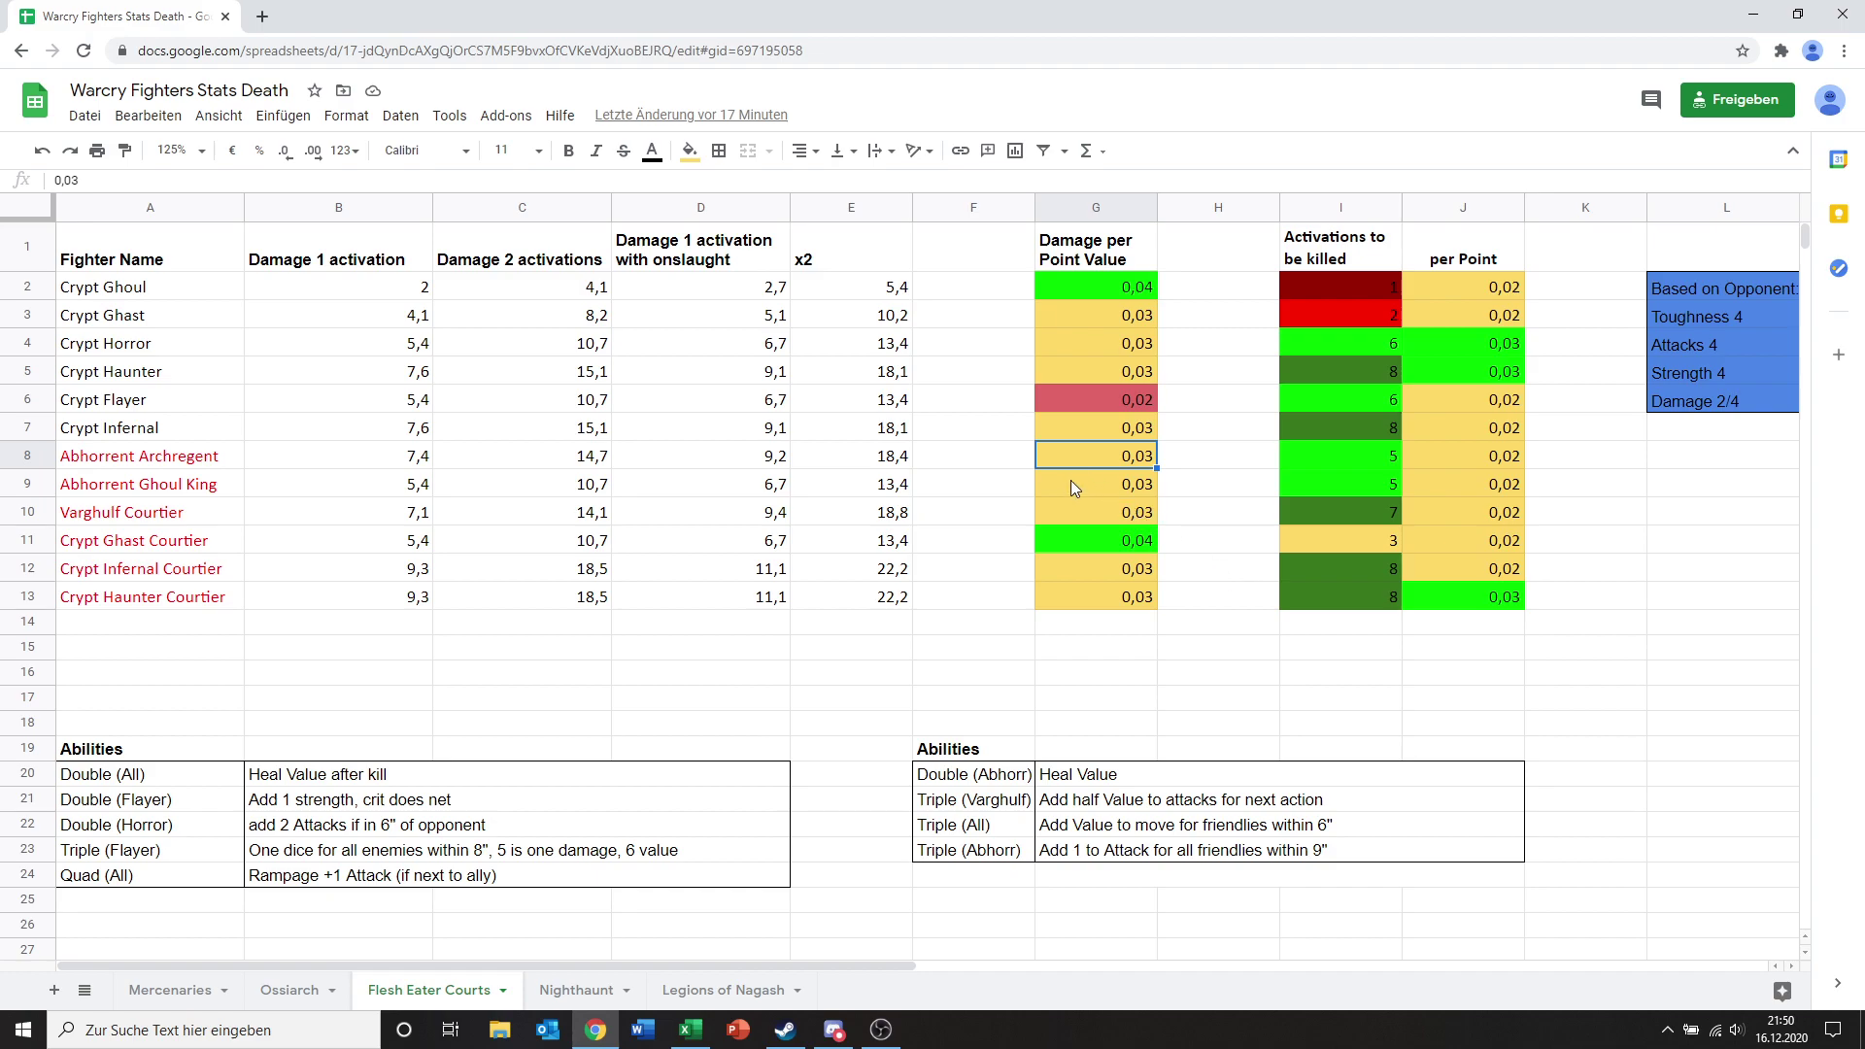
click(1084, 511)
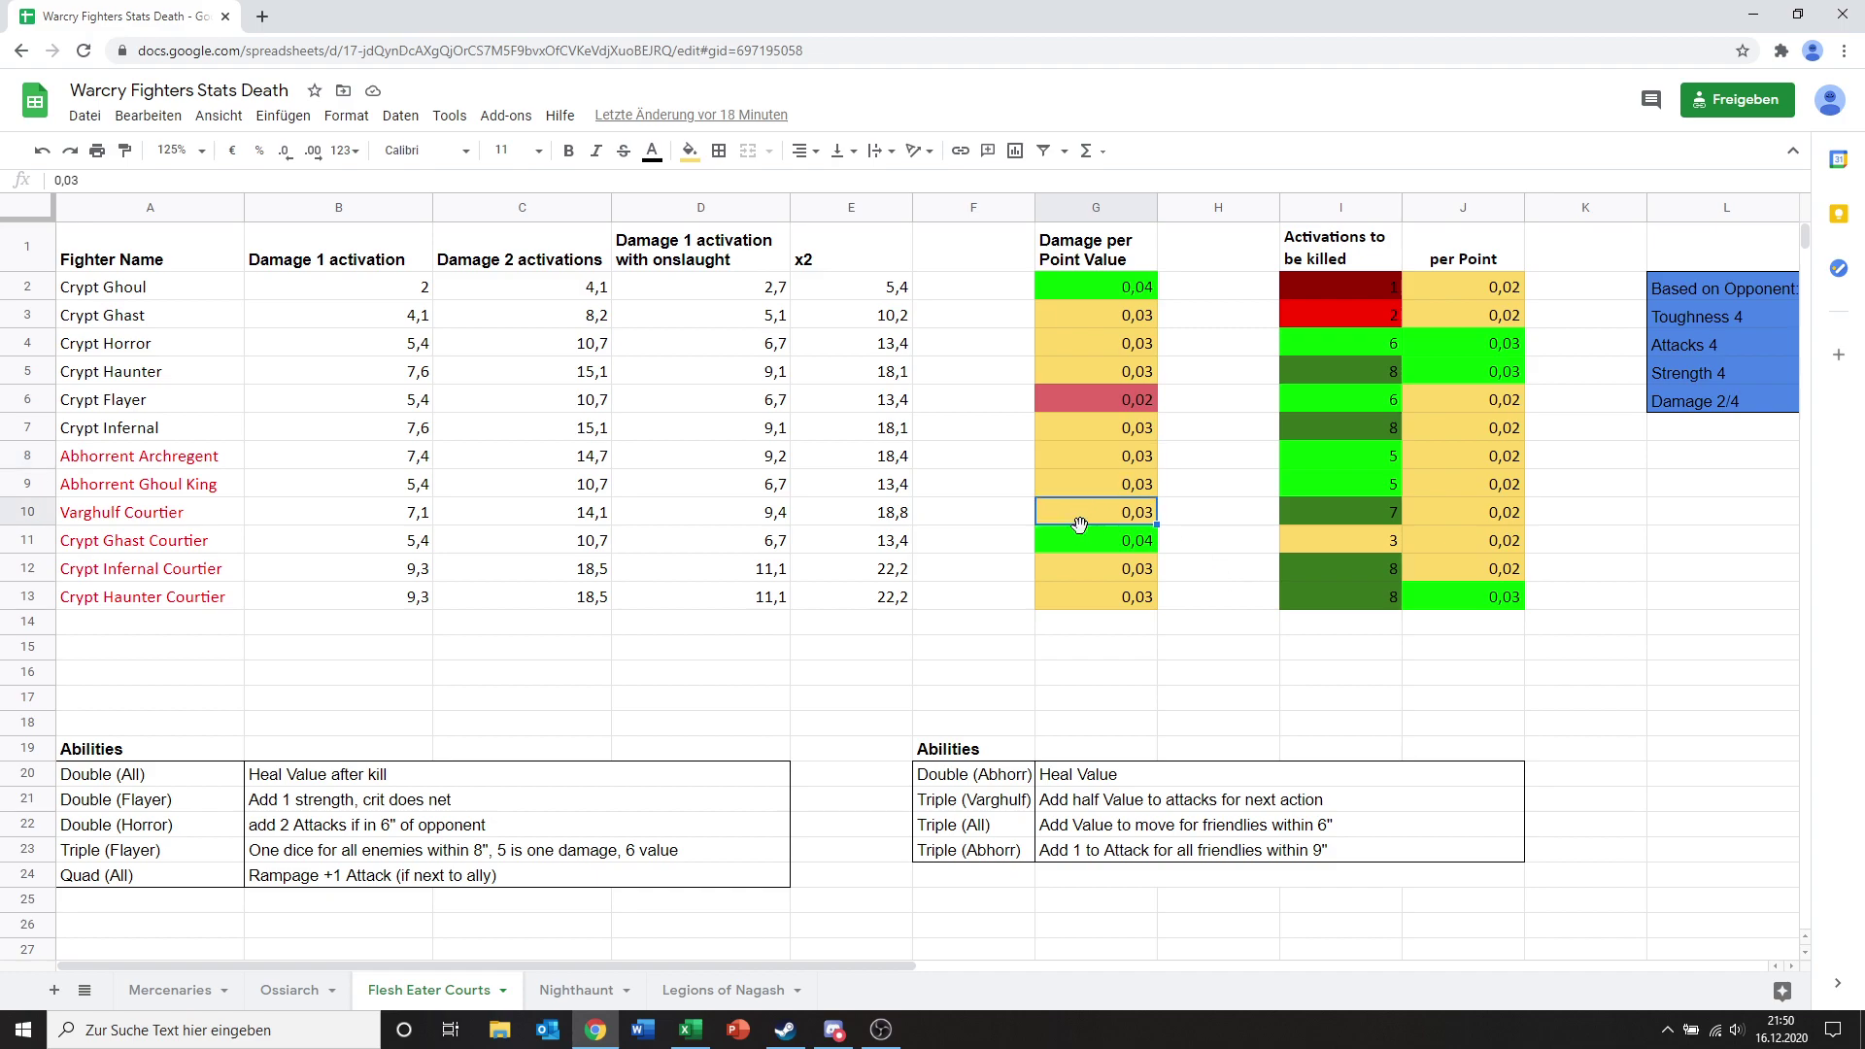
click(1080, 574)
click(1075, 598)
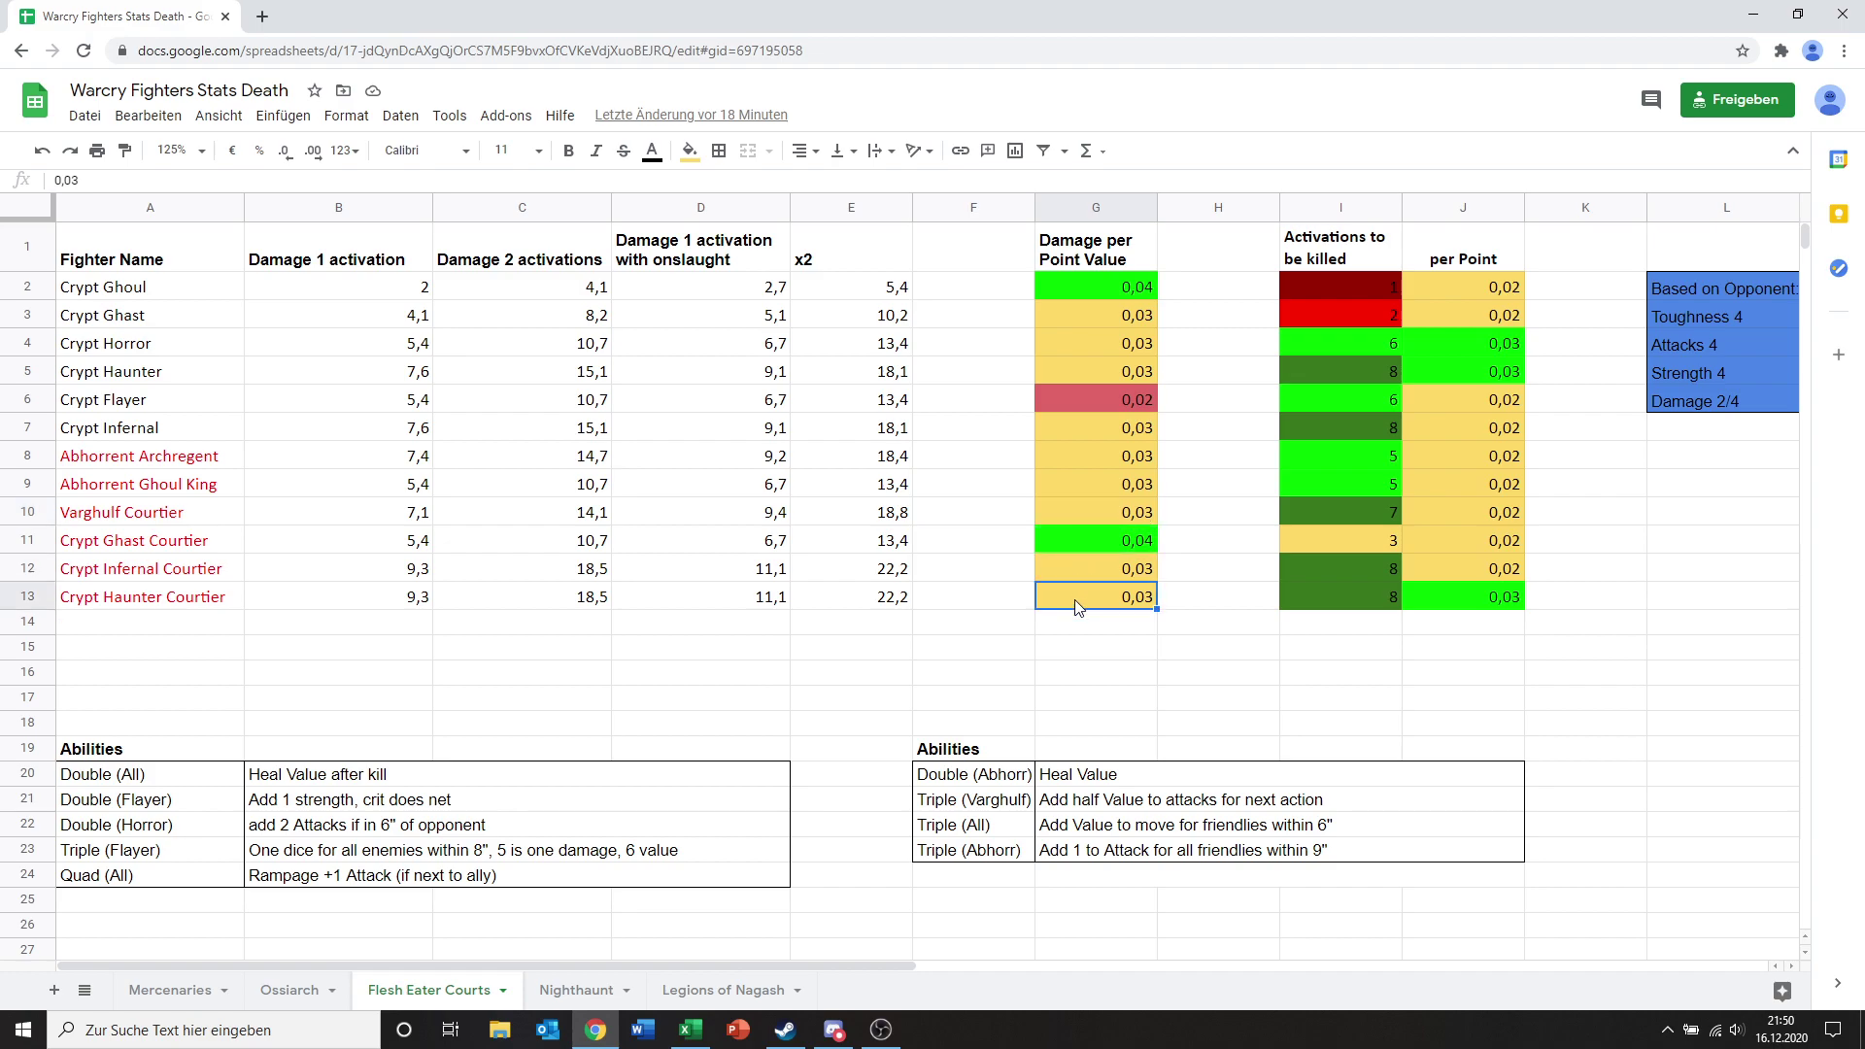
drag(1080, 579, 1080, 589)
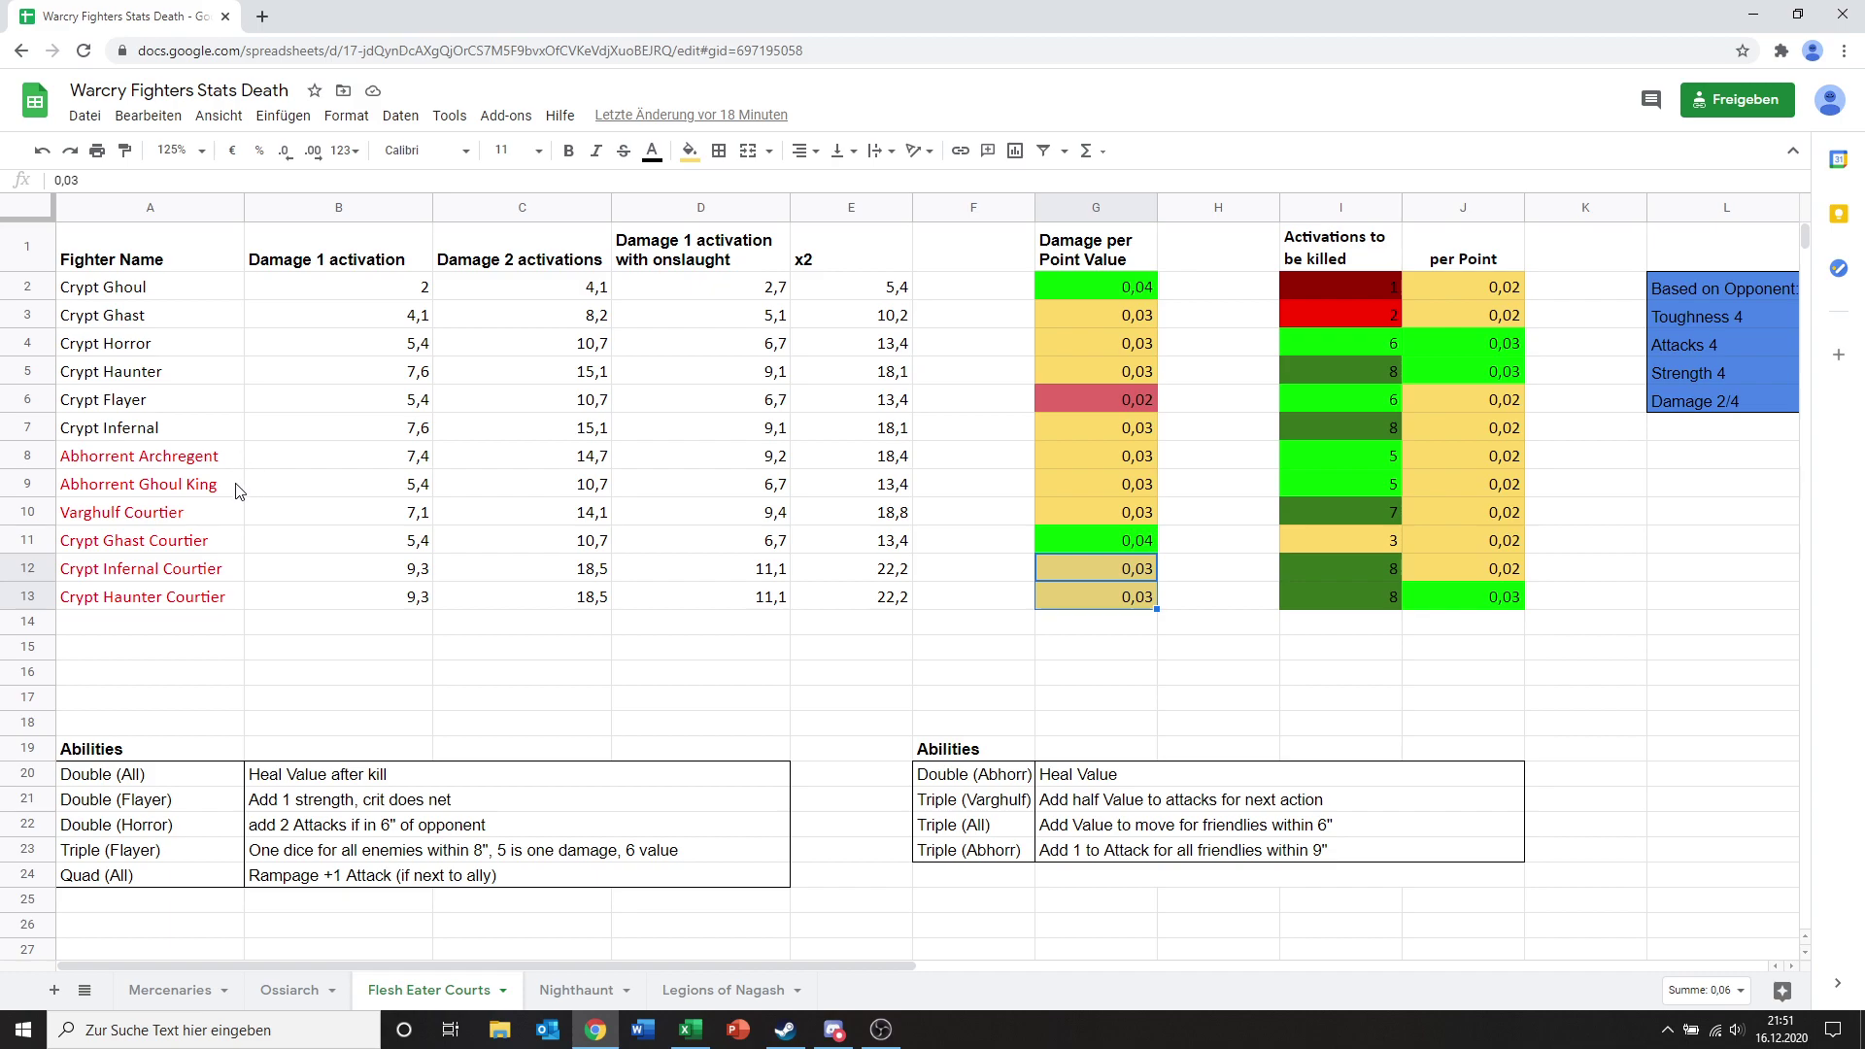
Step: Check the Varghulf and Crypt Infernal Courtiers, and compare the Crypt Infernal Courtier's damage per point value with the Crypt Ghast Courtier's
click(220, 521)
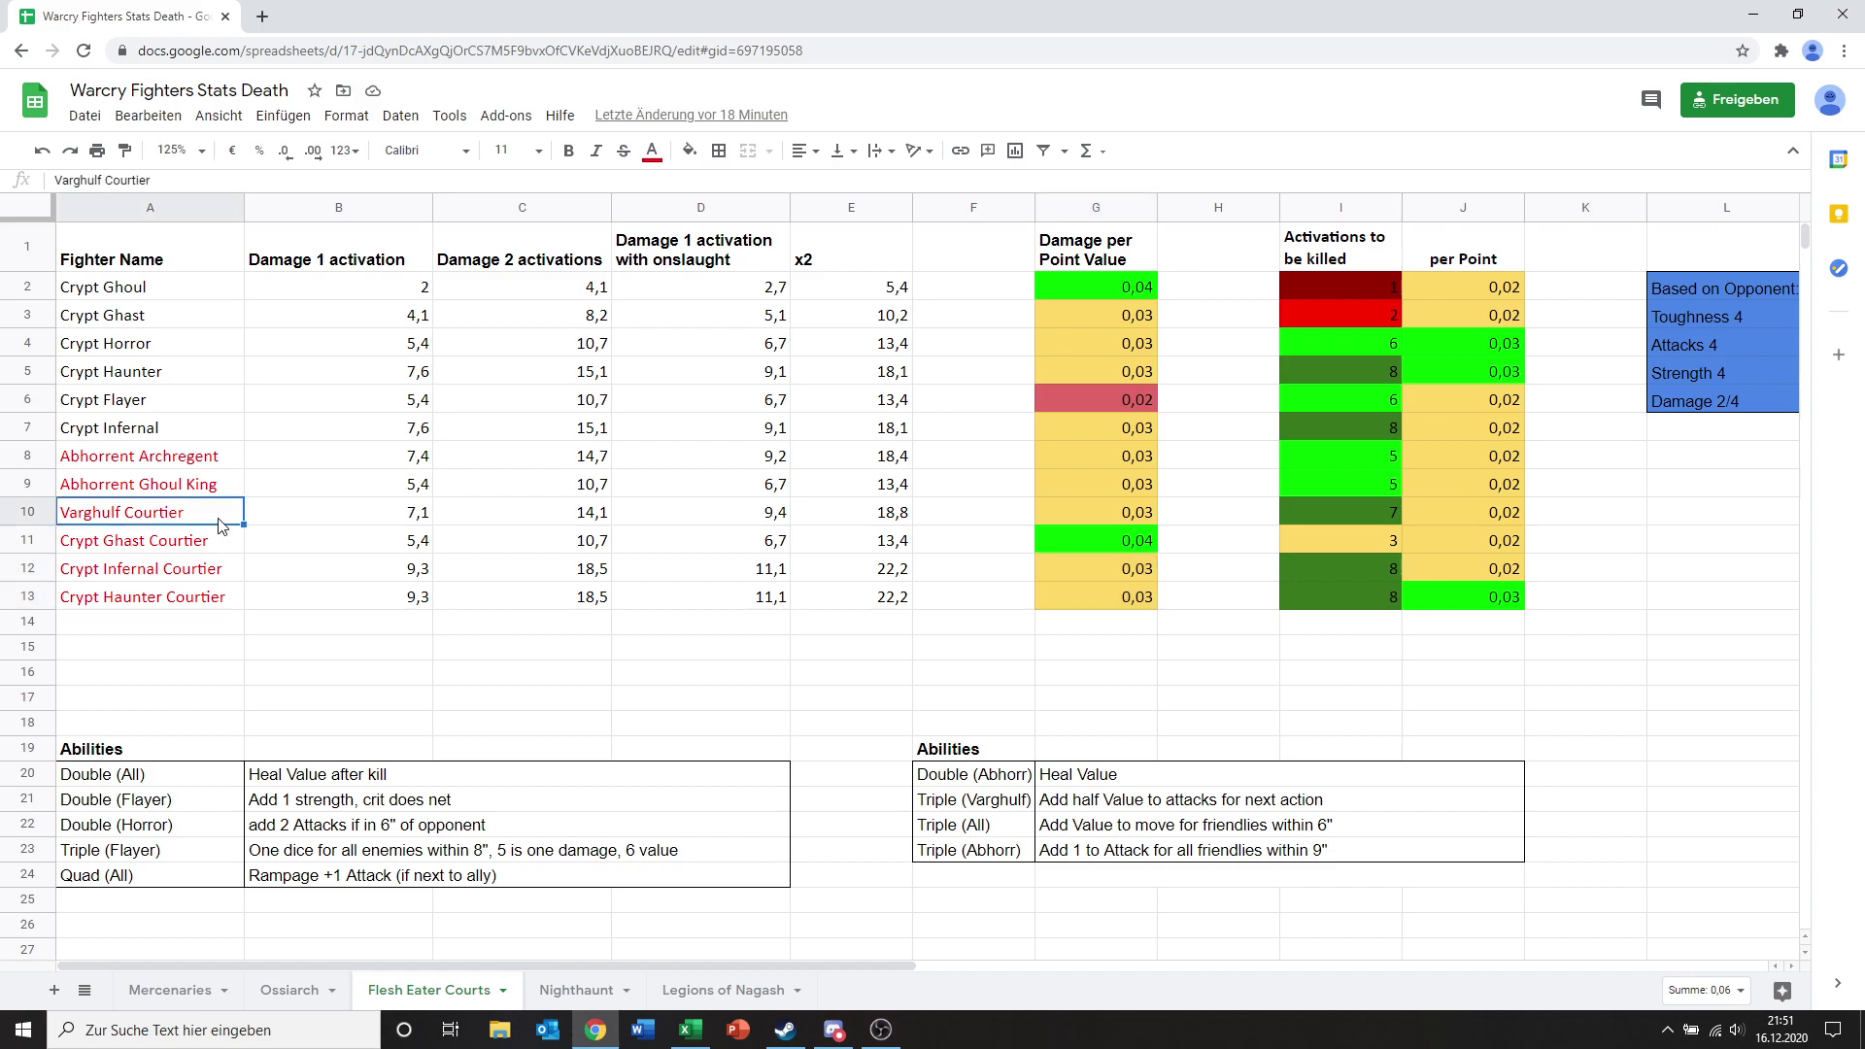
click(199, 577)
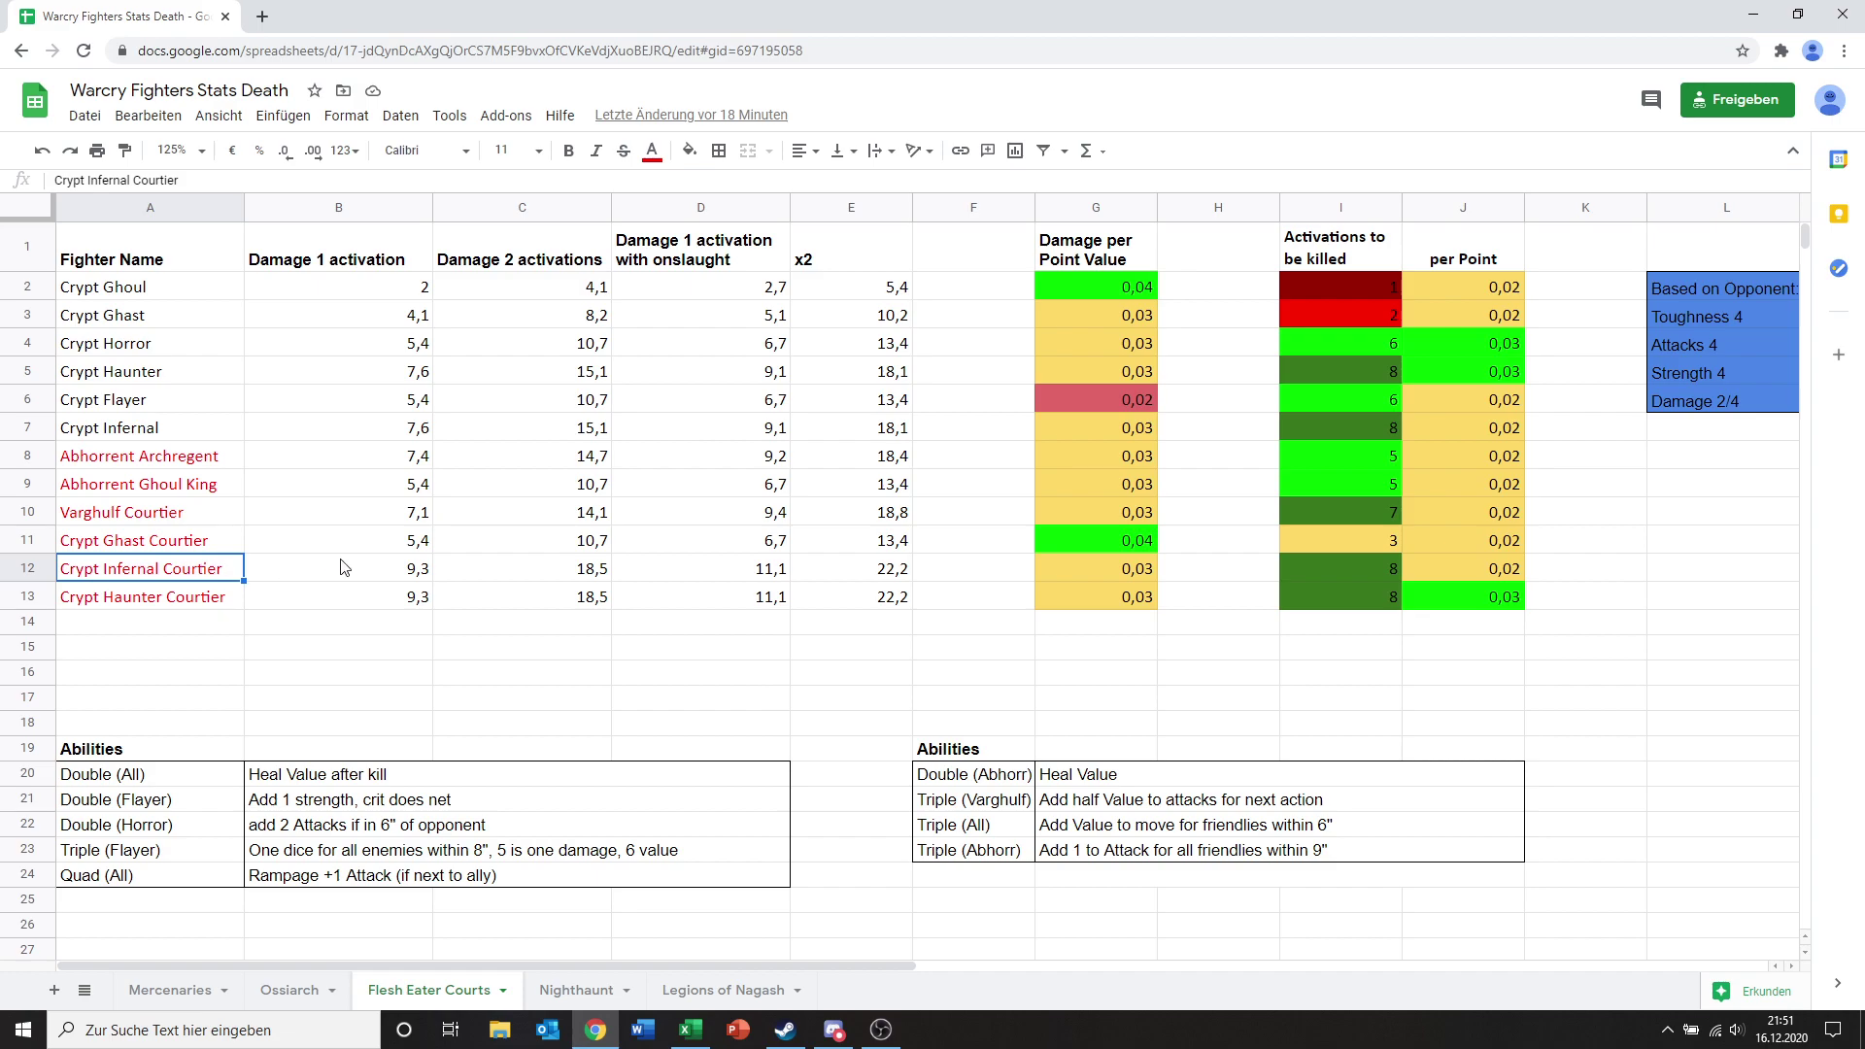
click(1076, 569)
click(1104, 538)
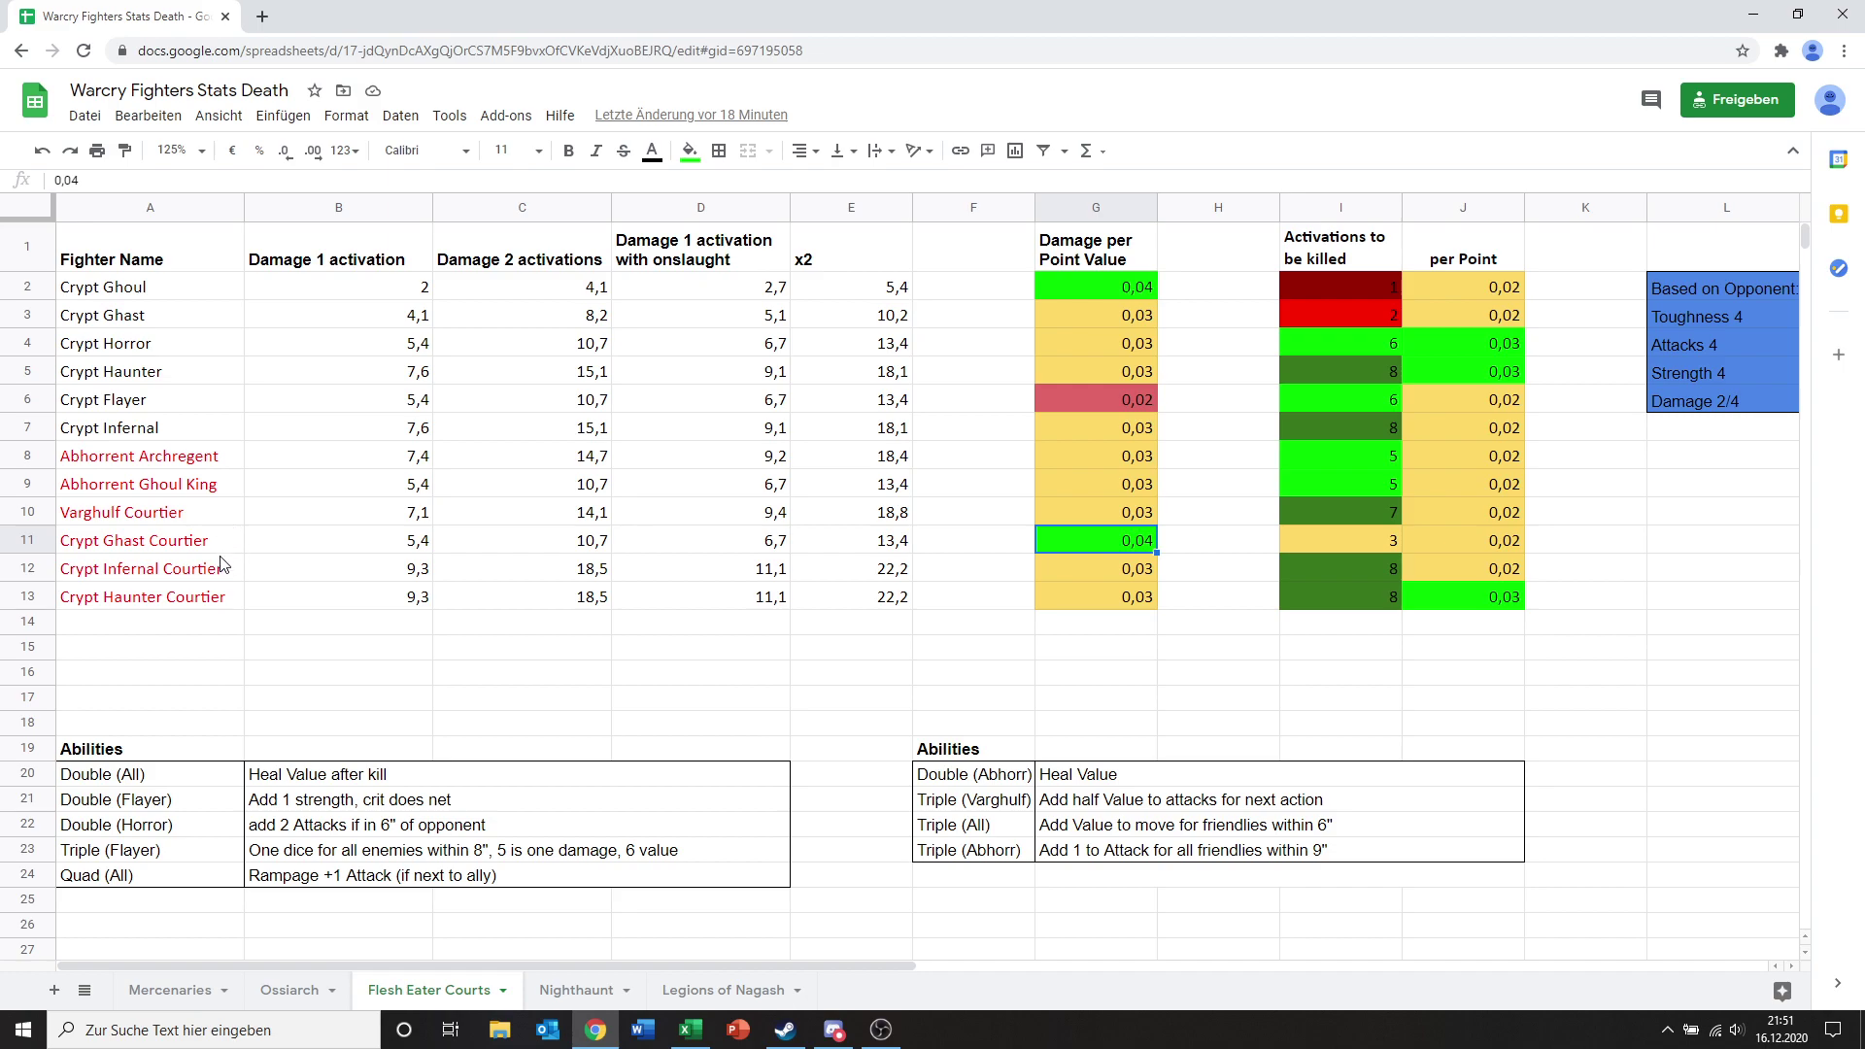
Step: Compare the Crypt Courtiers' activations to be killed, including the Crypt Haunter Courtier's per-point value, and review all the leader rows together
click(1296, 540)
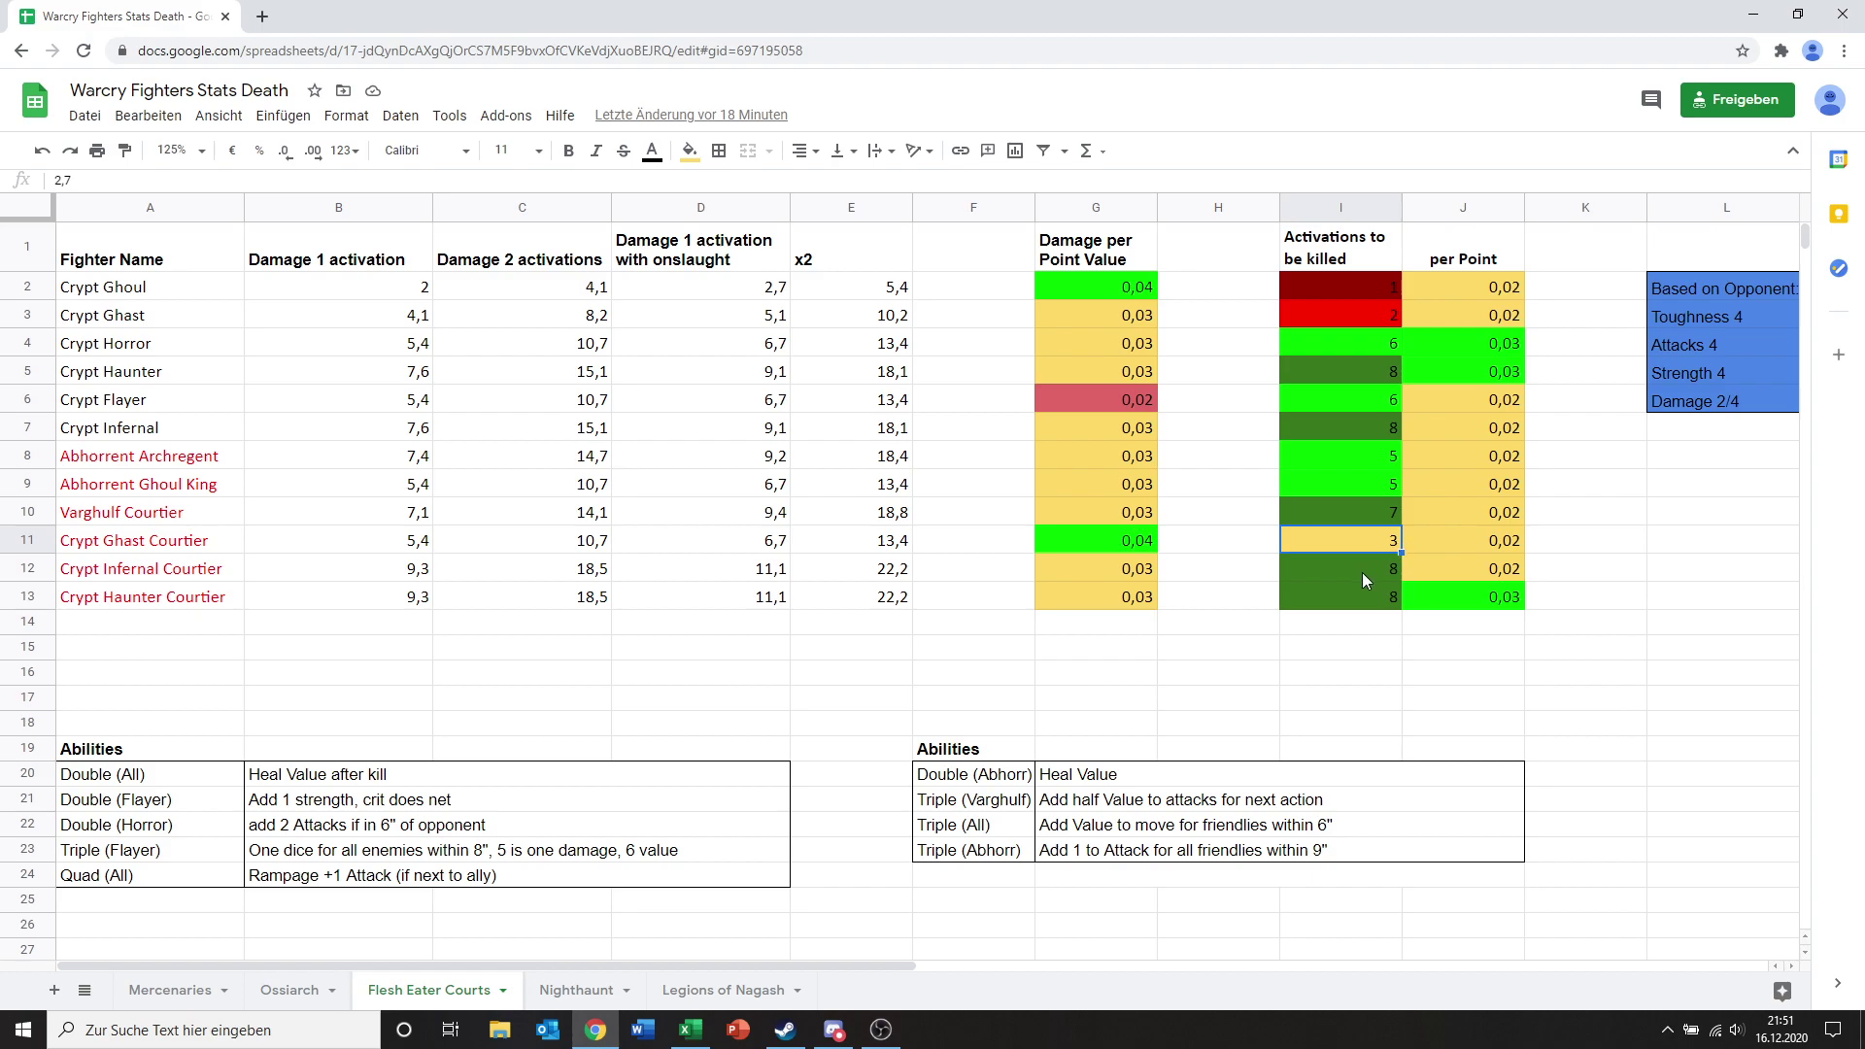
drag(1361, 573, 1365, 604)
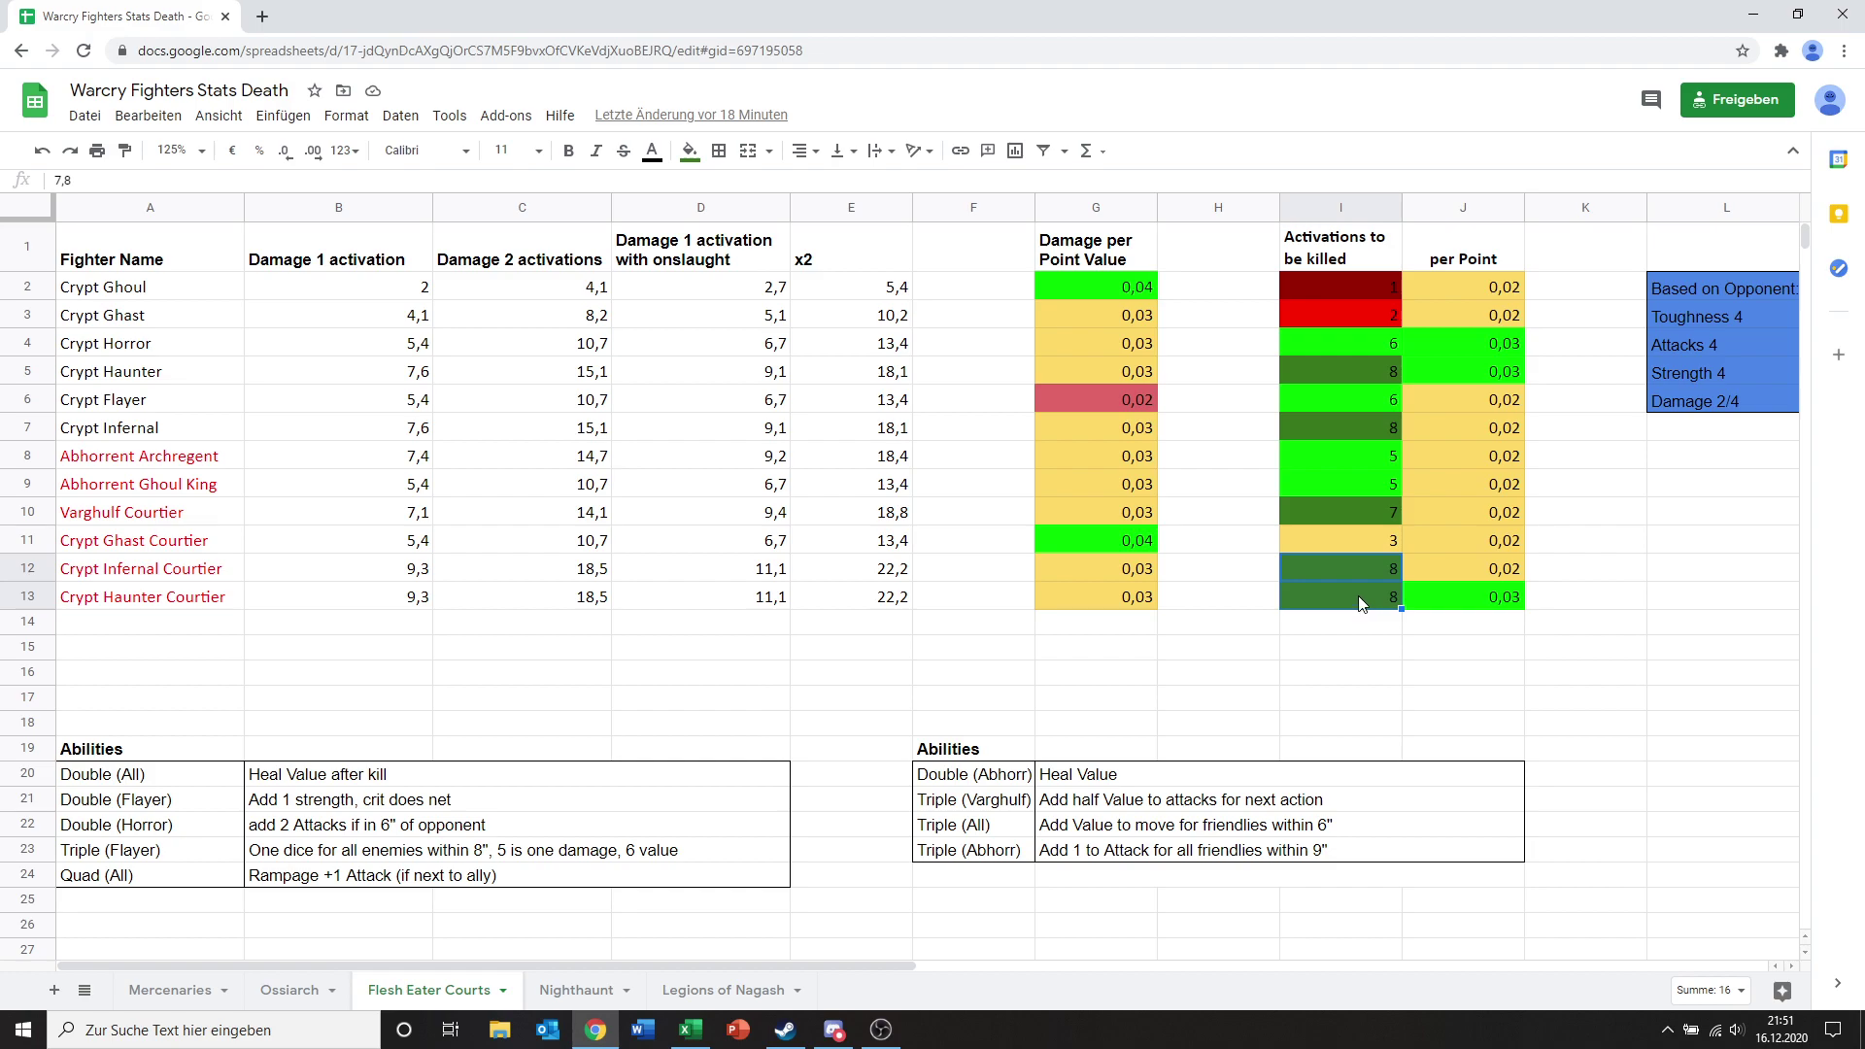
click(1429, 598)
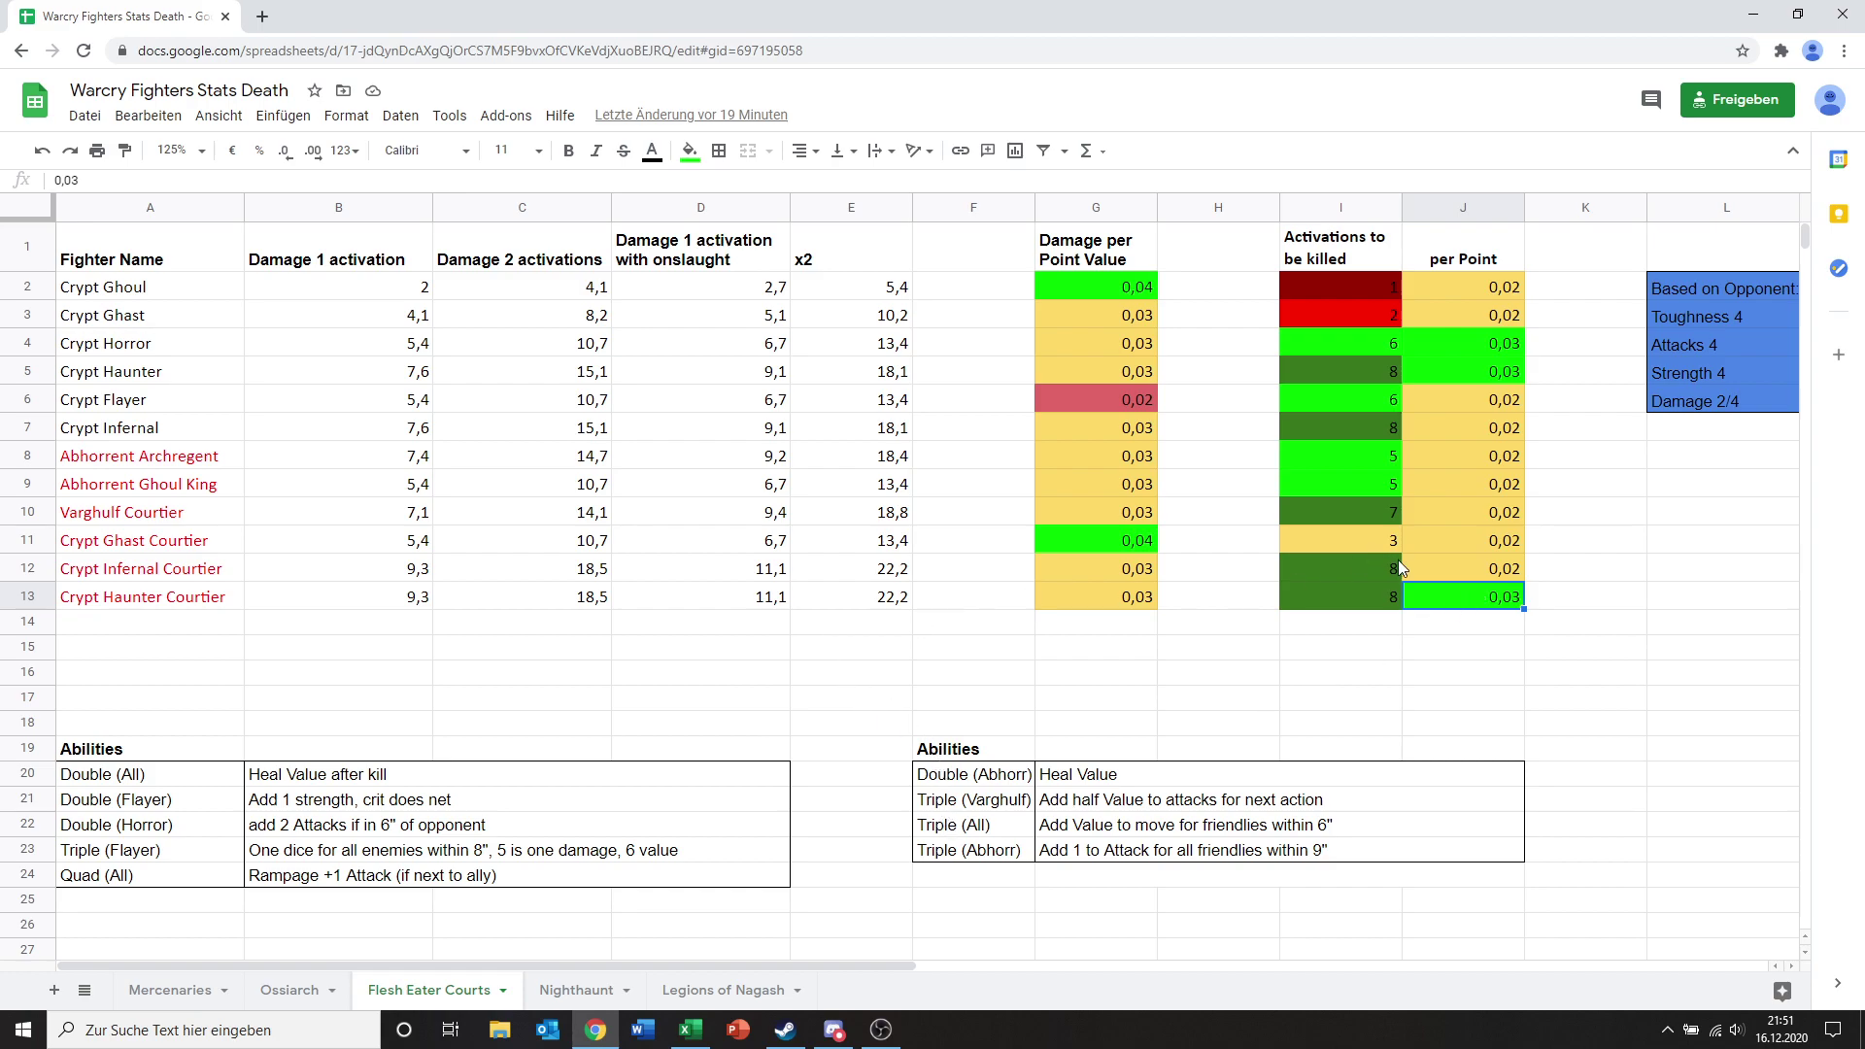
drag(1460, 599, 238, 456)
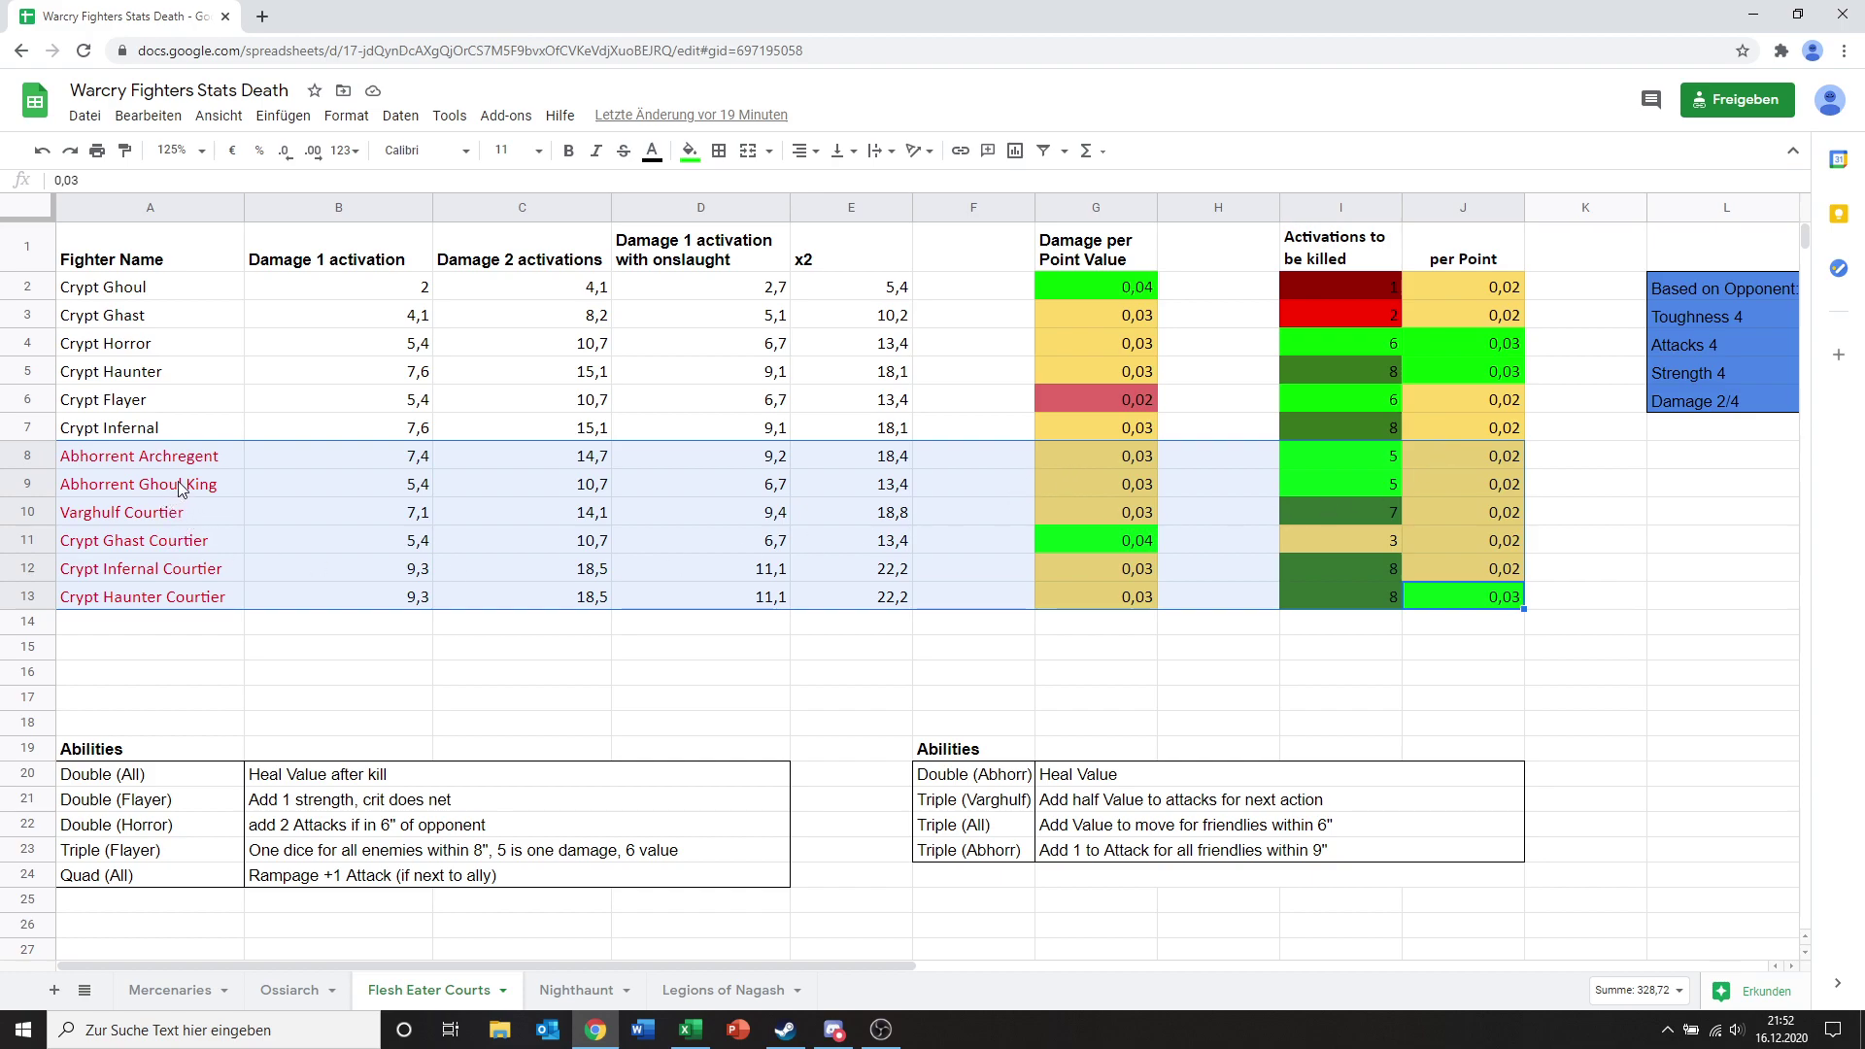
click(242, 721)
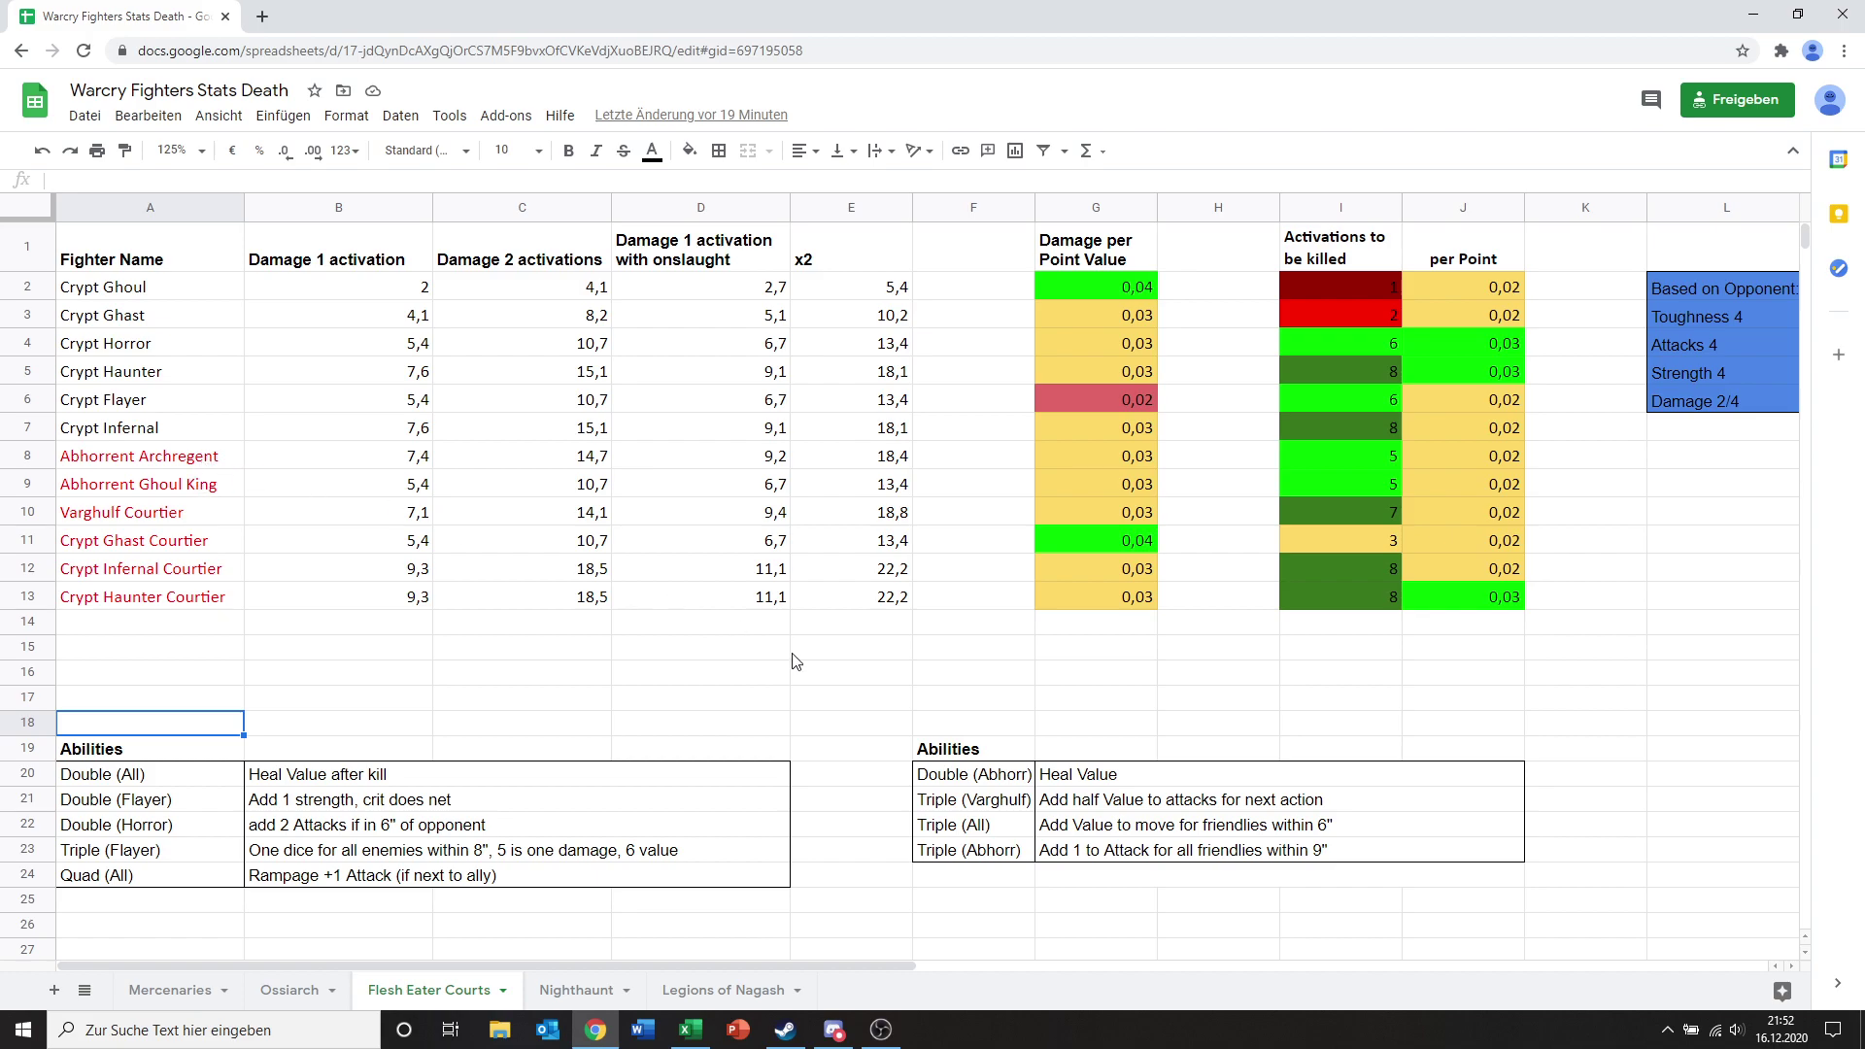
Step: Read the double and triple abilities of the Abhorrent leaders in the leader abilities table
click(1026, 782)
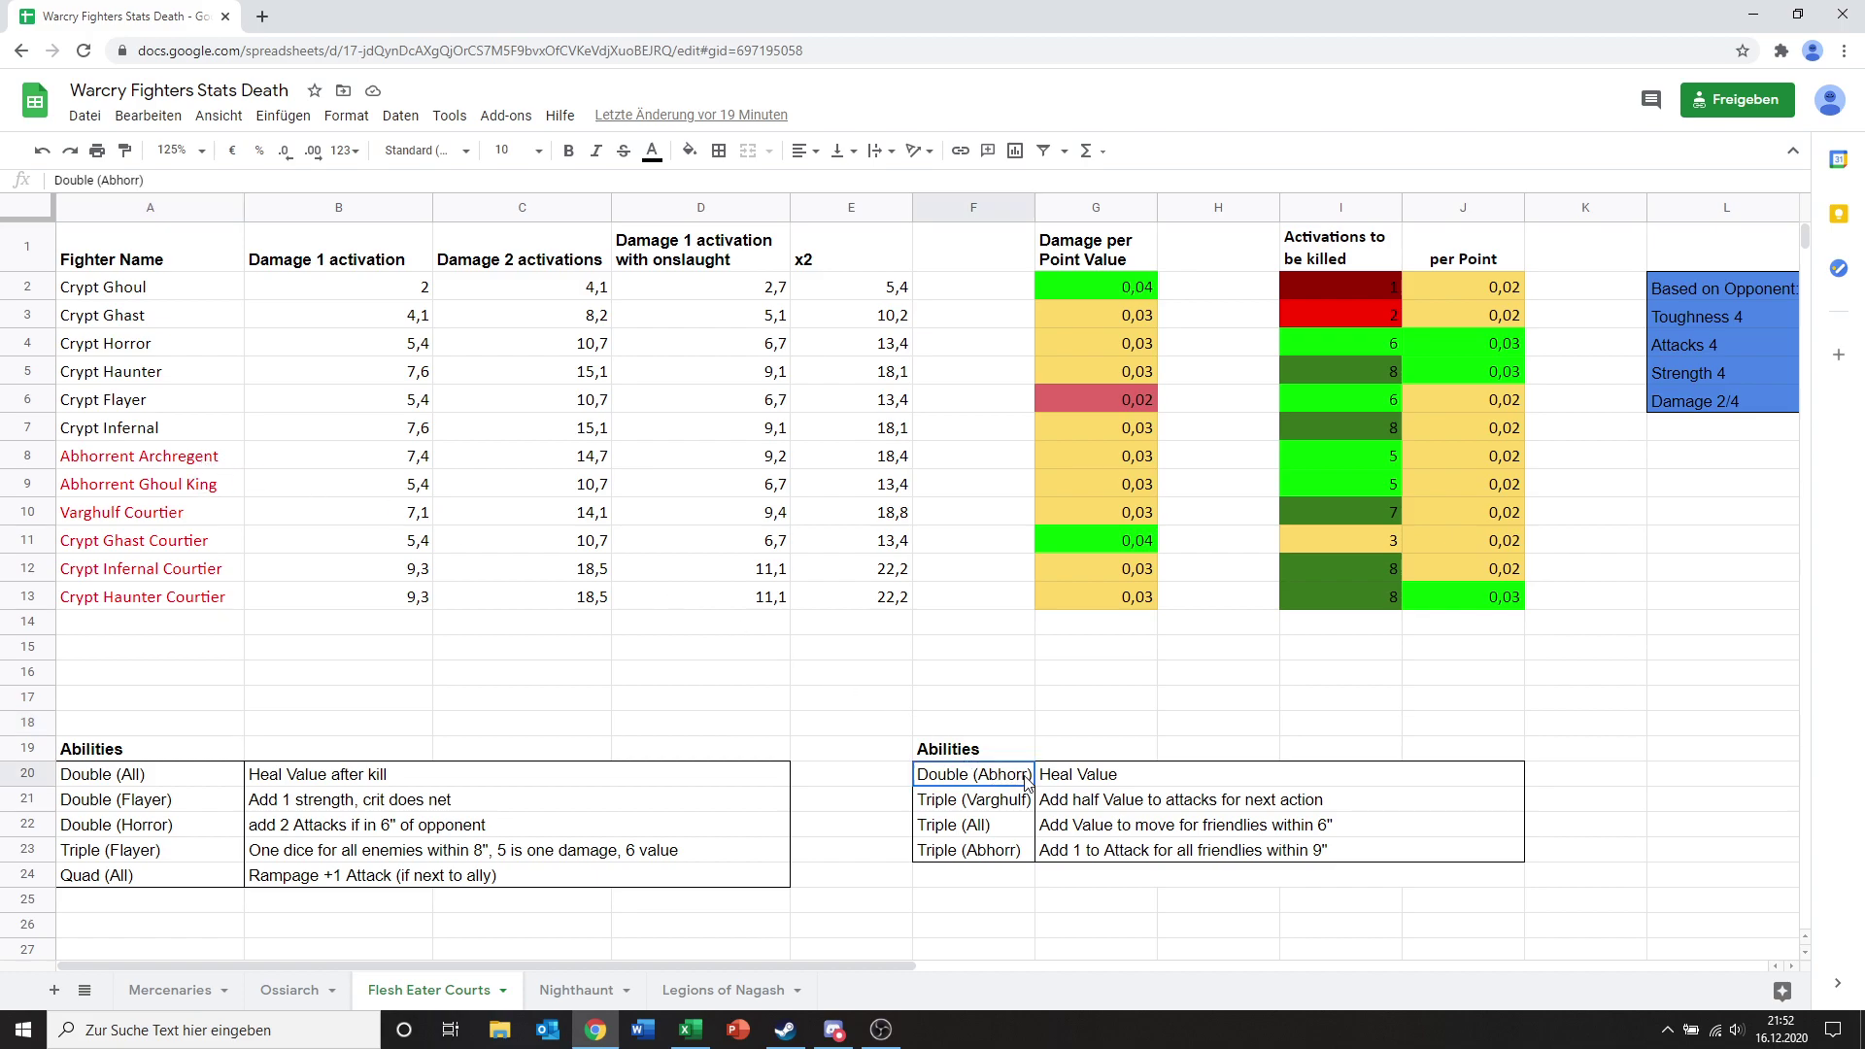
click(1128, 780)
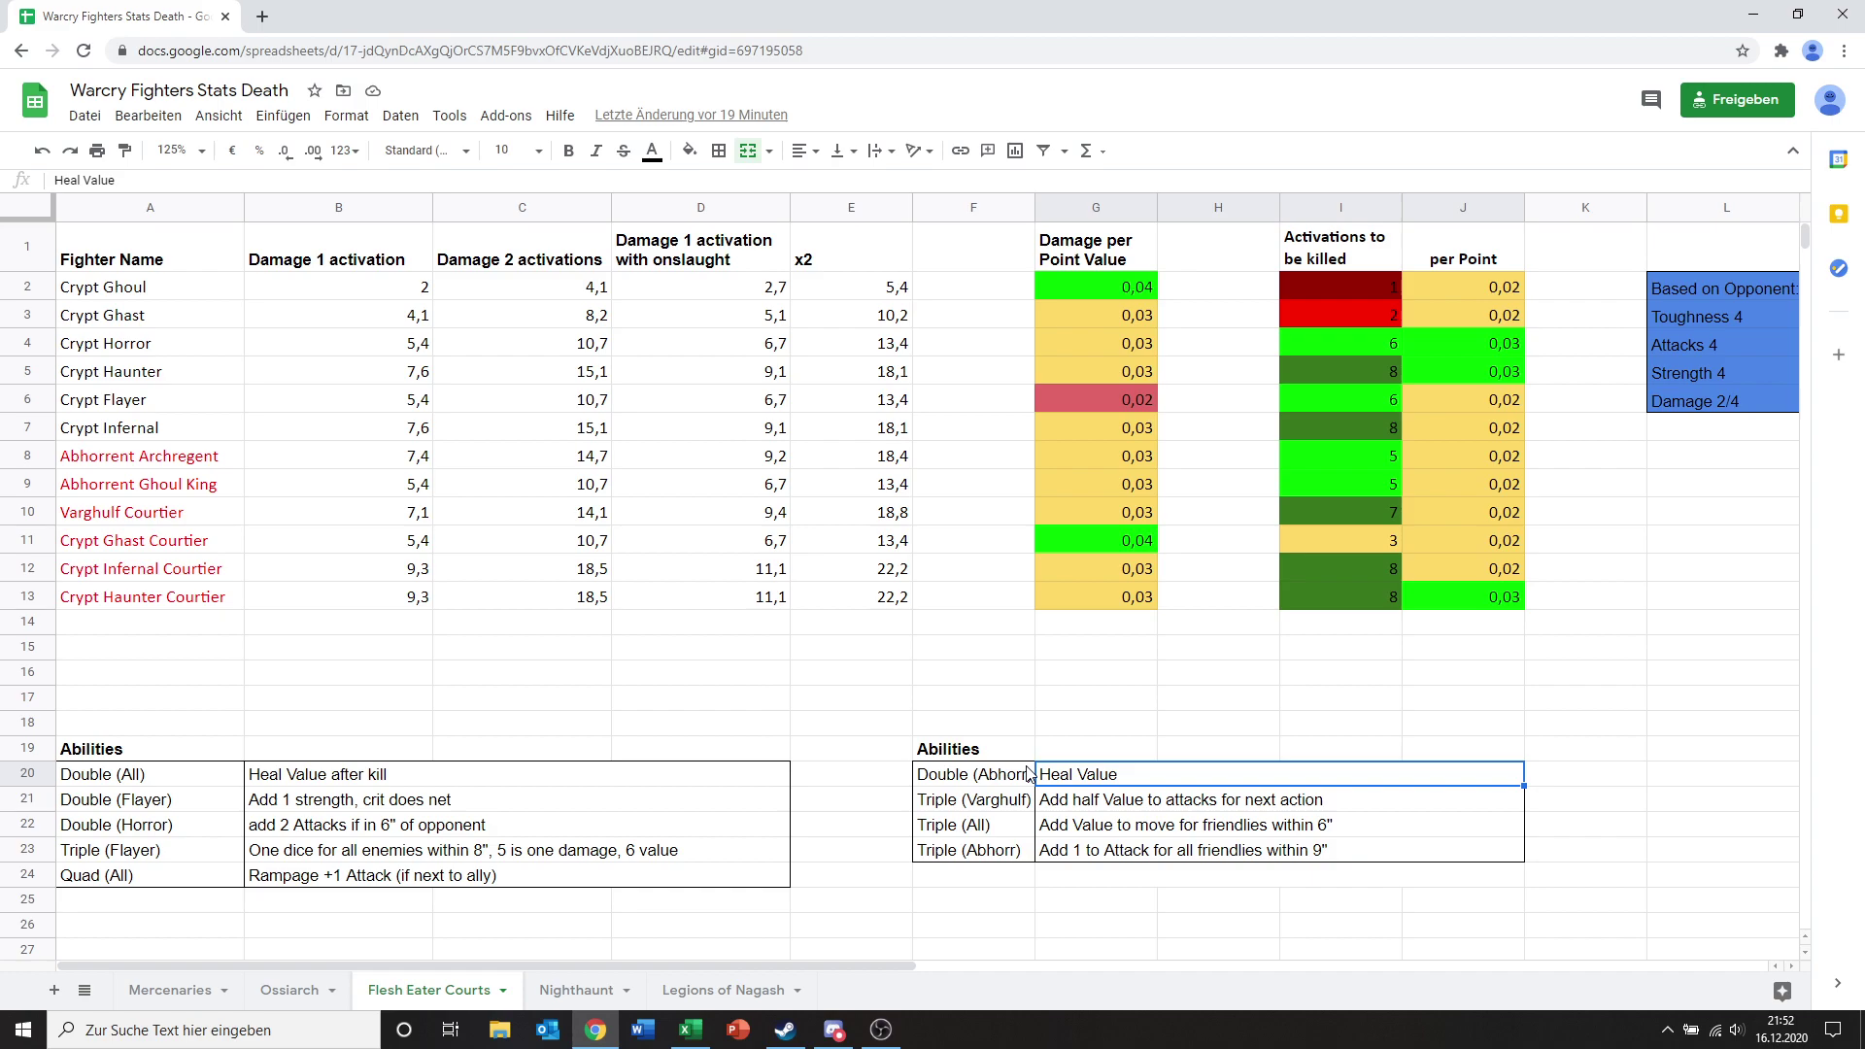
drag(1028, 775, 1053, 777)
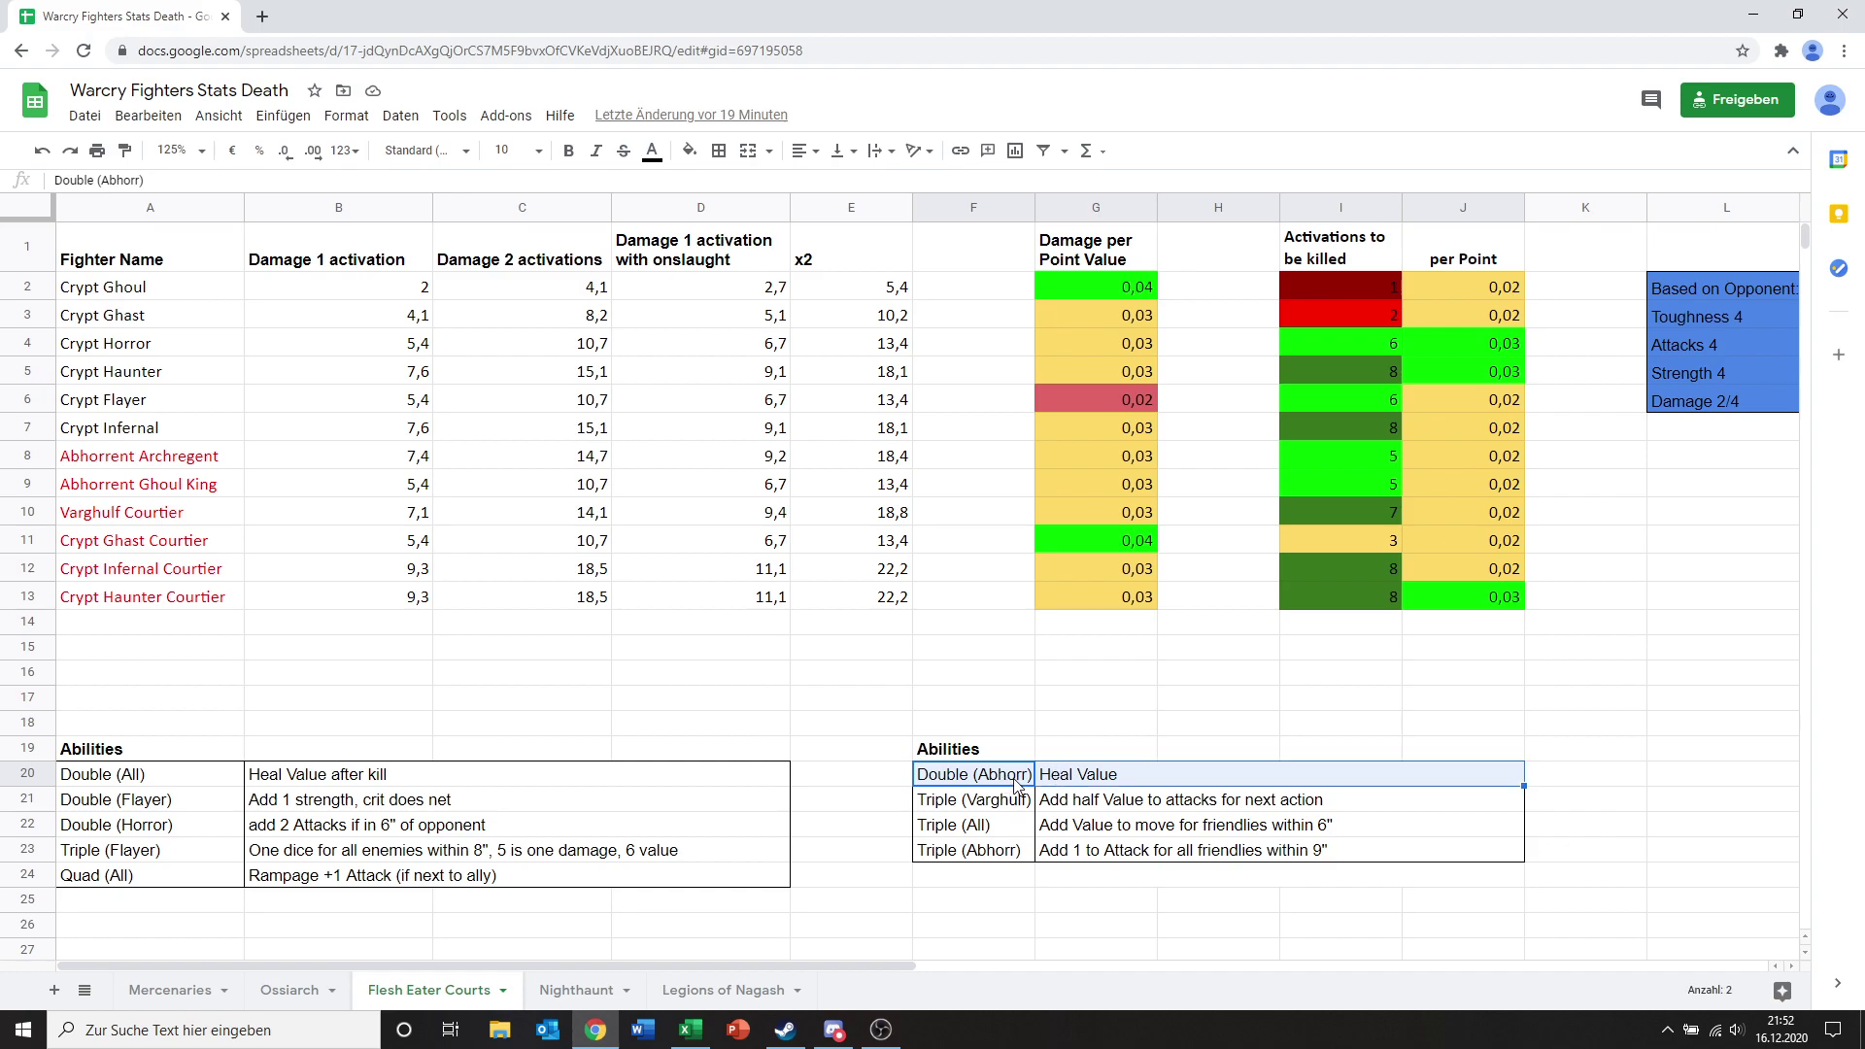
drag(996, 856, 1049, 852)
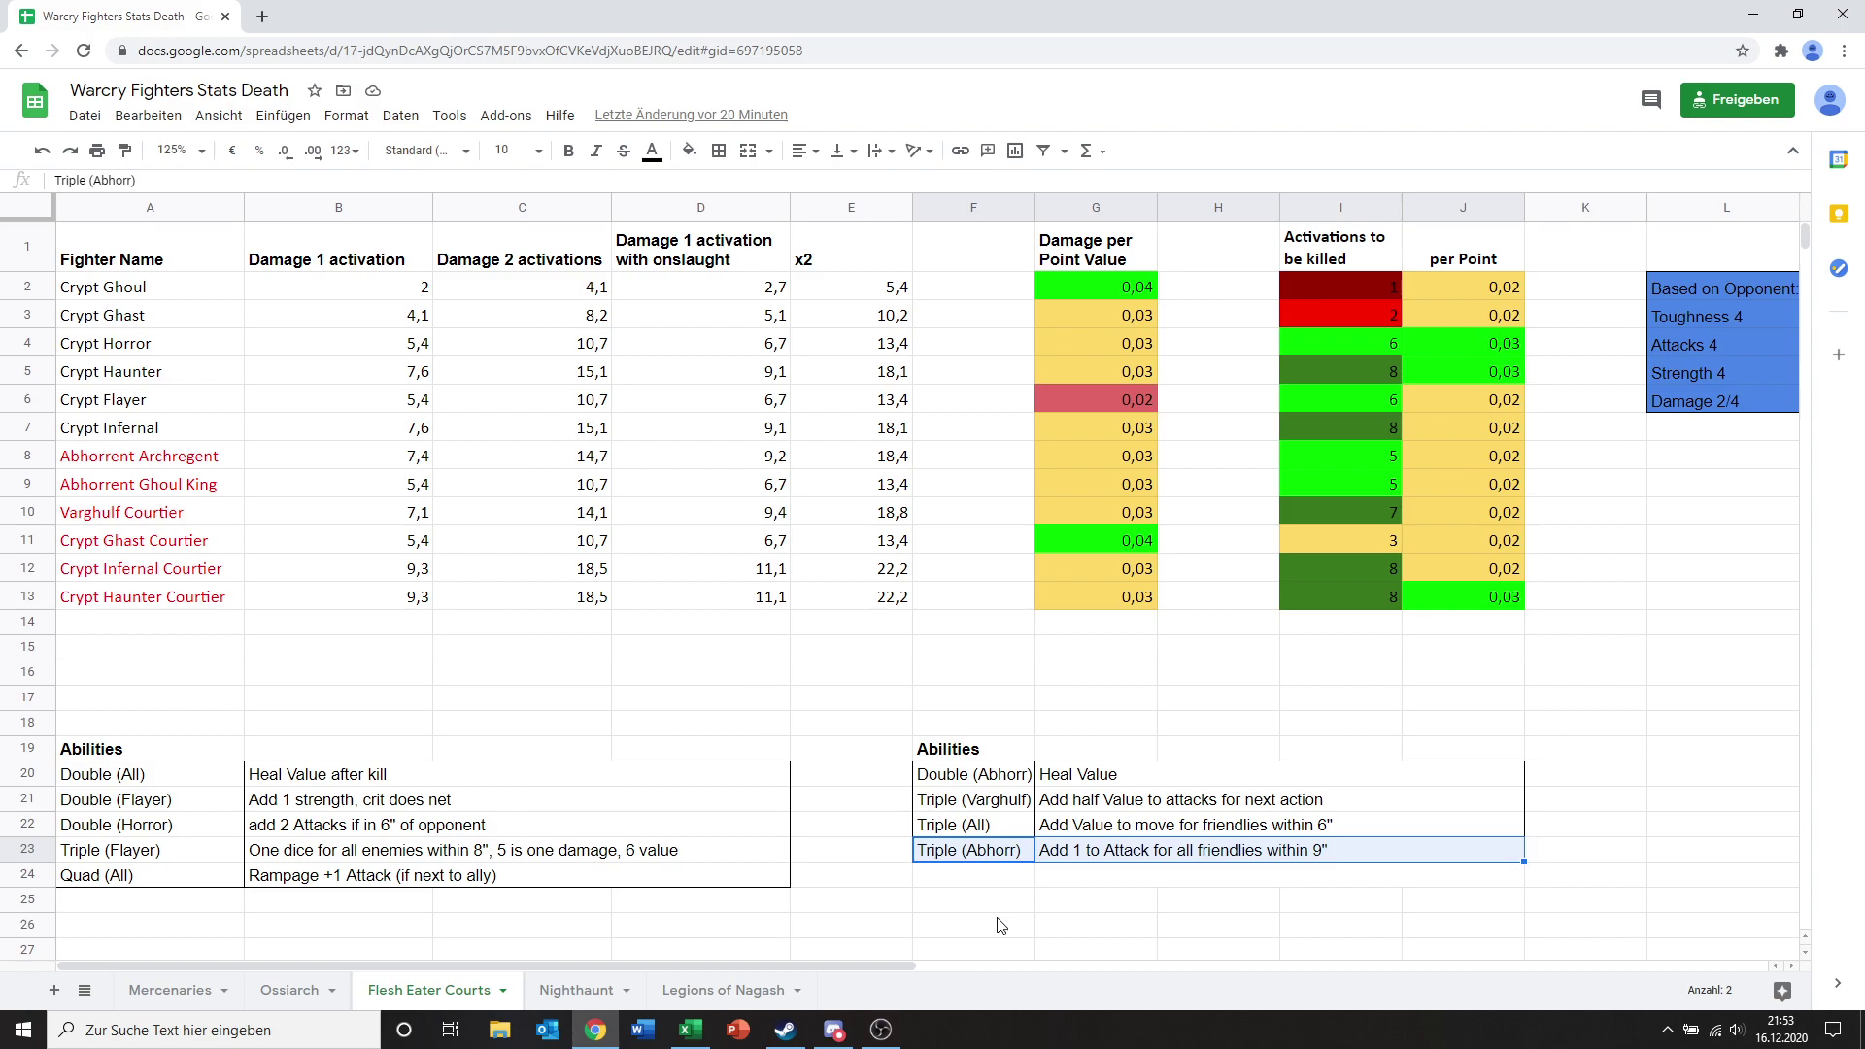
Step: Read the Varghulf's triple ability and the triple available to all leaders, and recheck the Abhorrent triple
click(972, 808)
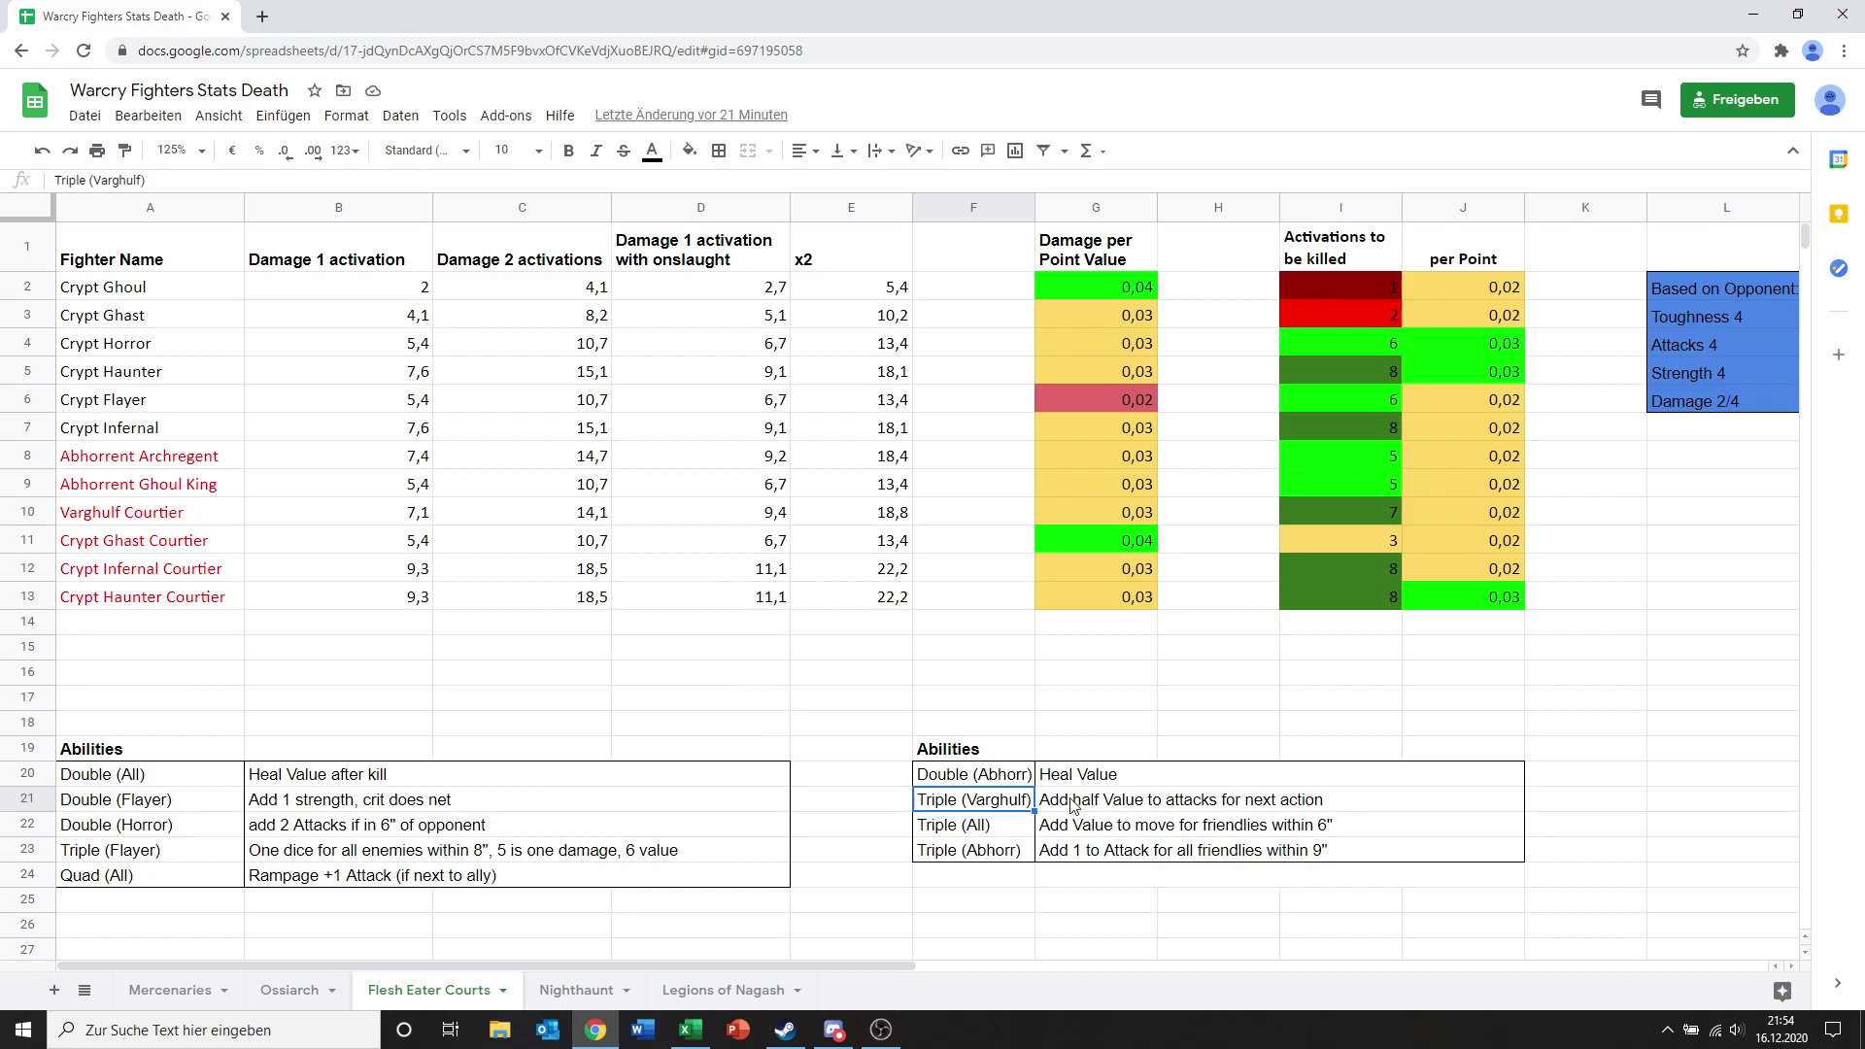
click(1025, 833)
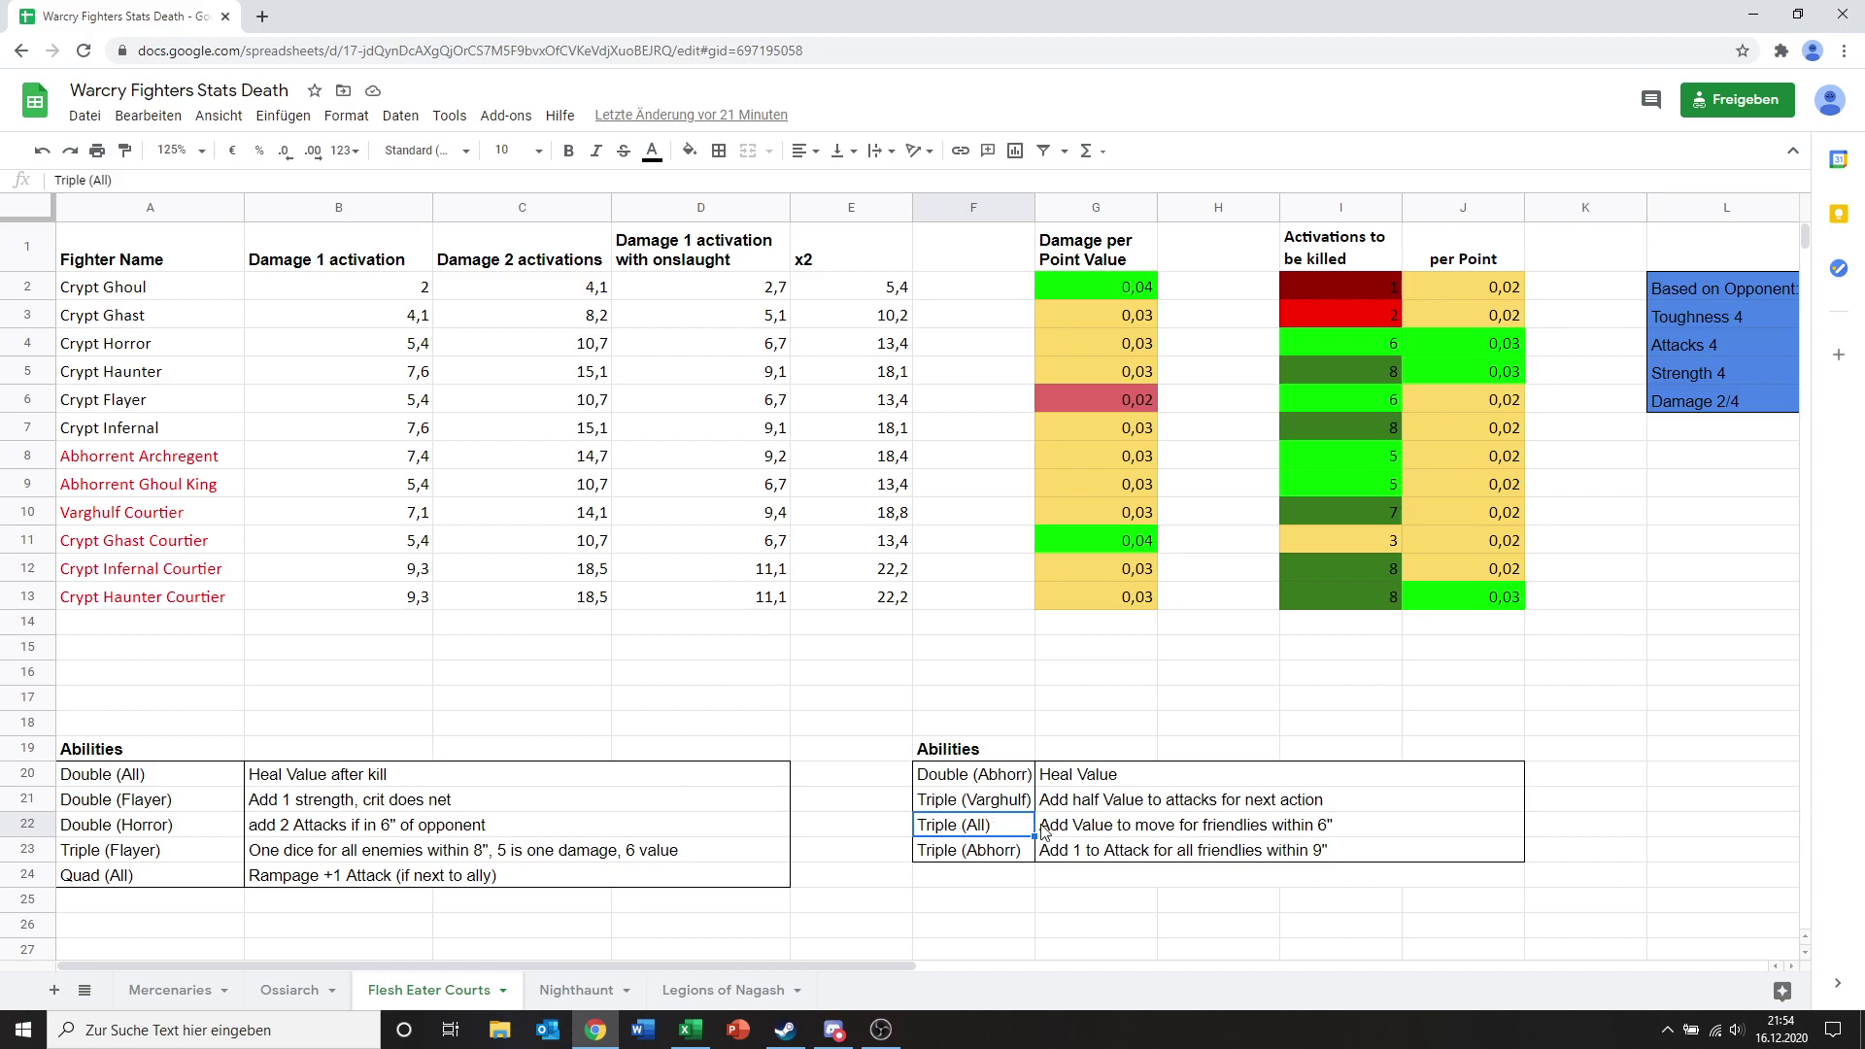
mouse_move(1054, 827)
mouse_down()
mouse_move(1002, 826)
mouse_move(1059, 855)
mouse_up()
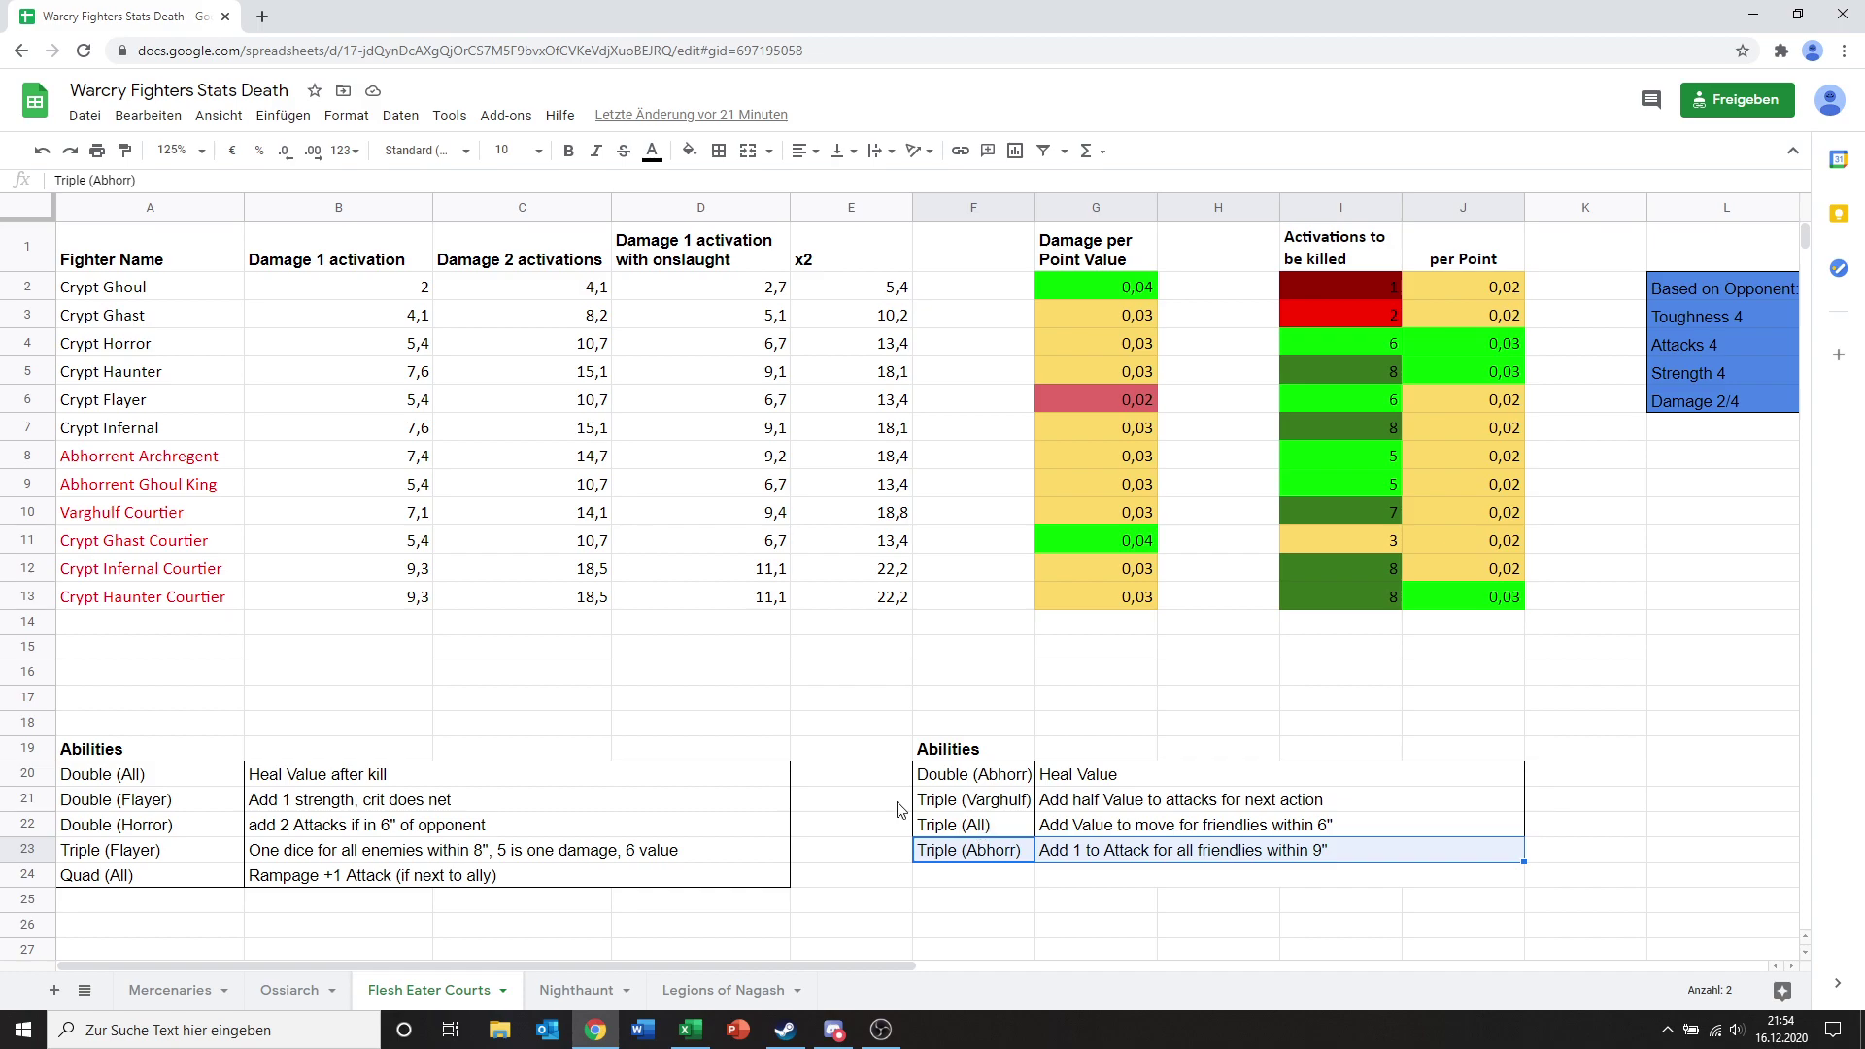
click(857, 775)
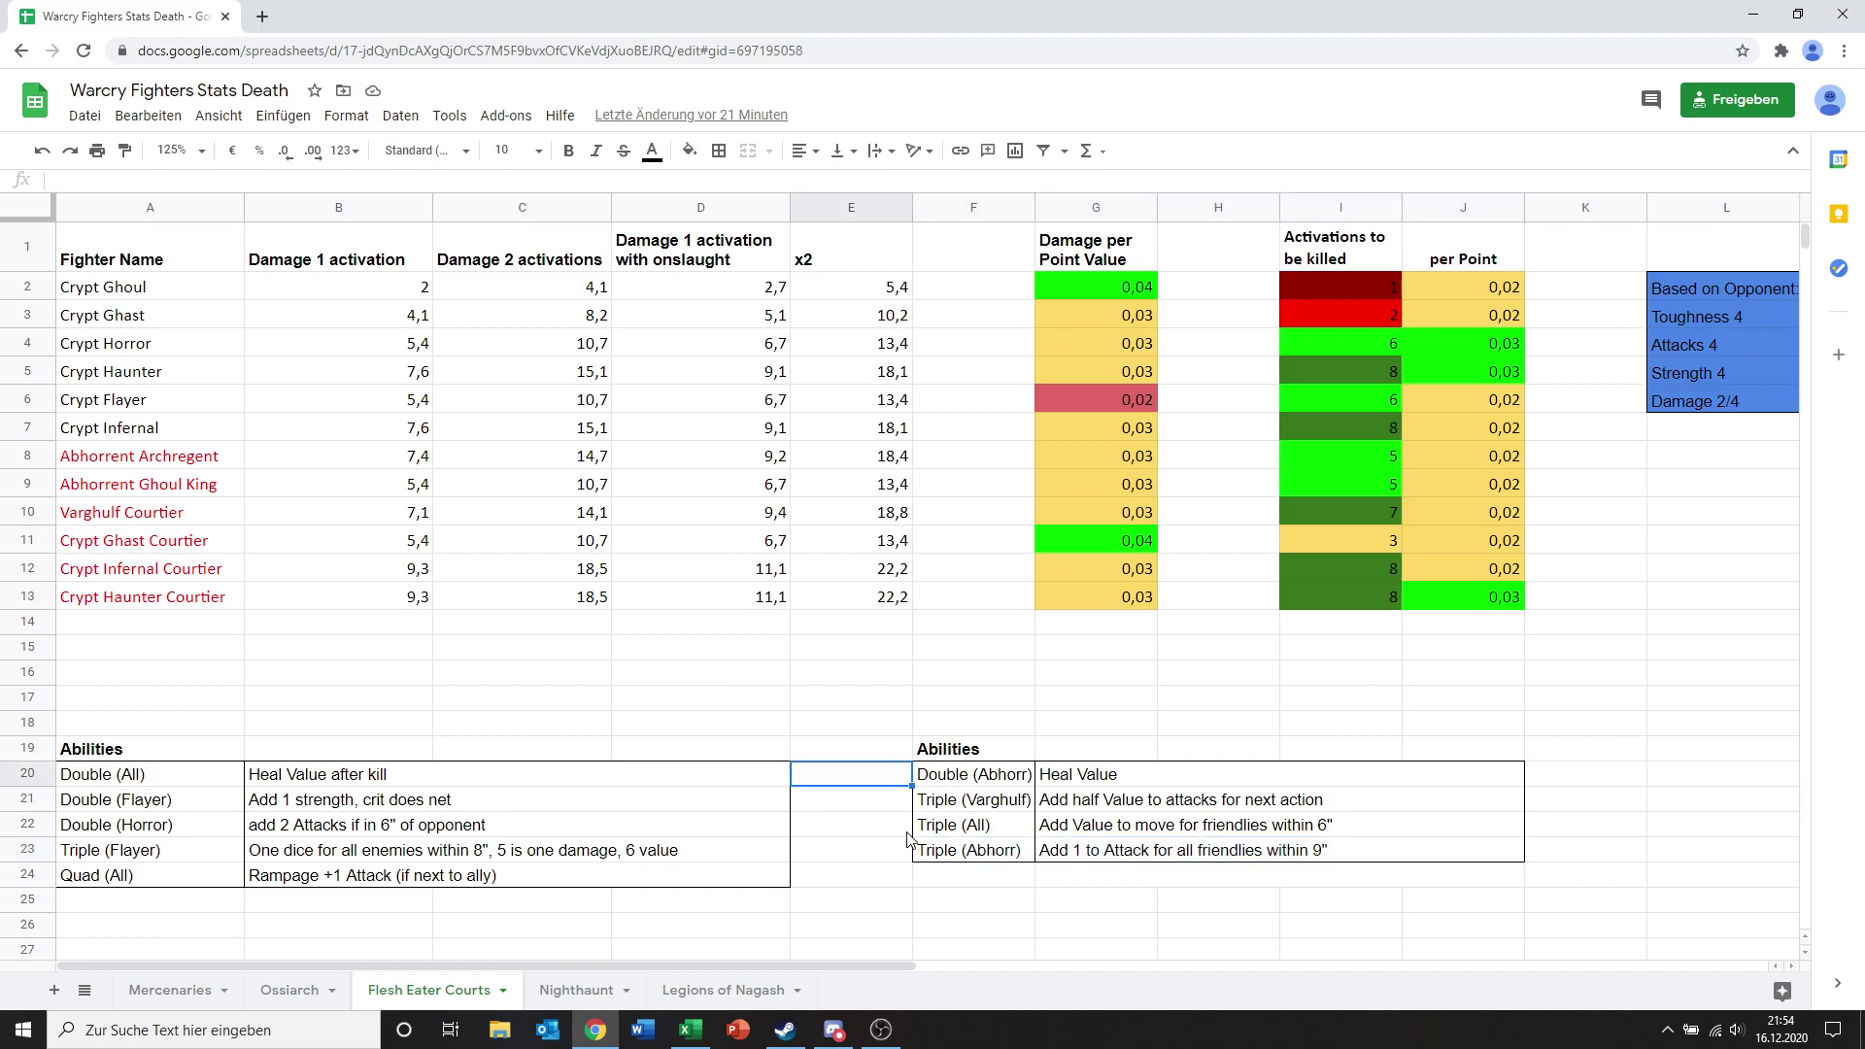
Step: Switch back to the Excel Warcry list and unhide the Number and Total columns between Points and Movement
key(alt+Tab)
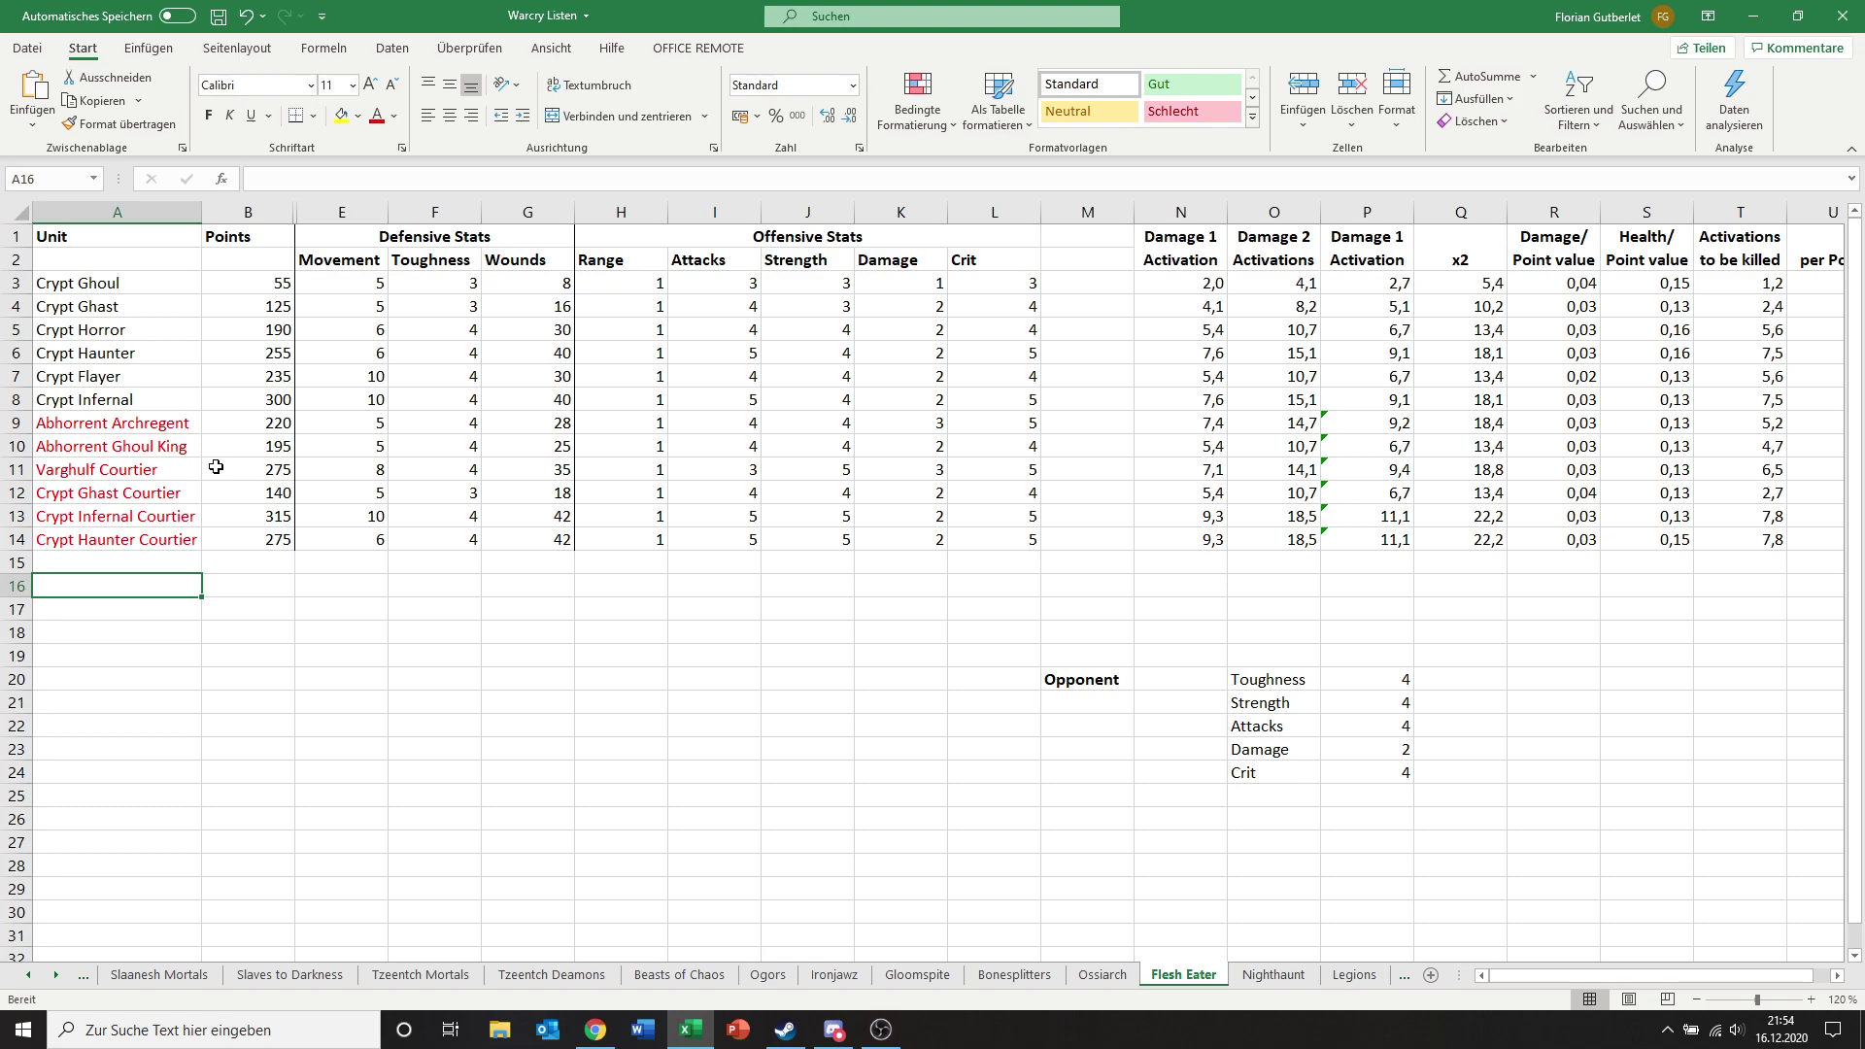
drag(251, 212, 321, 213)
right_click(316, 220)
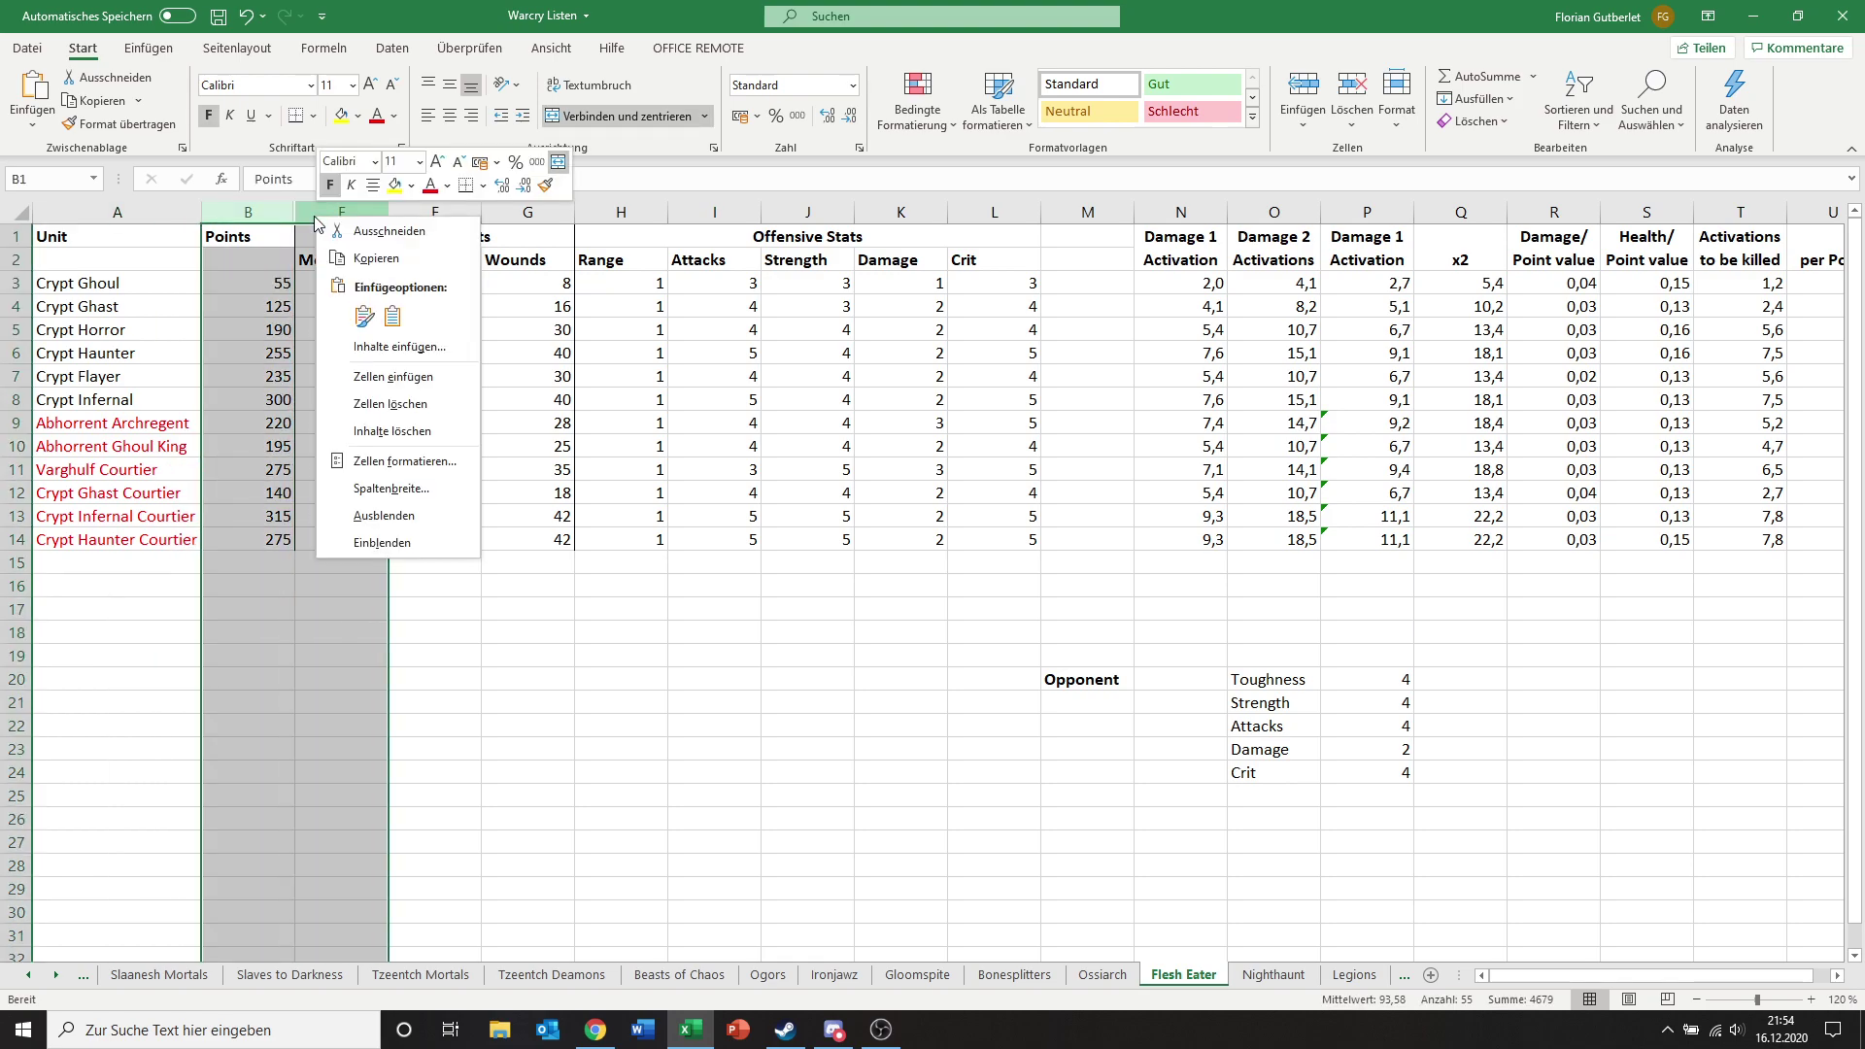
click(381, 542)
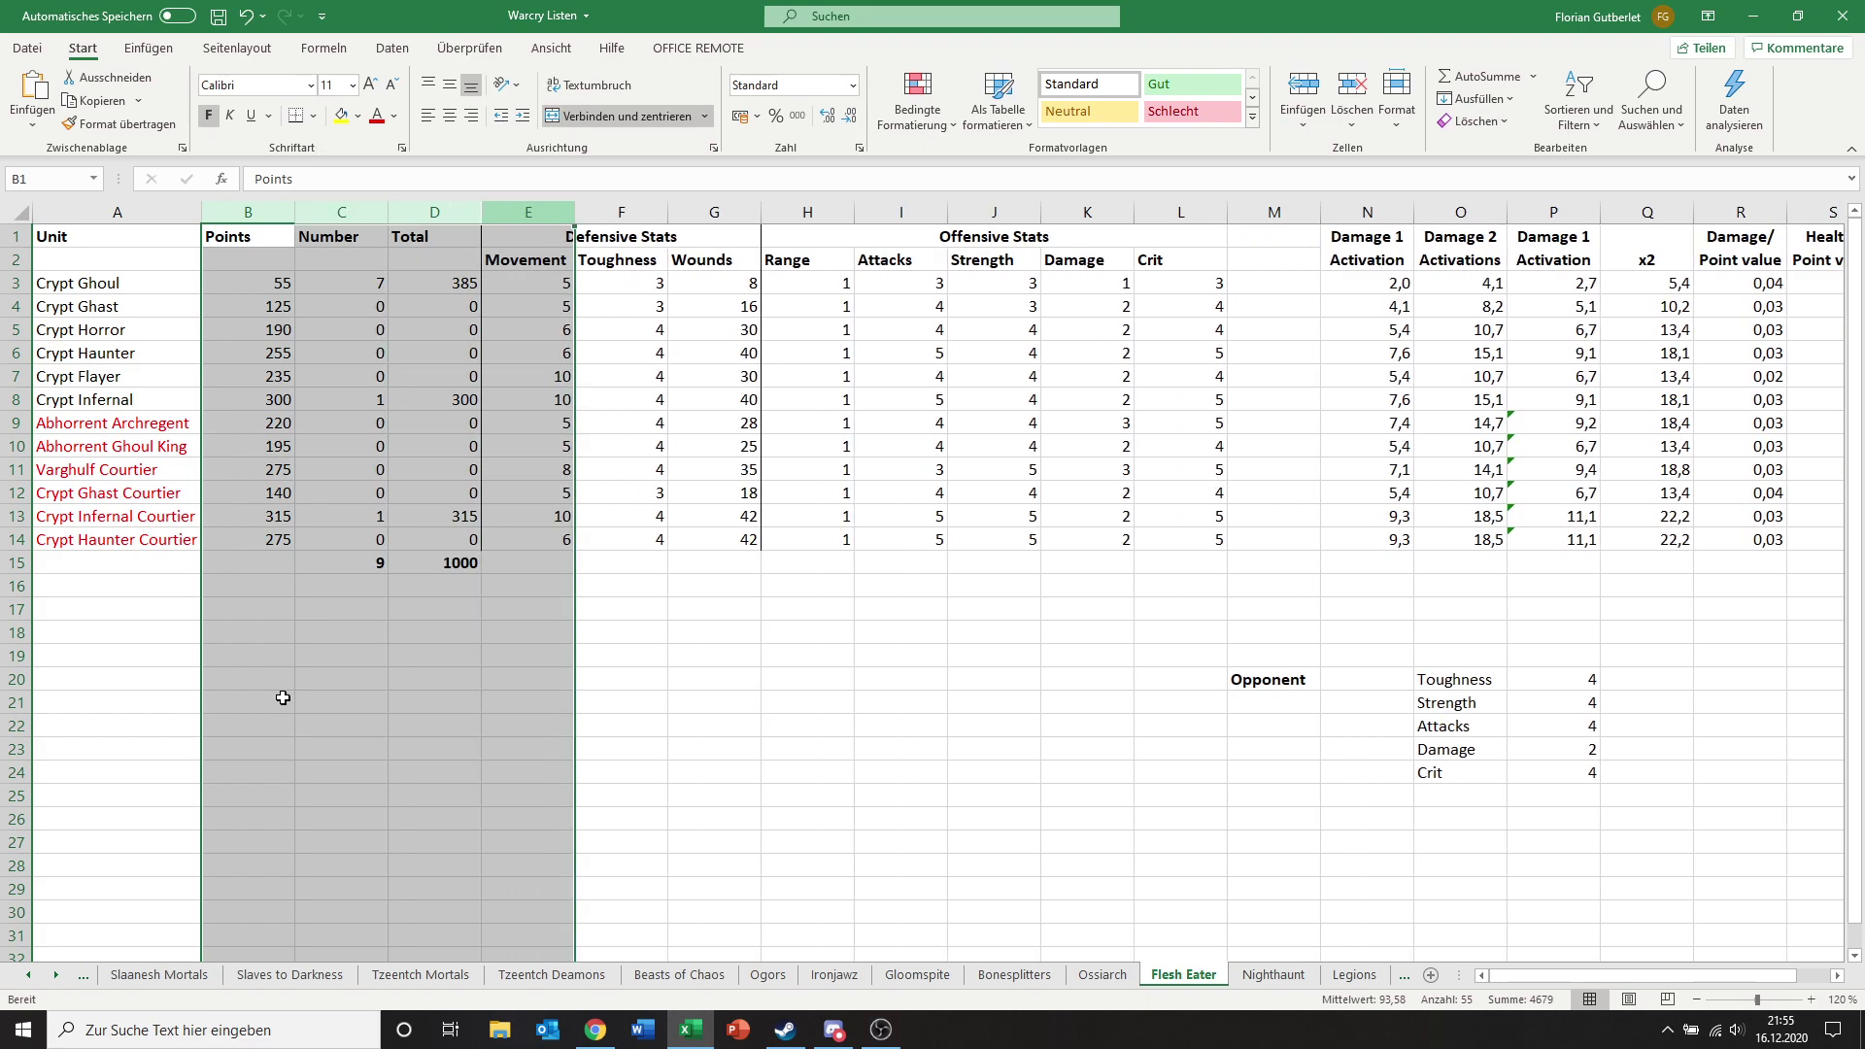
click(283, 698)
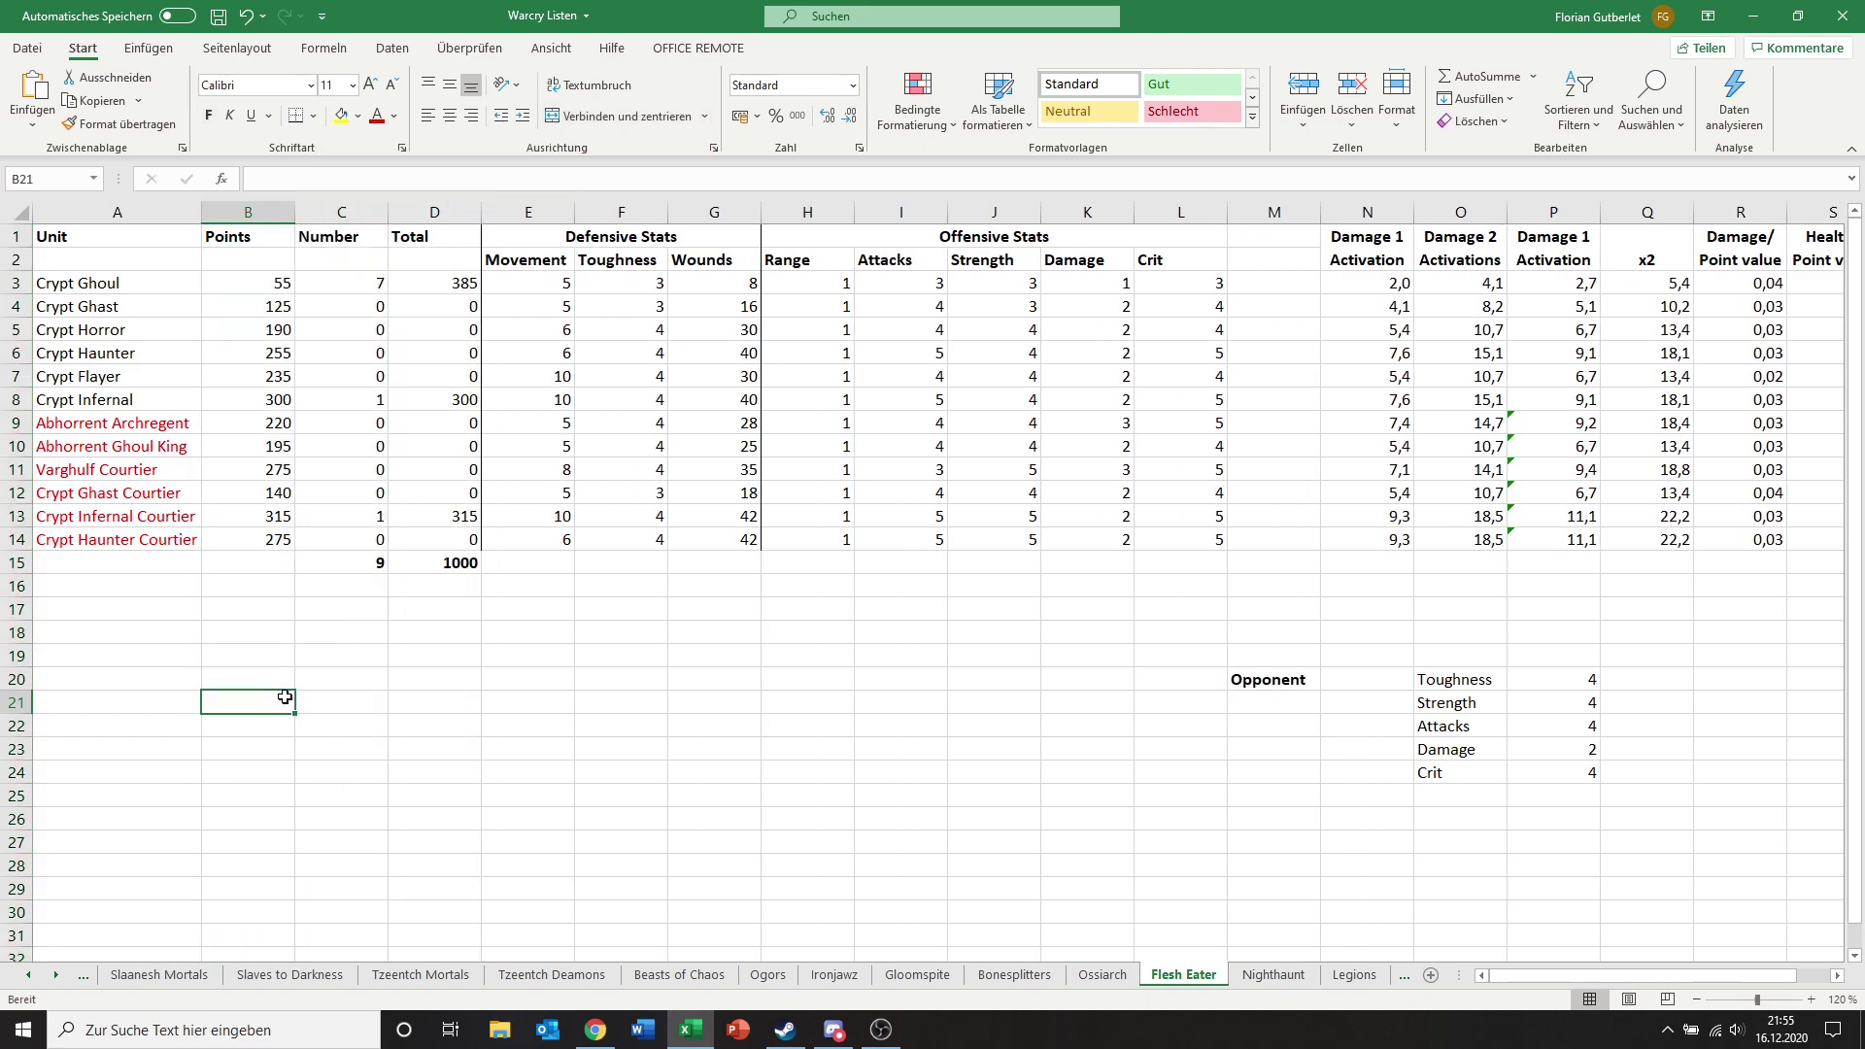
Step: Compare the Crypt Infernal's row with the Crypt Infernal Courtier's, from points through one-activation damage
click(335, 403)
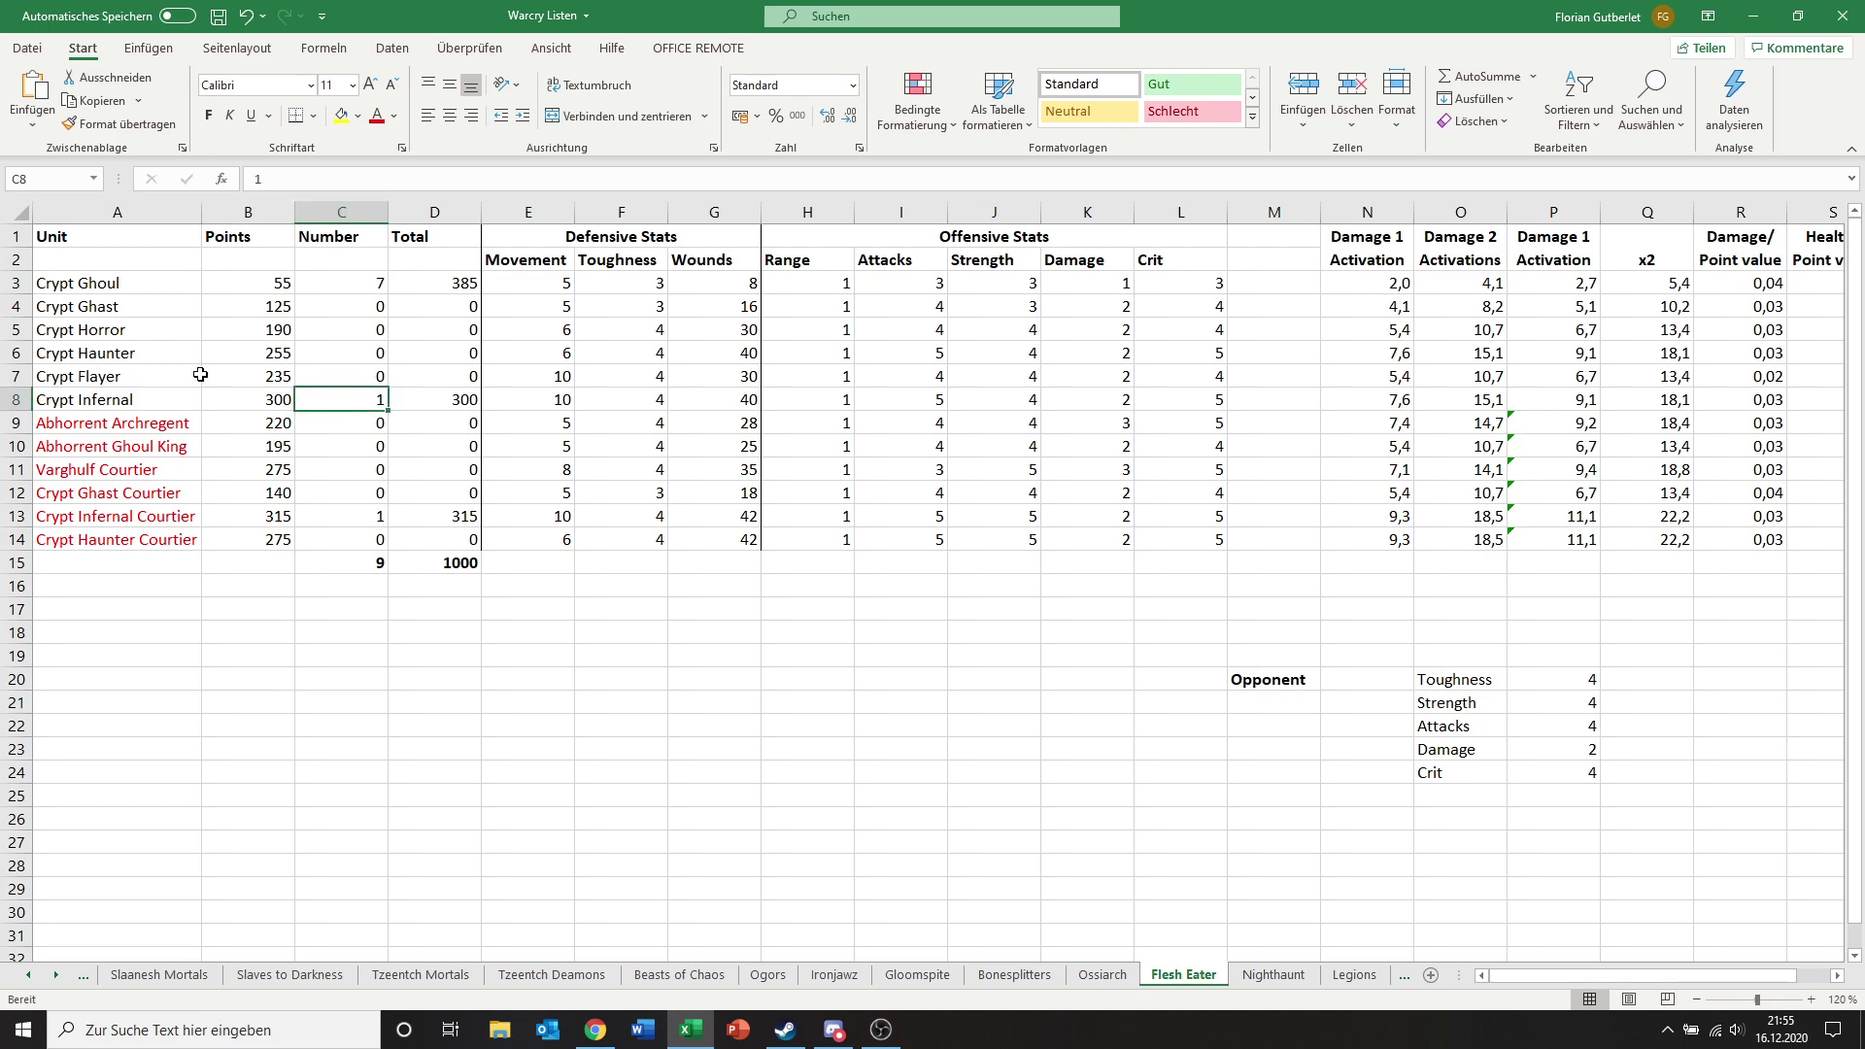
drag(72, 405, 1360, 402)
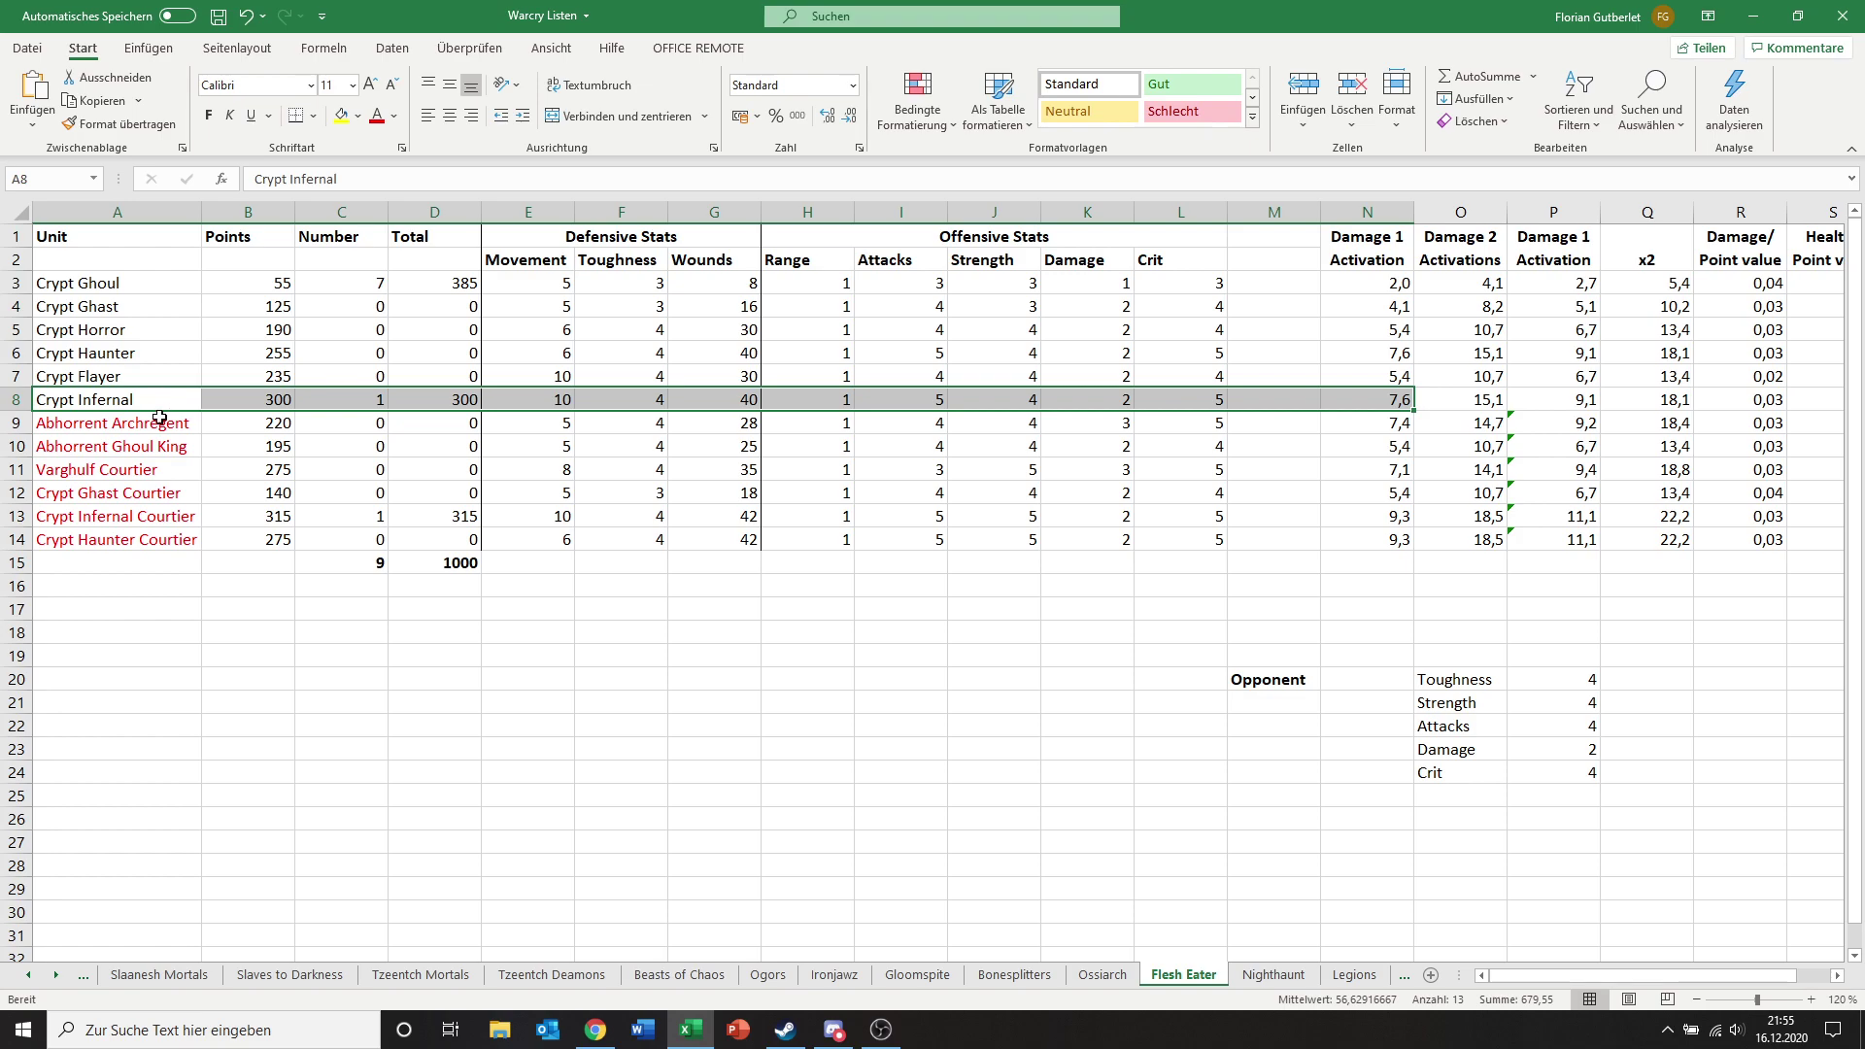
drag(161, 519, 1355, 518)
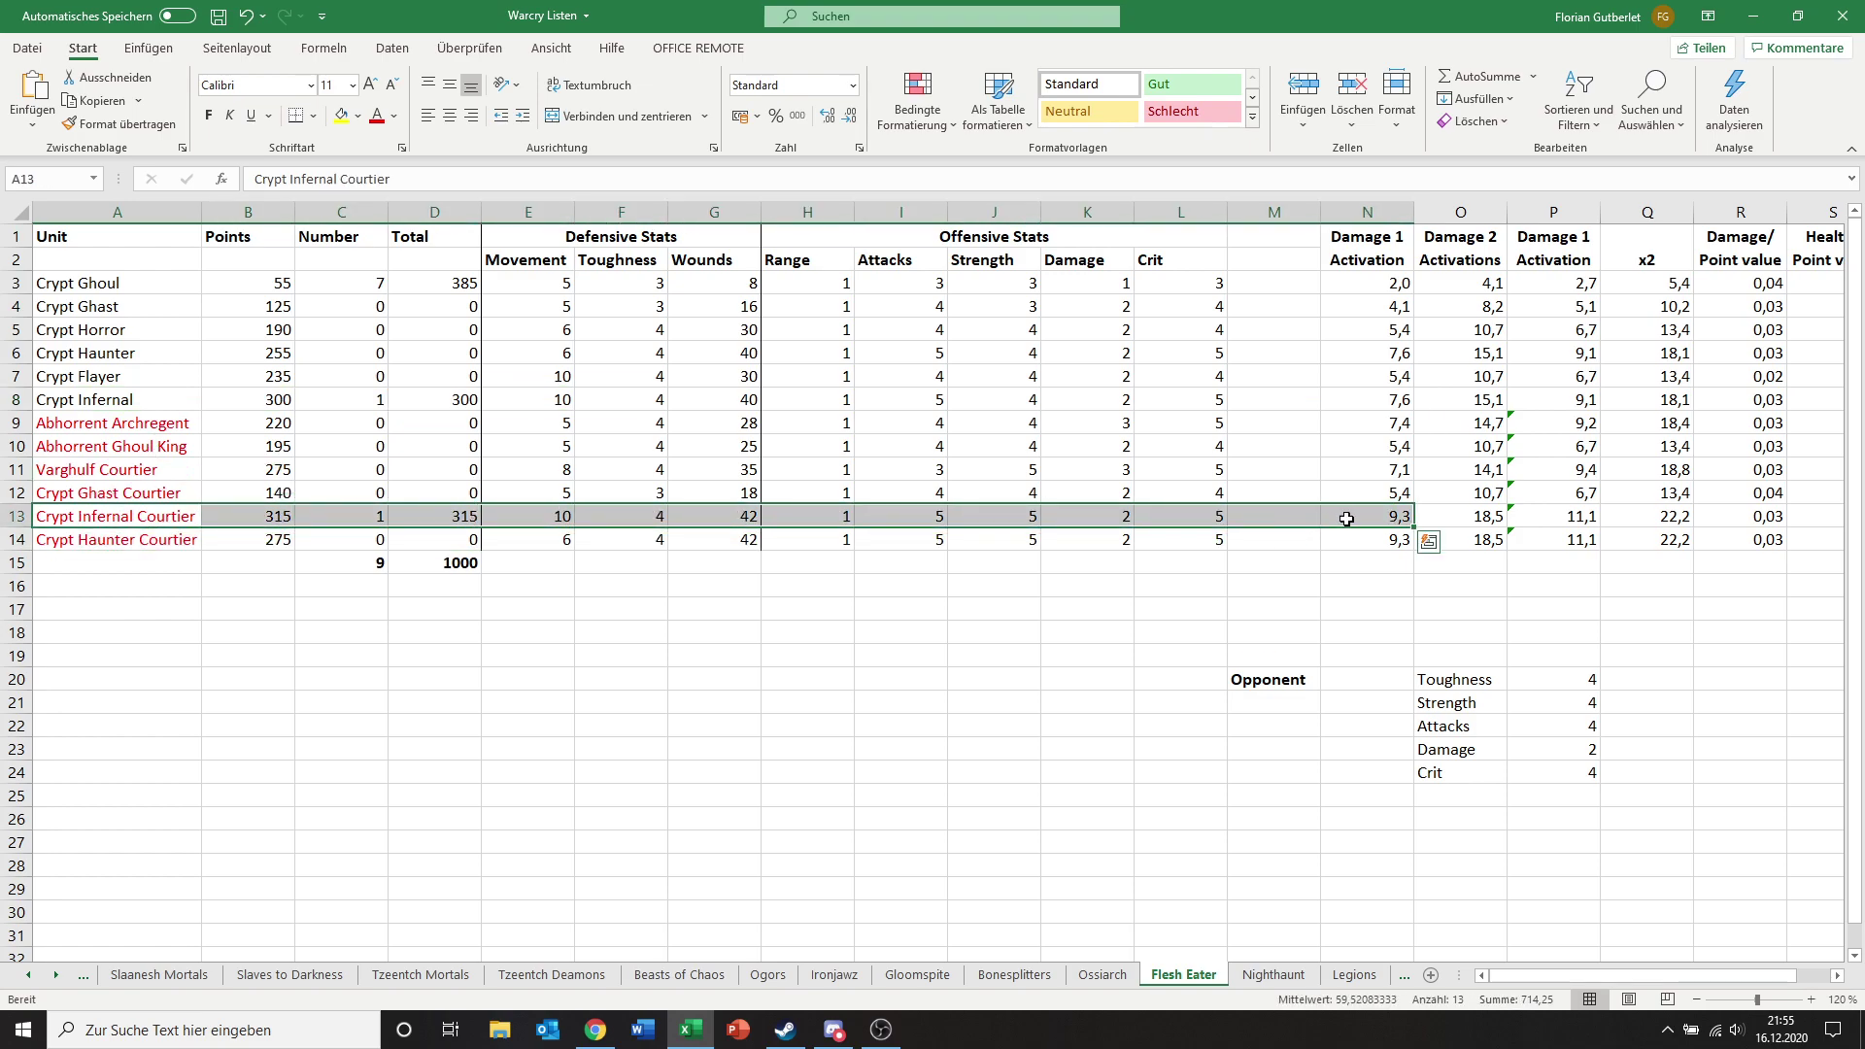
key(ctrl+v)
key(Escape)
click(214, 407)
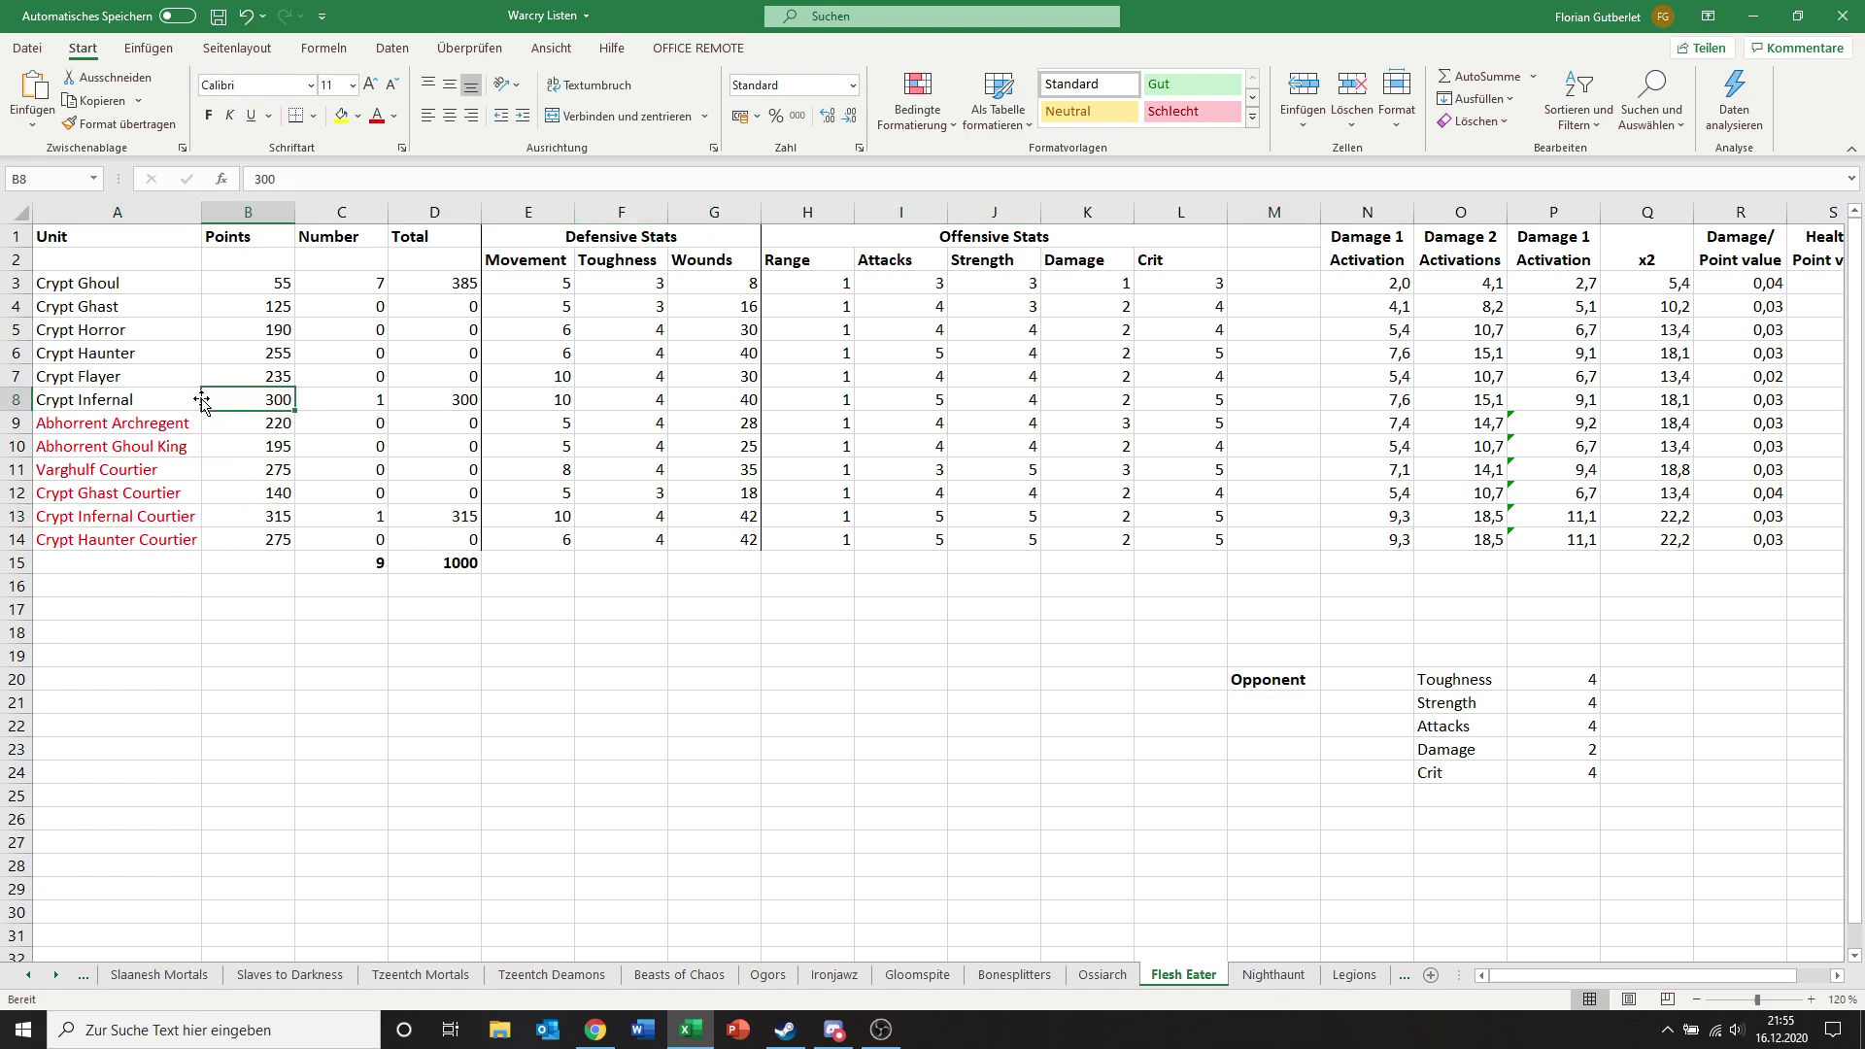
click(183, 532)
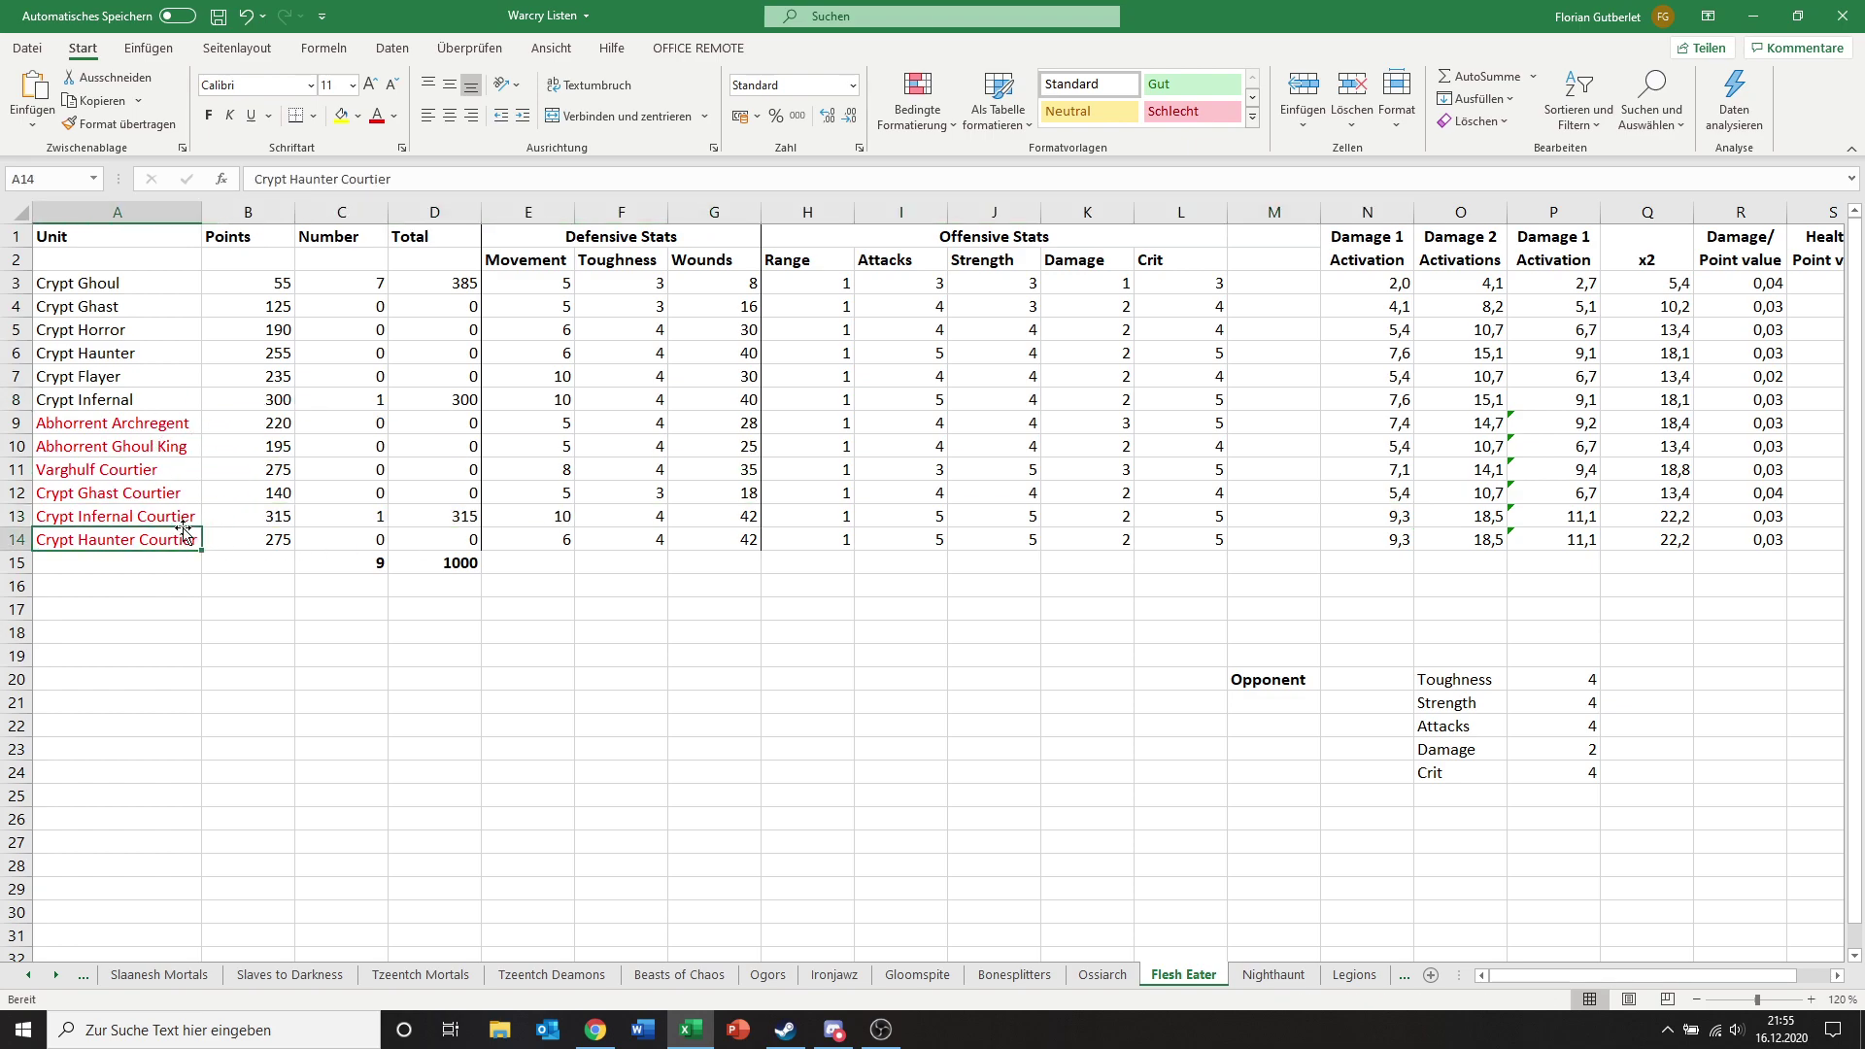
Step: Review the sample warband's unit numbers for the Crypt Infernal Courtier, the Crypt Infernal and the Crypt Ghouls
click(372, 516)
key(Up)
key(Up)
key(Up)
key(Up)
key(Up)
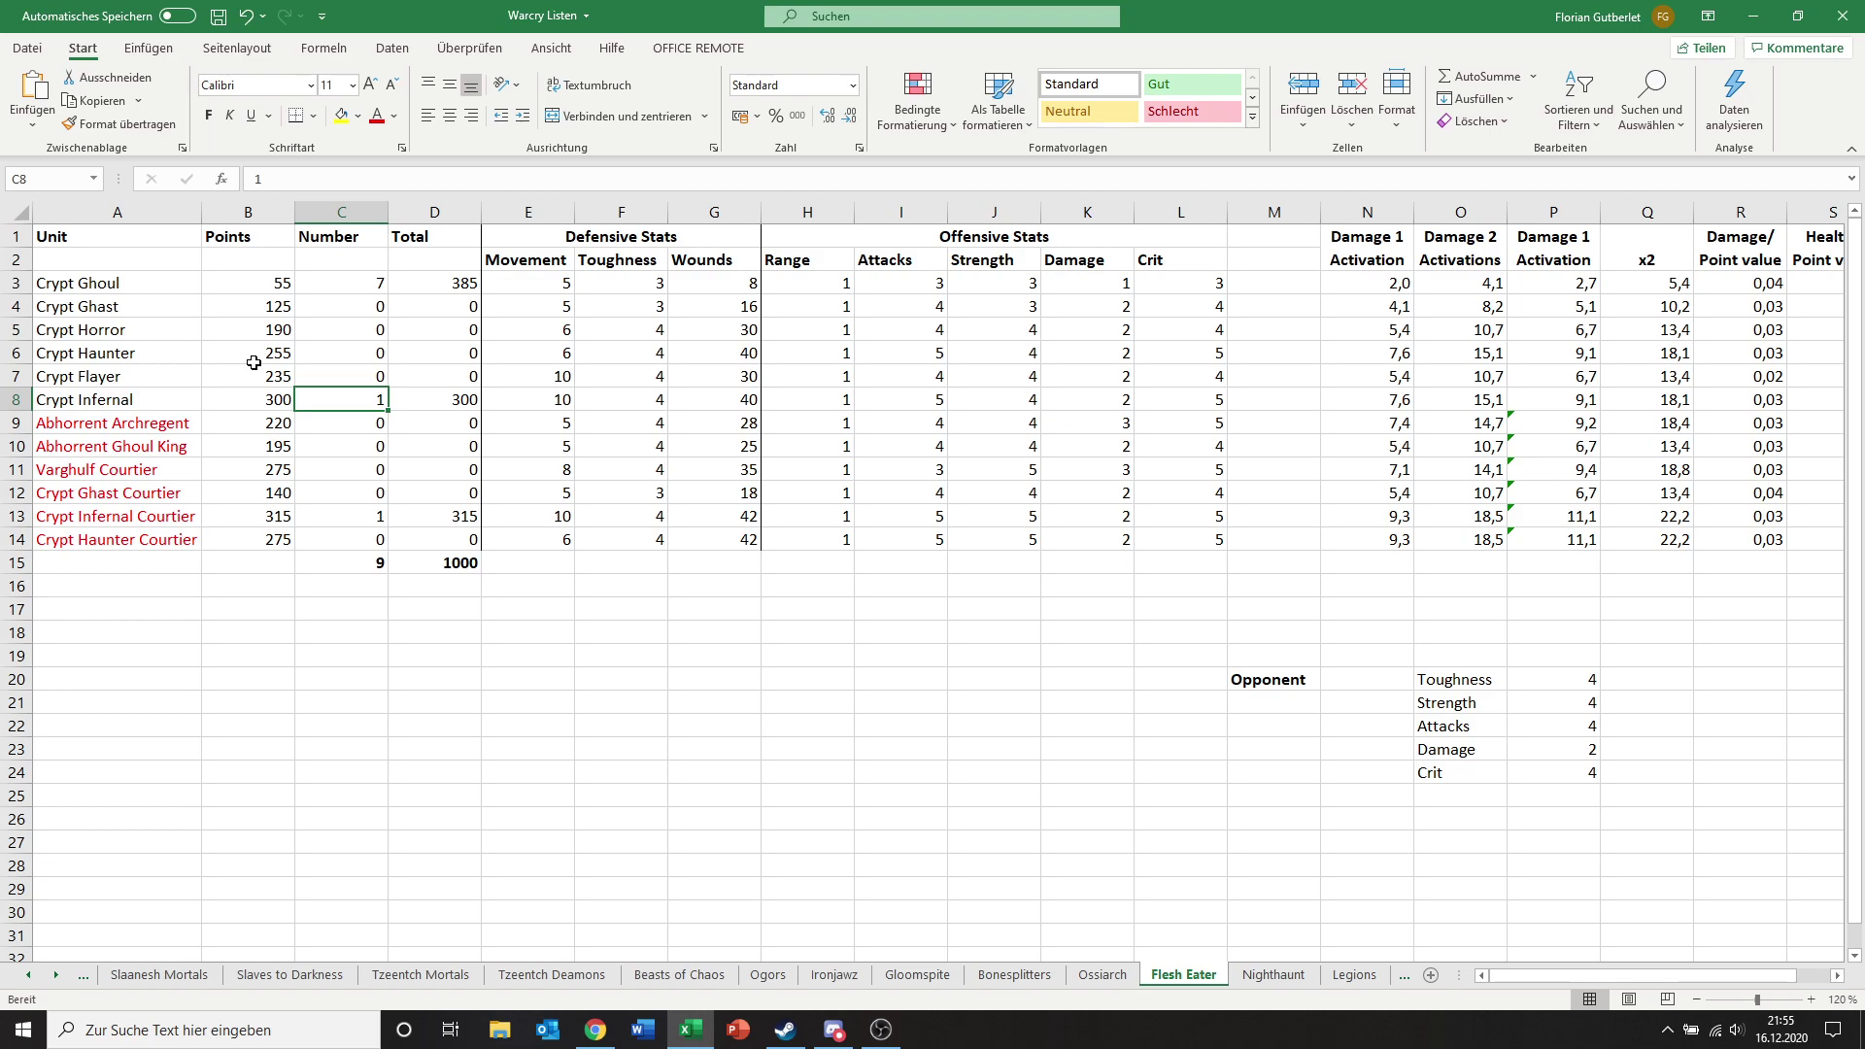
key(Up)
key(Up)
key(Up)
key(Up)
key(Up)
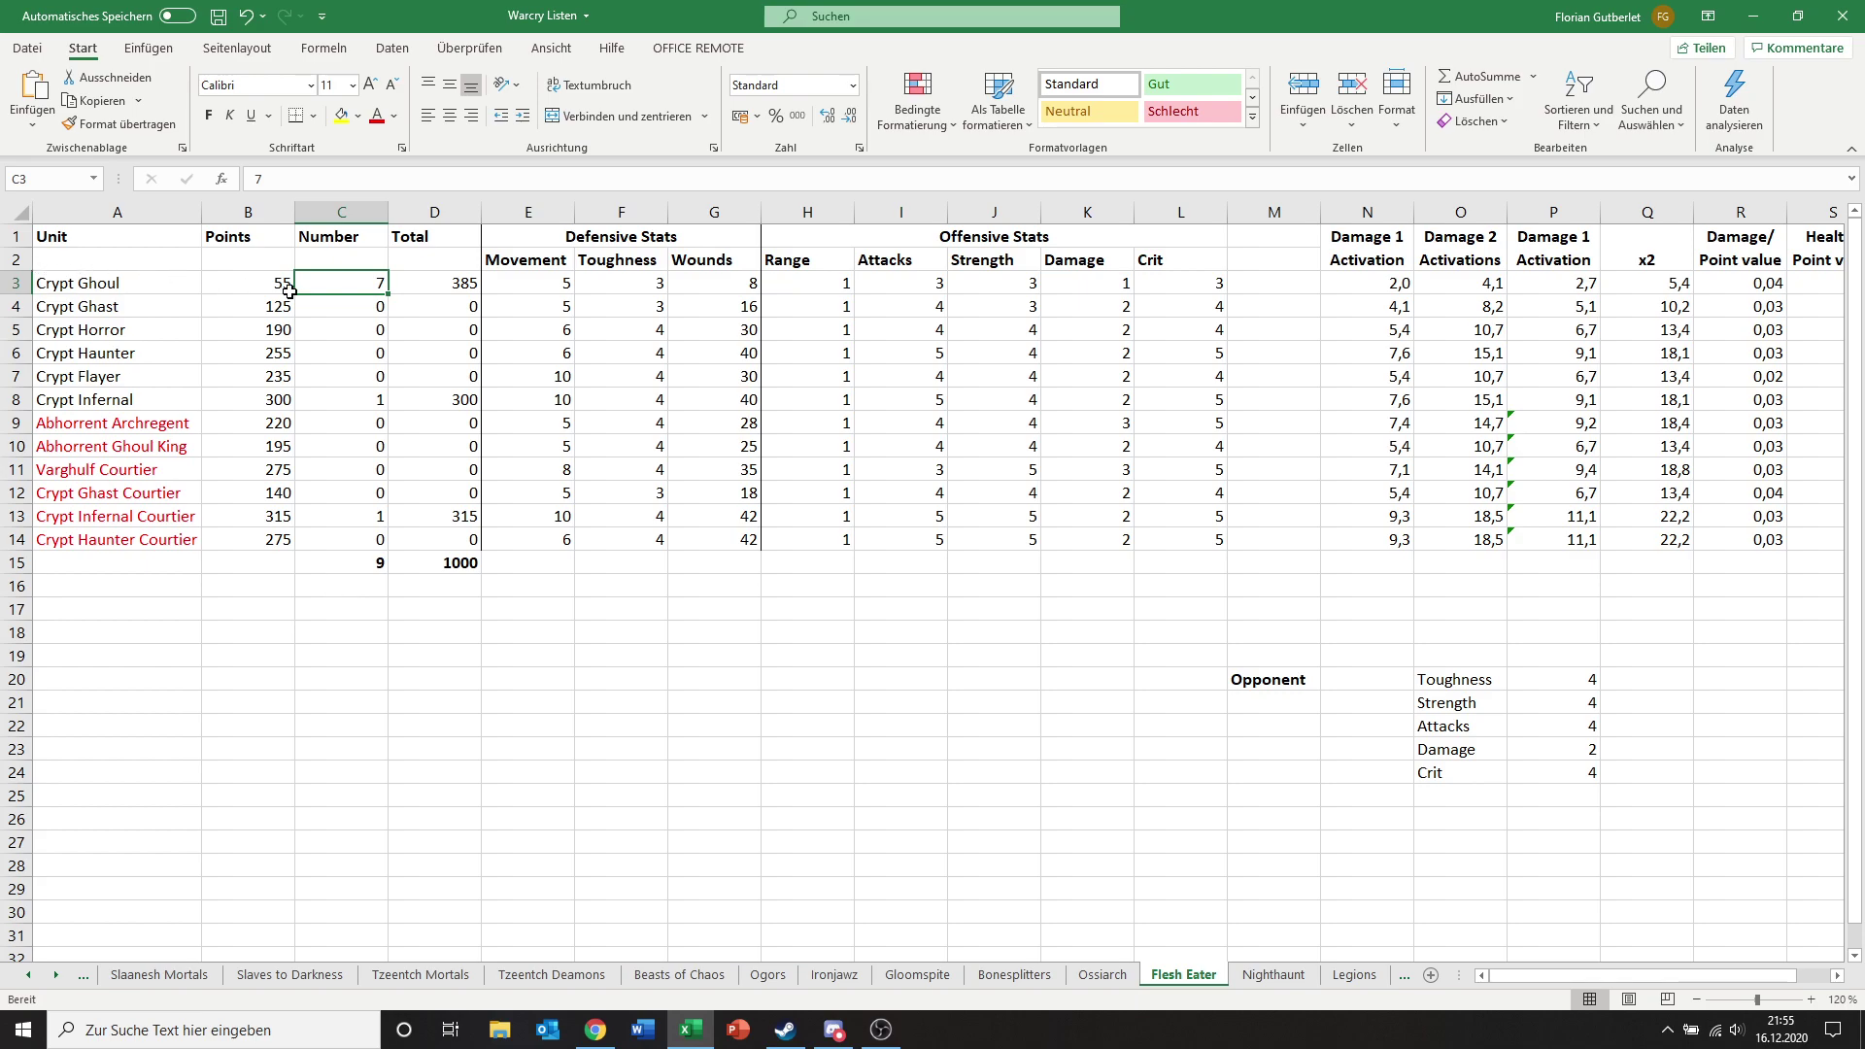
Step: Recheck the sample warband's numbers for the Crypt Infernal and the Crypt Infernal Courtier
click(362, 408)
click(376, 497)
click(377, 516)
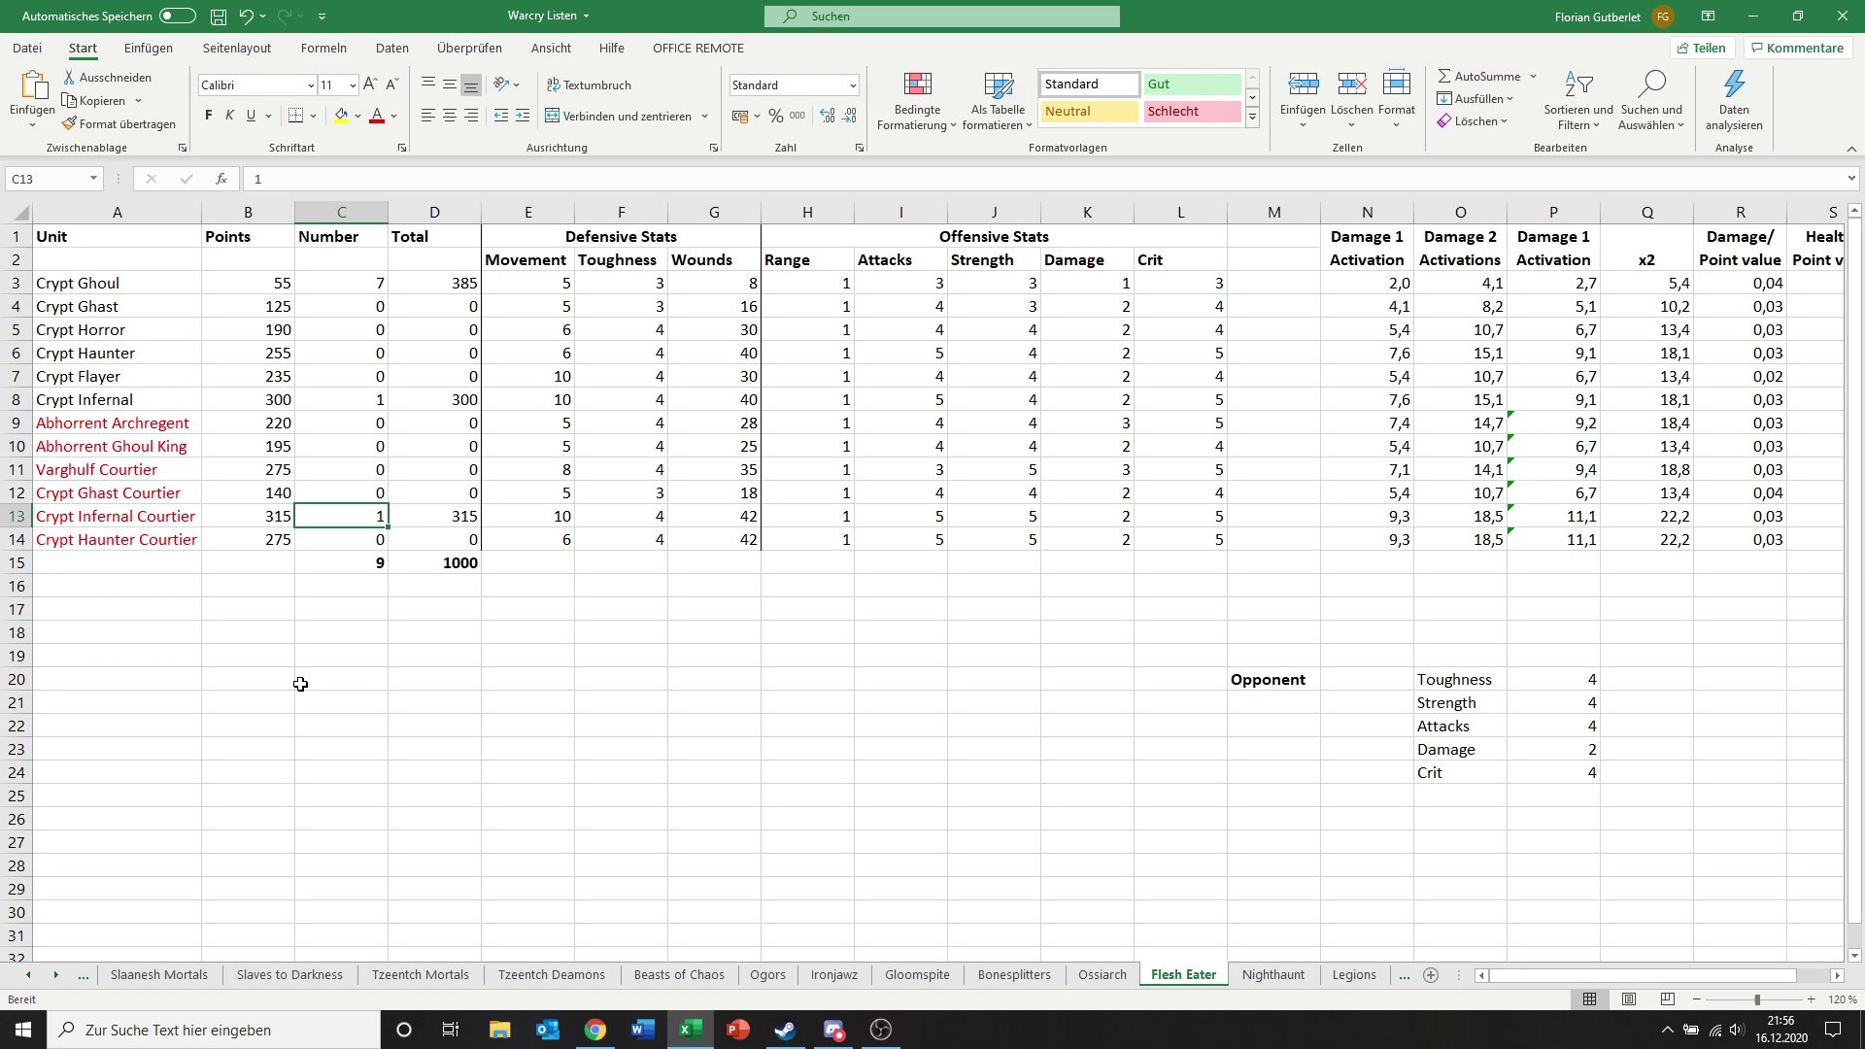
Step: Start a second sample warband by setting the Crypt Infernal's number to 0 and the Abhorrent Archregent's to 1
click(377, 399)
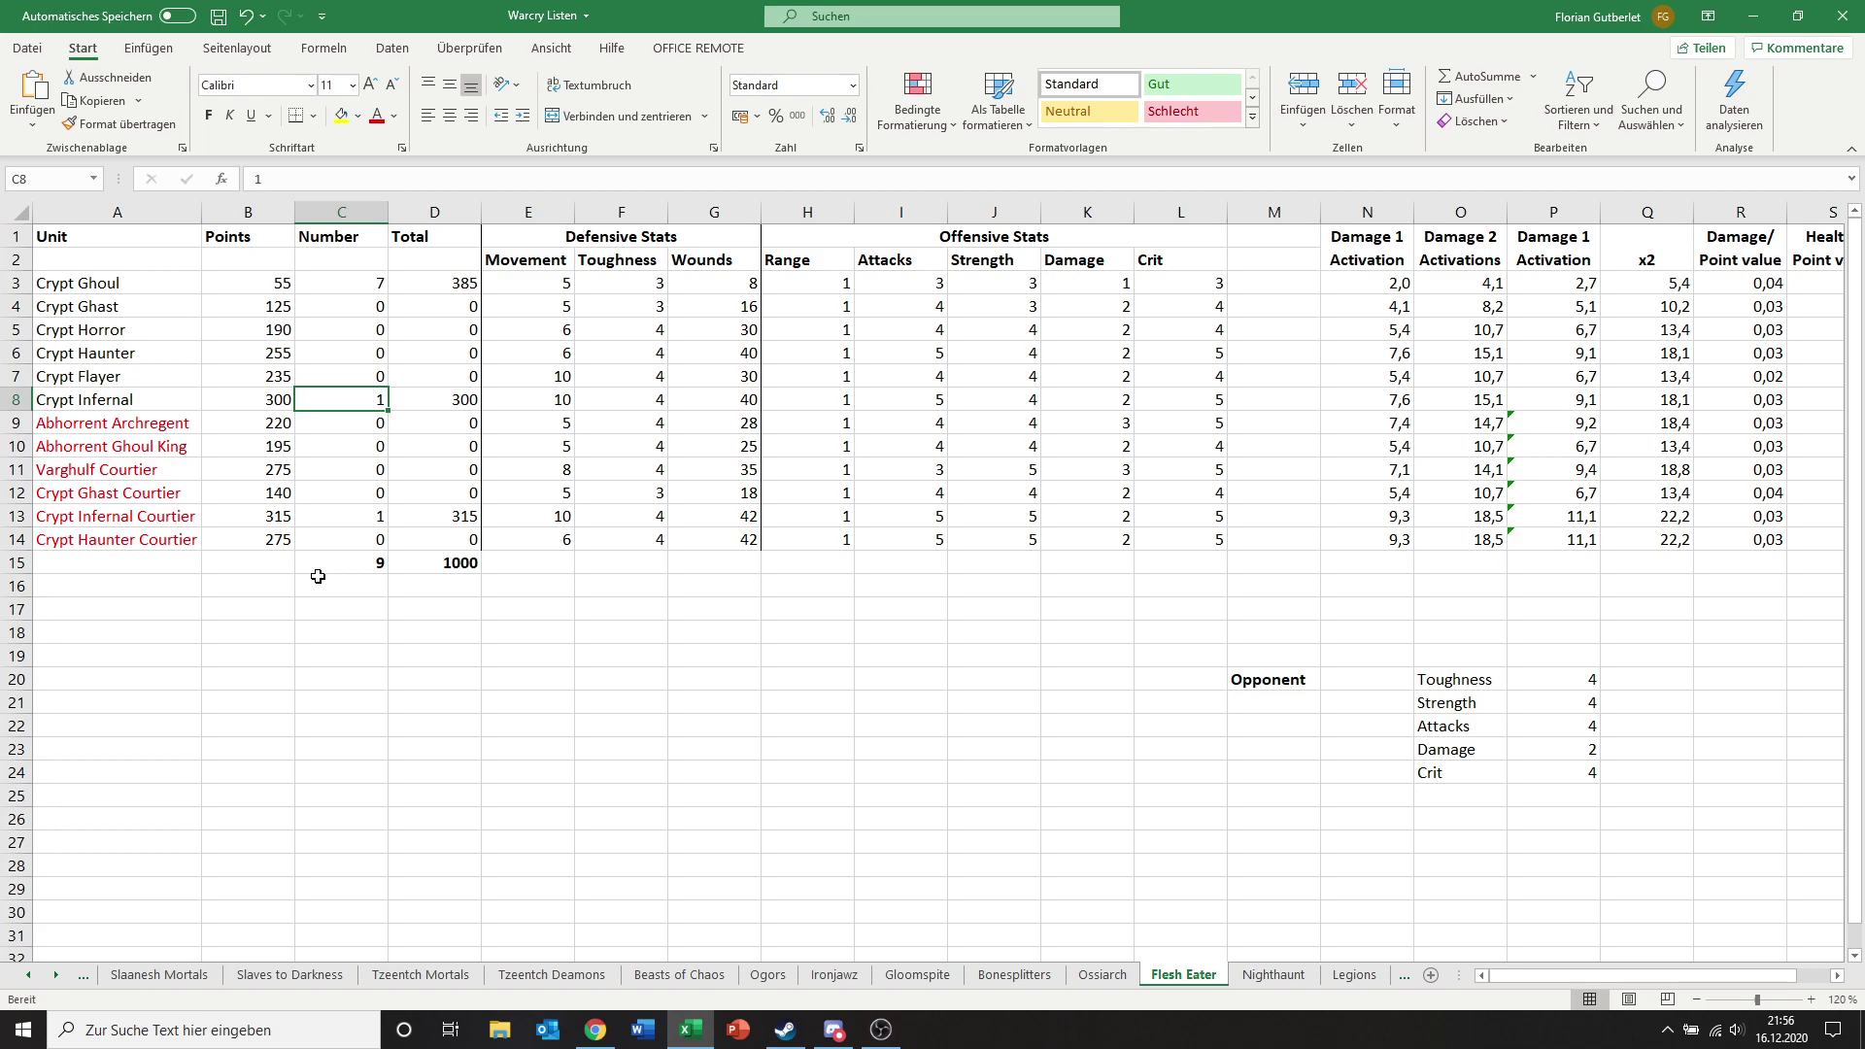
text(0)
key(Return)
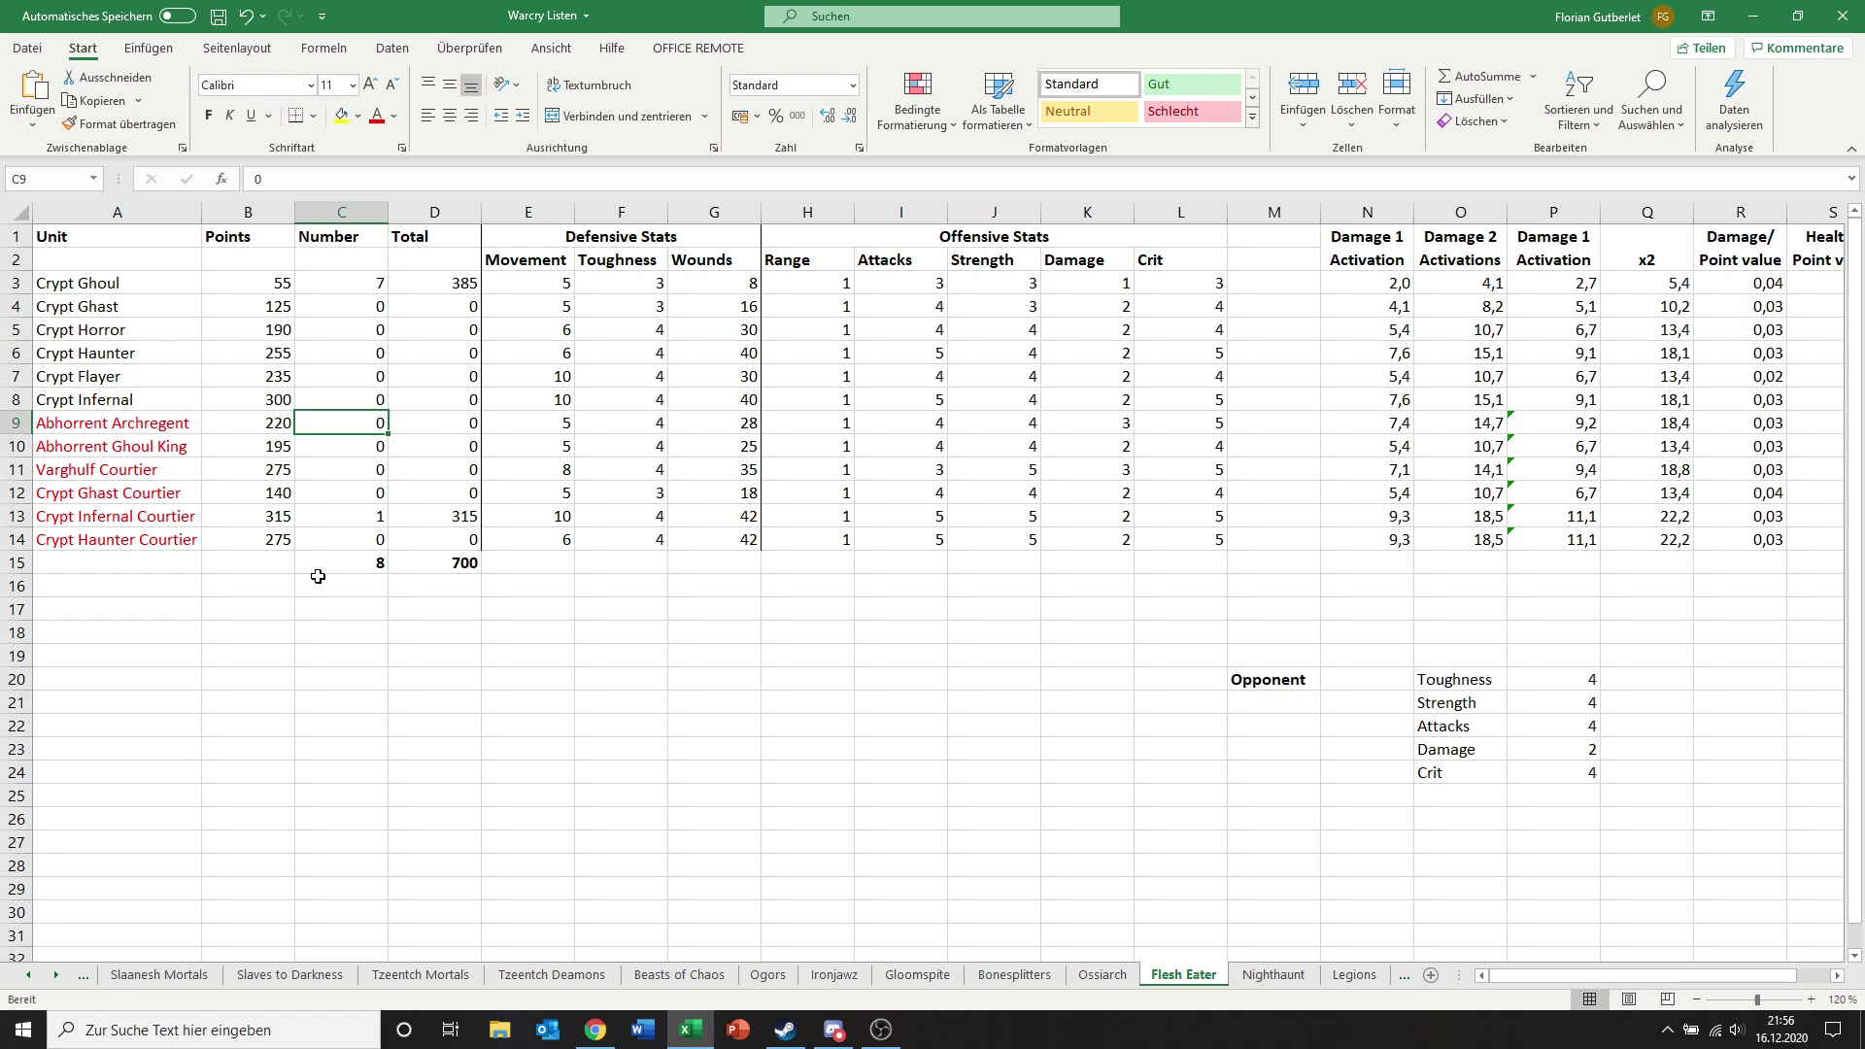
text(1)
key(Return)
Step: Set the Crypt Infernal Courtier's number to 0 and the Varghulf Courtier's number to 1
key(Down)
key(Down)
key(Down)
text(0)
key(Return)
key(Up)
key(Up)
key(Up)
text(1)
key(Return)
Step: Set the number of Crypt Ghouls to 9
key(Up)
key(Up)
key(Up)
key(Up)
key(Up)
key(Up)
key(Up)
key(Up)
key(Up)
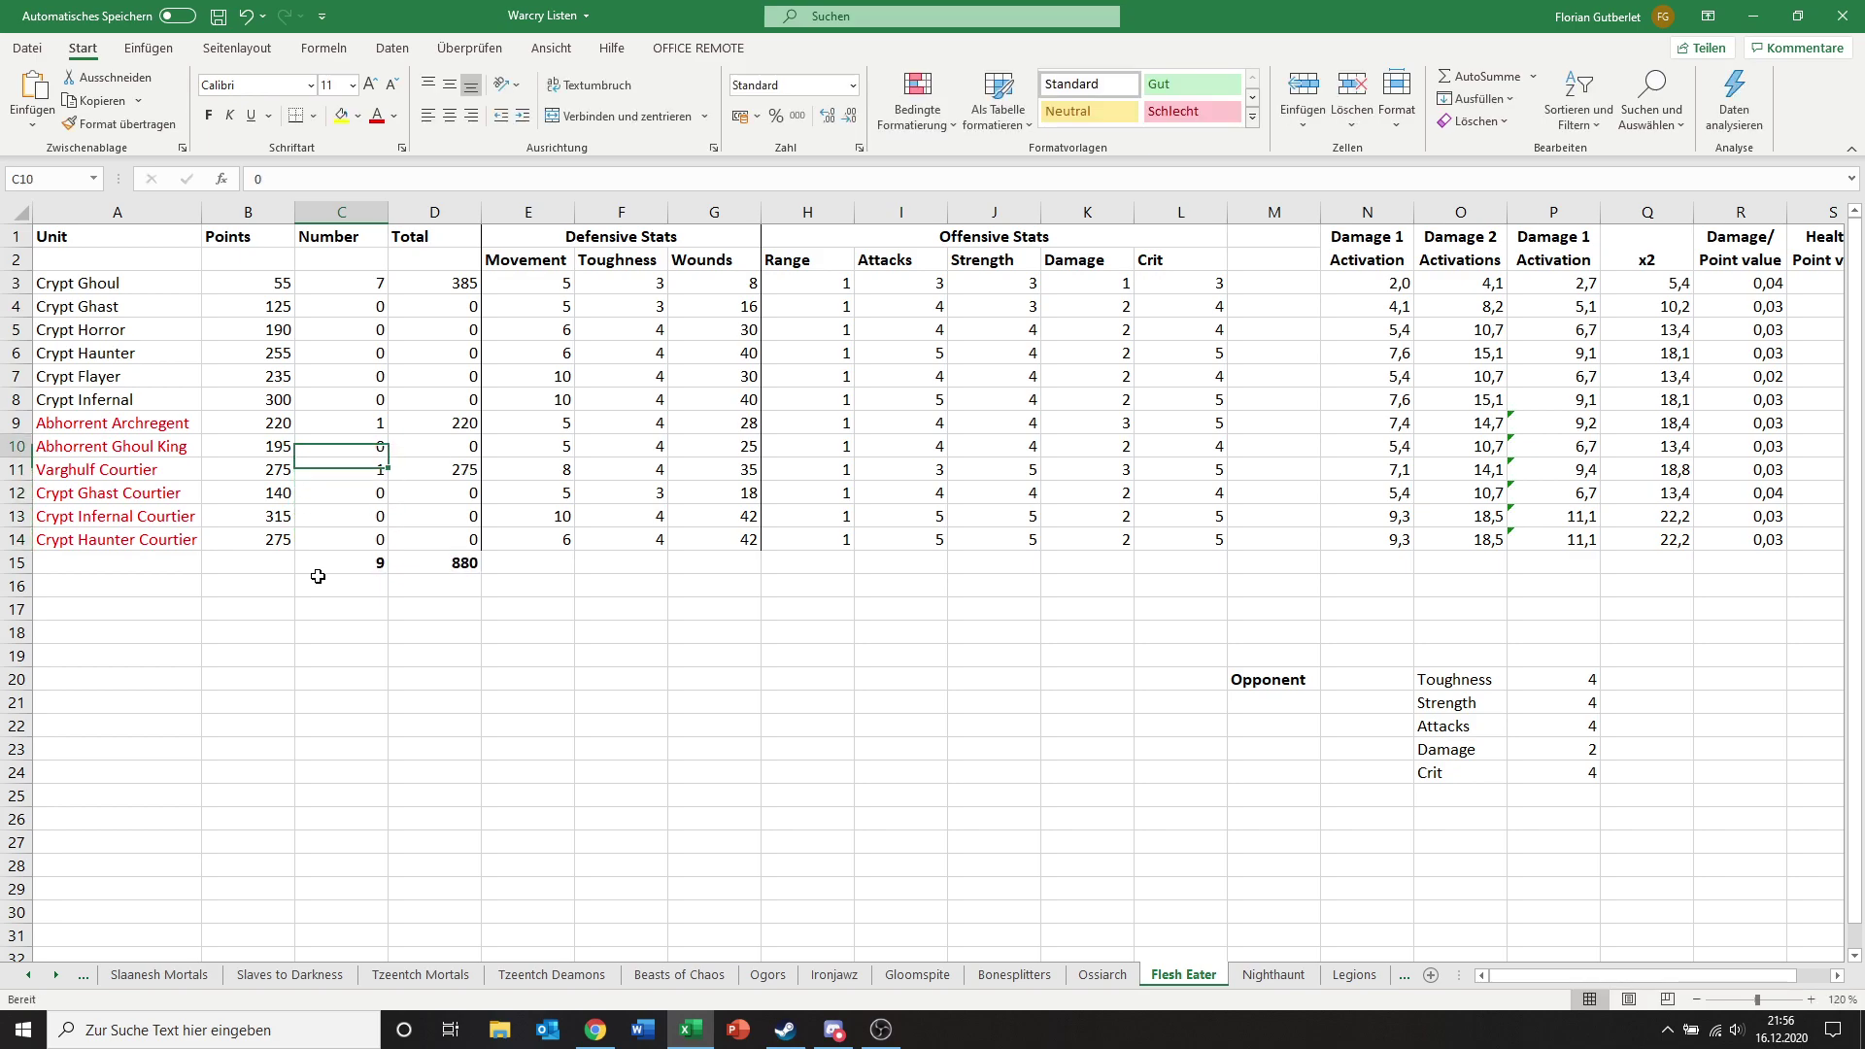
text(9)
key(Return)
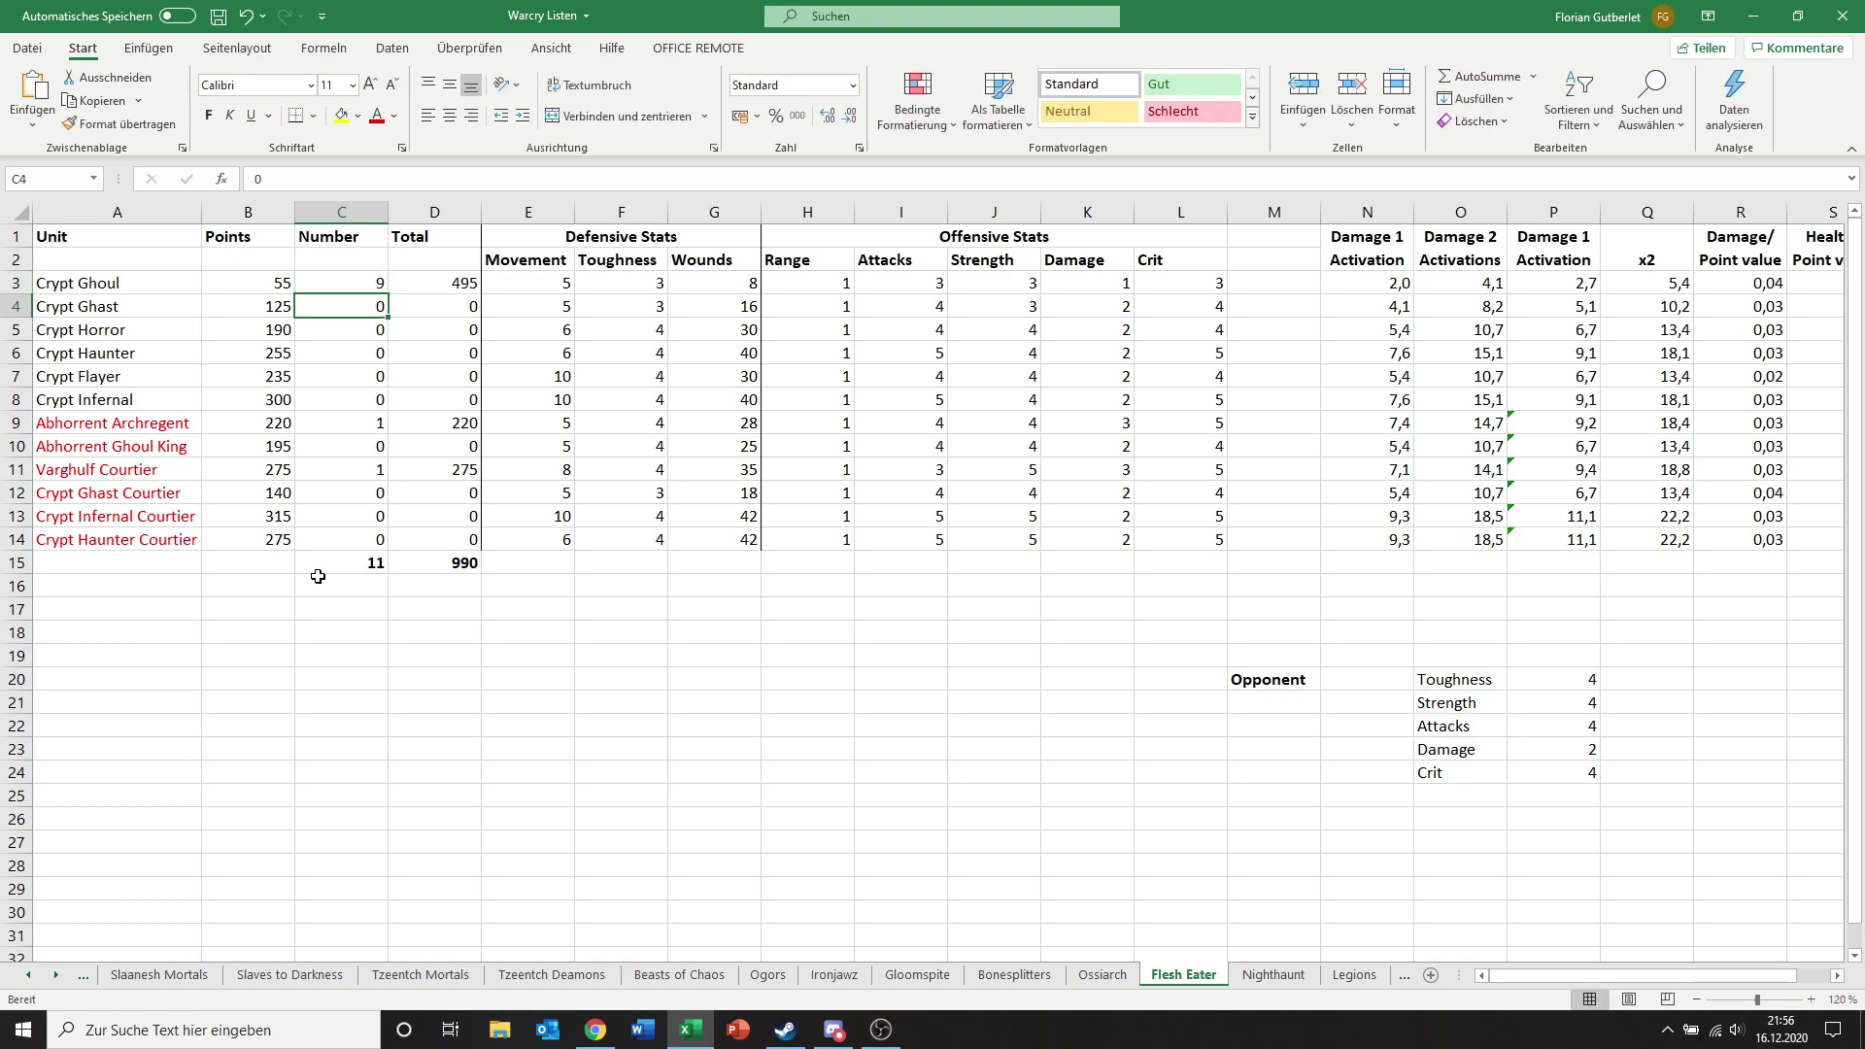
Step: Review the Abhorrent Archregent and Varghulf Courtier numbers, and the Archregent's row from its name through one-activation damage
click(316, 419)
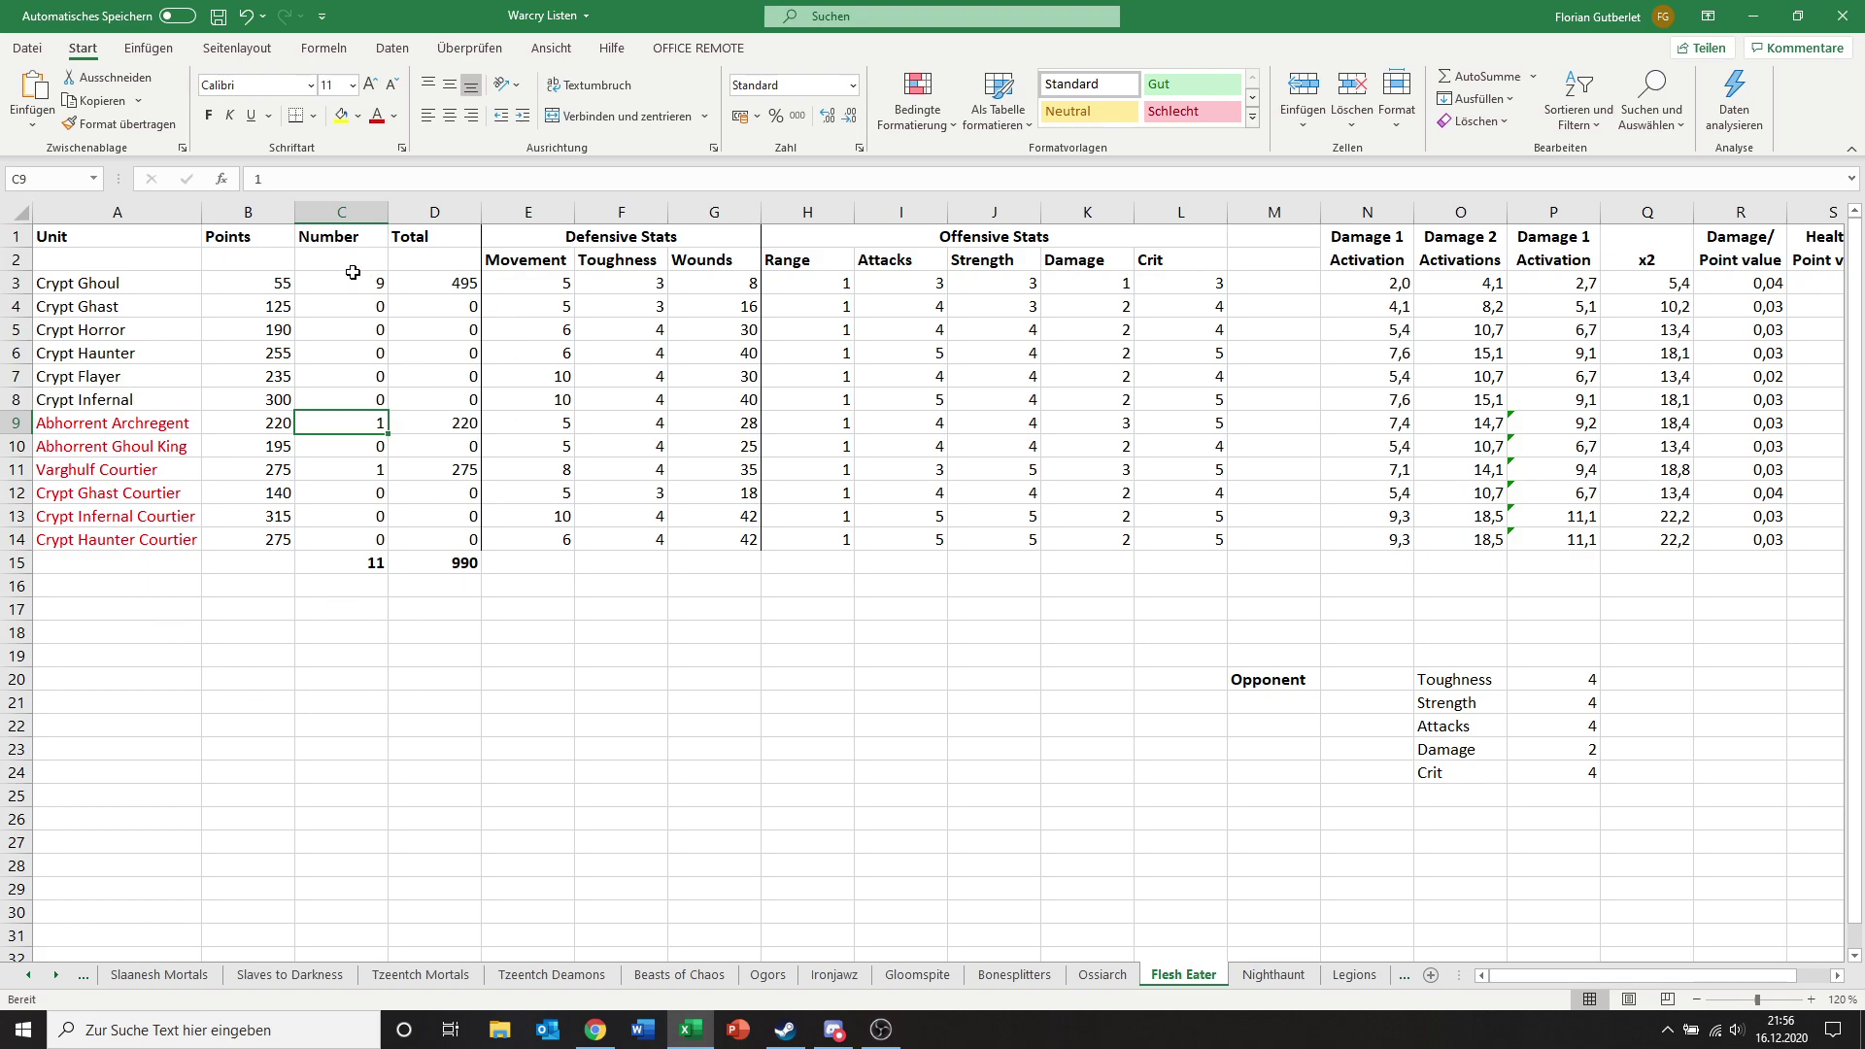
click(330, 472)
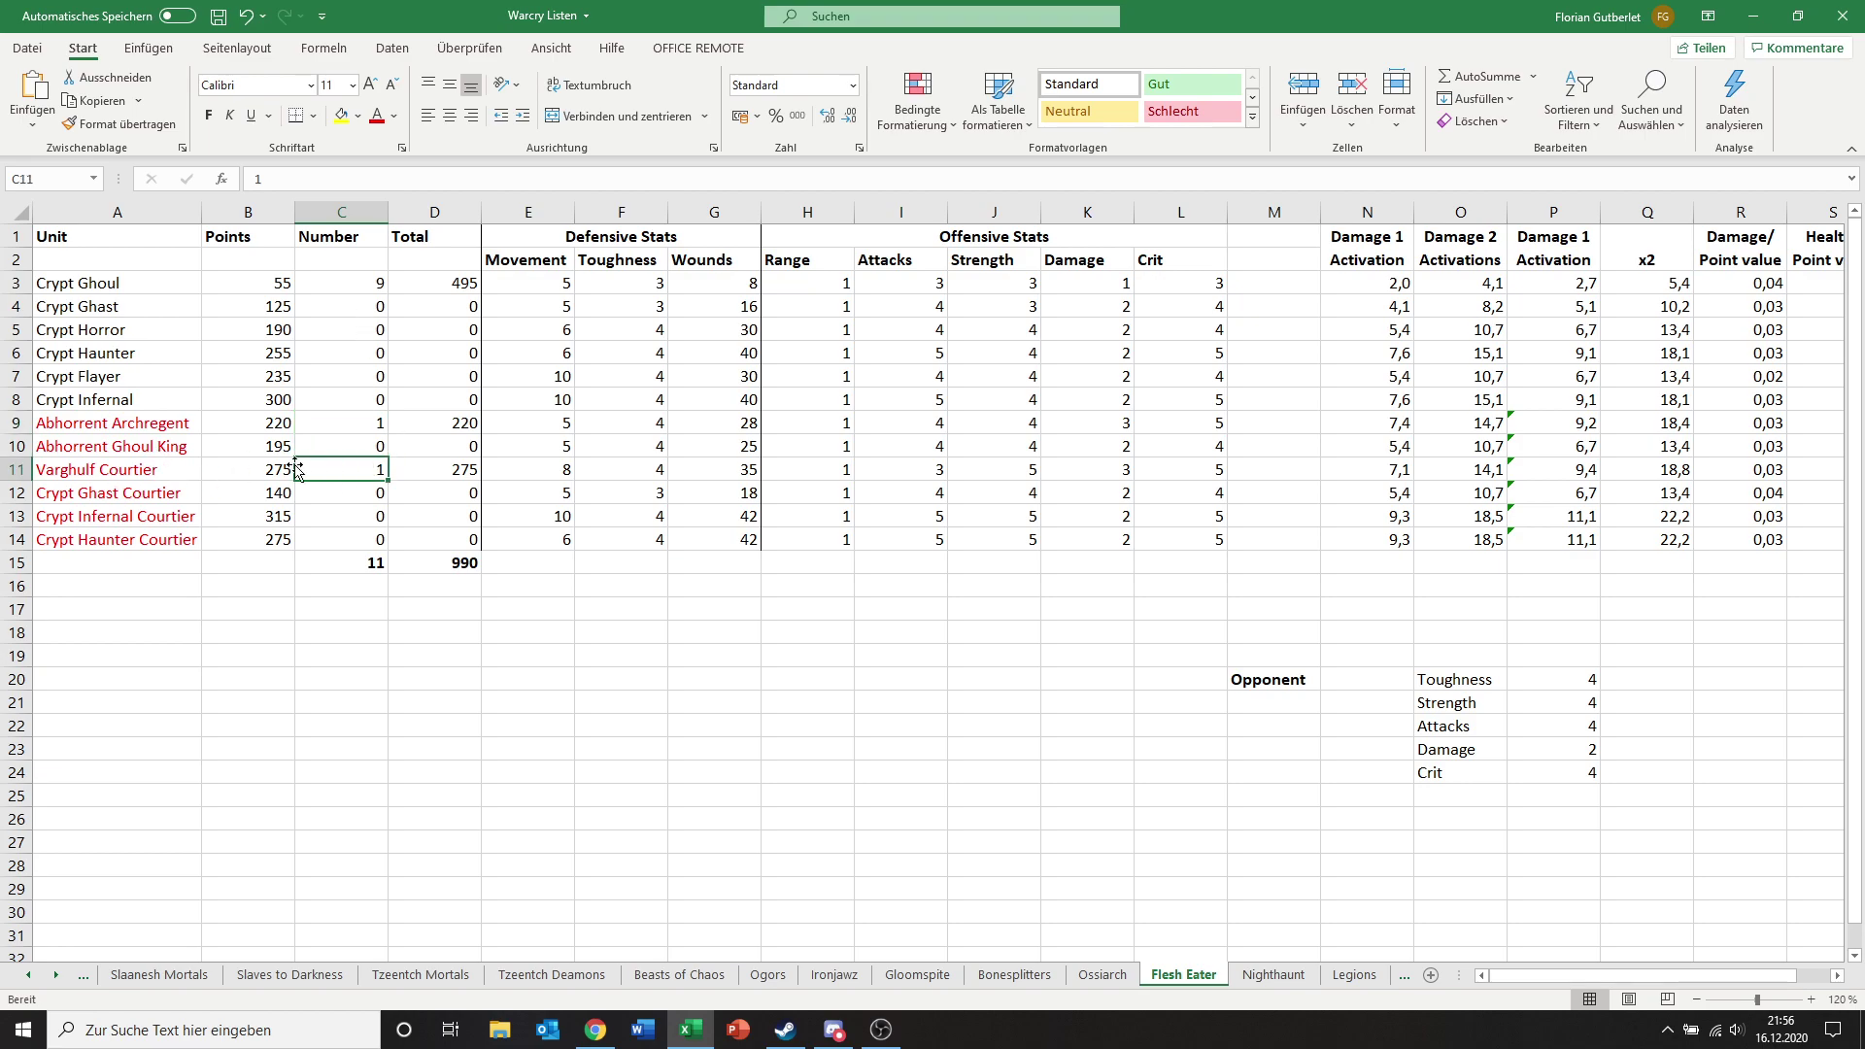
click(251, 399)
click(333, 470)
drag(146, 427, 1384, 424)
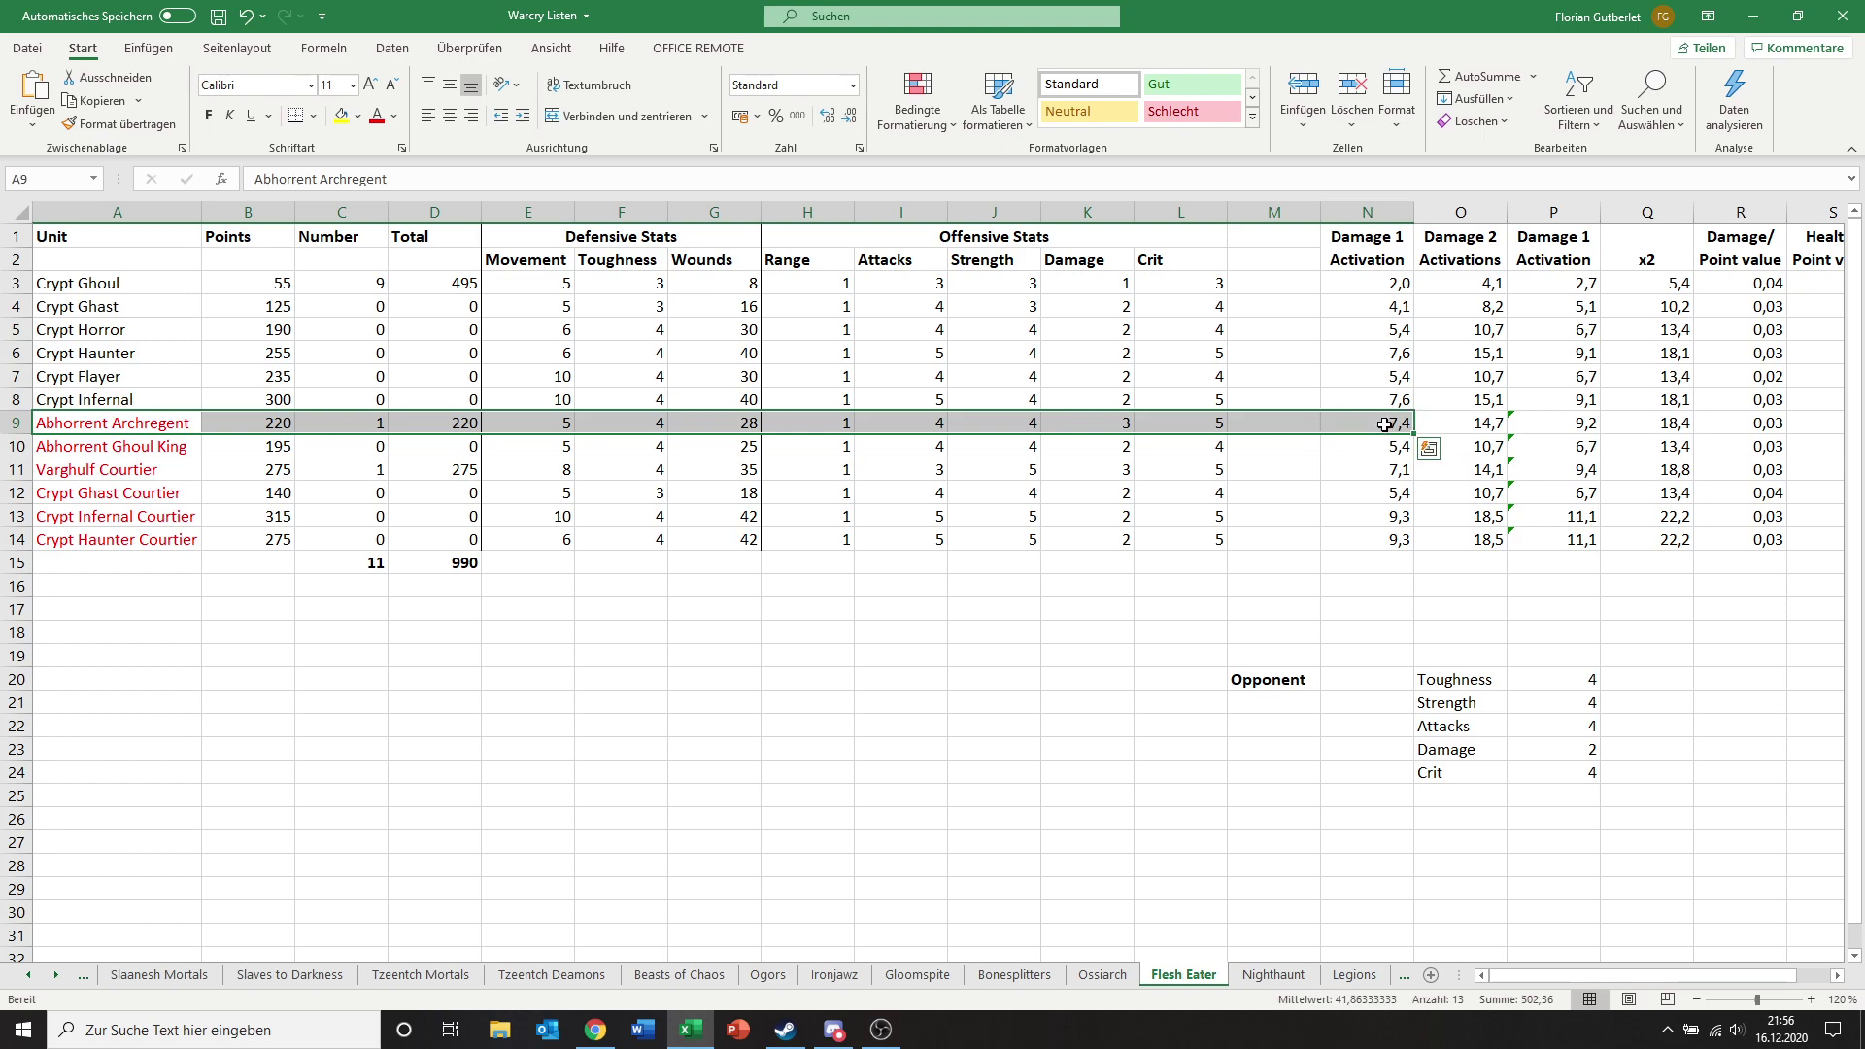
click(1384, 425)
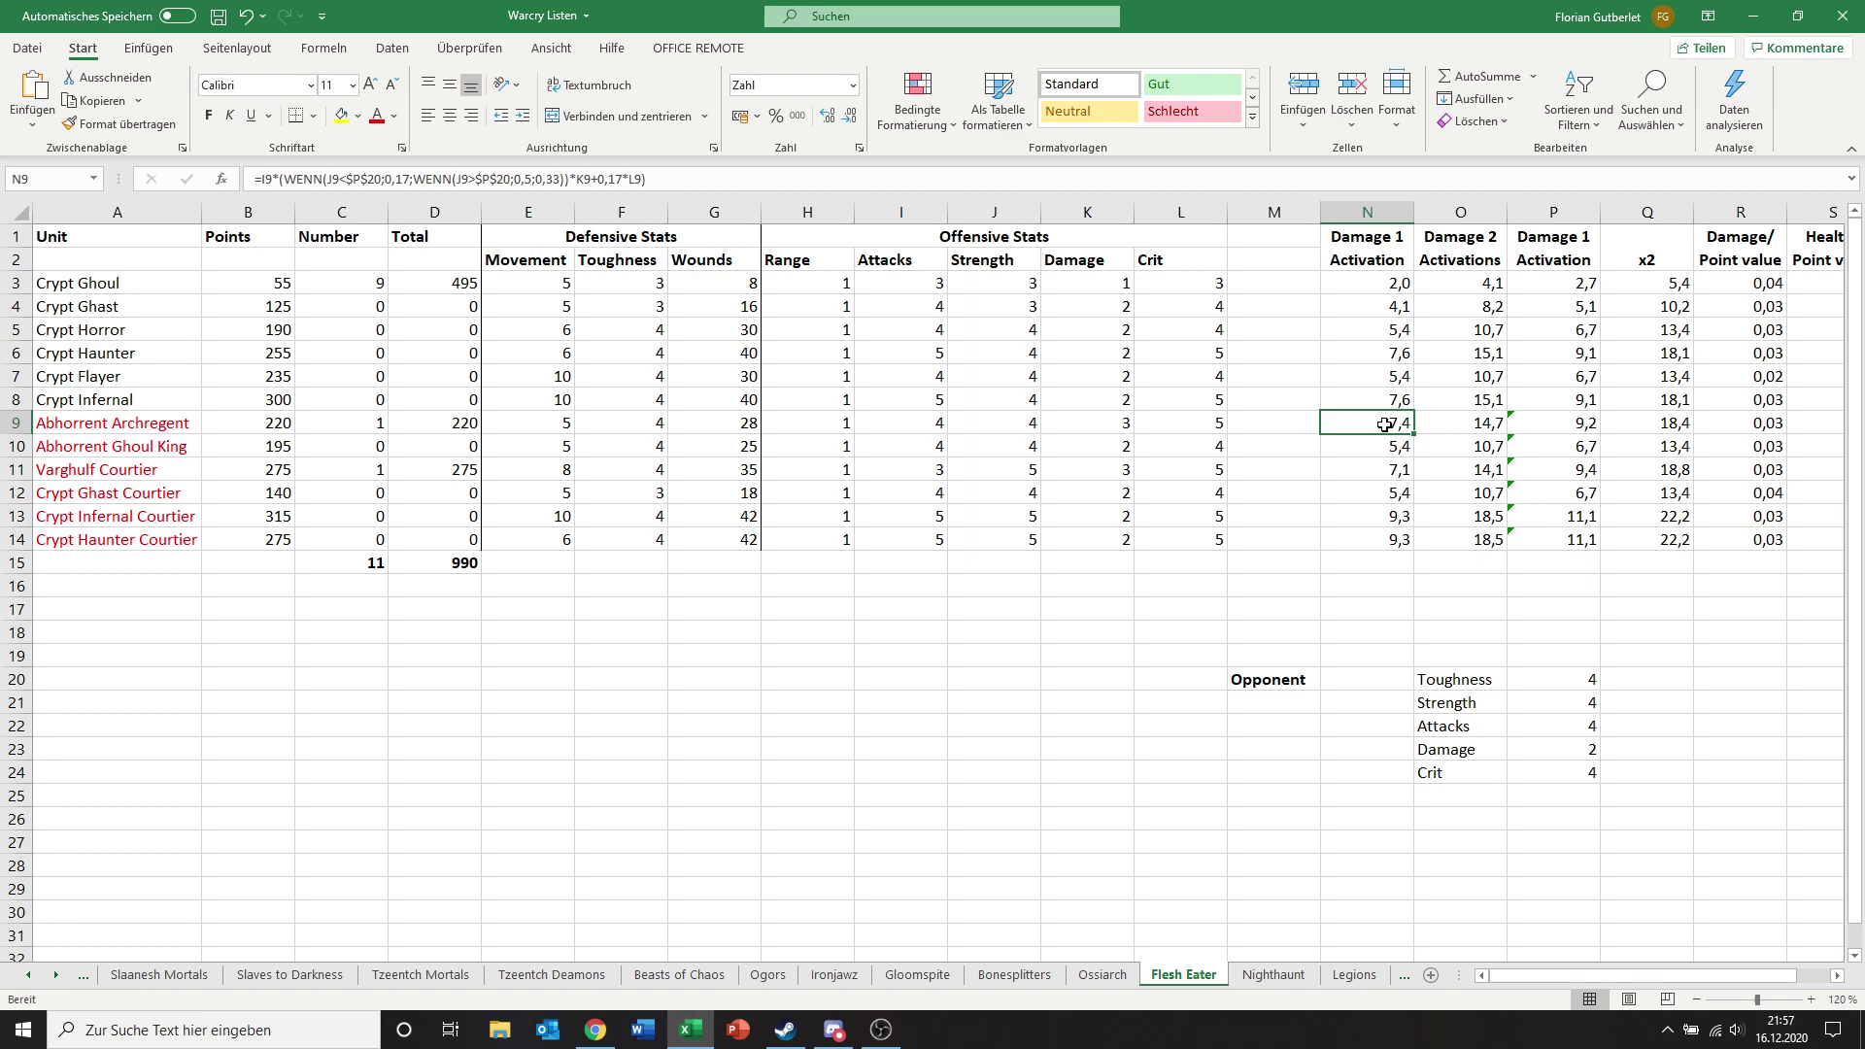
click(187, 428)
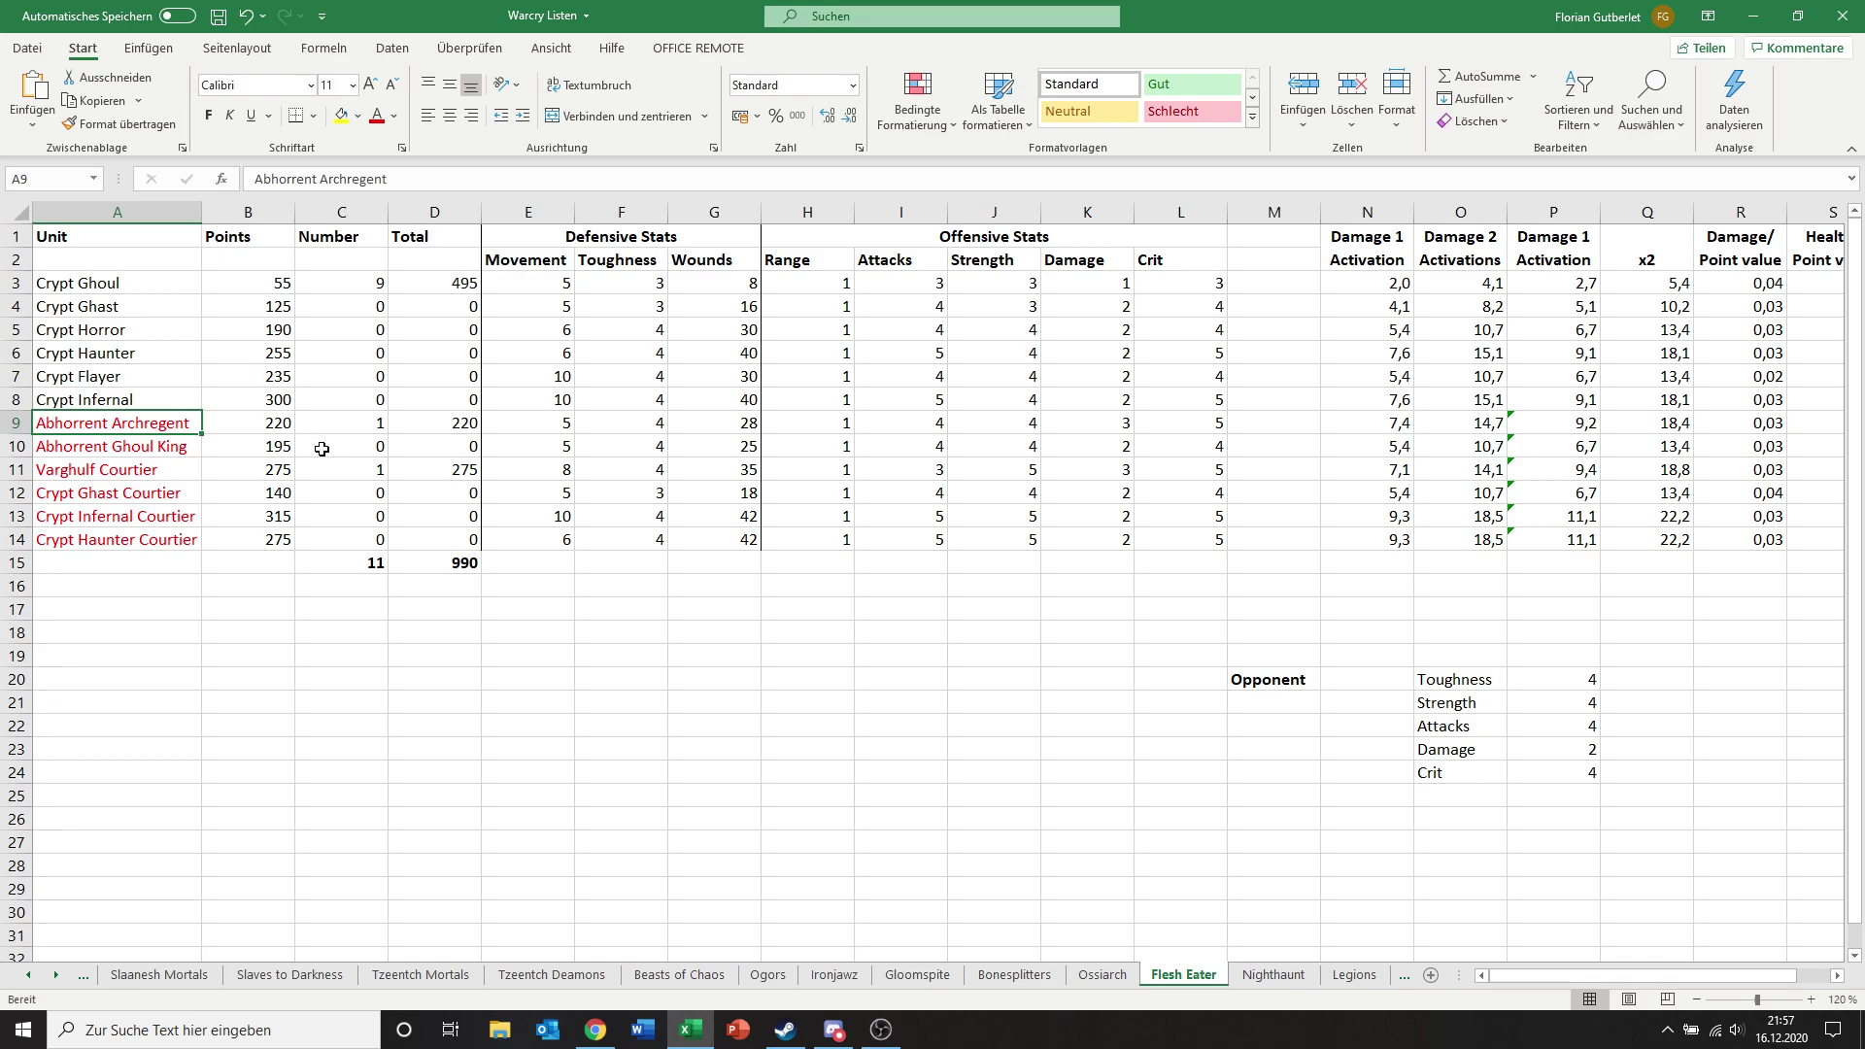
Step: Check the second warband's total model number, the Abhorrent Archregent as leader, and the number of Crypt Ghouls
click(357, 567)
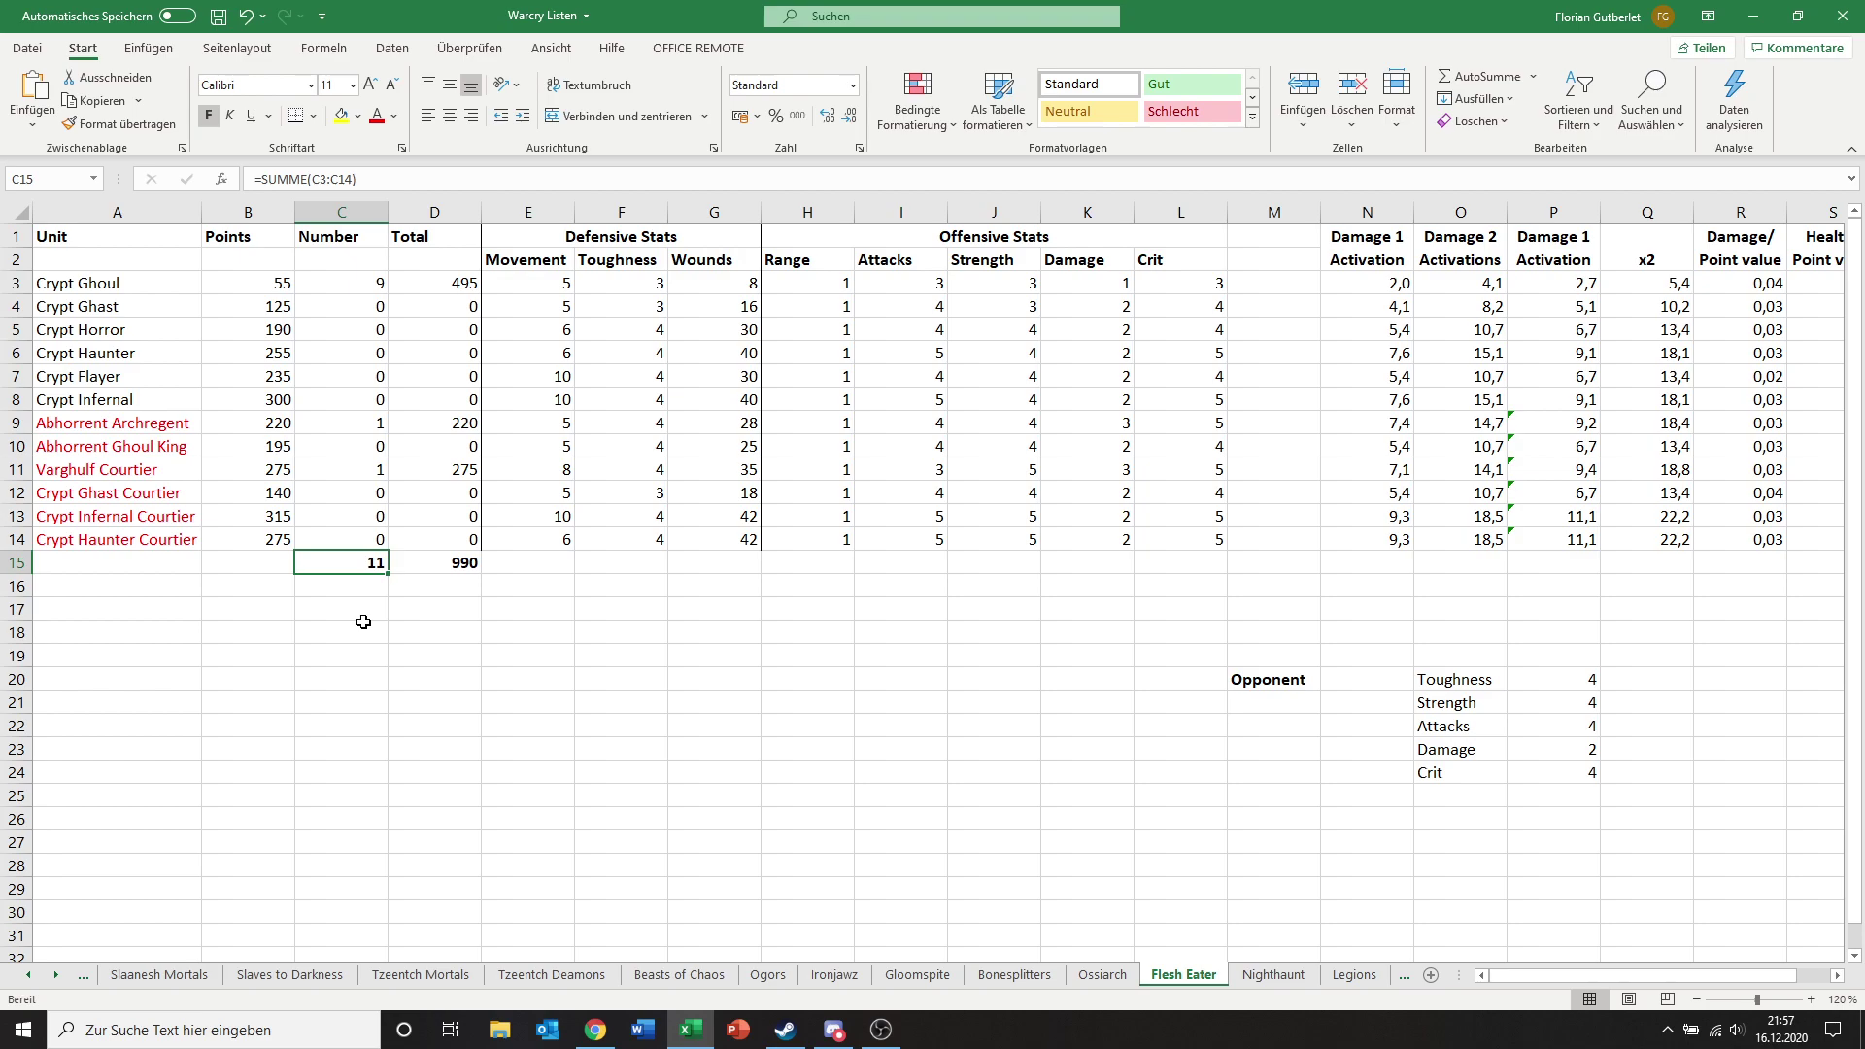
click(162, 424)
click(372, 282)
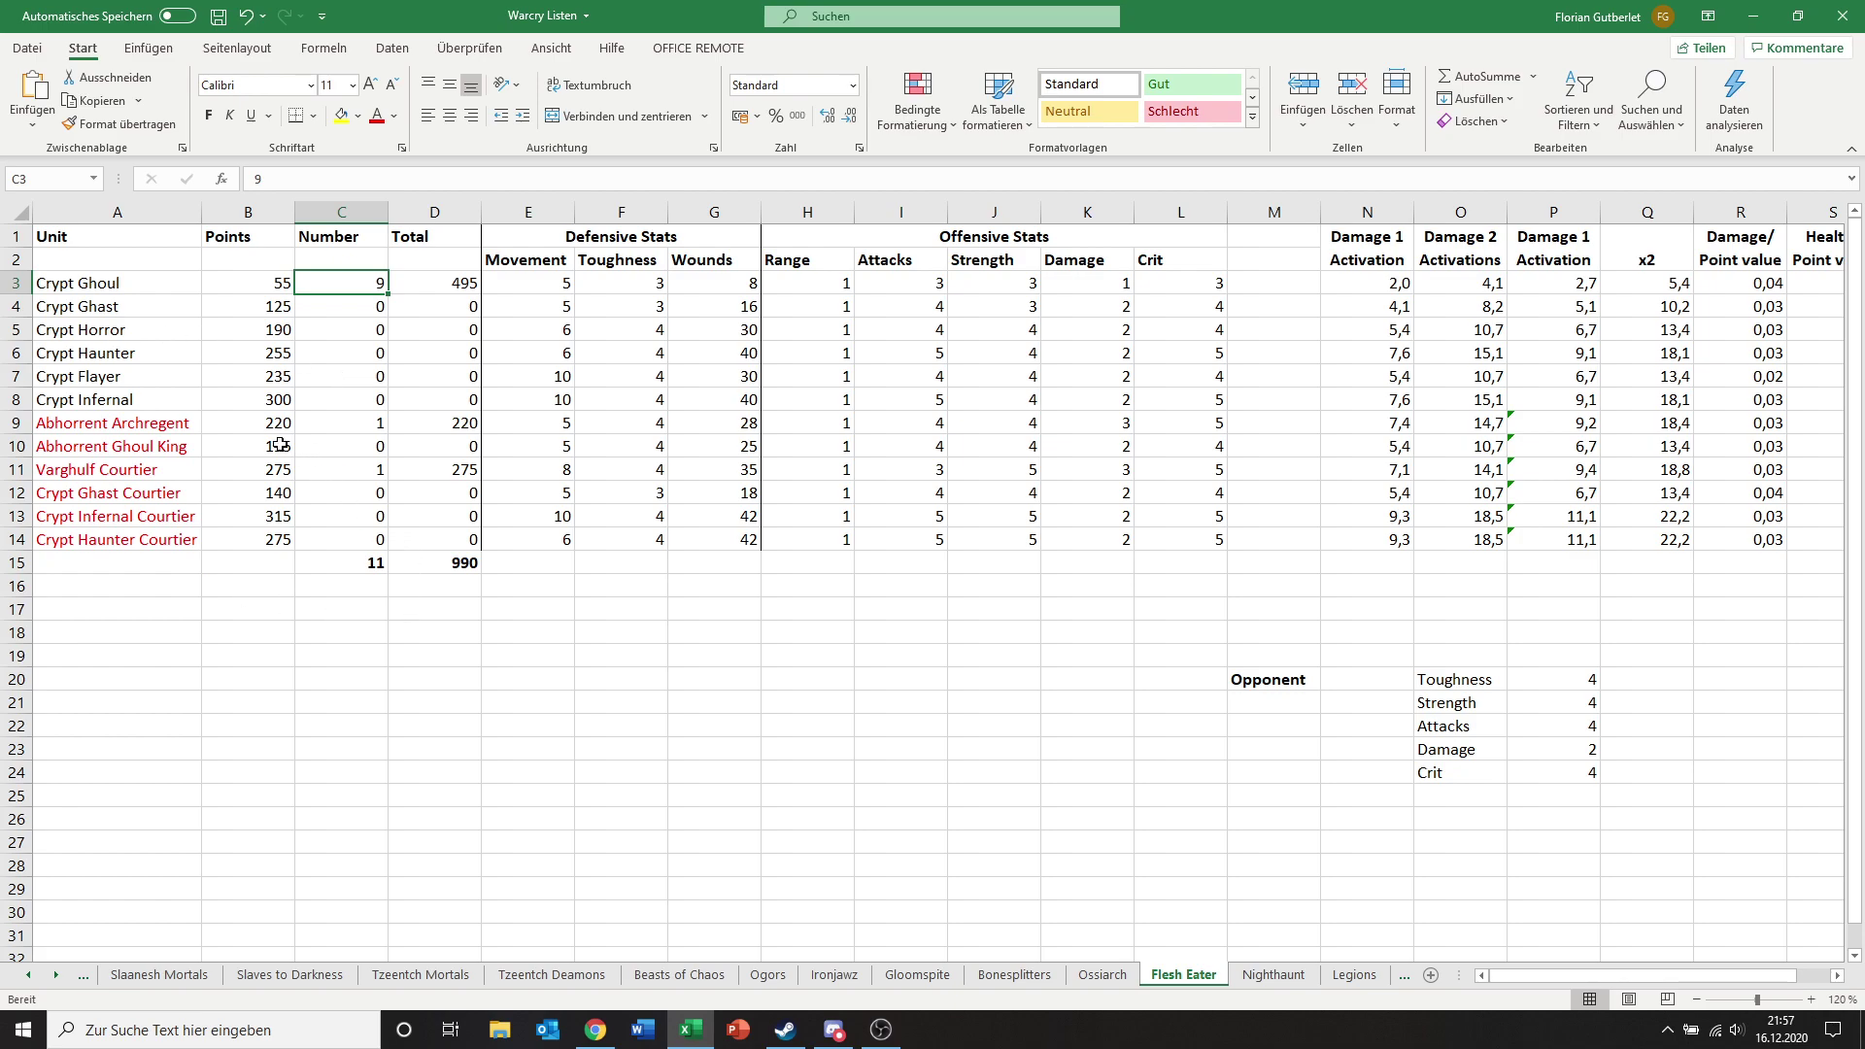
click(362, 672)
click(352, 639)
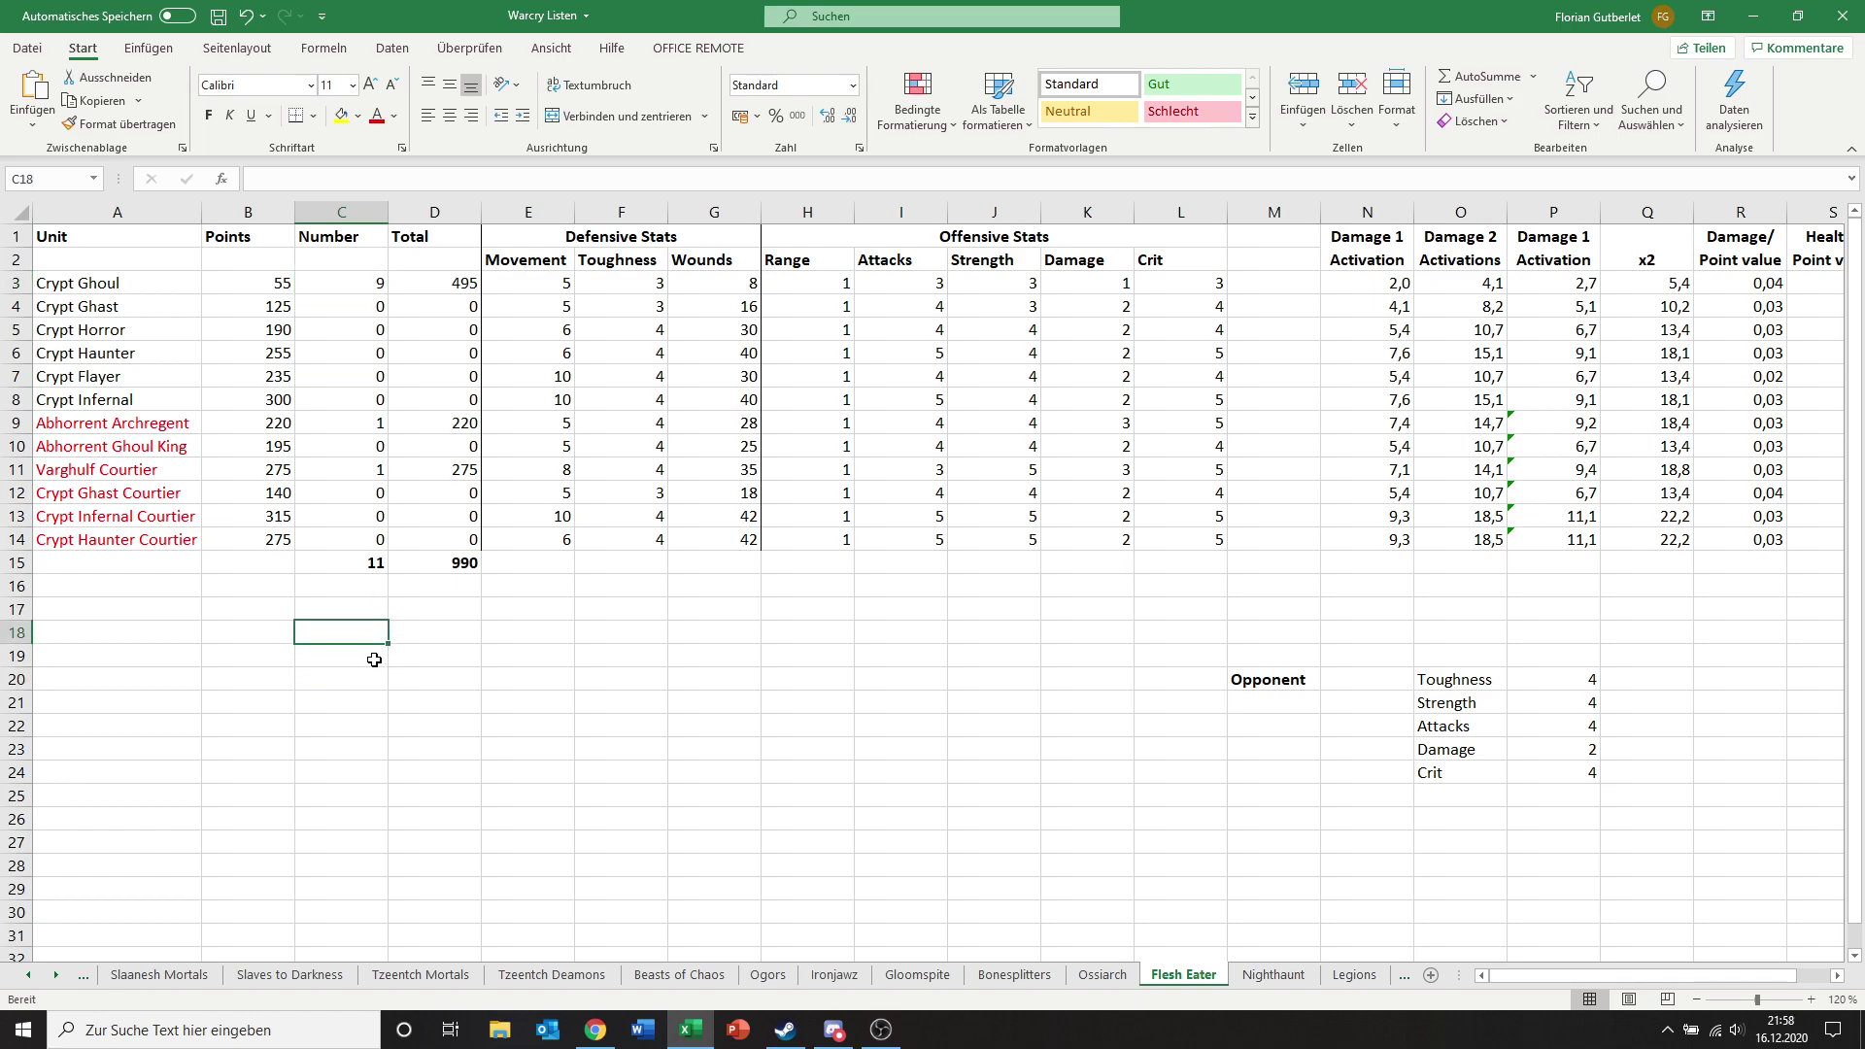